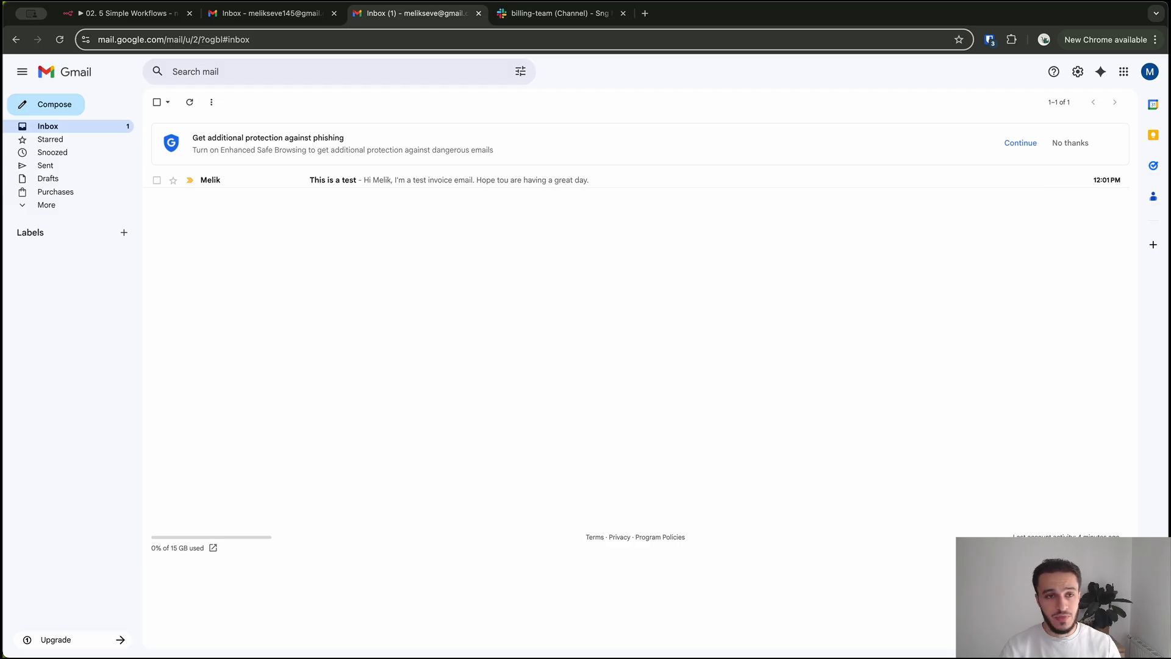
Run the Gmail to Slack workflow and check the billing-team Slack channel for its message
left_click(129, 14)
mouse_move(537, 310)
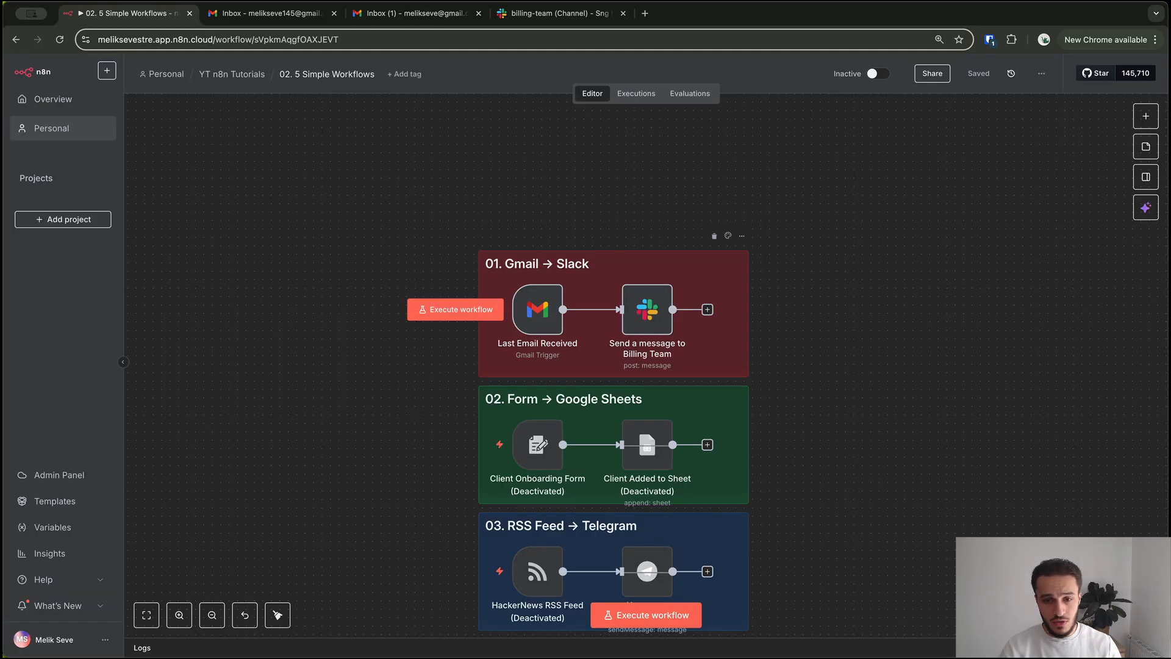
left_click(455, 310)
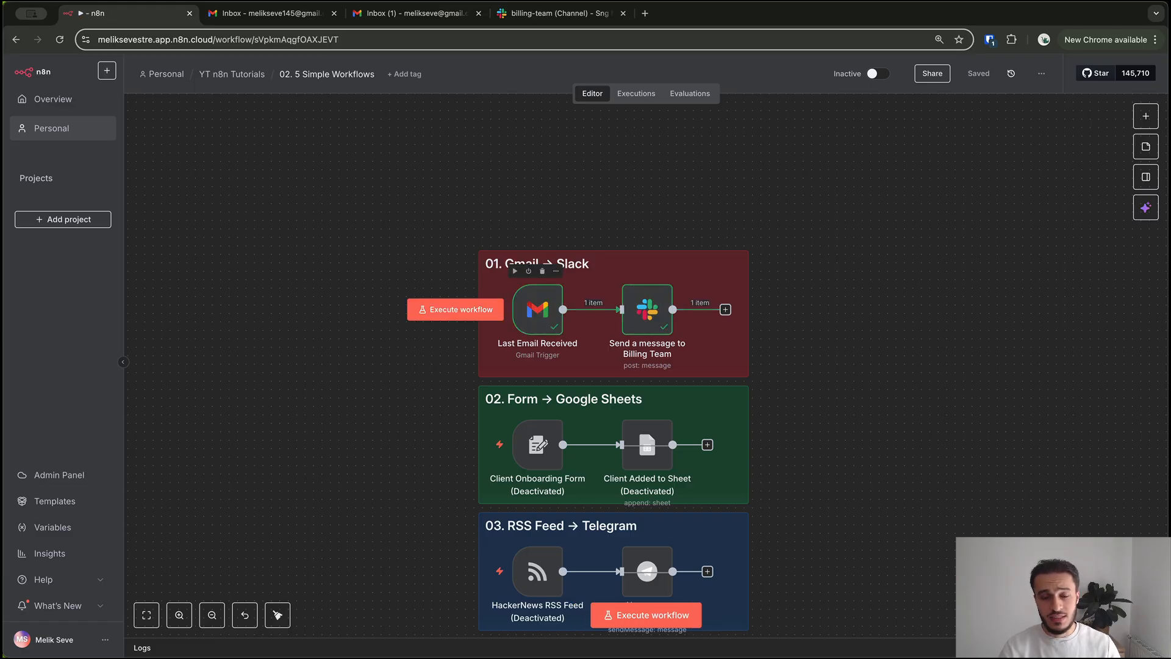
left_click(552, 13)
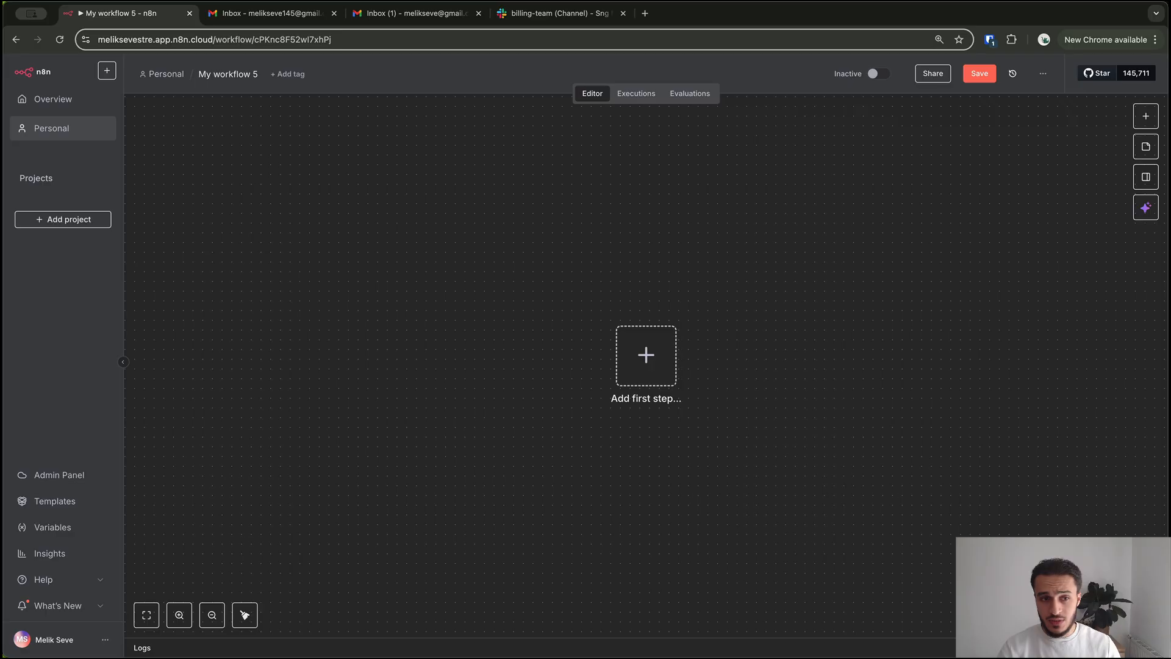
Search 'gmail' in the trigger list and add the Gmail 'On message received' trigger
key("Tab")
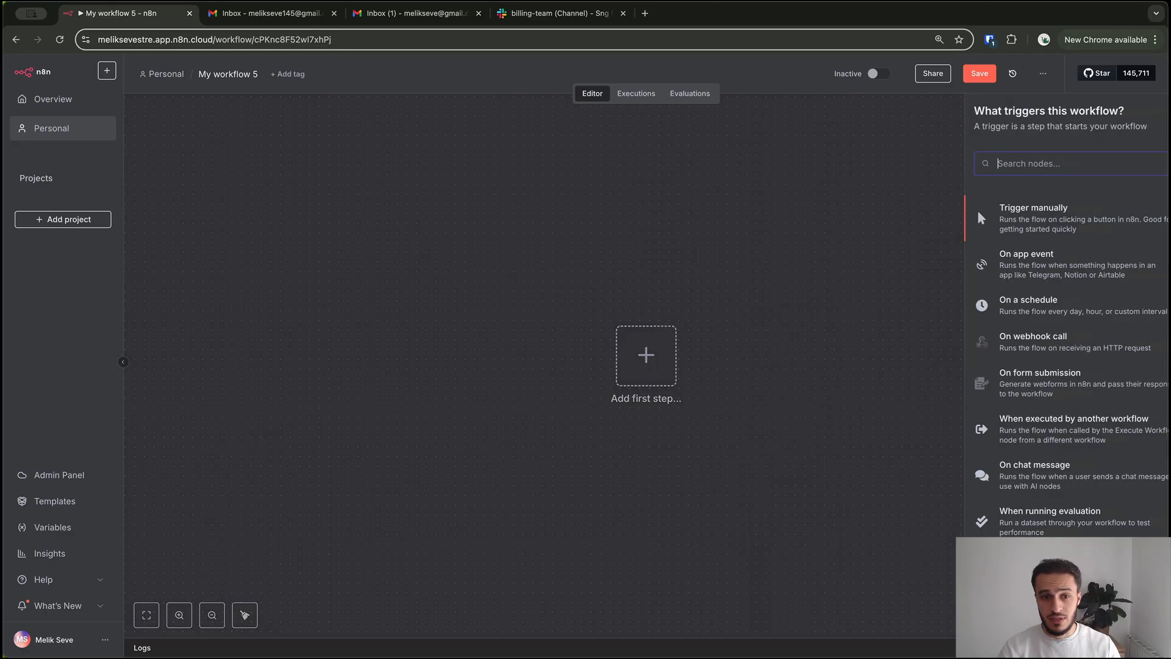
type("gmail")
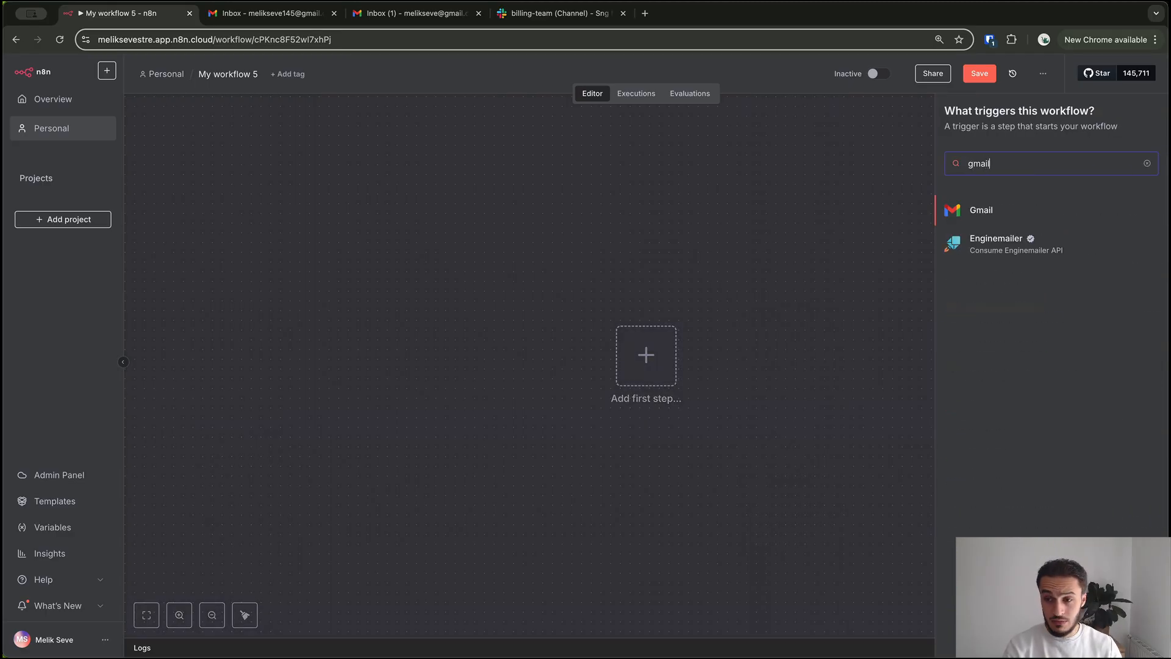
key("Return")
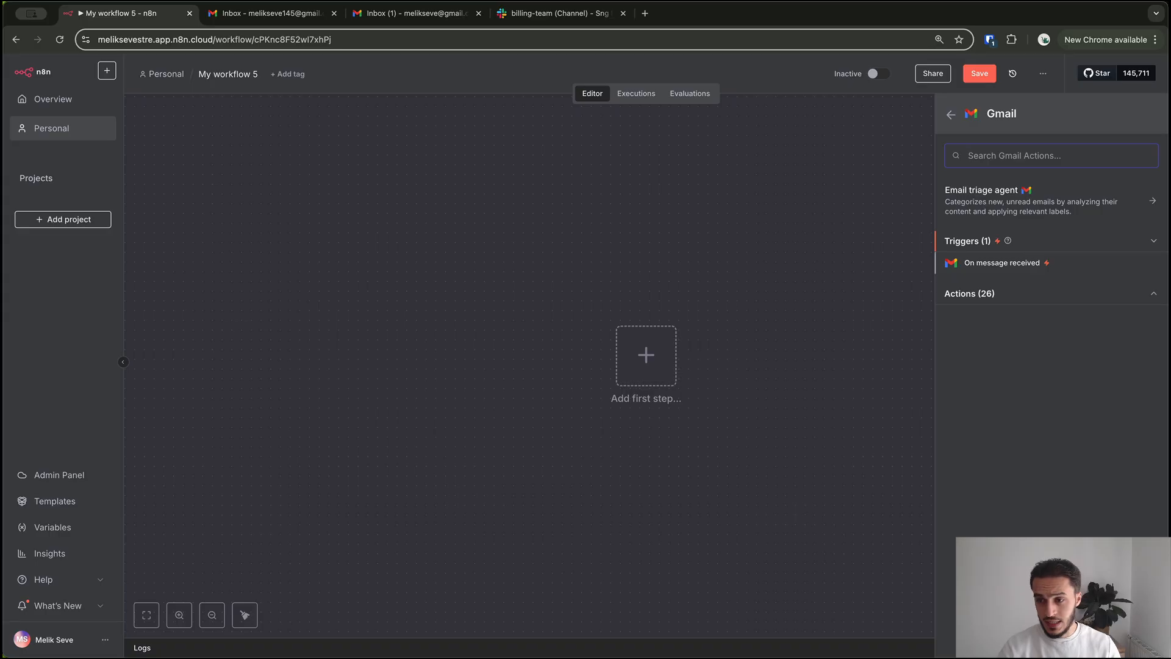
key("Return")
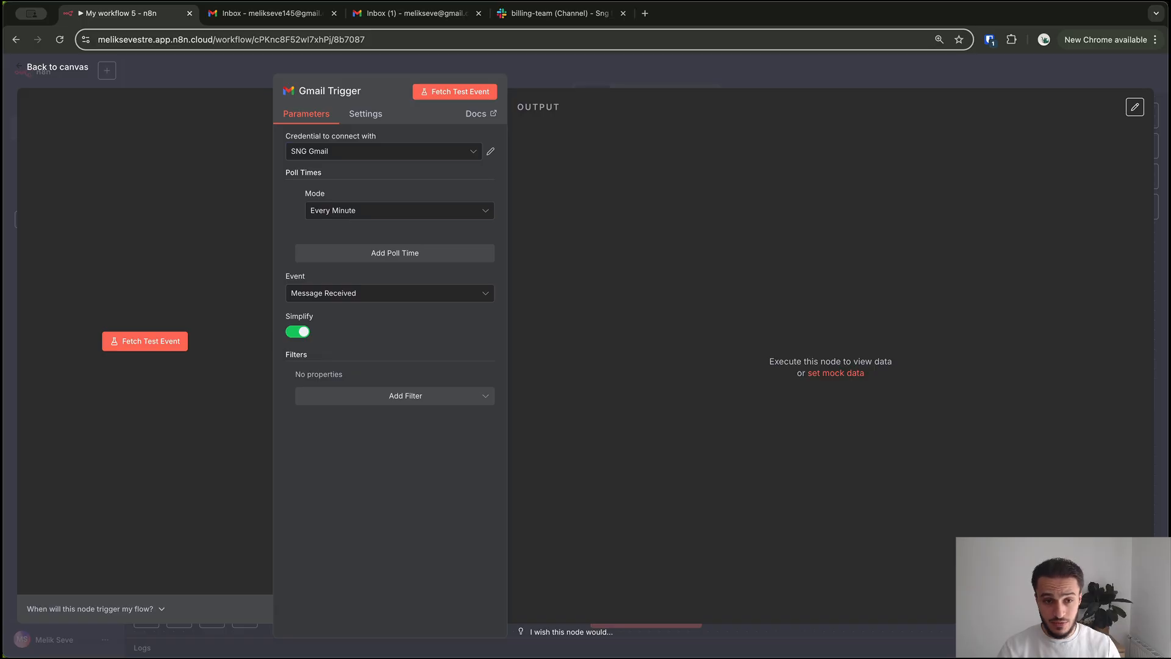
Choose 'Create new credential' from the Gmail trigger's credential dropdown
left_click(379, 151)
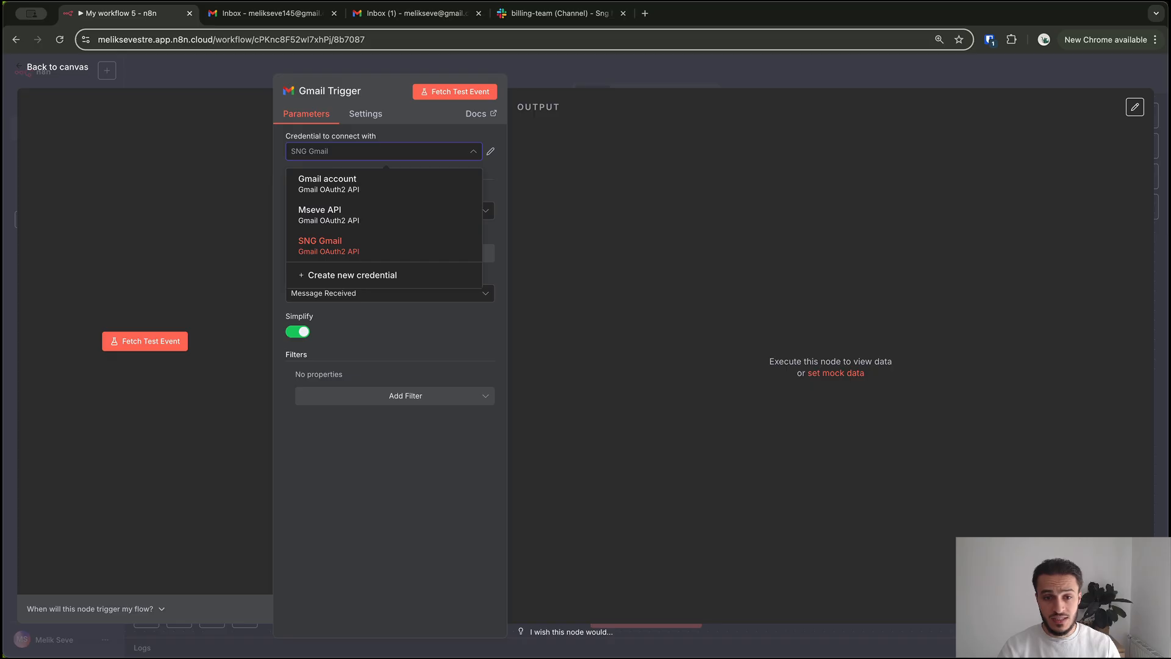
left_click(352, 275)
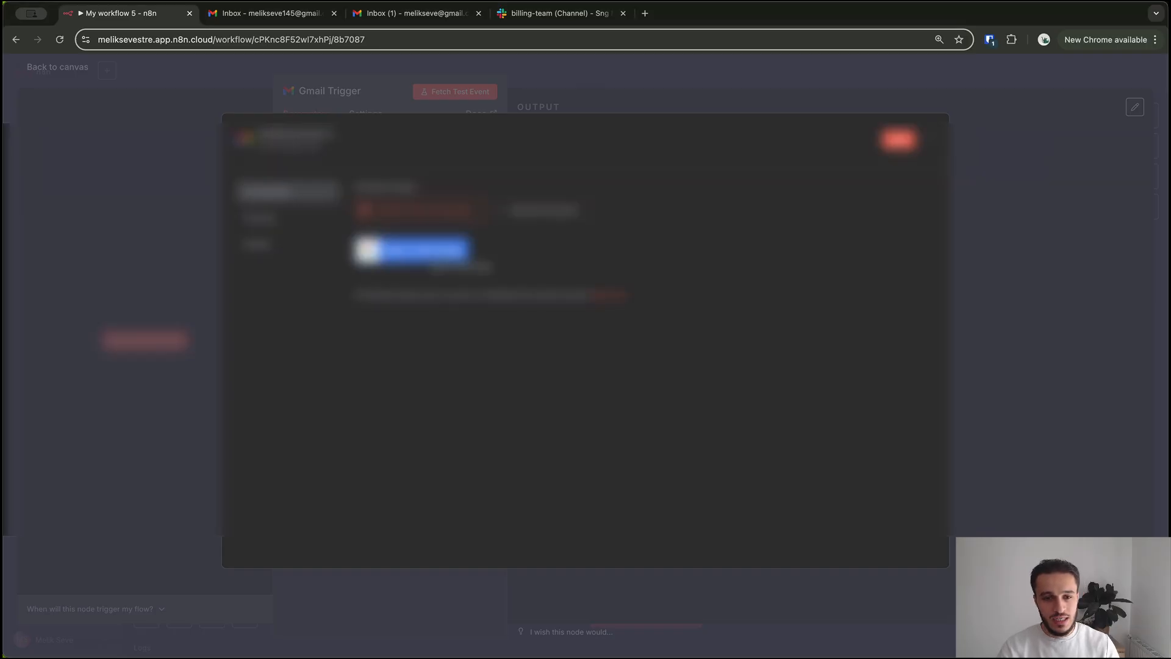
Sign in with Google, pick the account and grant n8n access for the credential
left_click(429, 251)
left_click_drag(183, 23, 581, 75)
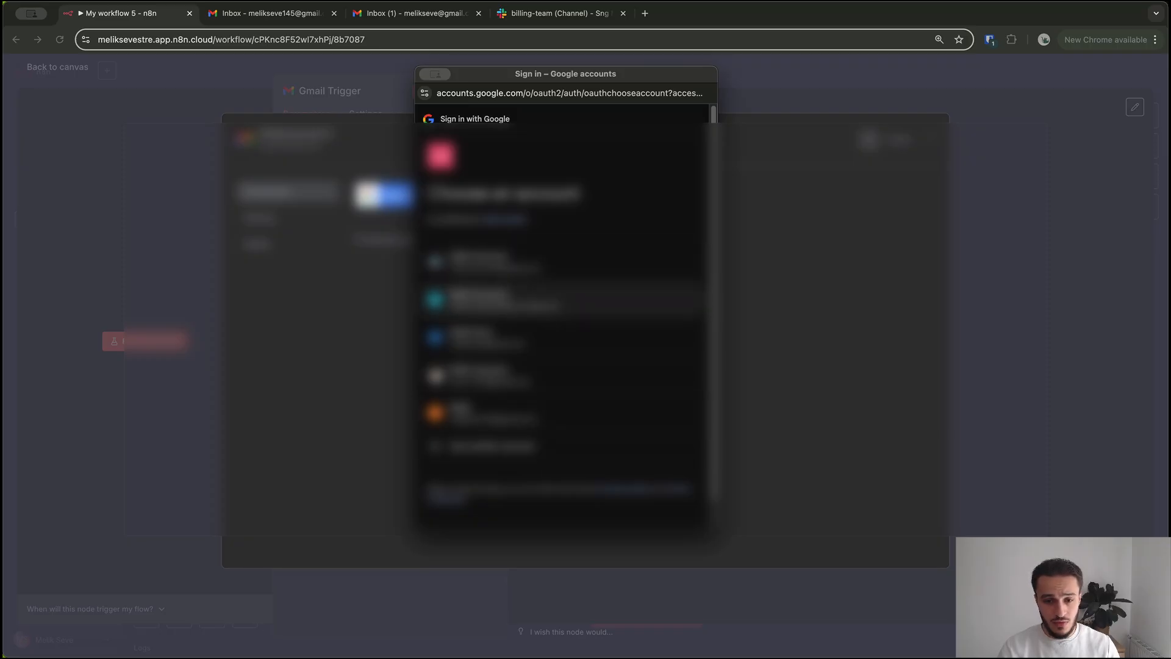
left_click(482, 336)
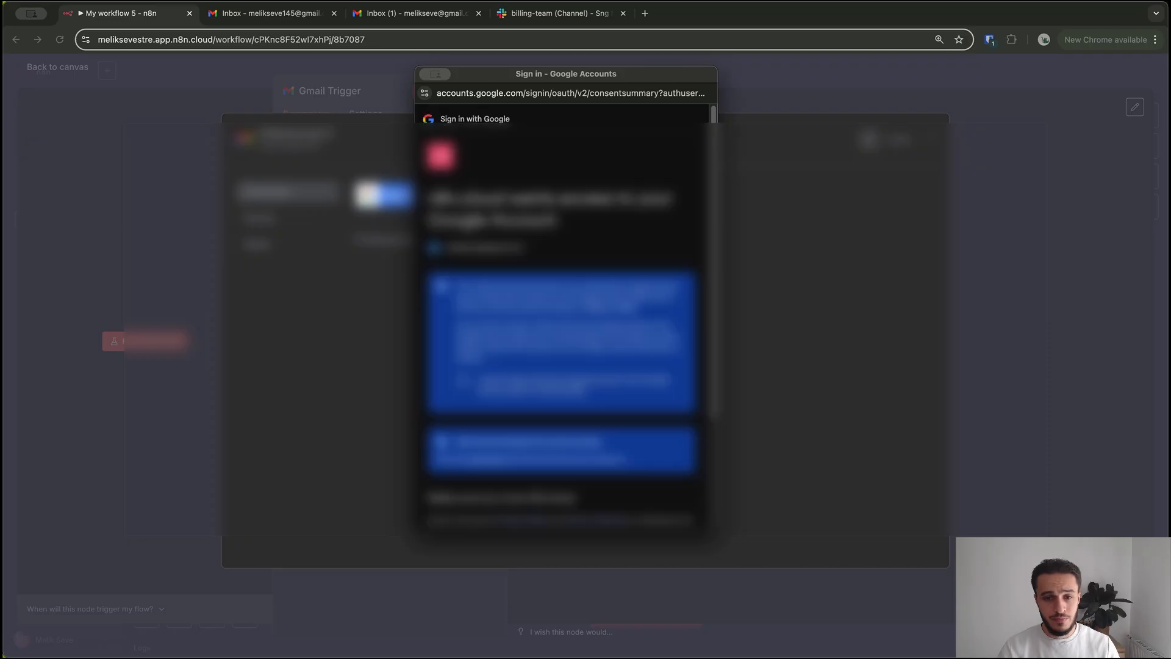
scroll(566, 318, "down", 1)
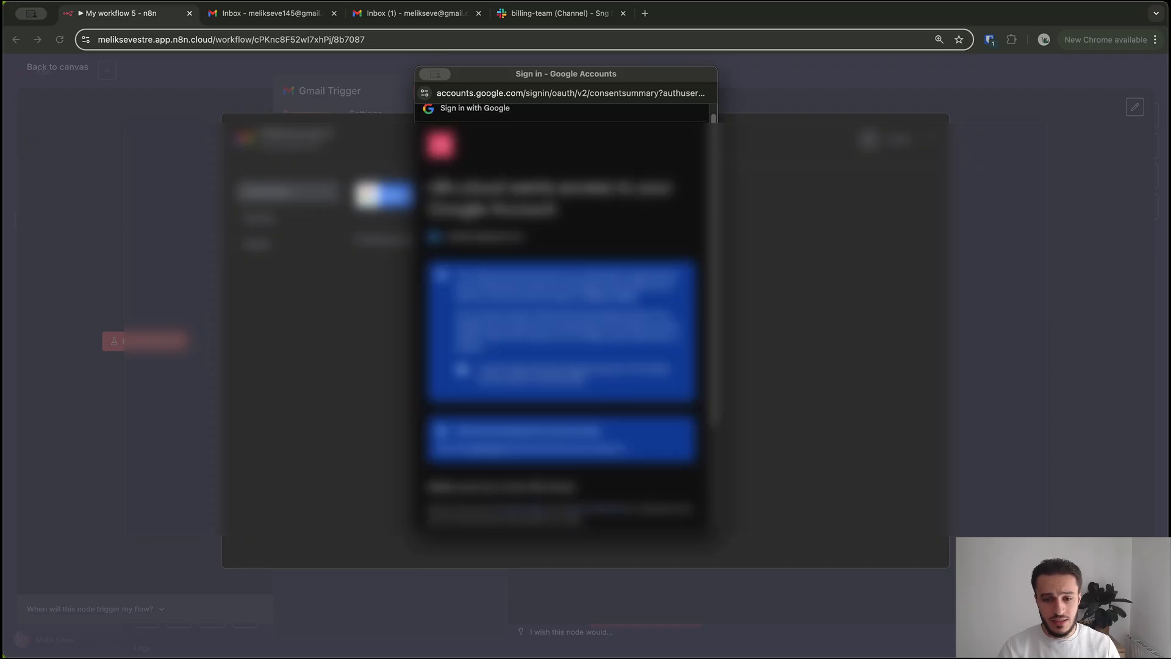
scroll(562, 317, "down", 5)
left_click(630, 469)
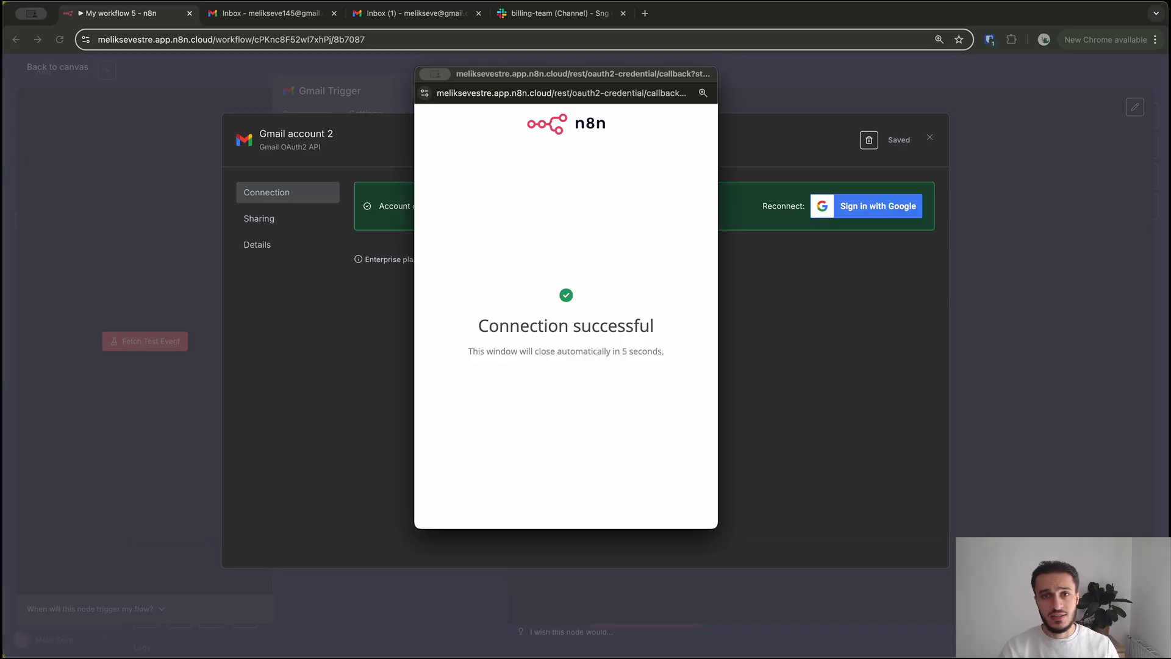
Rename the Gmail credential to 'Demo OAuth API' and save it
left_click(297, 134)
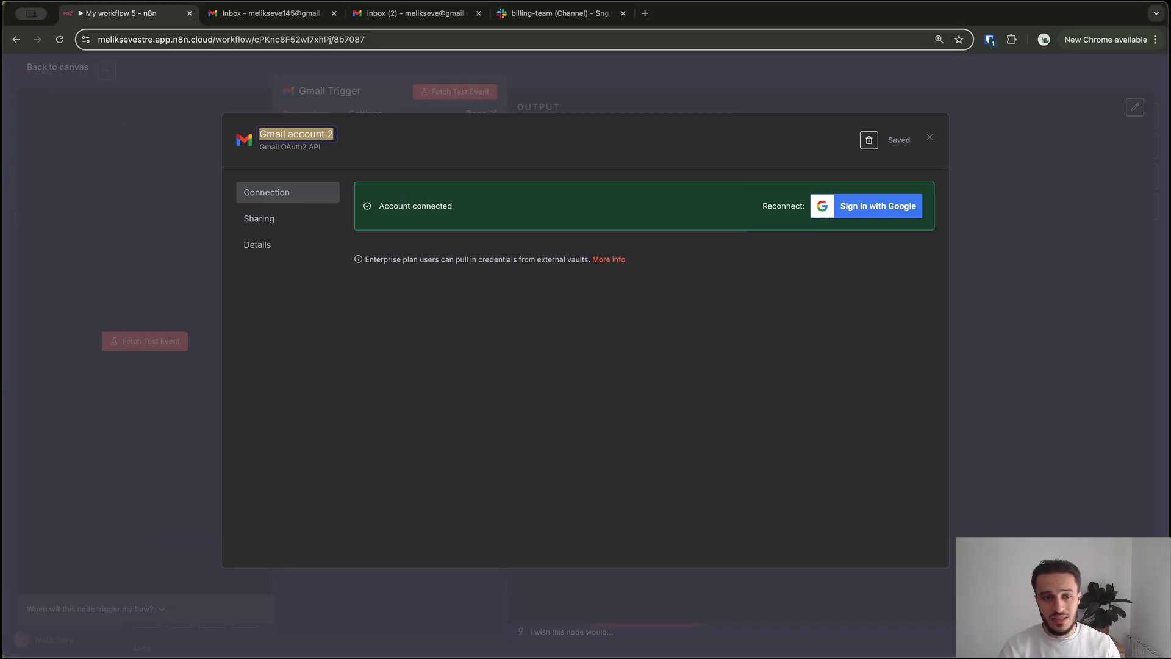
type("D")
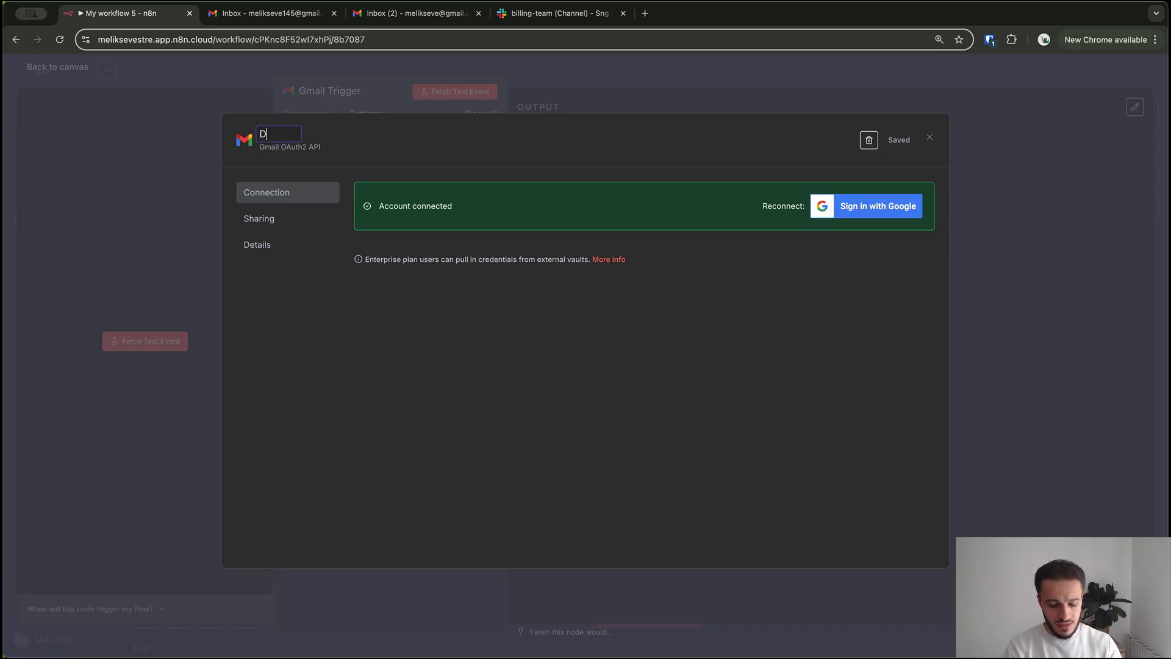
type("emo API")
key("BackSpace")
key("BackSpace")
key("BackSpace")
type("OA")
key("BackSpace")
type("Atuh A")
key("BackSpace")
key("BackSpace")
key("BackSpace")
key("BackSpace")
key("BackSpace")
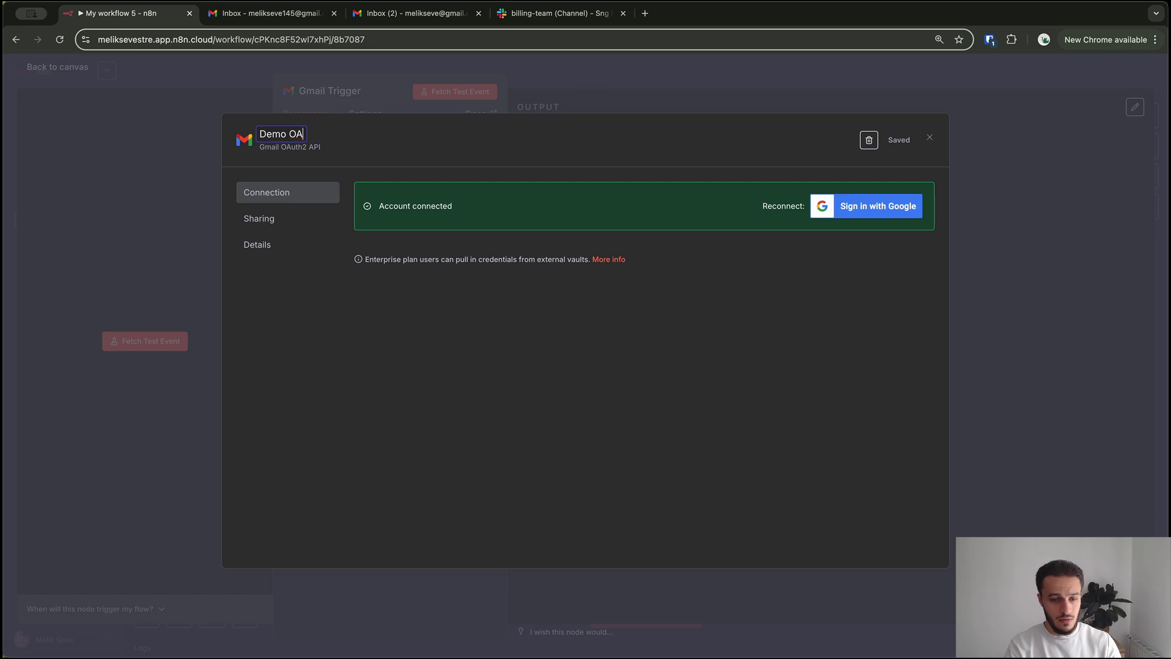
type("uth API")
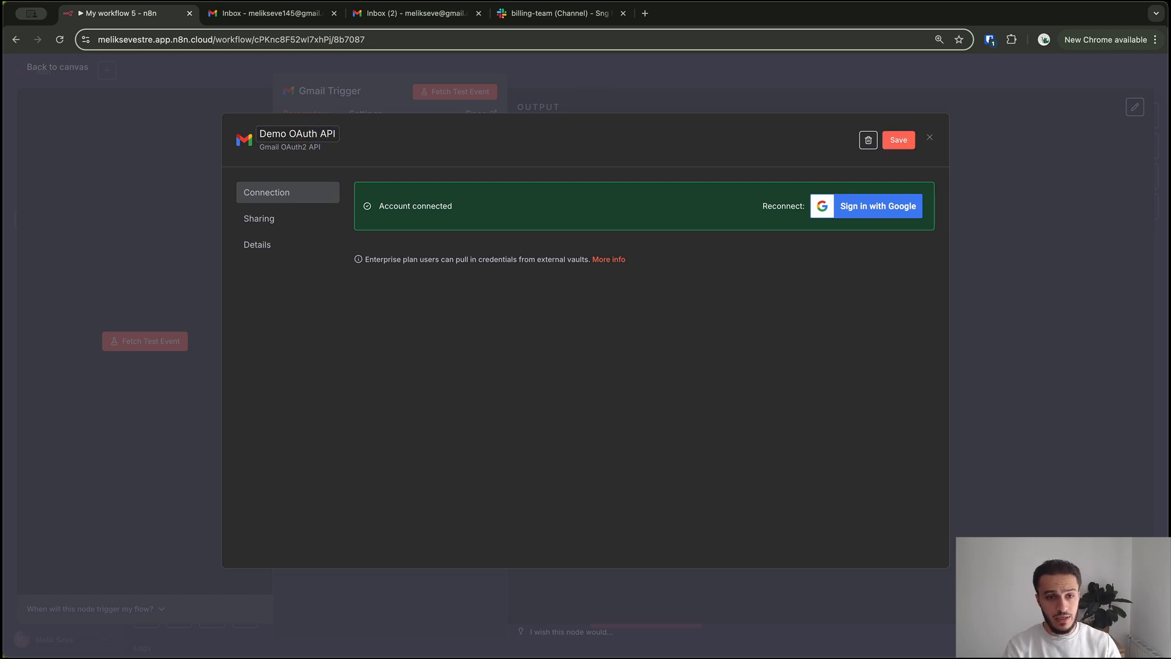
left_click(899, 141)
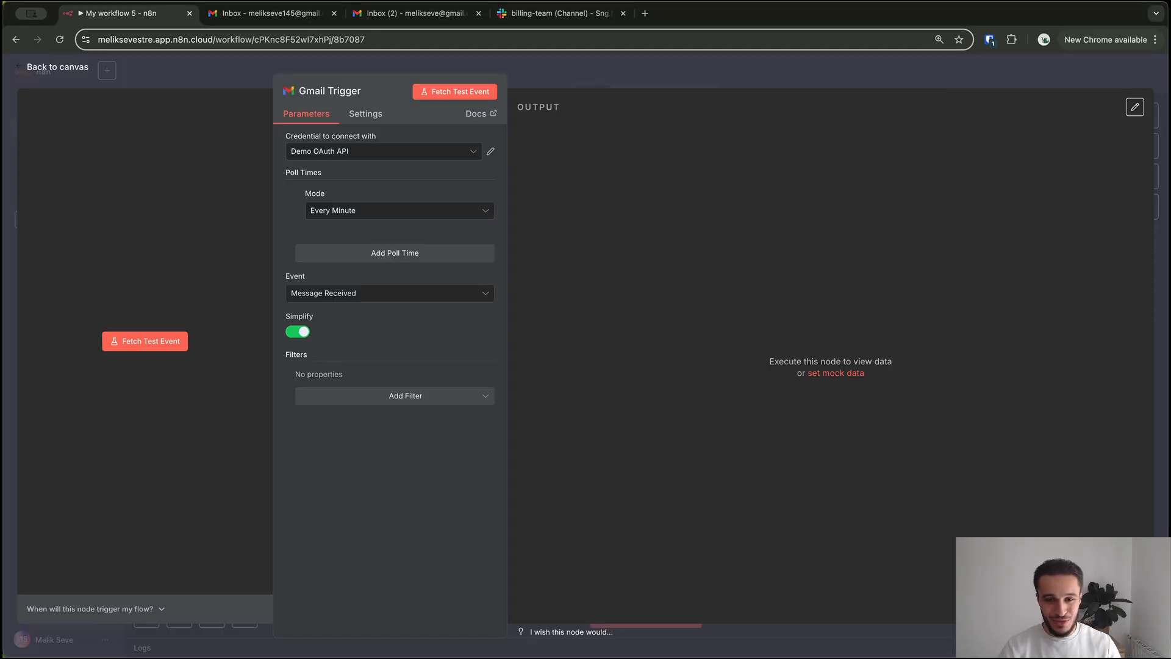
Back on the canvas, add a Slack 'Send a message' node after the Gmail Trigger
key("Escape")
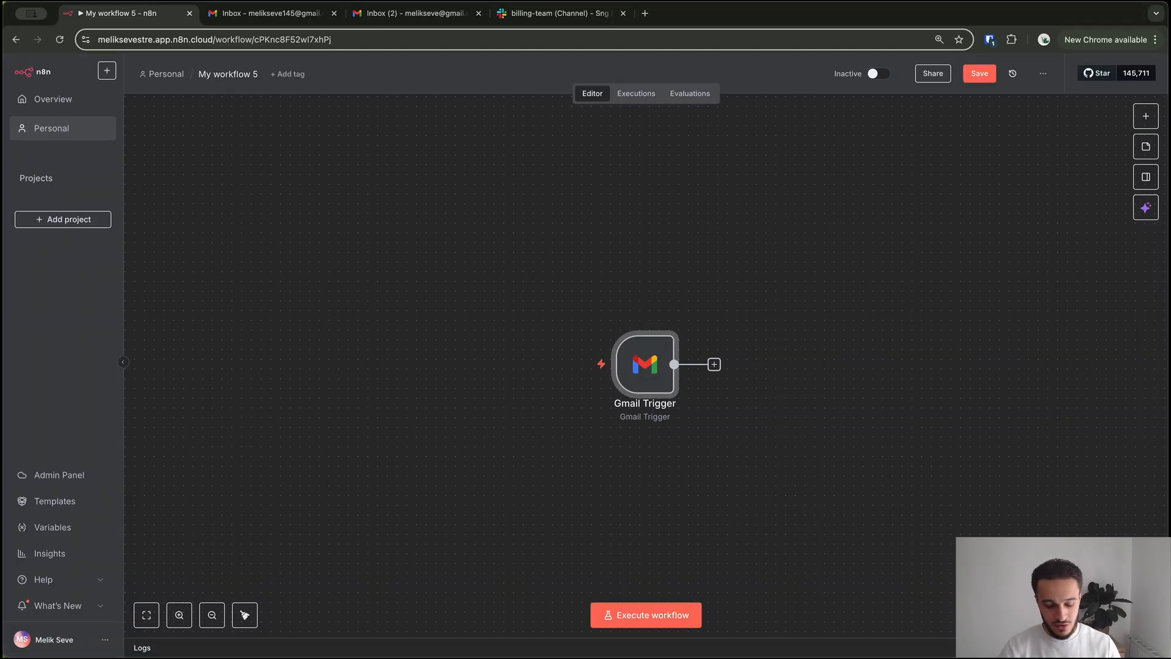
scroll(612, 272, "down", 1)
scroll(612, 272, "right", 1)
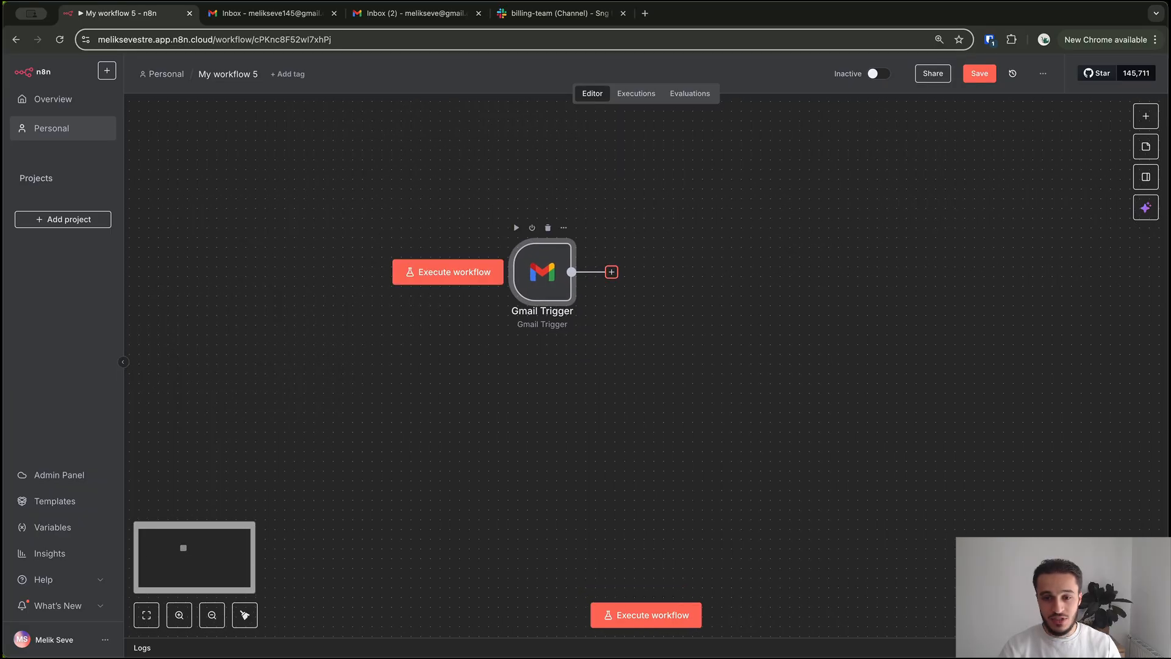
left_click(611, 272)
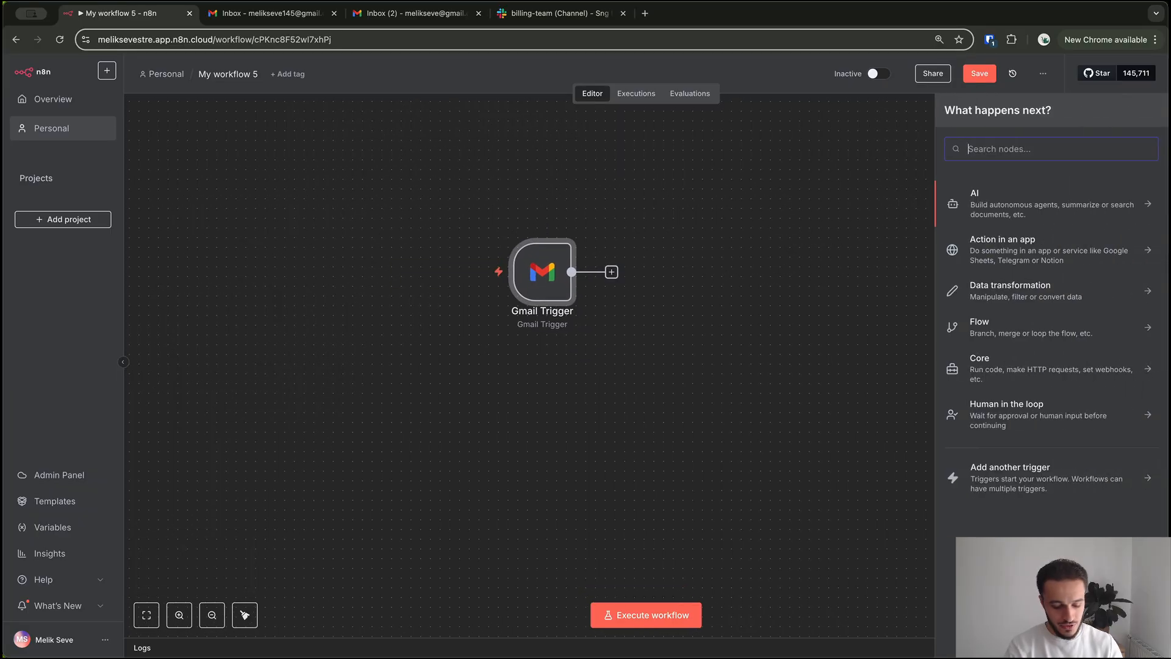
type("slack")
key("Return")
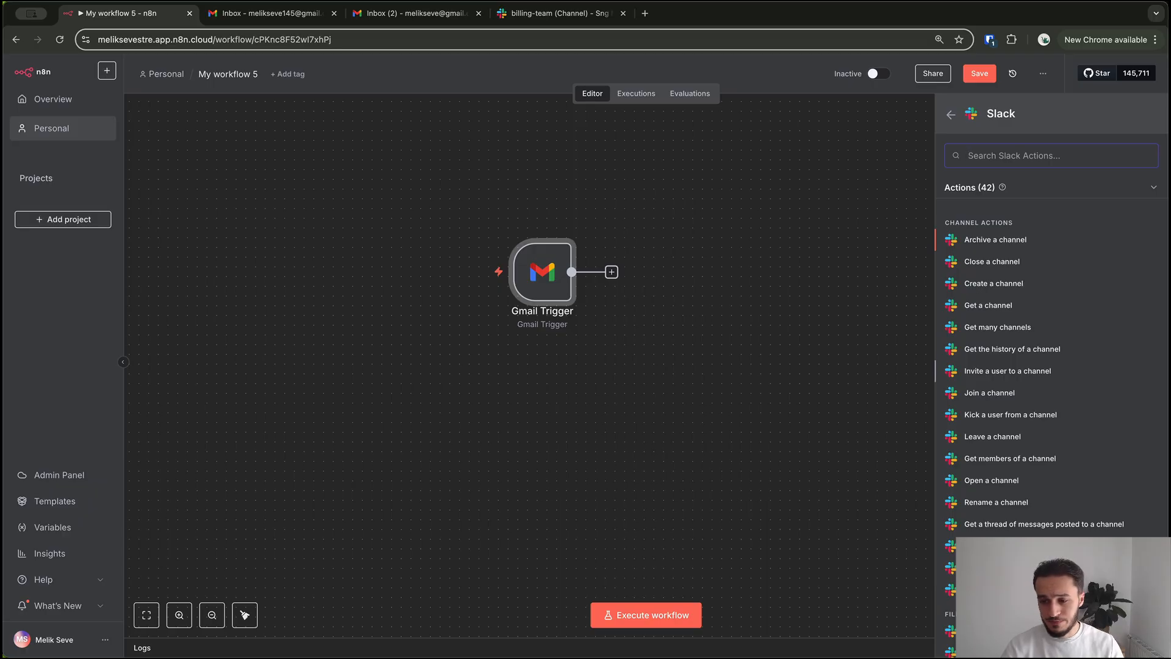
scroll(1050, 366, "down", 7)
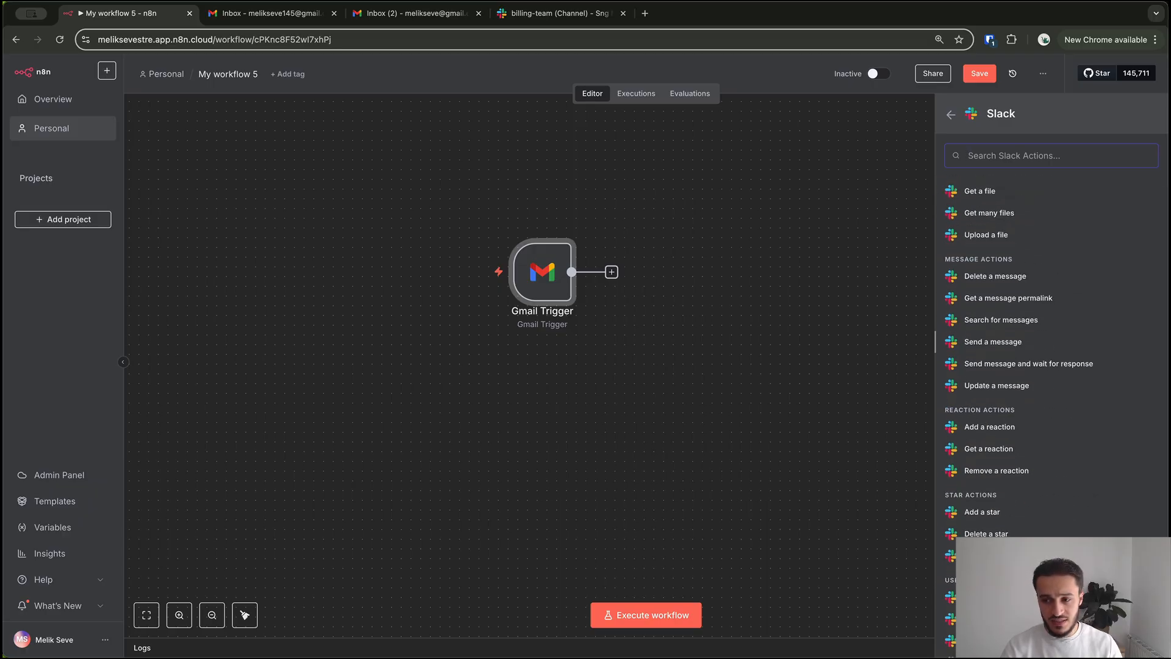
left_click(993, 341)
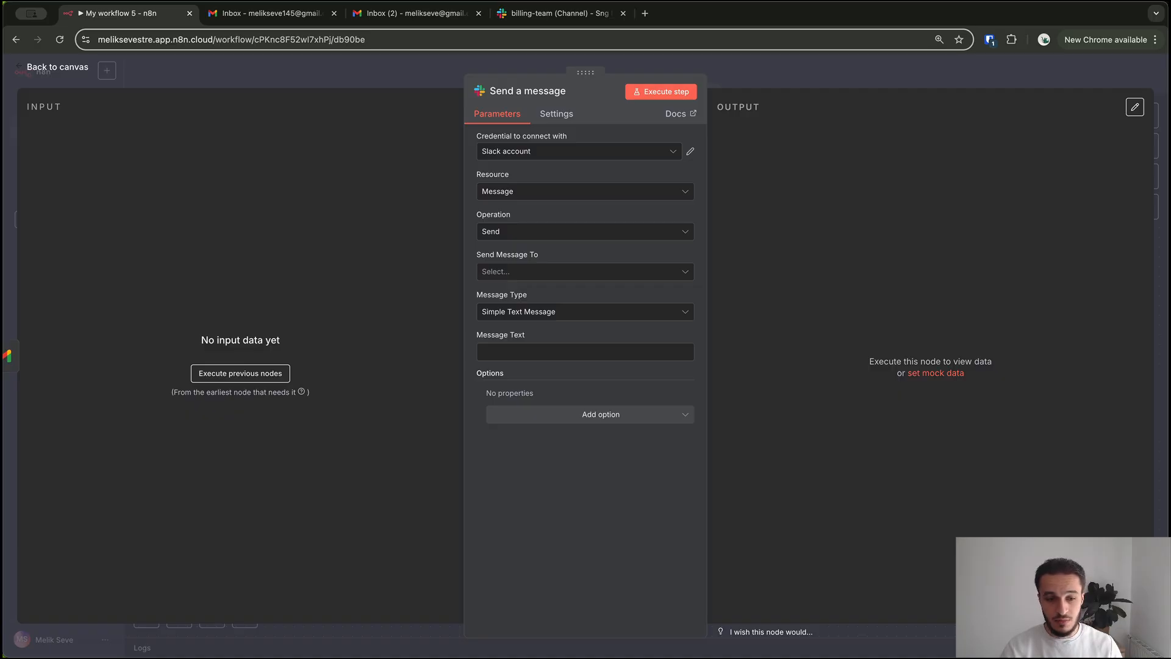
Look over the existing Slack credential, then create a new Slack credential
left_click(691, 151)
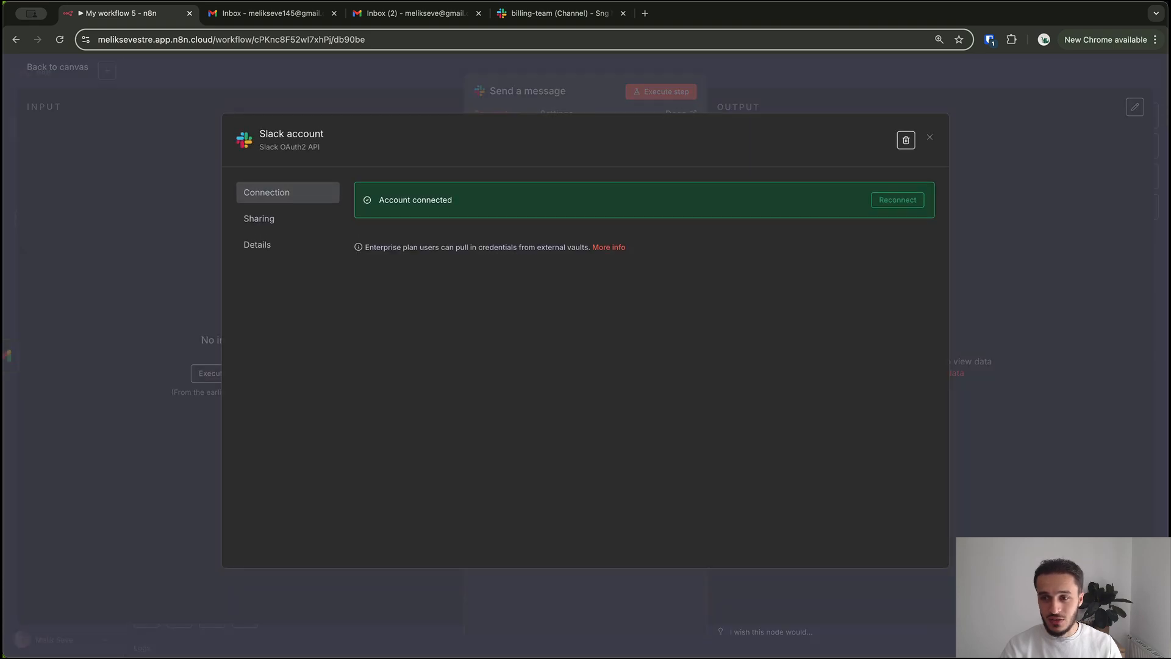
left_click(930, 138)
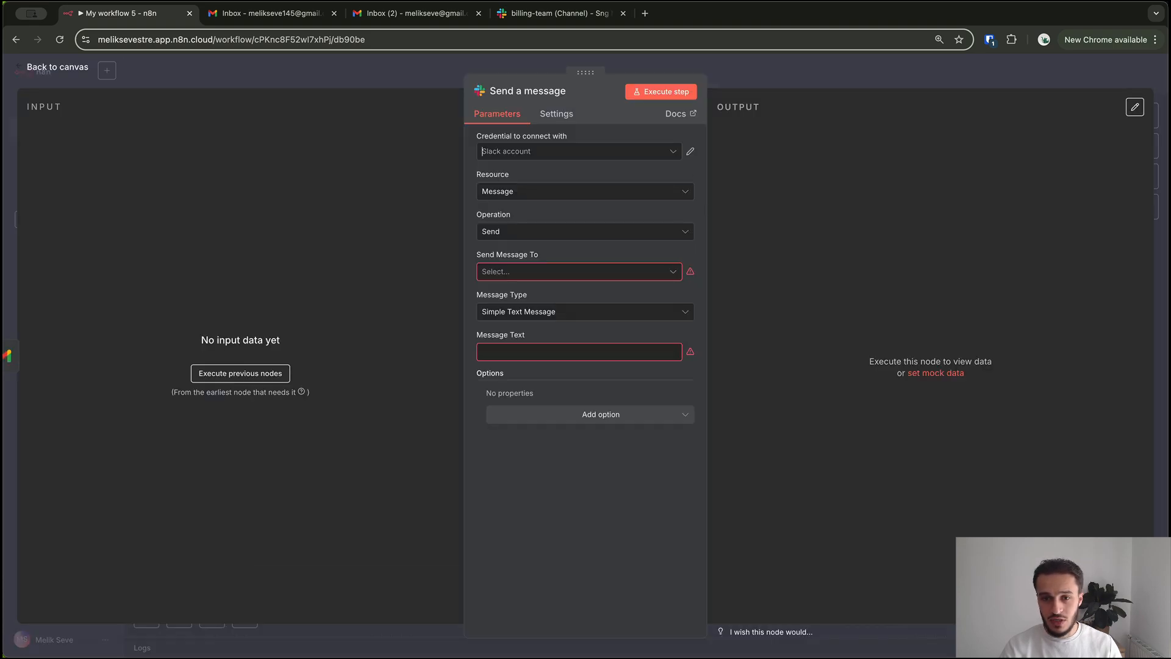
left_click(579, 151)
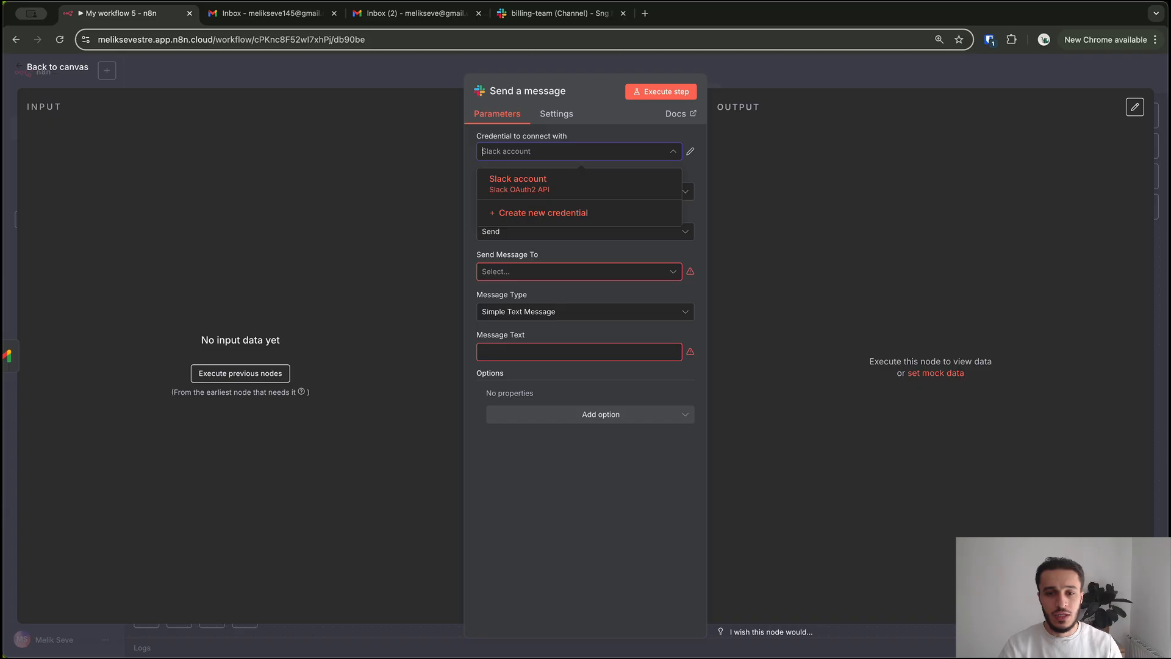
left_click(544, 212)
Allow n8n access to the Sng Media workspace so 'Slack account 2' connects
left_click(408, 249)
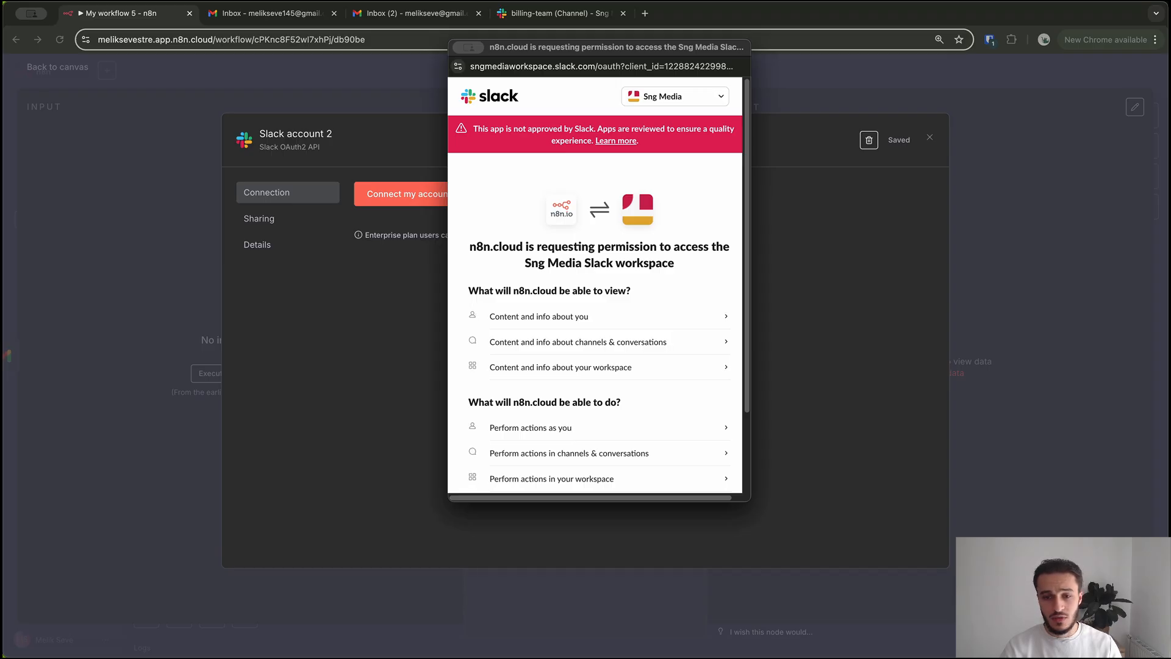
scroll(595, 323, "down", 3)
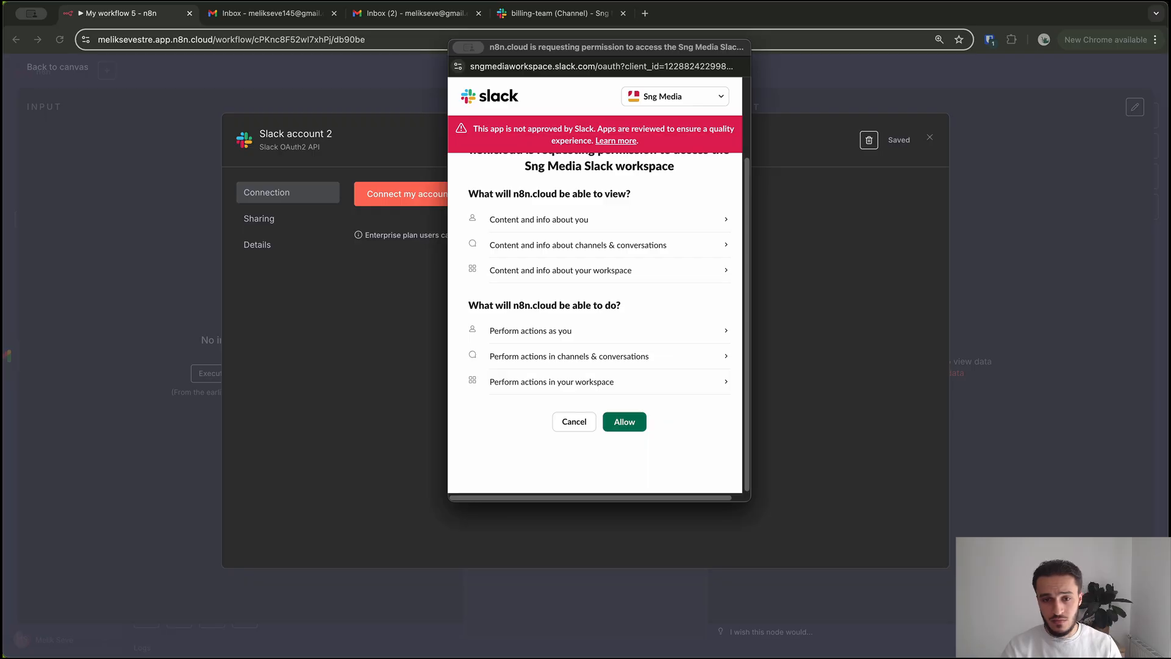
left_click(609, 220)
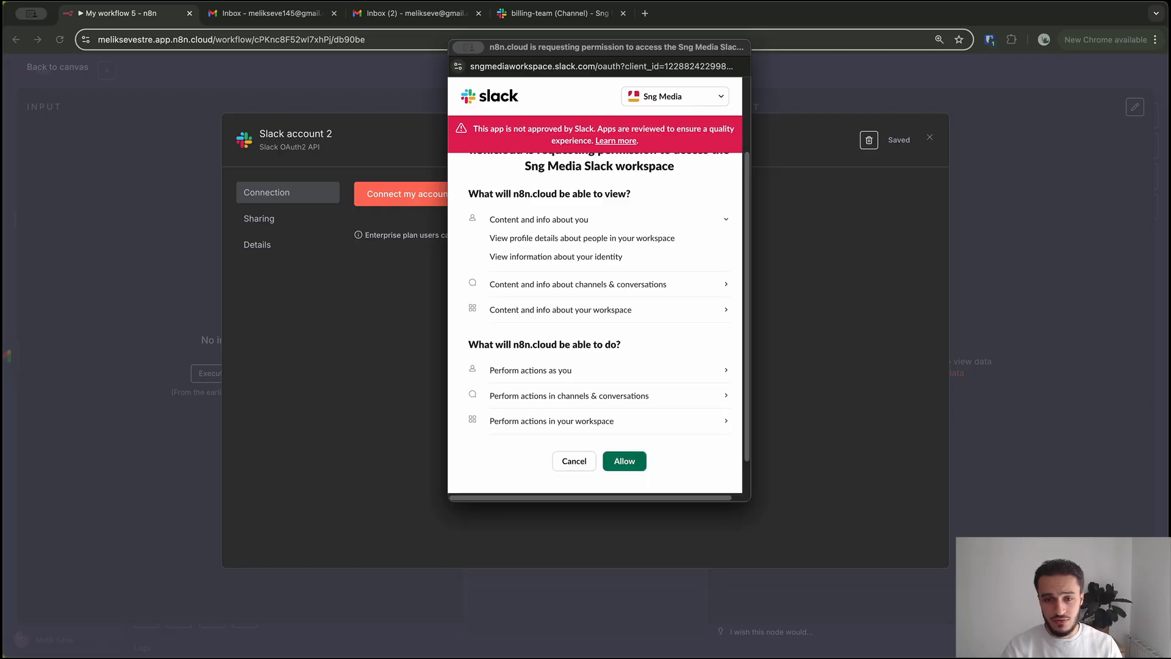
left_click(609, 220)
left_click(624, 421)
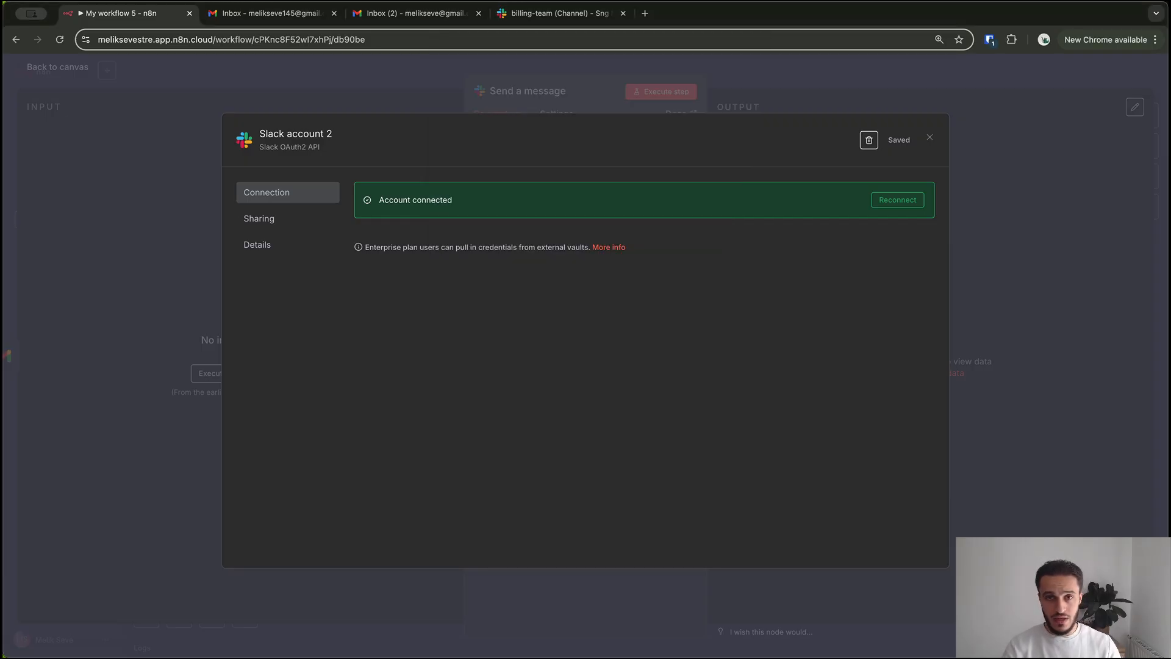
Rename the Slack credential to 'Slack API' and save it
left_click(296, 134)
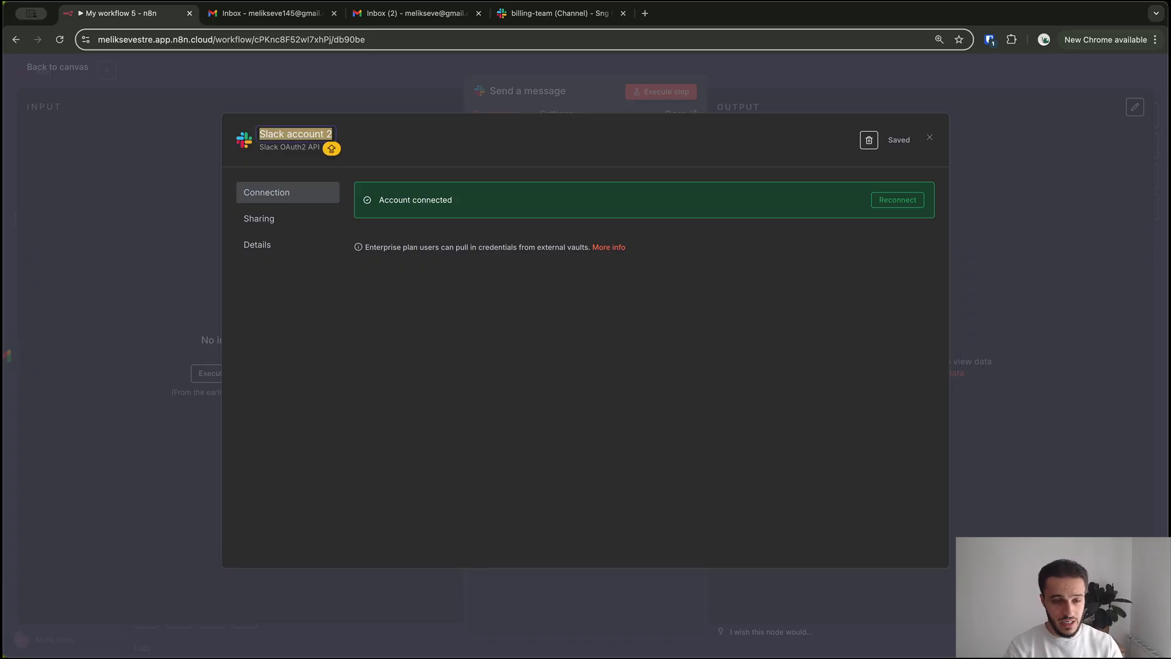
type("Sla")
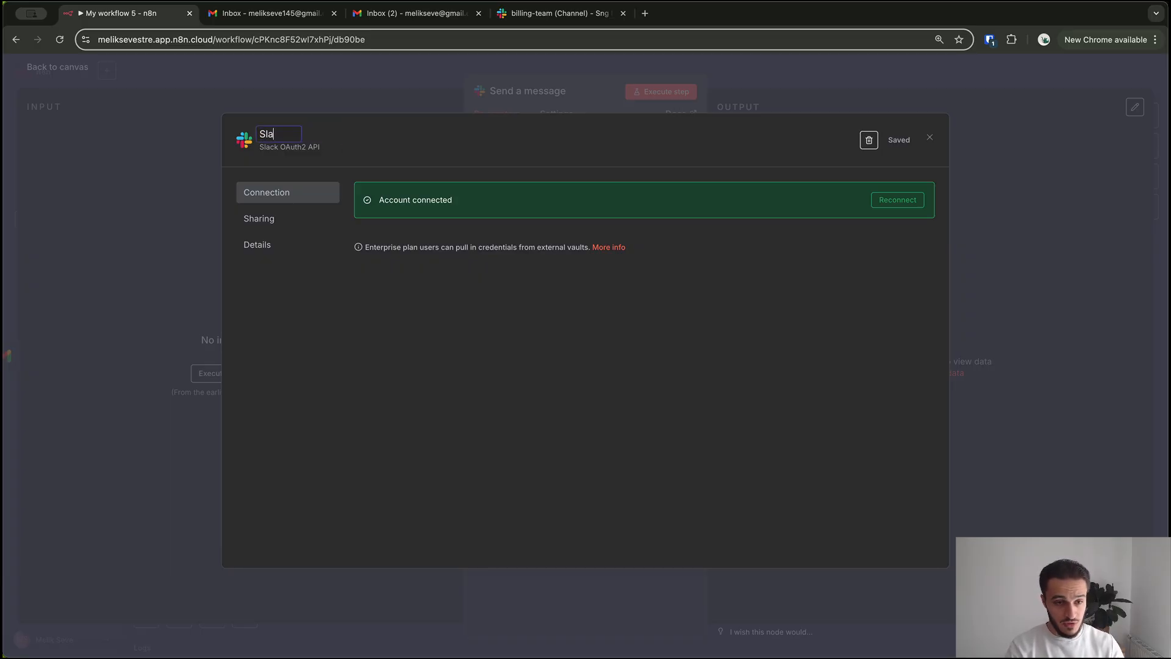
type("ck API")
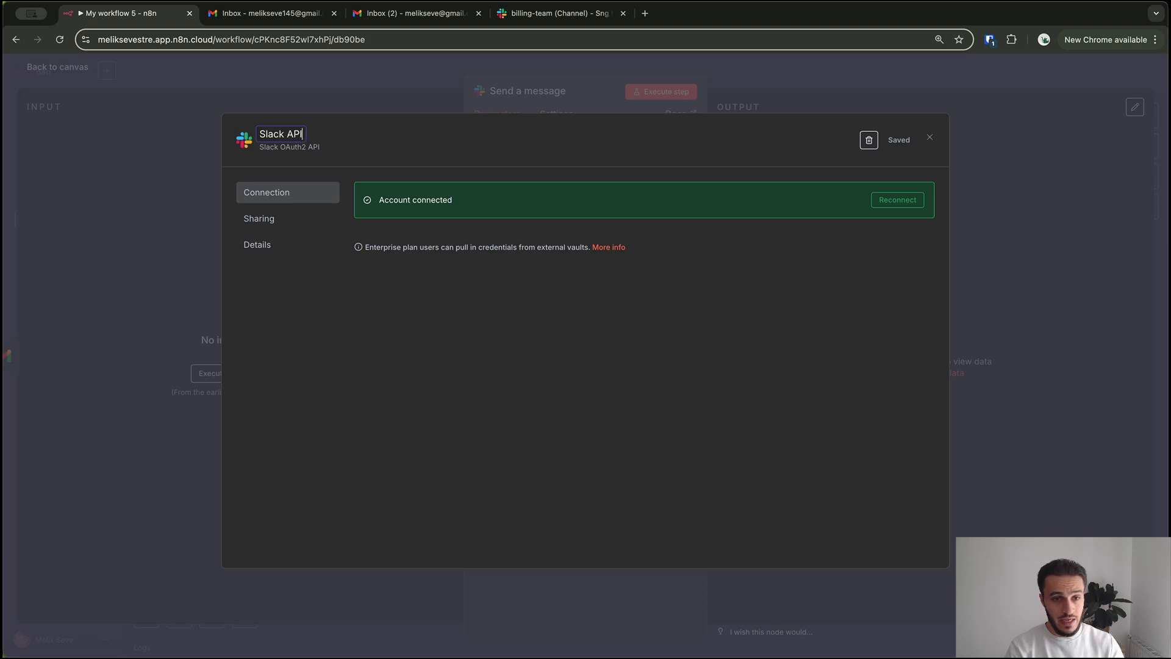
key("Return")
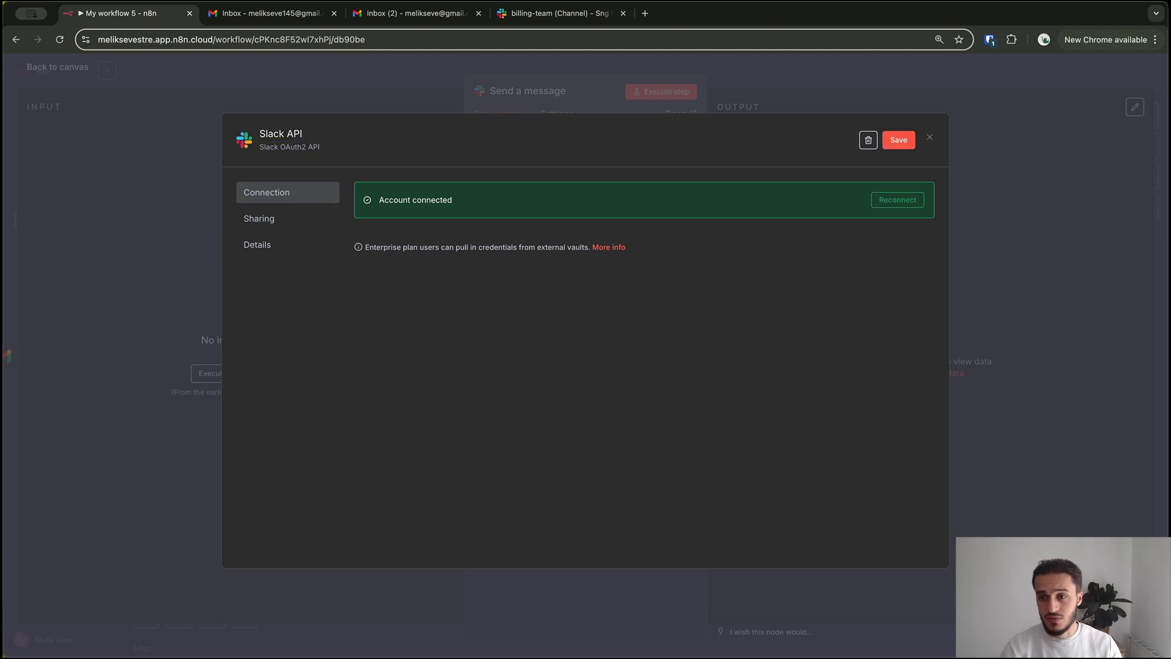
left_click(899, 140)
left_click(930, 138)
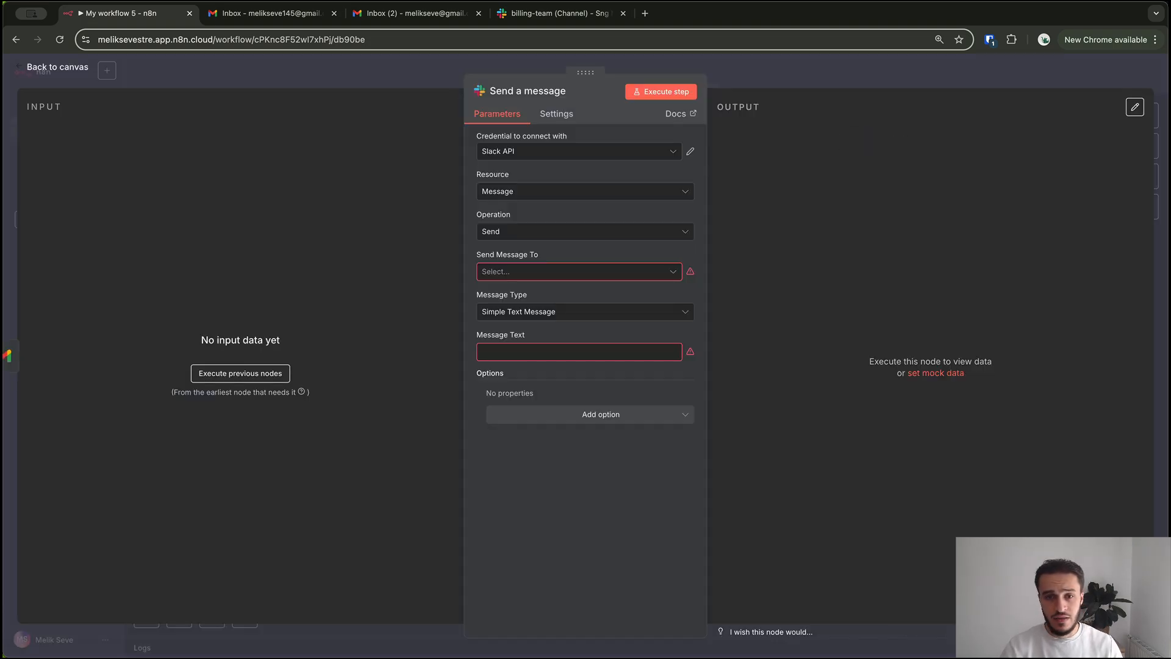
Keep 'Slack API' as the Send a message node's credential, then switch to Slack
left_click(578, 151)
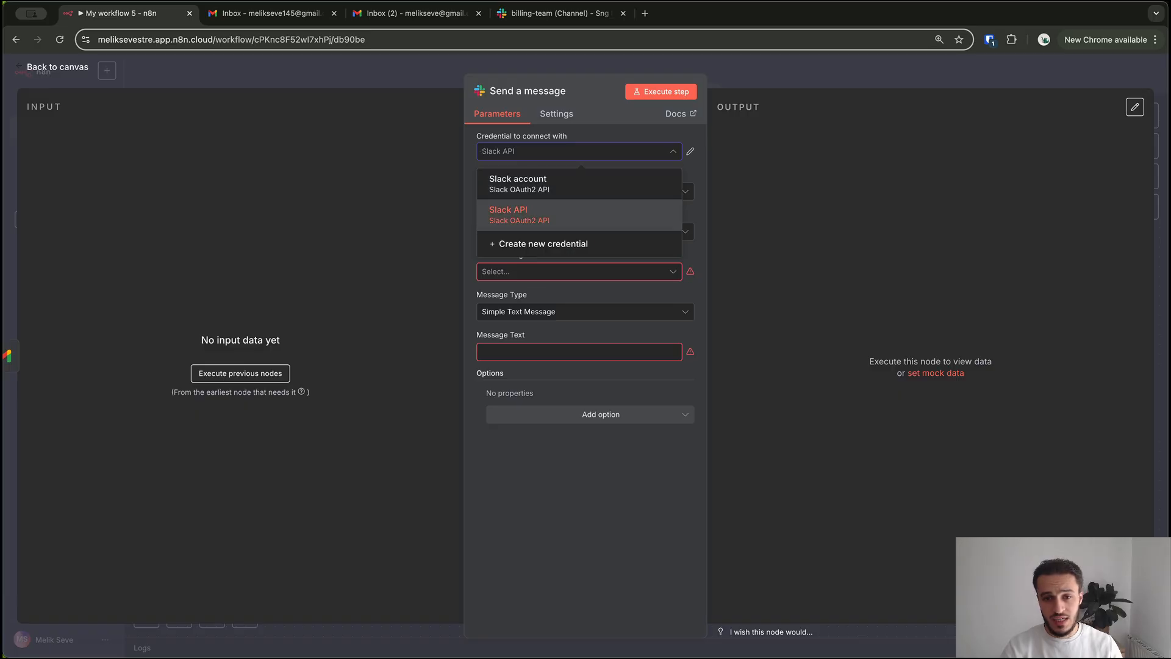
left_click(578, 215)
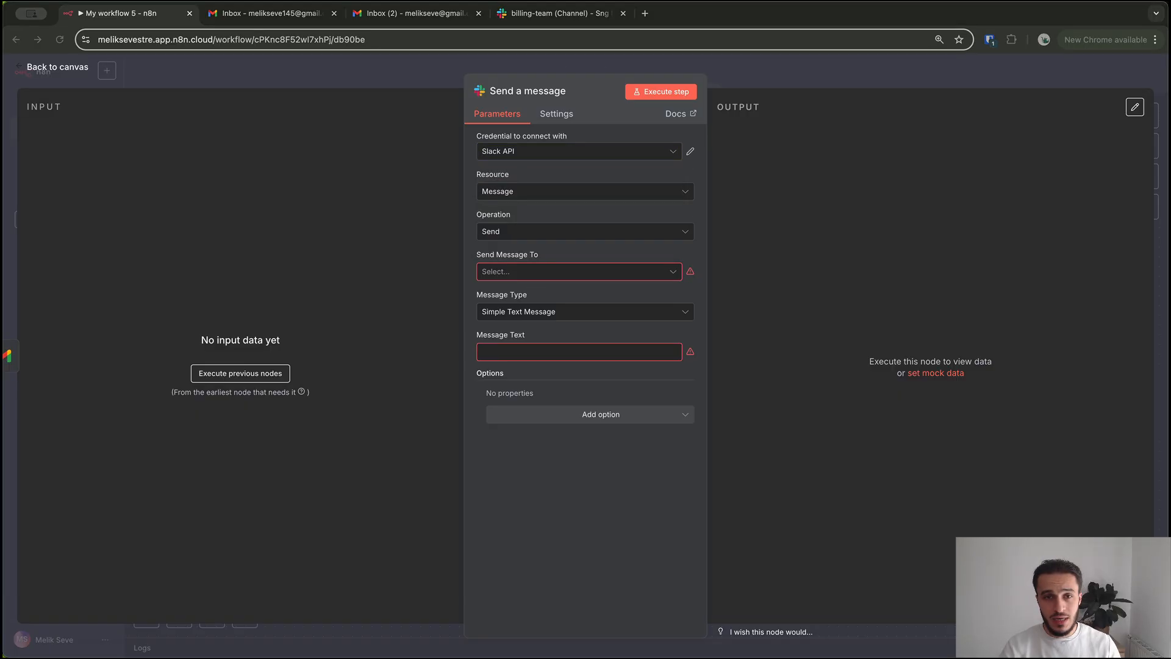
key("ctrl+Tab")
key("ctrl+Tab")
key("ctrl+Tab")
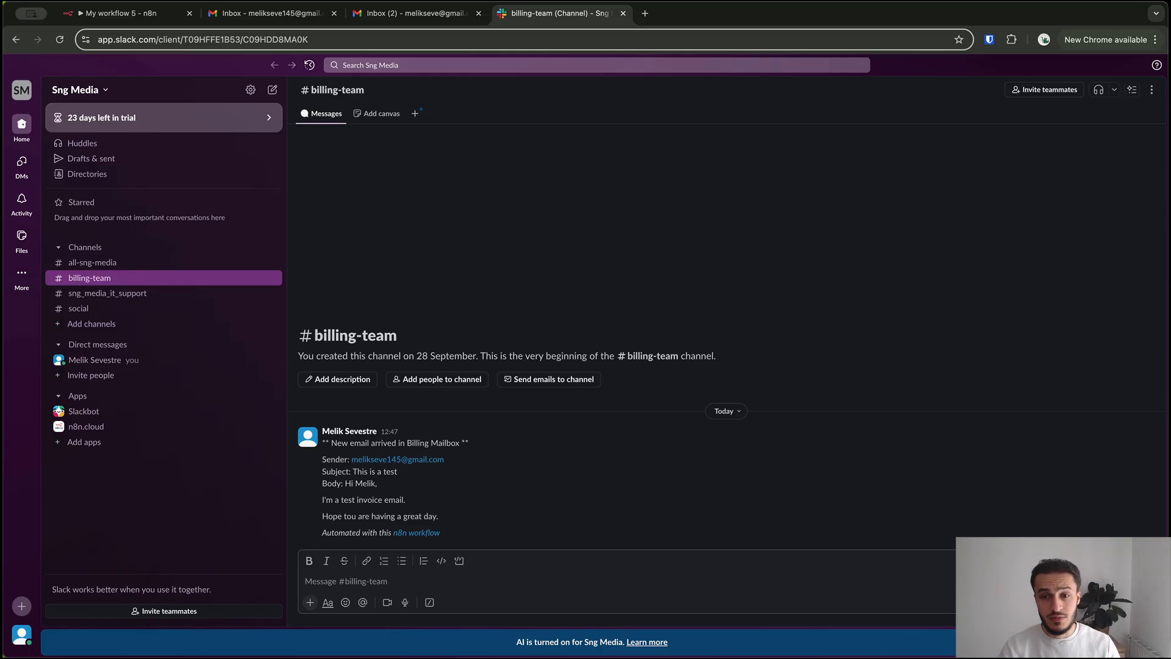
Open the Slack Channels options menu and view its Create submenu
left_click(269, 247)
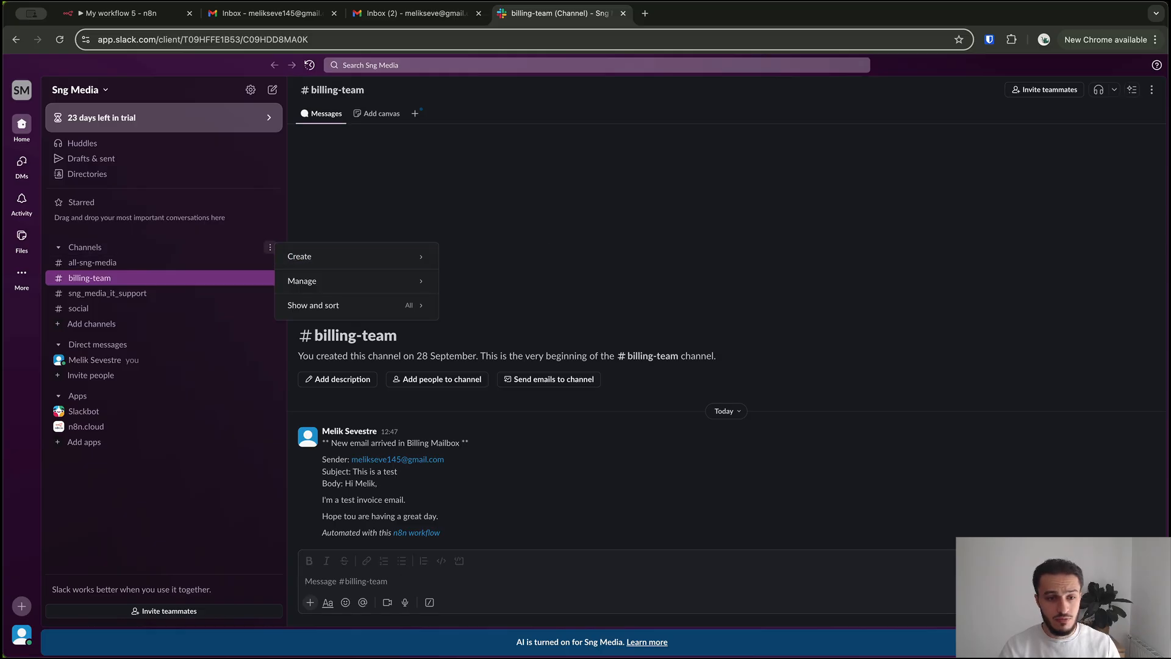
mouse_move(354, 257)
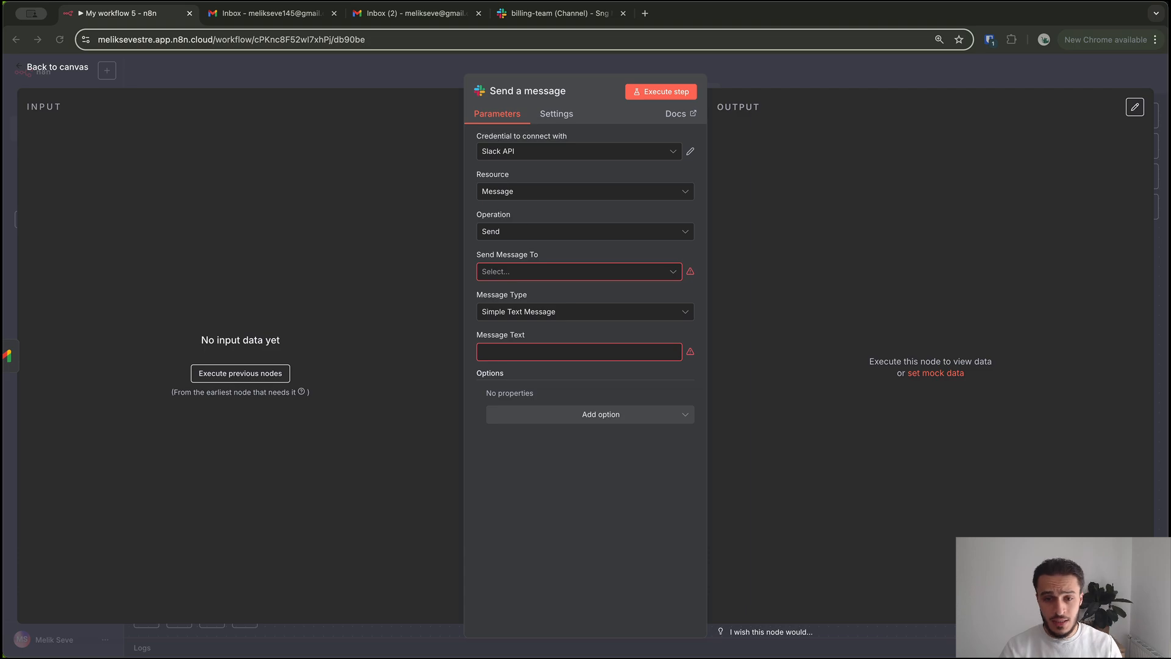
Set Send Message To to Channel and pick billing-team as the channel
left_click(578, 152)
left_click(579, 272)
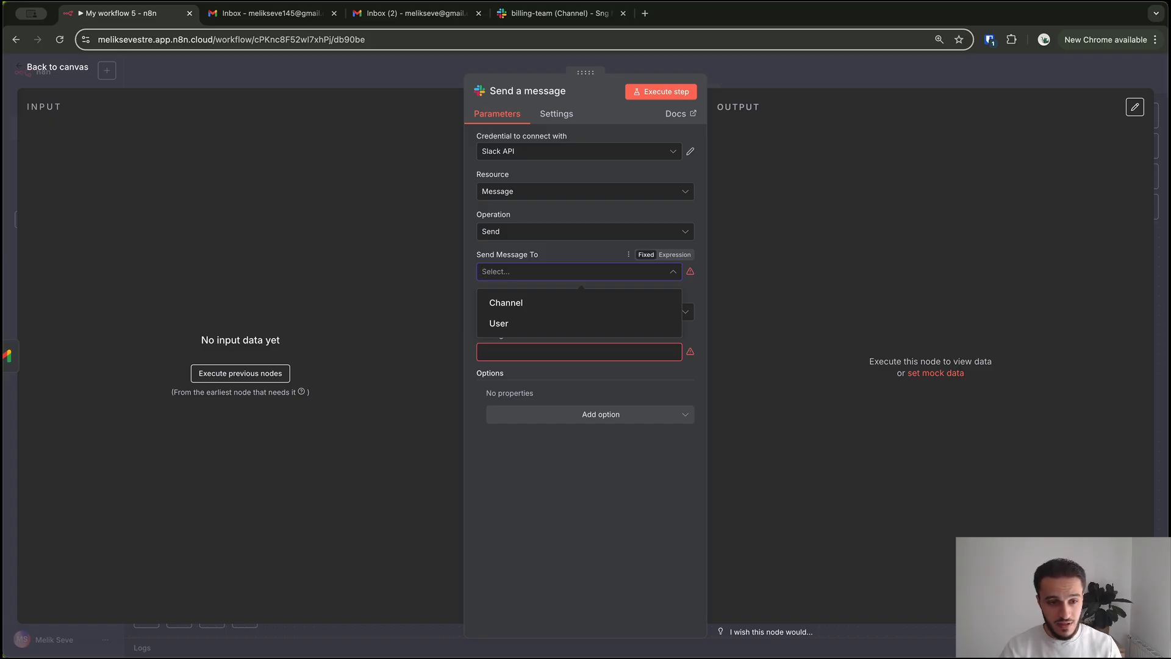
left_click(601, 174)
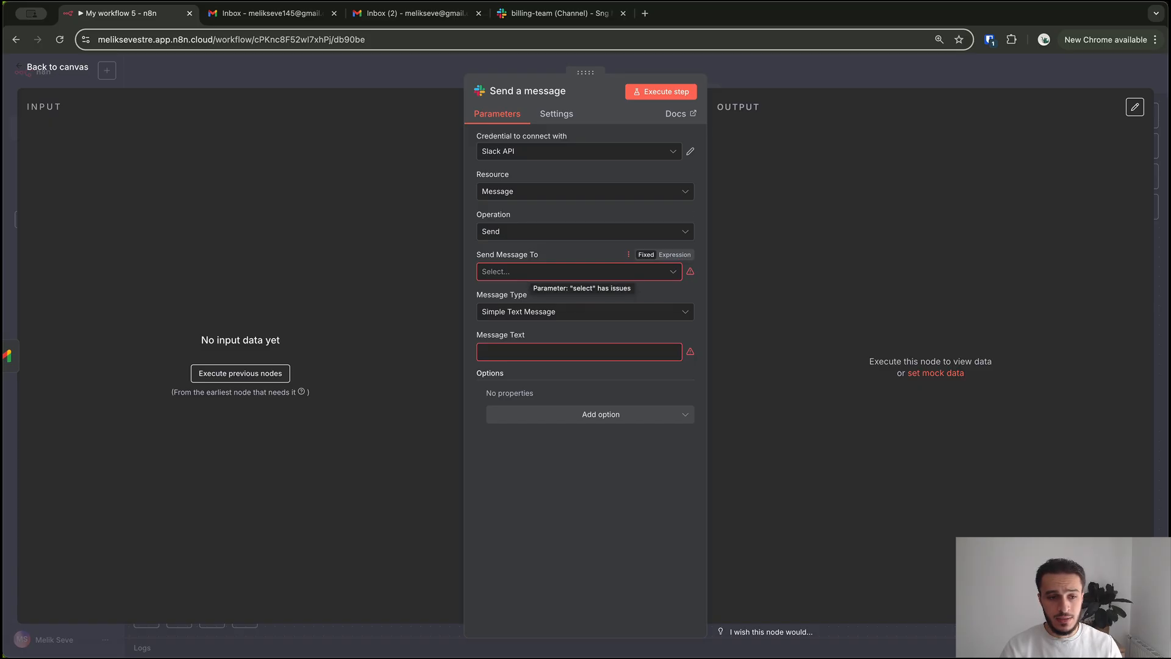
left_click(579, 272)
left_click(537, 298)
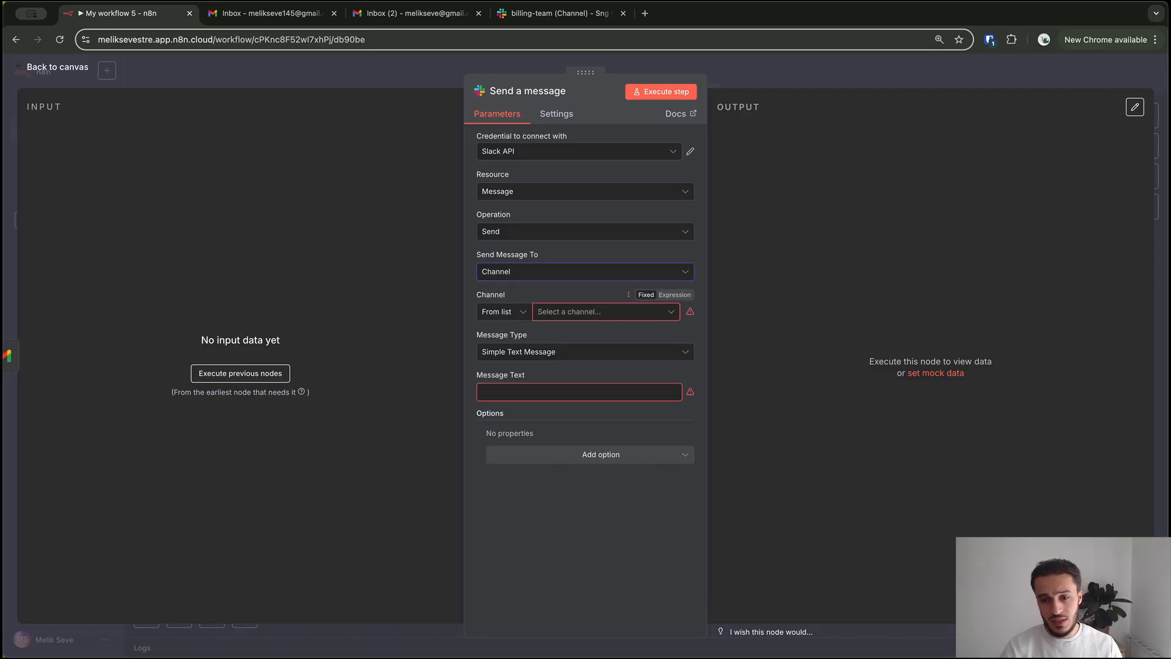
left_click(629, 295)
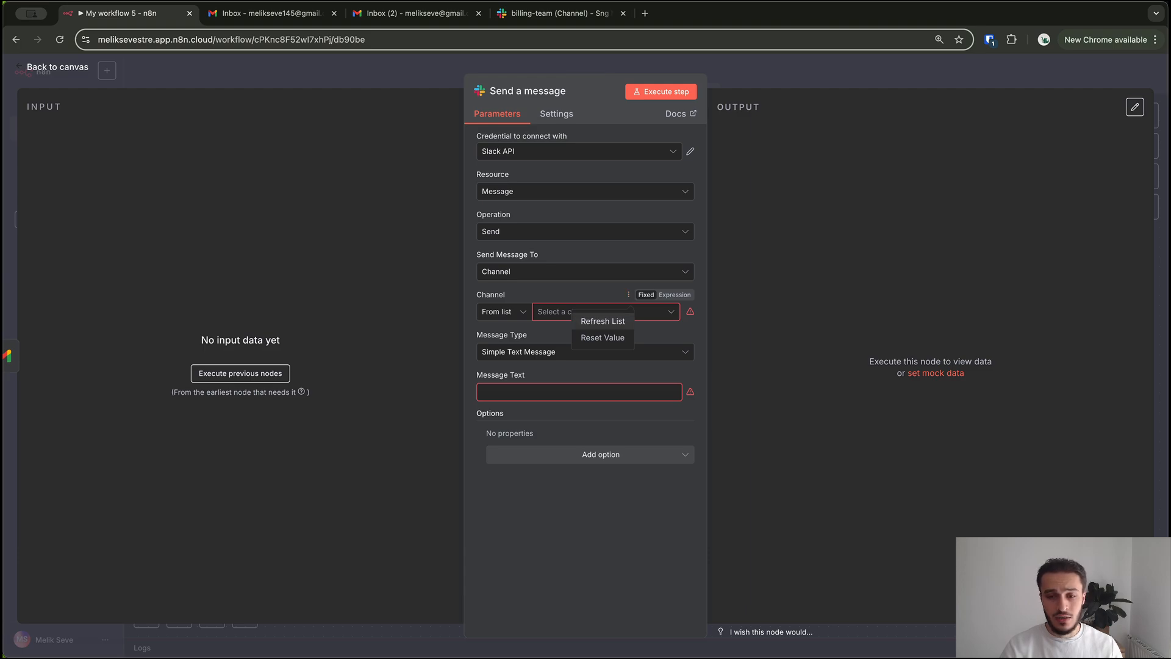
left_click(603, 321)
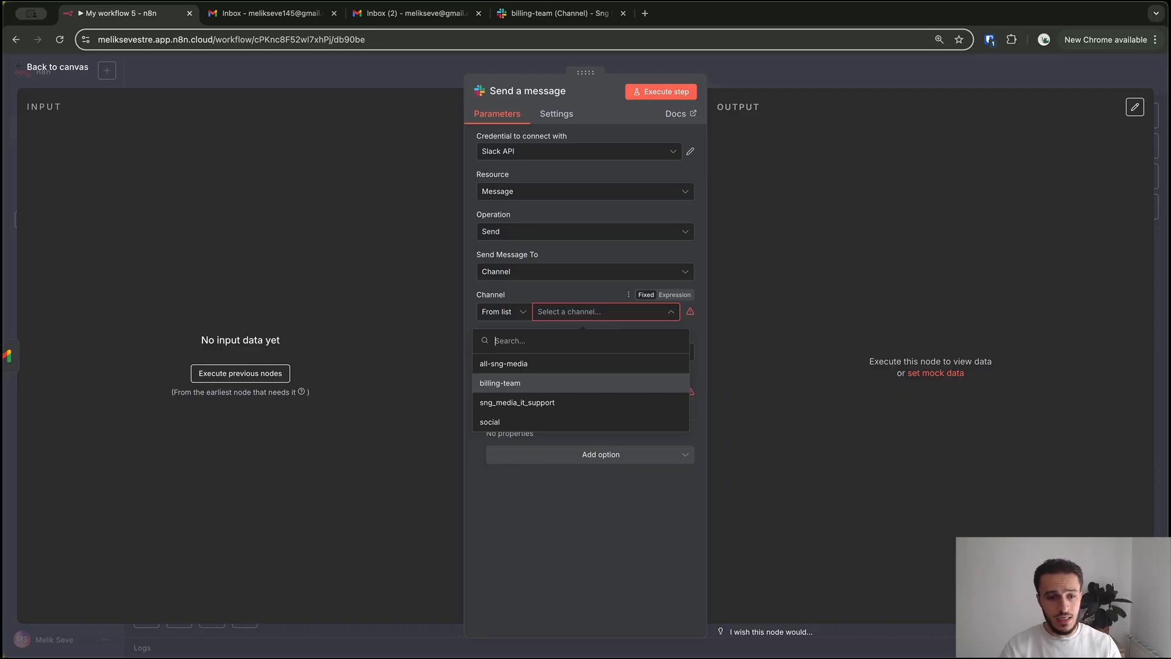
left_click(500, 383)
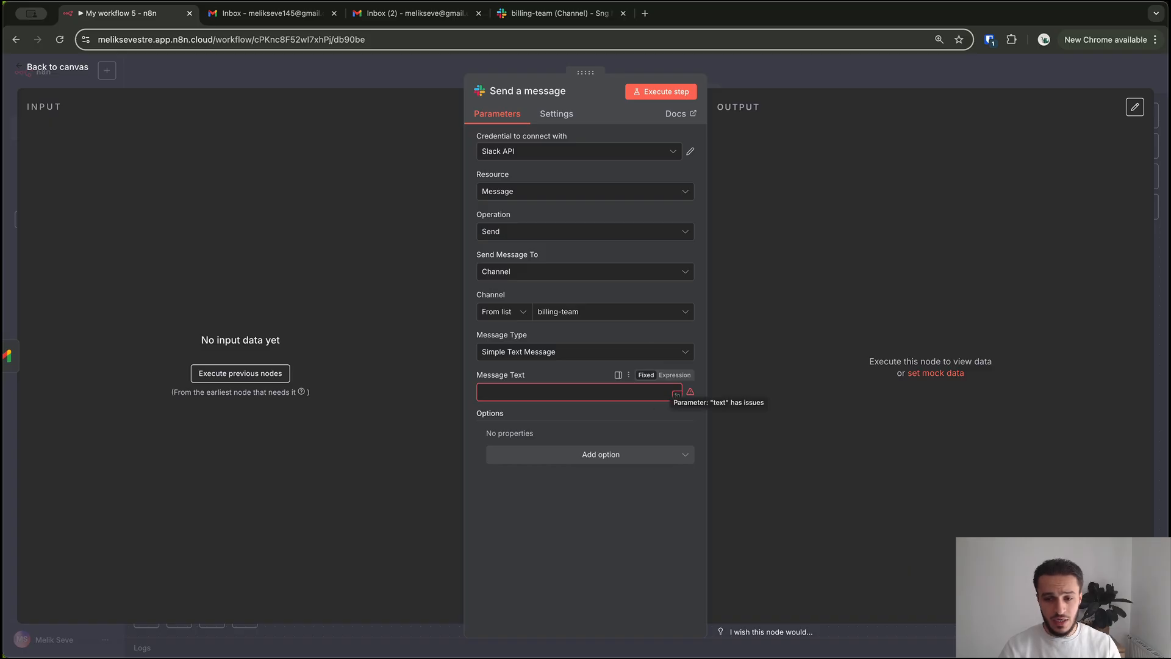
Try Message Text as an expression and in the larger editor, then close the Slack node
left_click(675, 374)
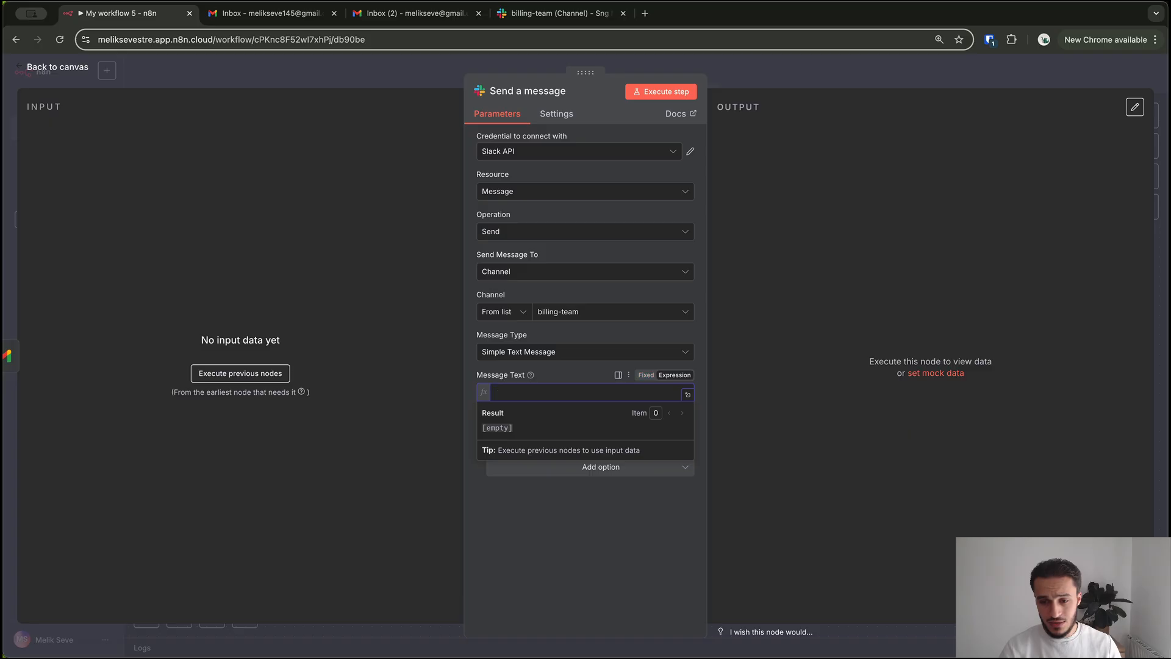
left_click(646, 375)
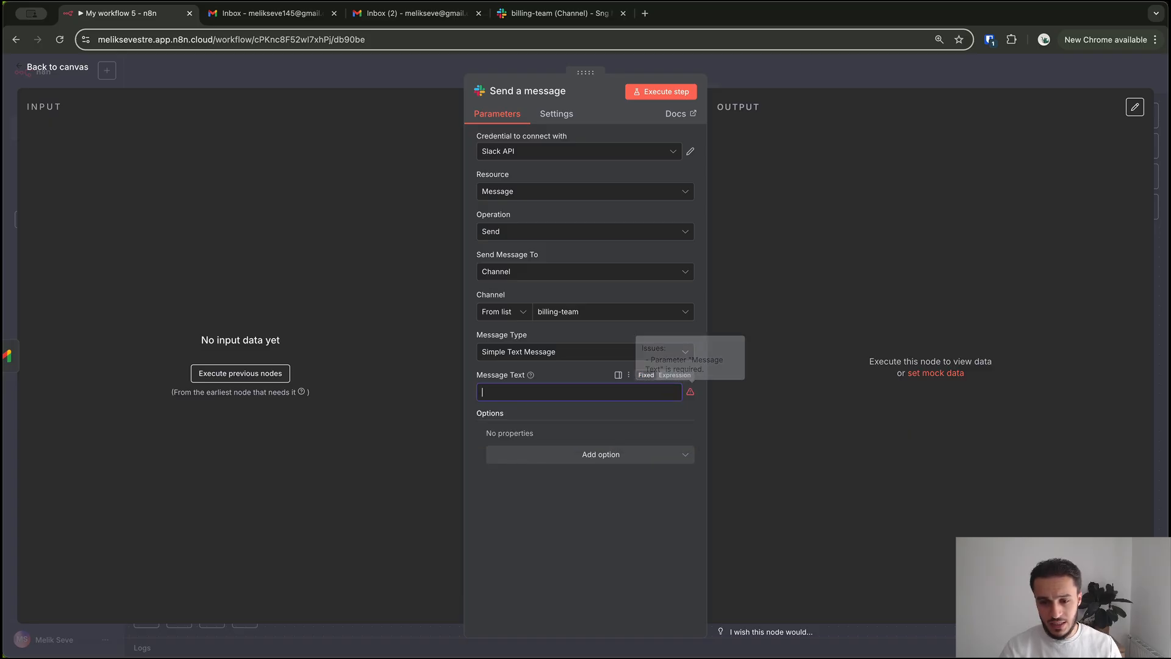
left_click(677, 395)
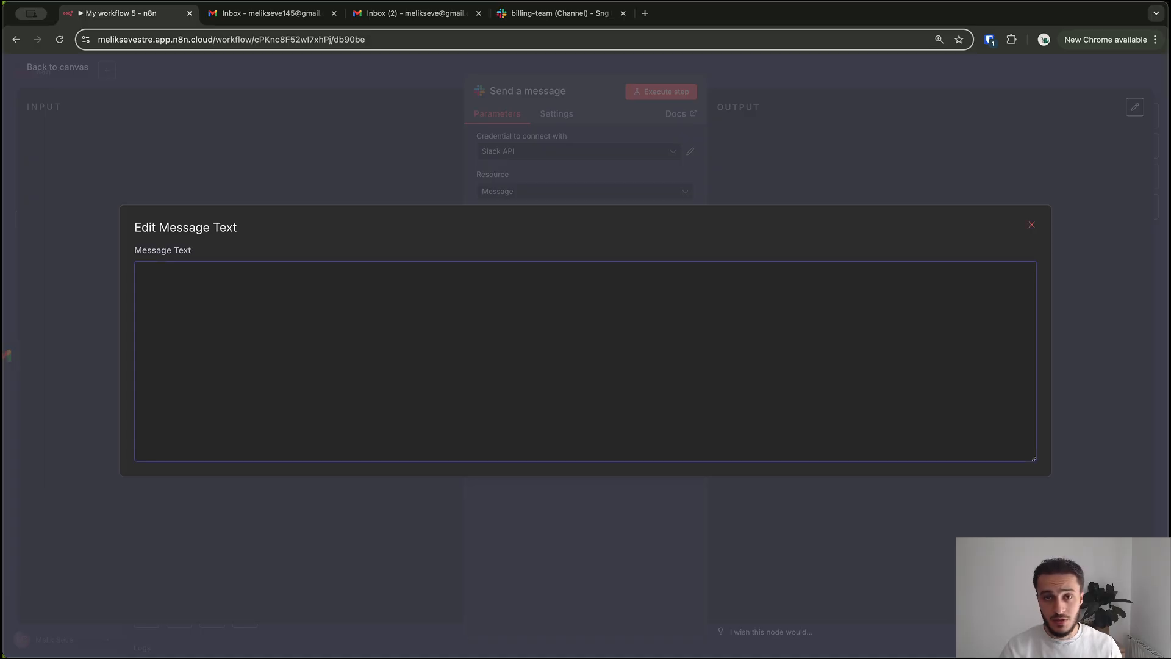
key("Escape")
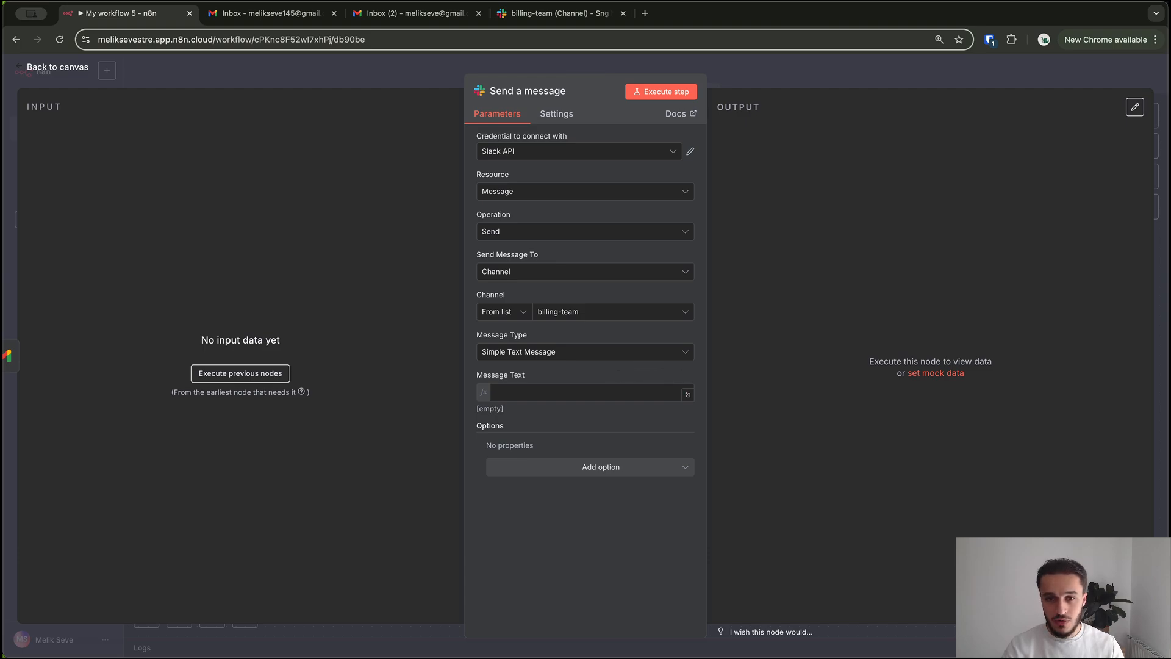
key("Escape")
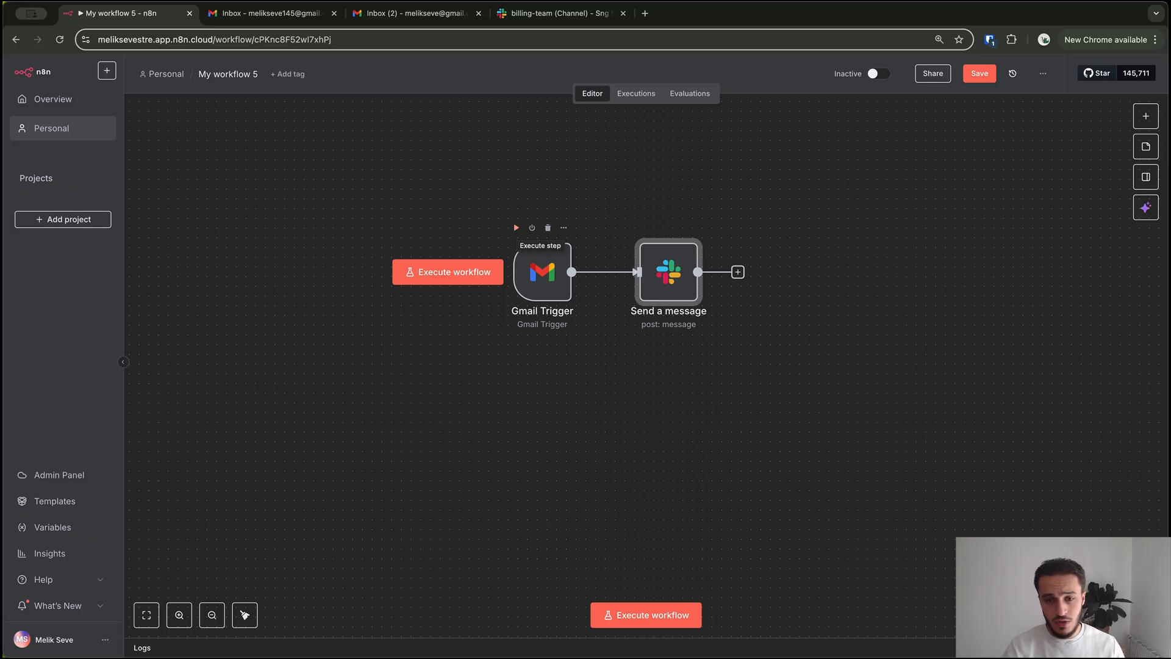
Fetch a test email via the Gmail Trigger, save, review Send a message's input, then reopen the trigger
left_click(517, 228)
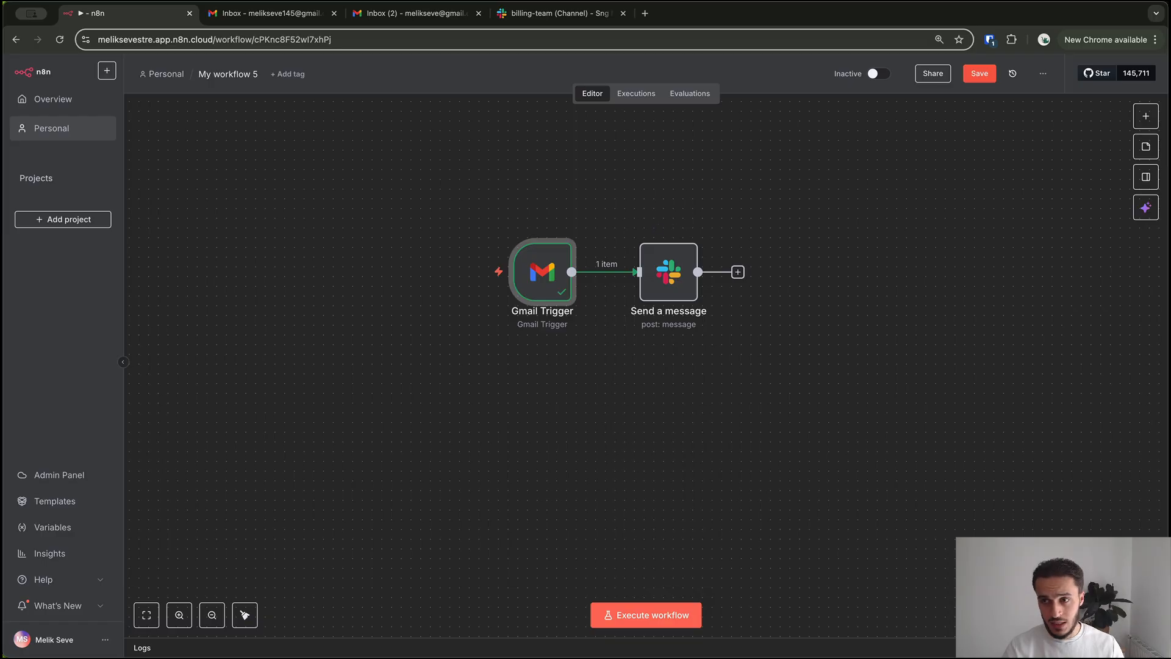
left_click(980, 74)
left_click(669, 272)
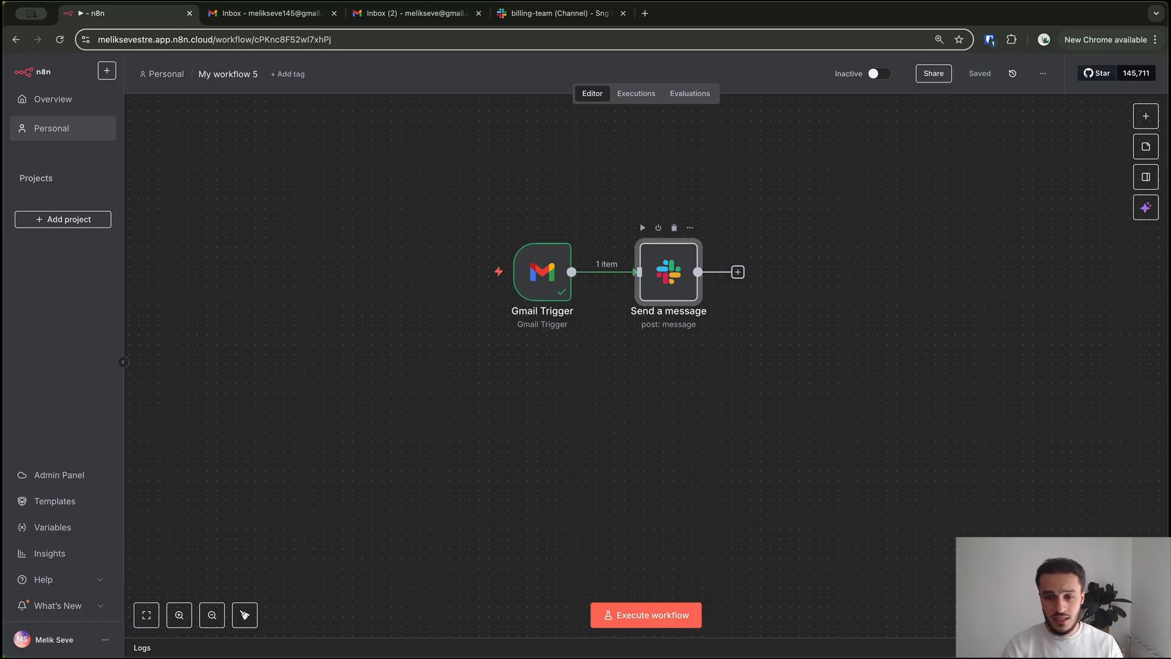
double_click(669, 272)
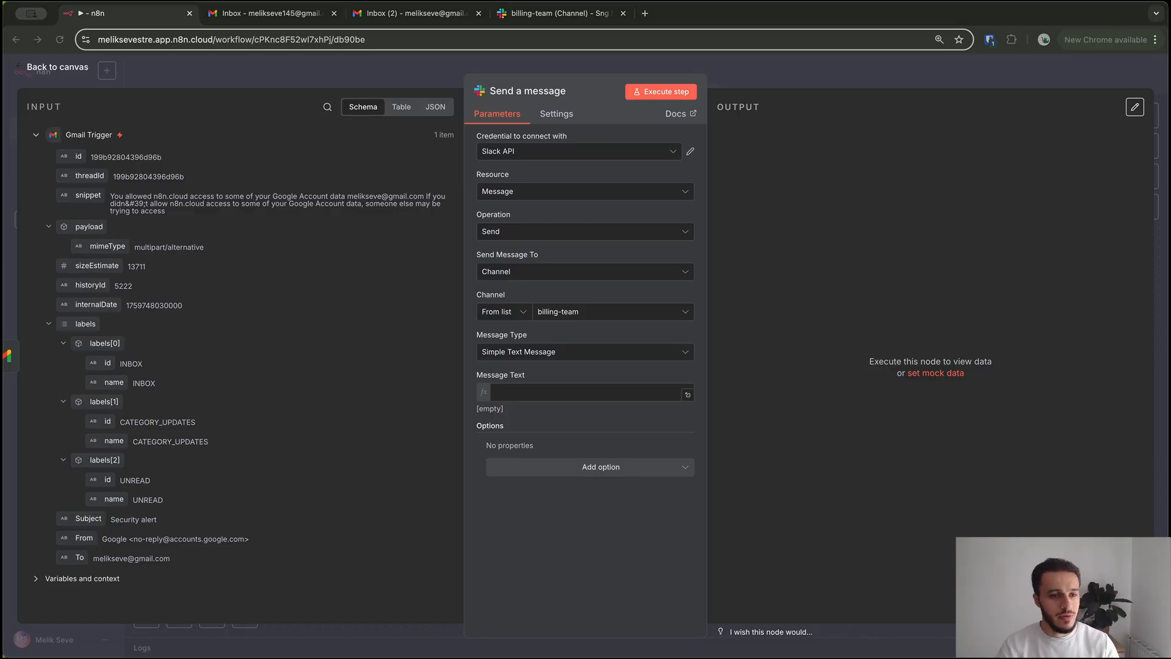
left_click(82, 195)
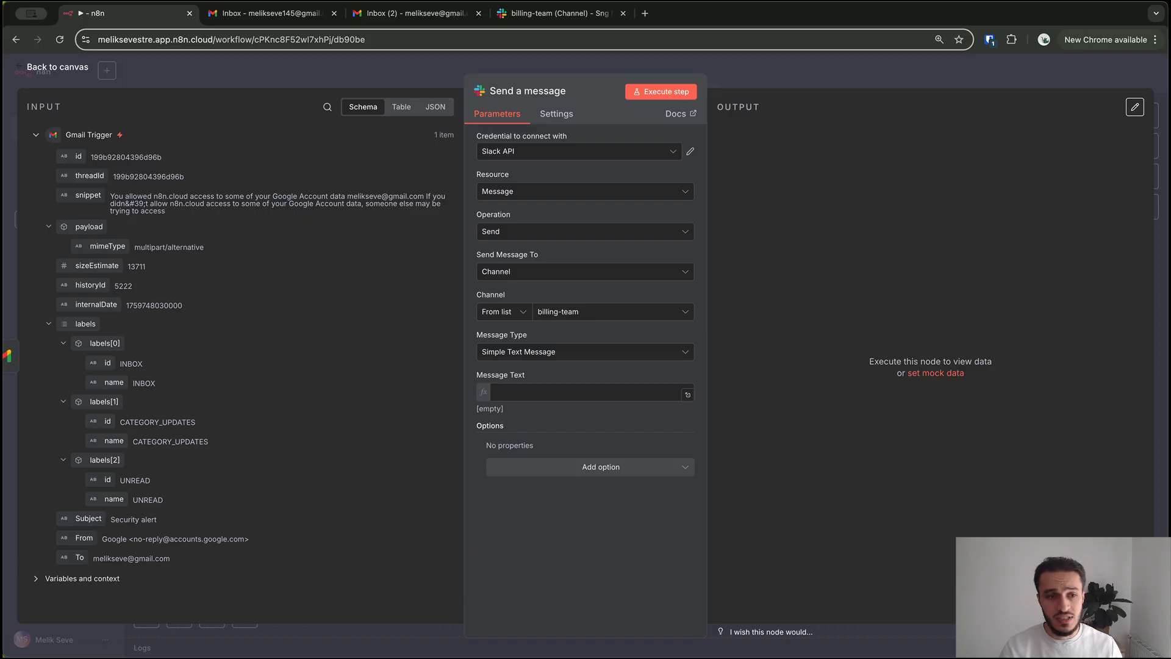
key("Escape")
double_click(541, 273)
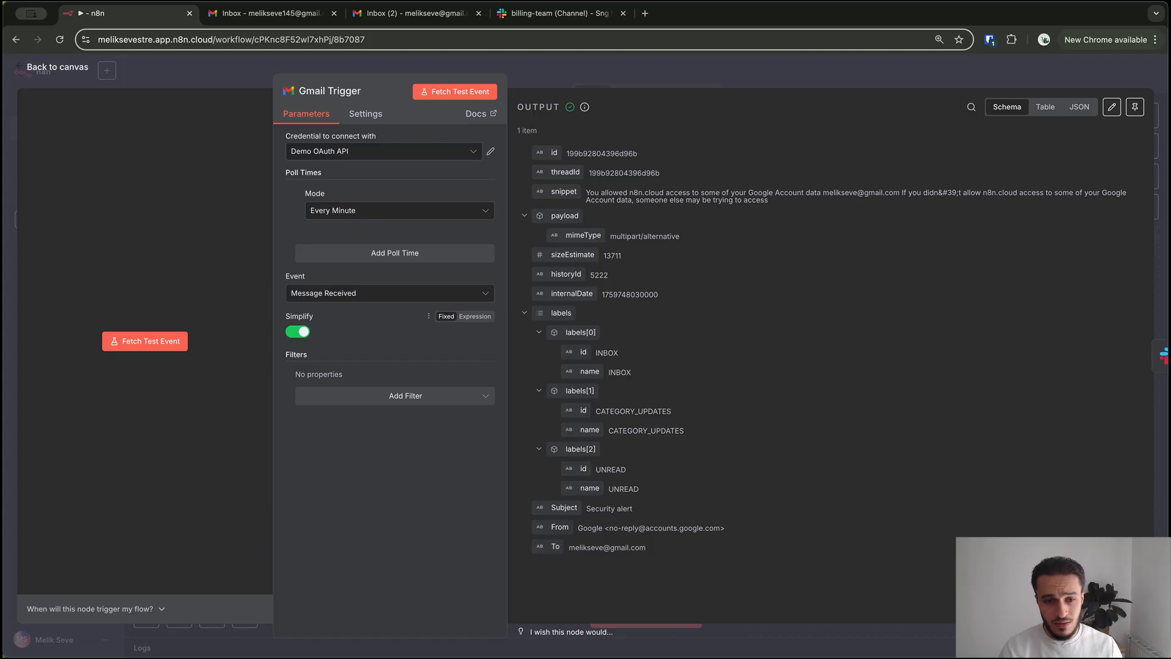
Turn off the simplified output on the Gmail Trigger and fetch a new test email
left_click(298, 331)
left_click(455, 91)
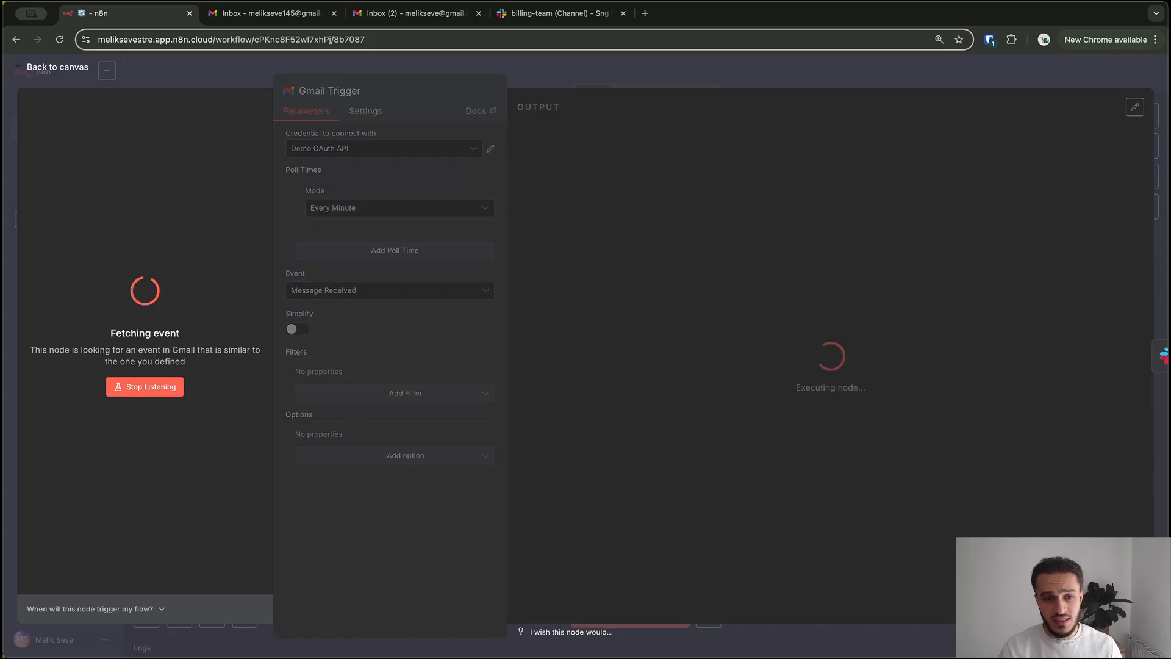
key("Escape")
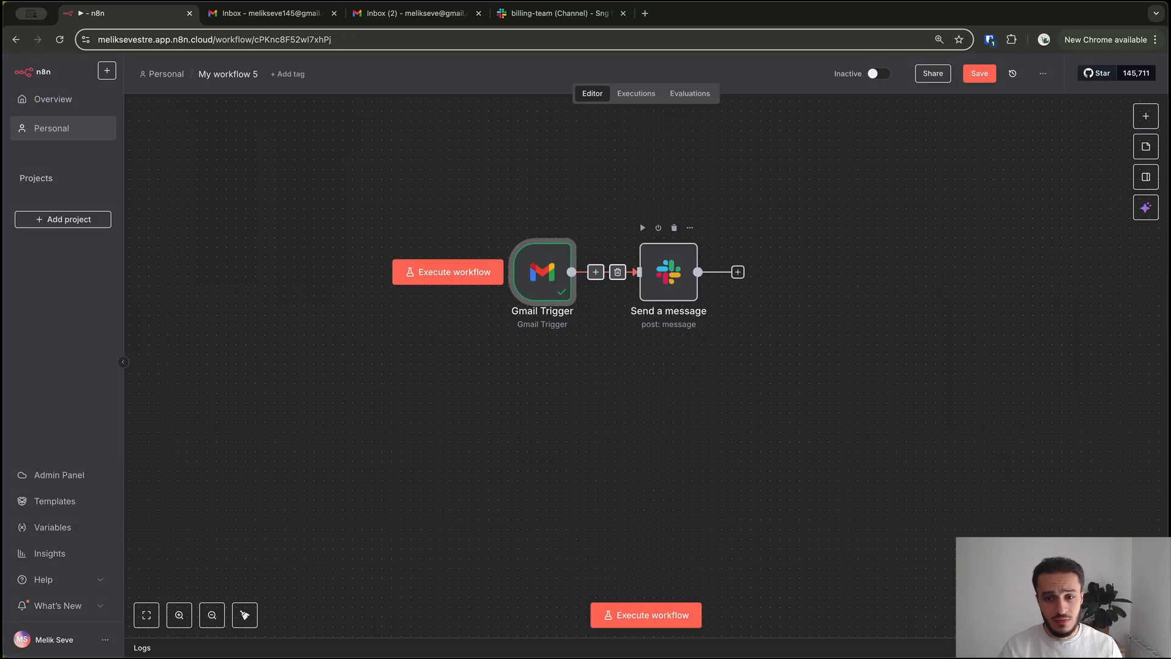
Open the Send a message step and scroll through its parameters
double_click(668, 273)
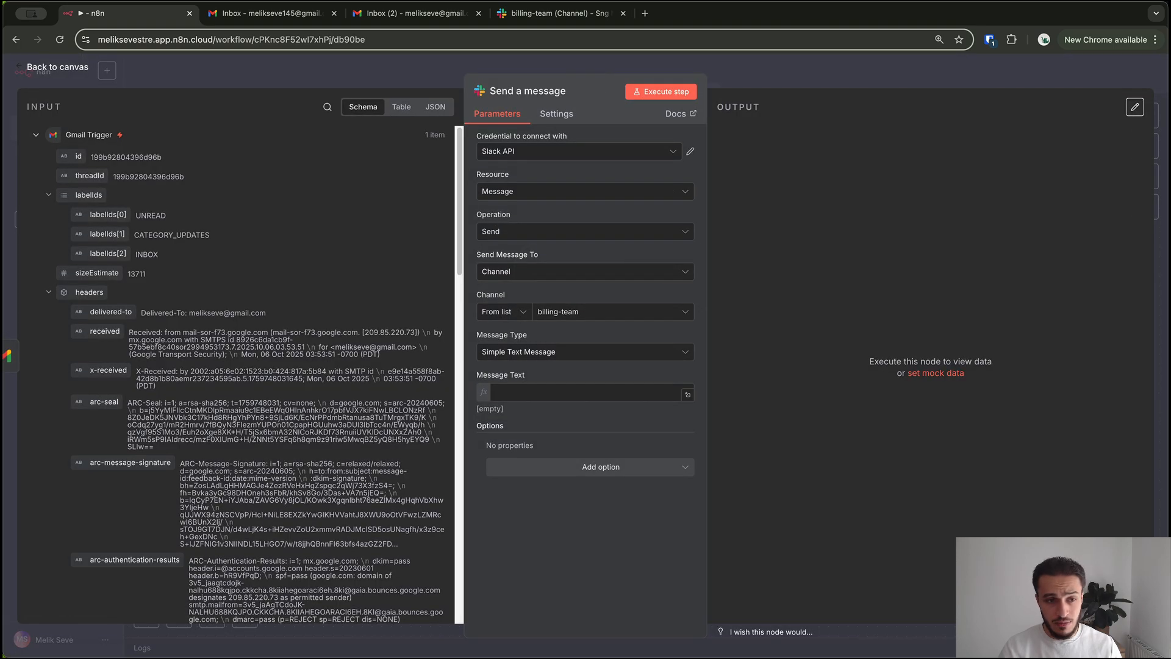
scroll(254, 375, "down", 7)
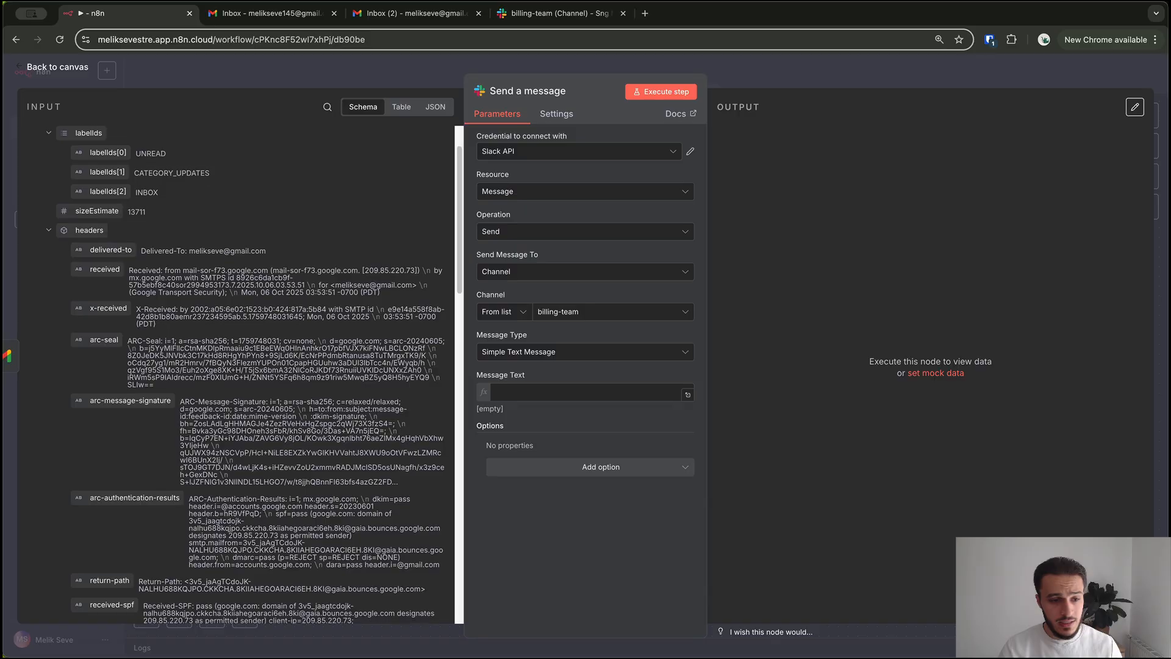
scroll(255, 375, "down", 20)
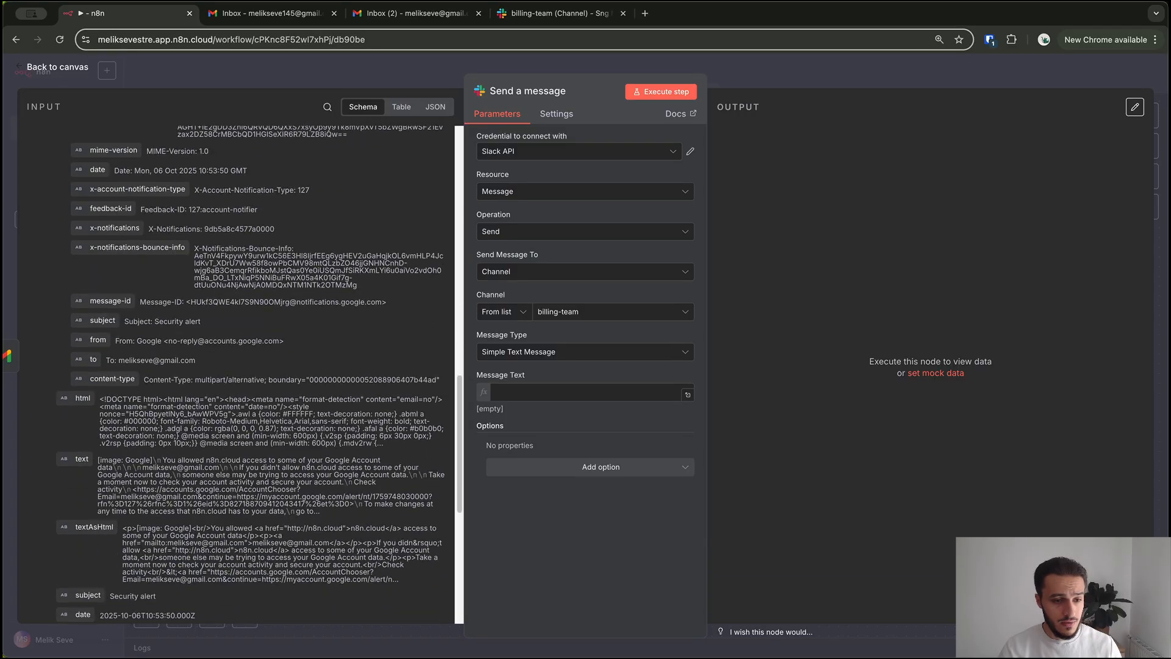
scroll(255, 376, "down", 3)
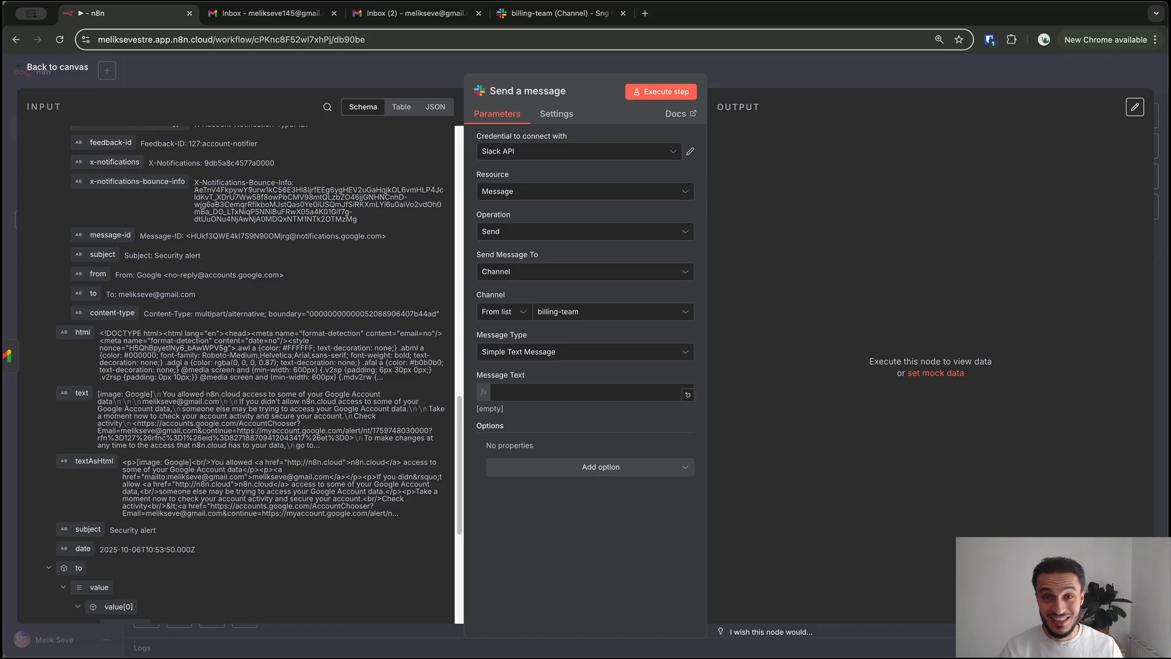
Trash the Google 'Security alert' email from the Gmail inbox
left_click(415, 13)
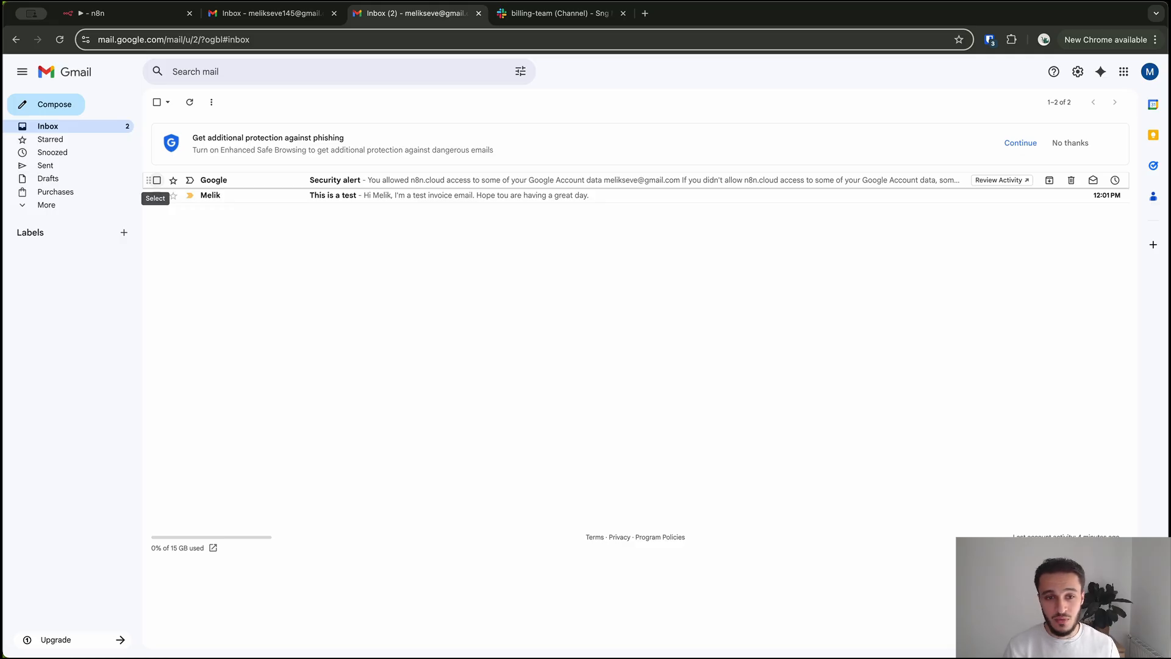
left_click(157, 180)
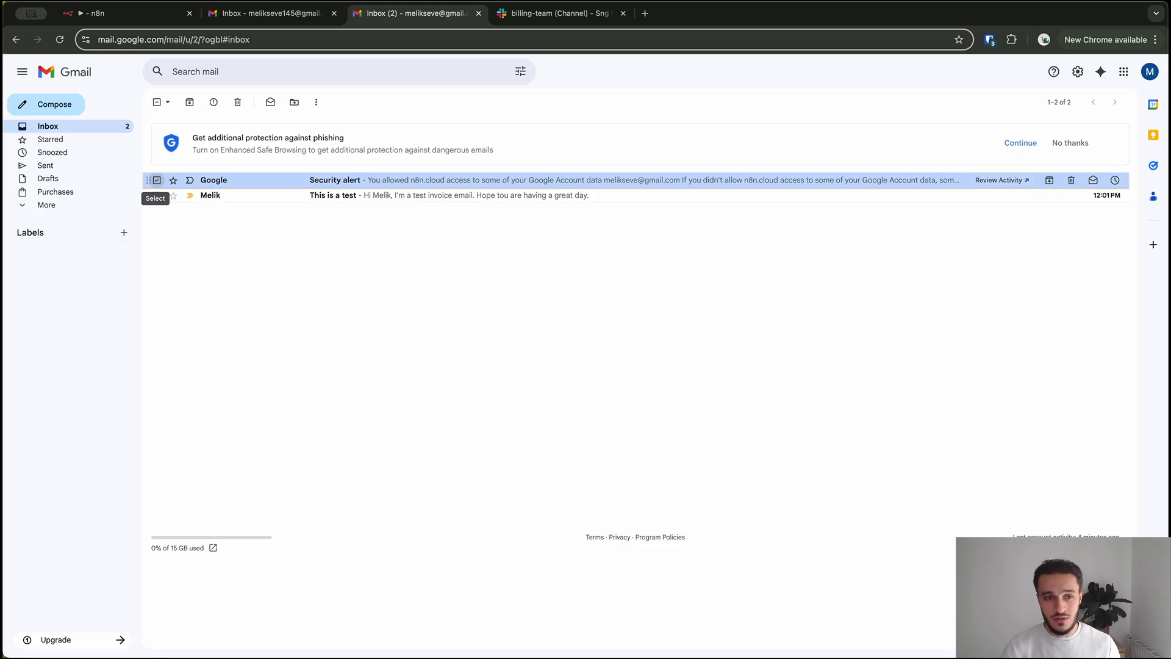
left_click(238, 102)
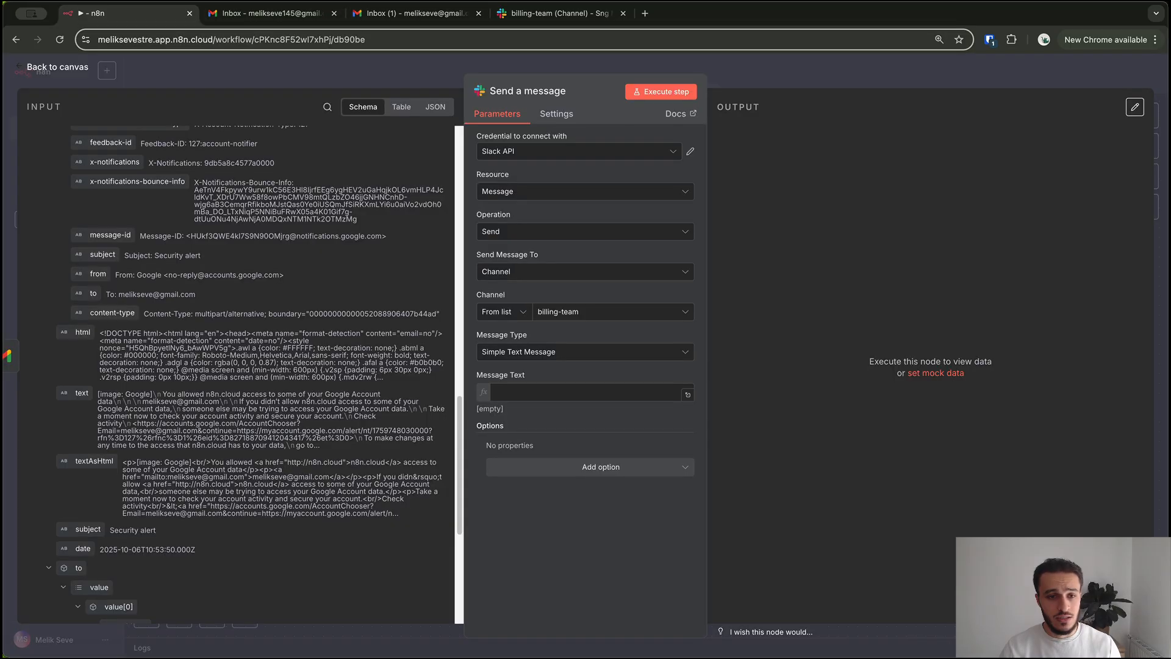
Back in n8n, re-fetch the Gmail Trigger test event to pick up the 'This is a test' email
left_click(122, 13)
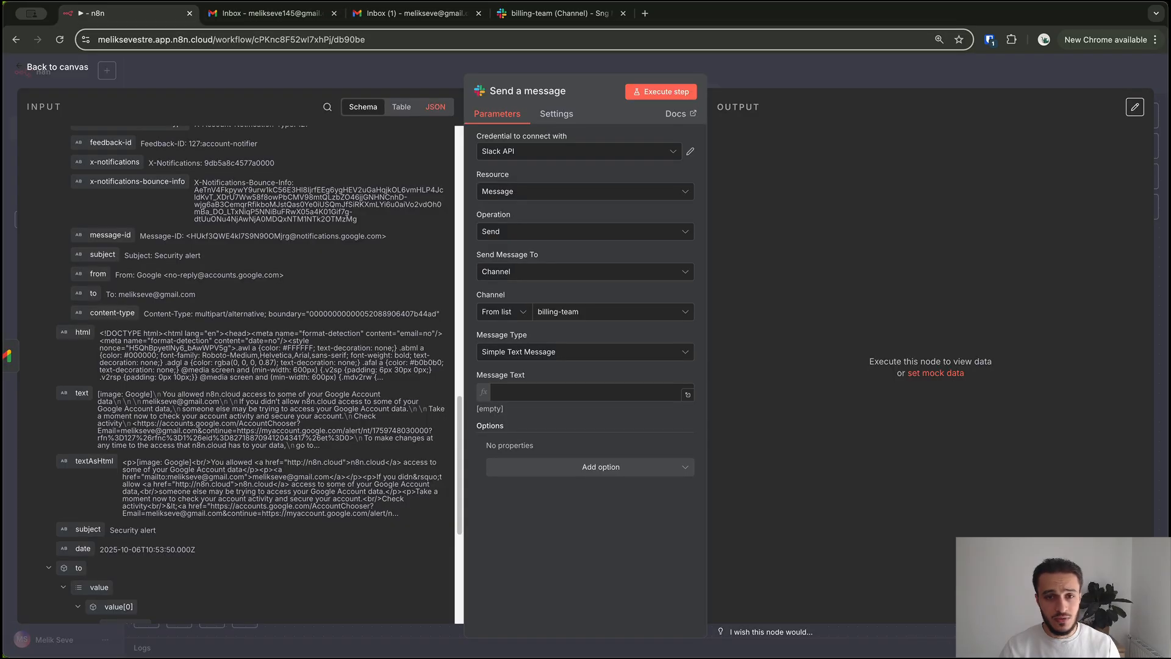
key("Escape")
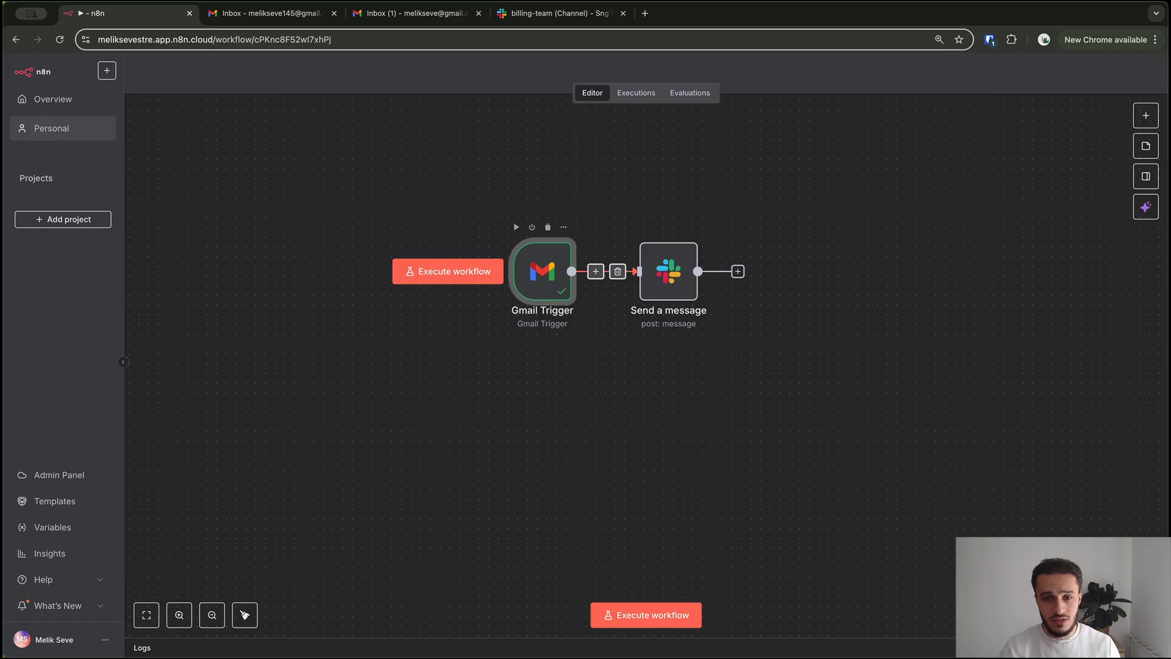
double_click(541, 273)
left_click(456, 91)
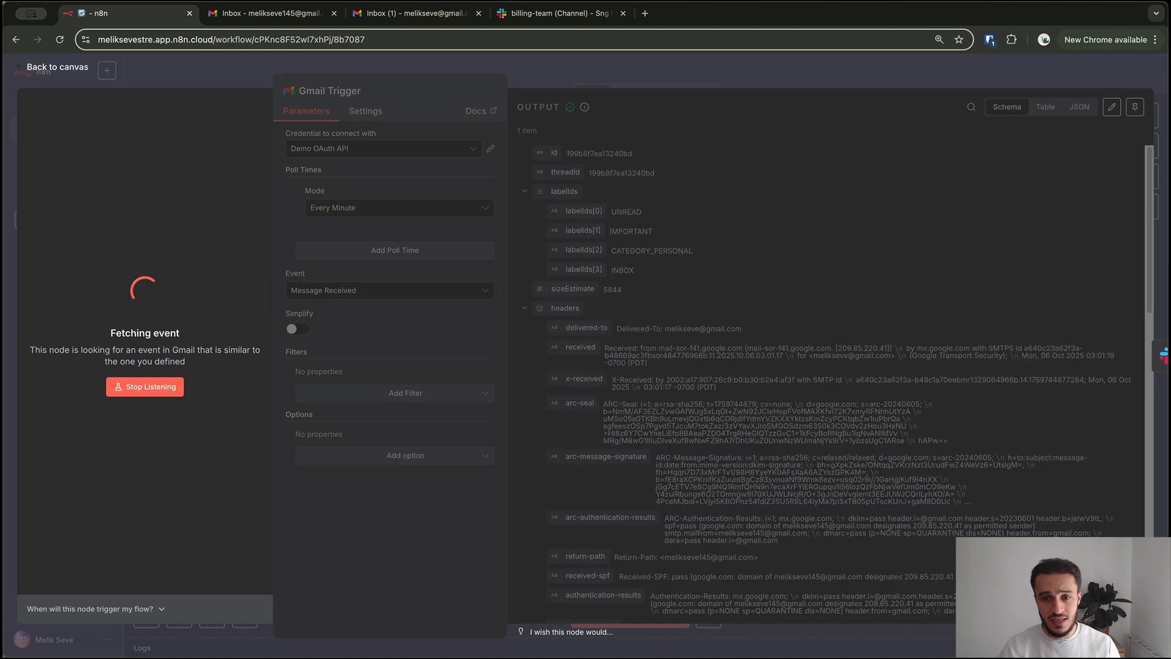
key("Escape")
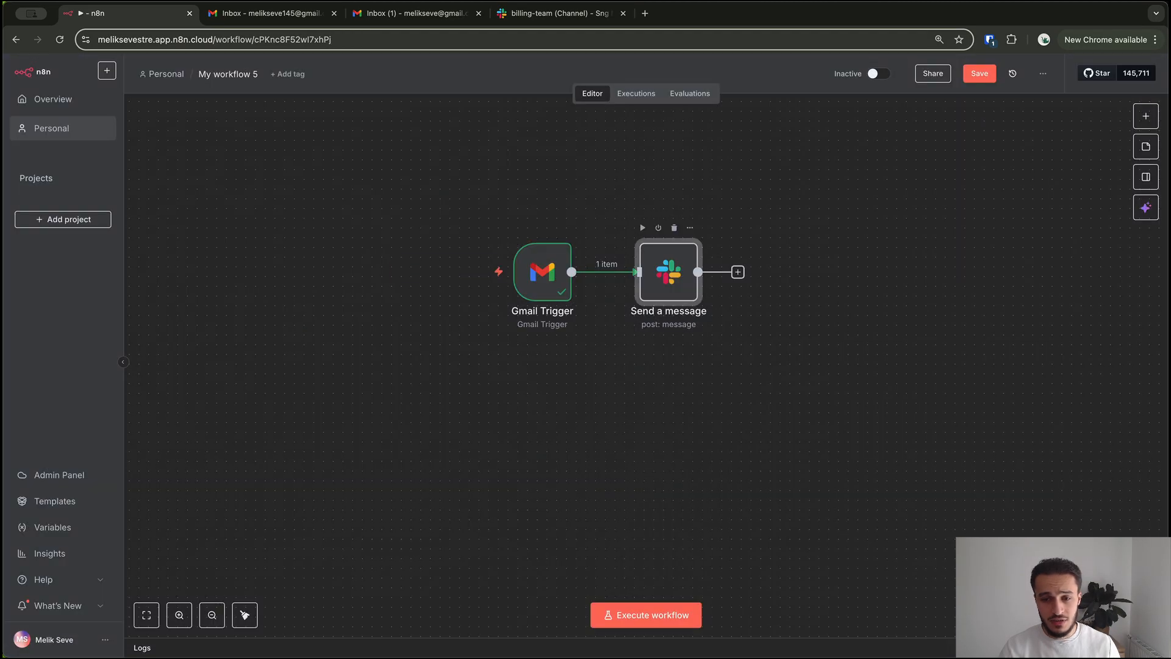
Reopen Send a message, scan its input schema, and open the full Message Text editor
double_click(675, 269)
scroll(238, 372, "down", 15)
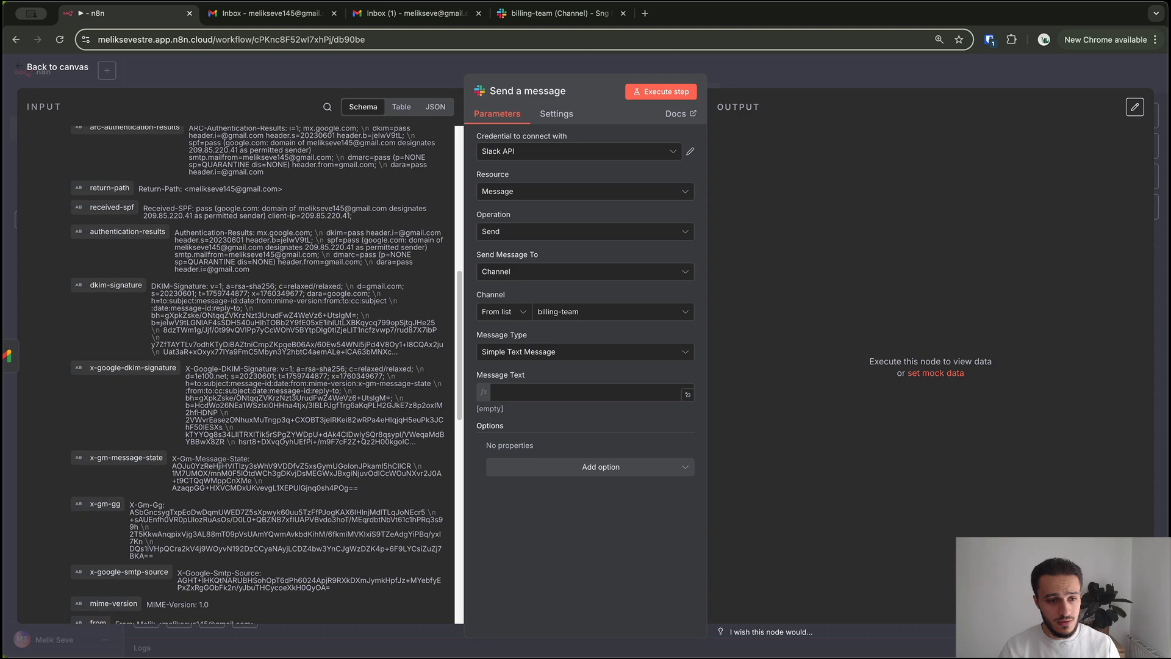
scroll(251, 374, "down", 1)
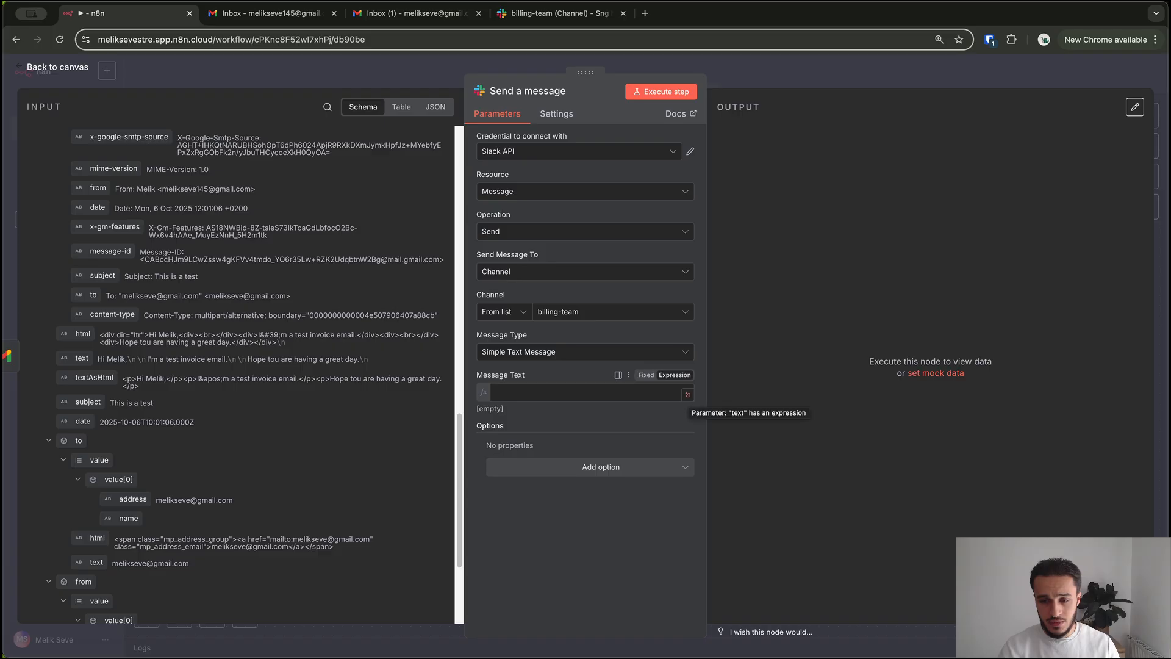
left_click(687, 394)
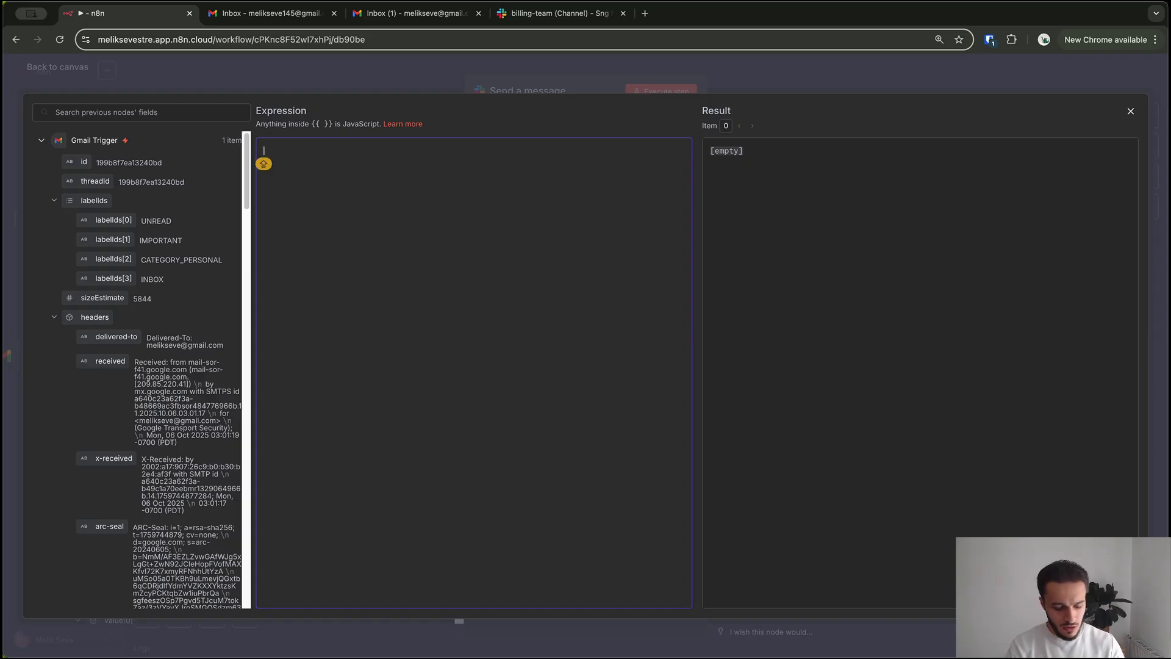
Type the '** New Email arrived **' heading followed by 'Sender:' and 'Subject:' lines
type("** New Email arrived **")
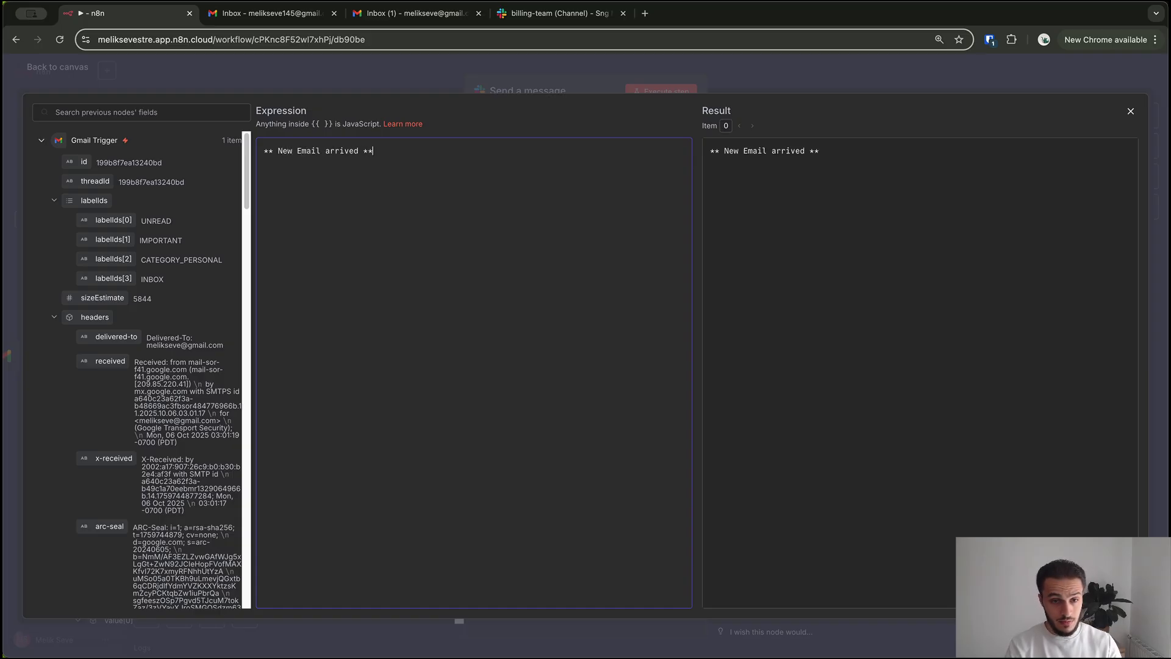
key("Caps_Lock")
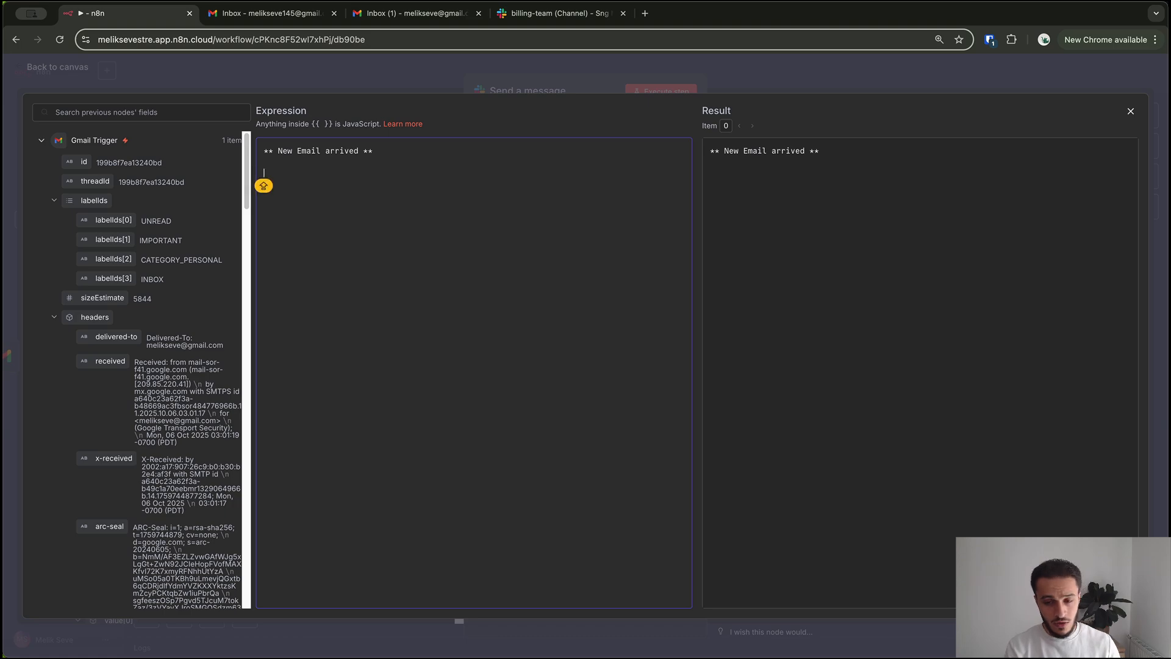
type("SUB")
key("BackSpace")
key("BackSpace")
key("BackSpace")
type("Sender:")
key("Return")
type("Subject")
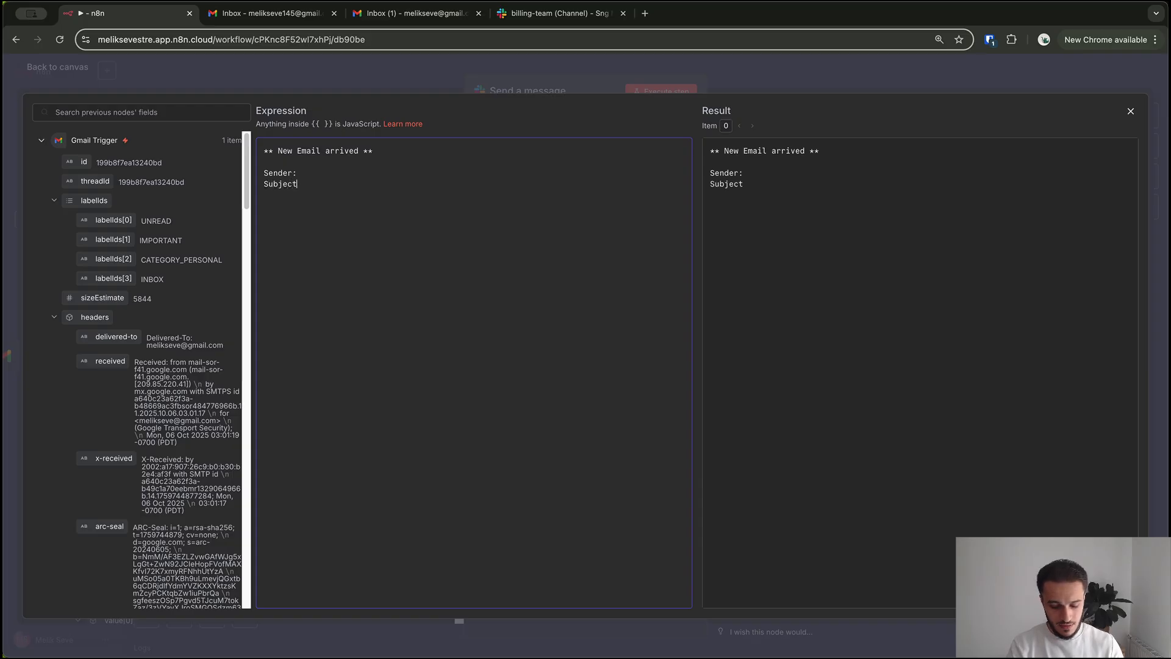
type(":")
key("Up")
key("Return")
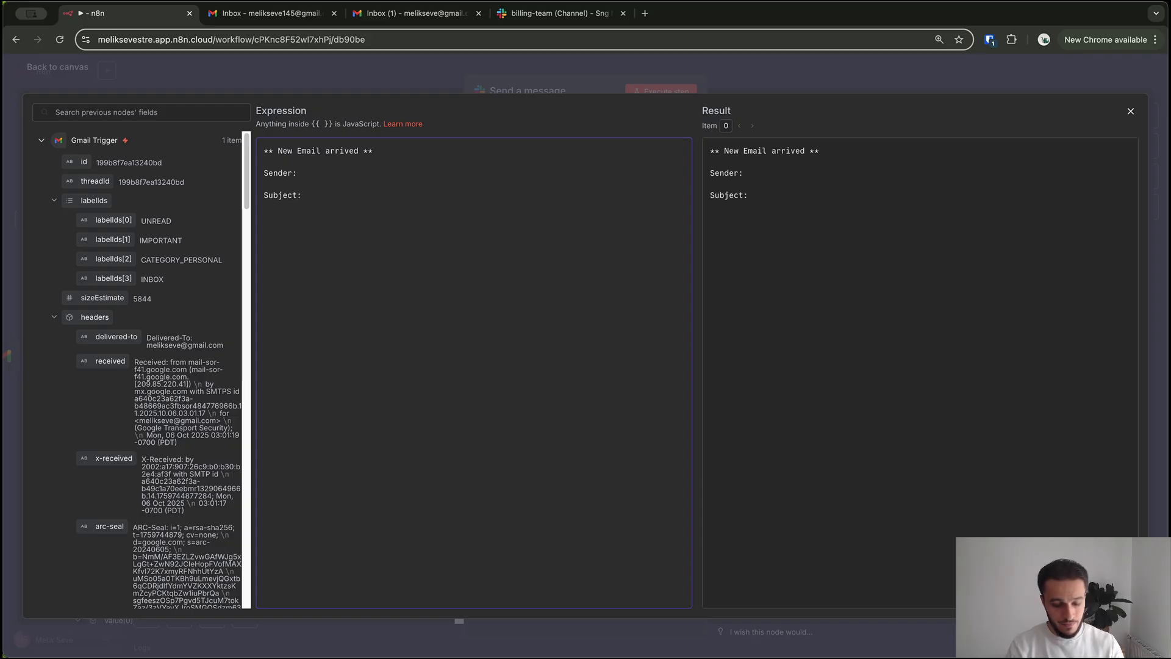
key("Down")
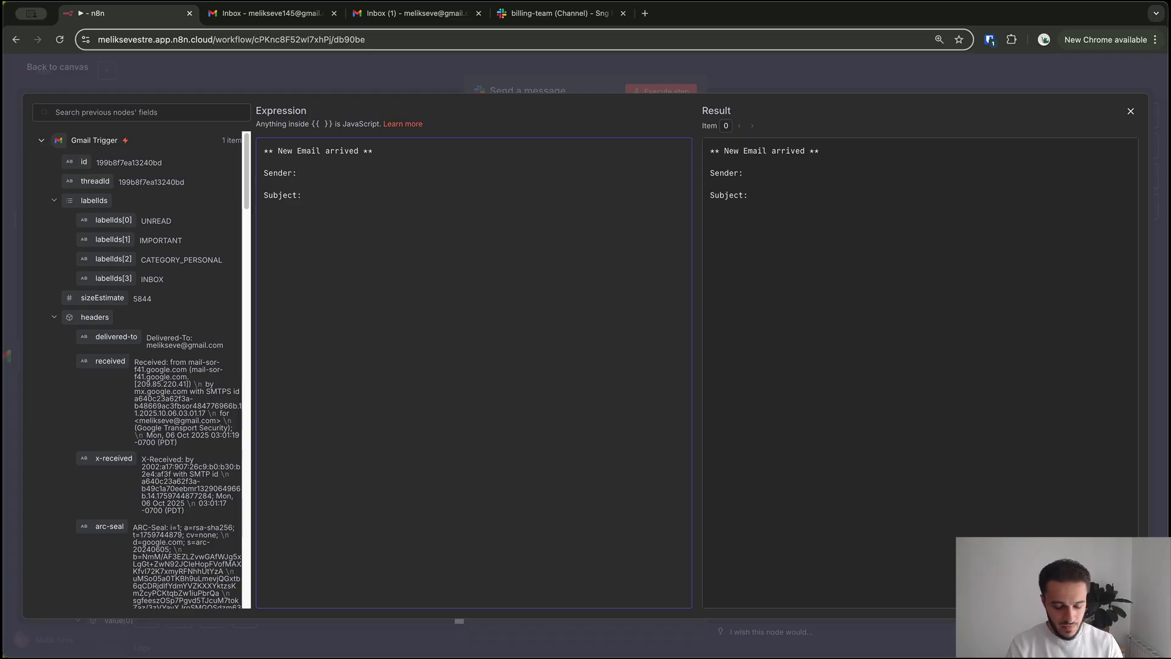
Add a 'Body:' line and type an email address after 'Sender:'
left_click(264, 231)
type("Bo")
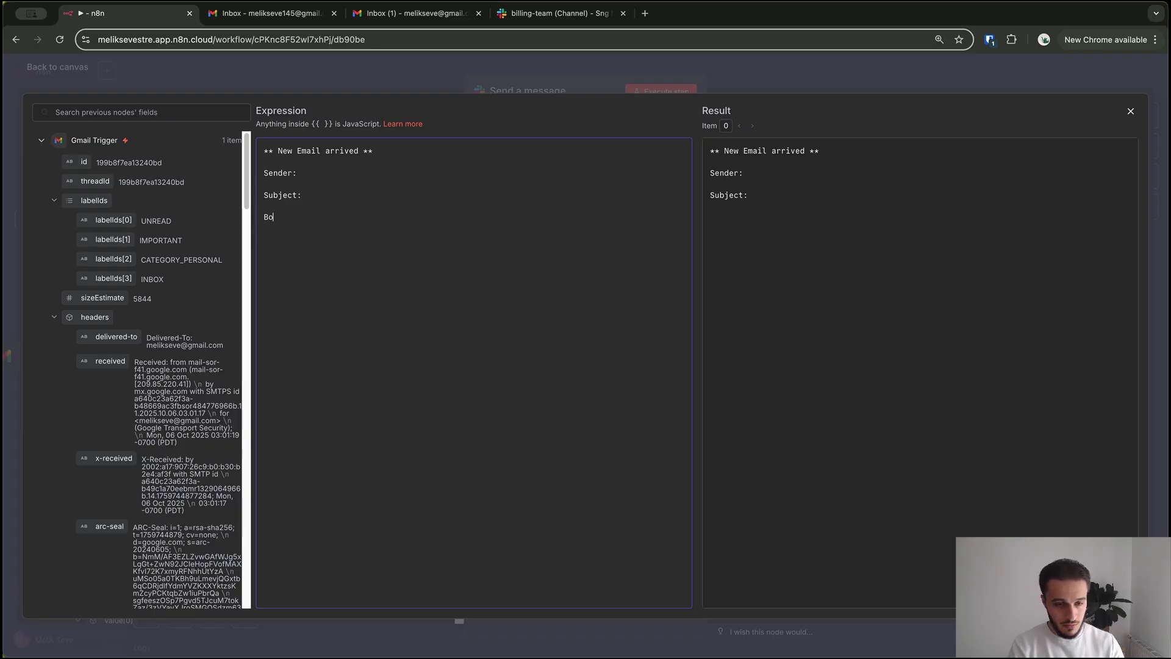
type("dy:")
left_click(298, 173)
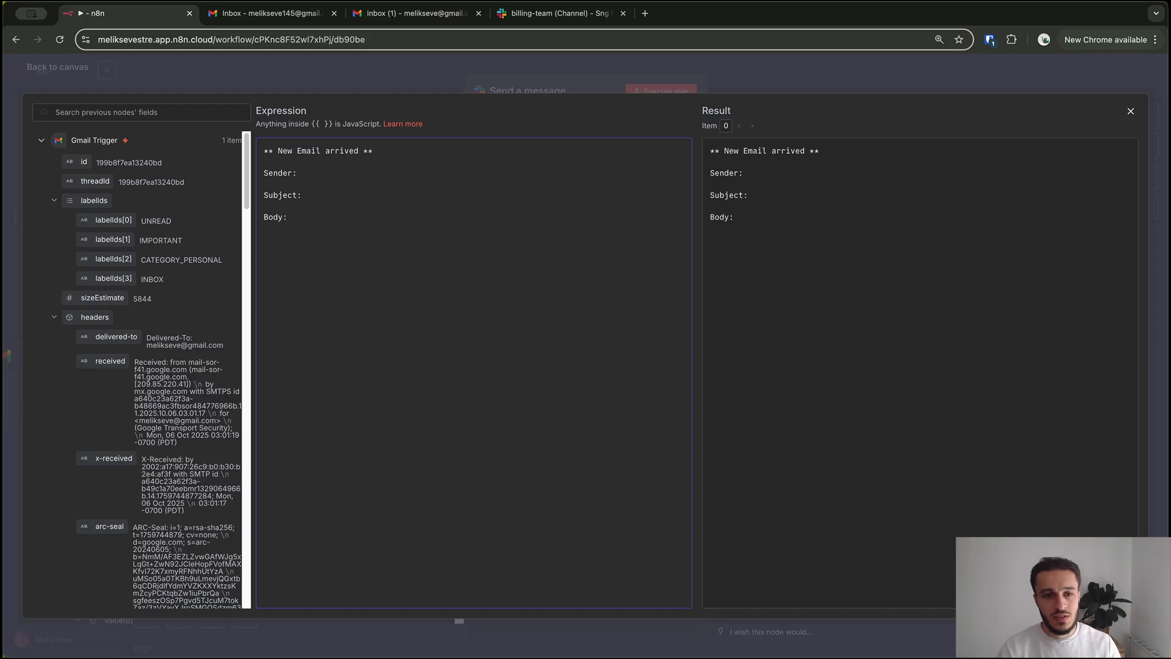
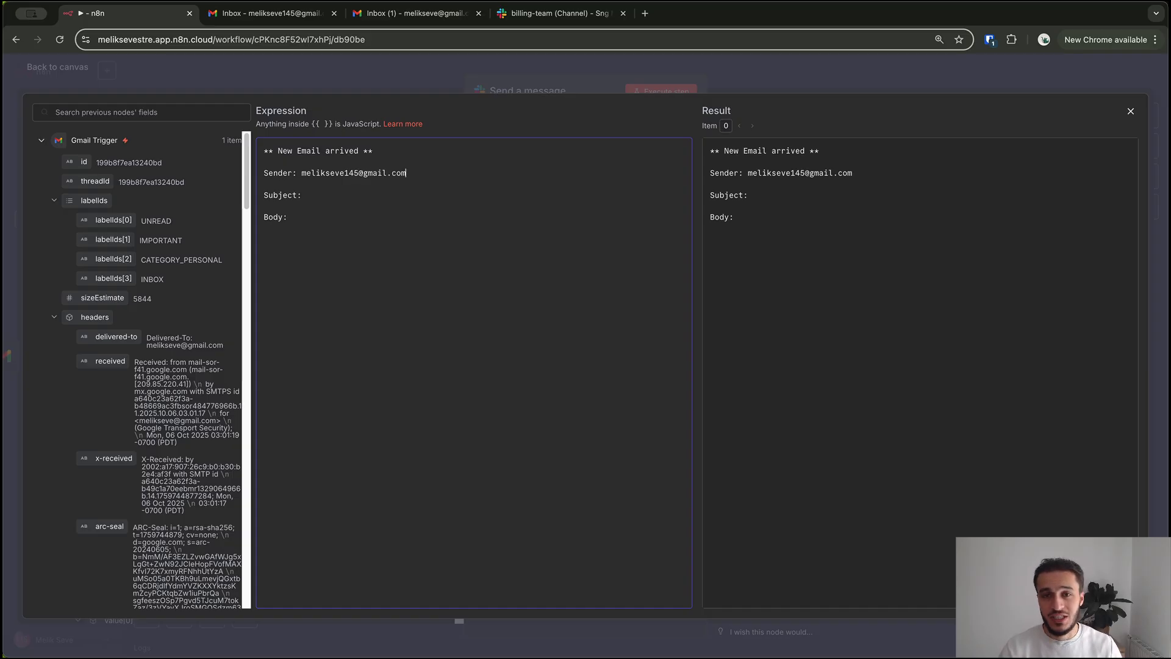
Remove the typed email address after 'Sender:' again
left_click_drag(407, 174, 301, 173)
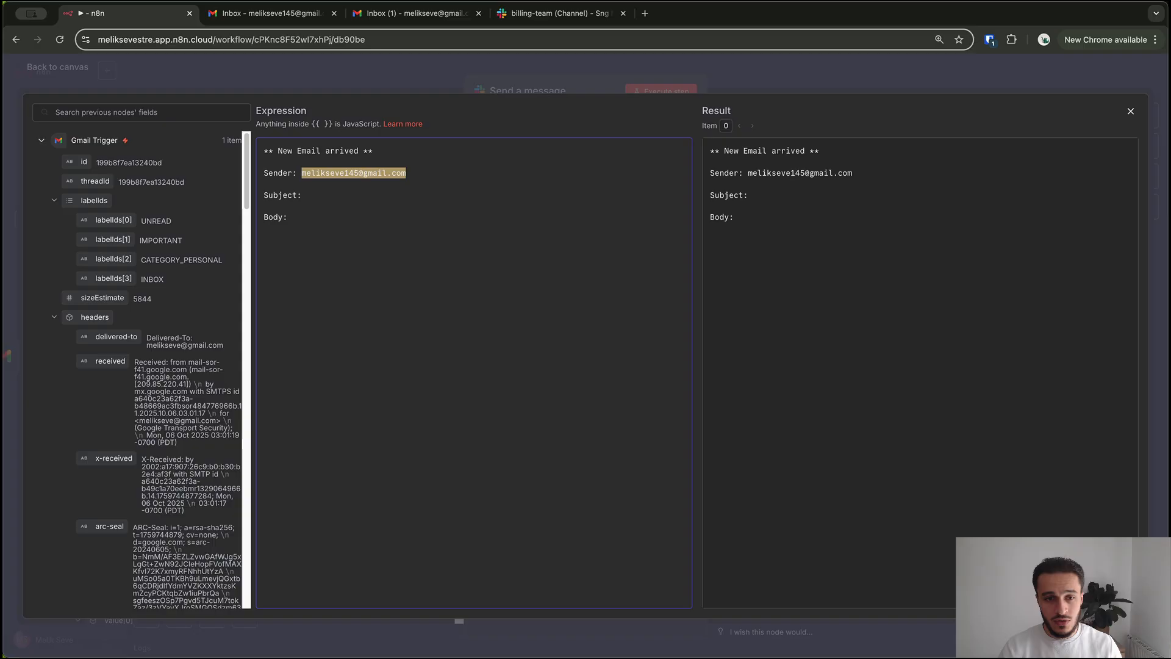
key("BackSpace")
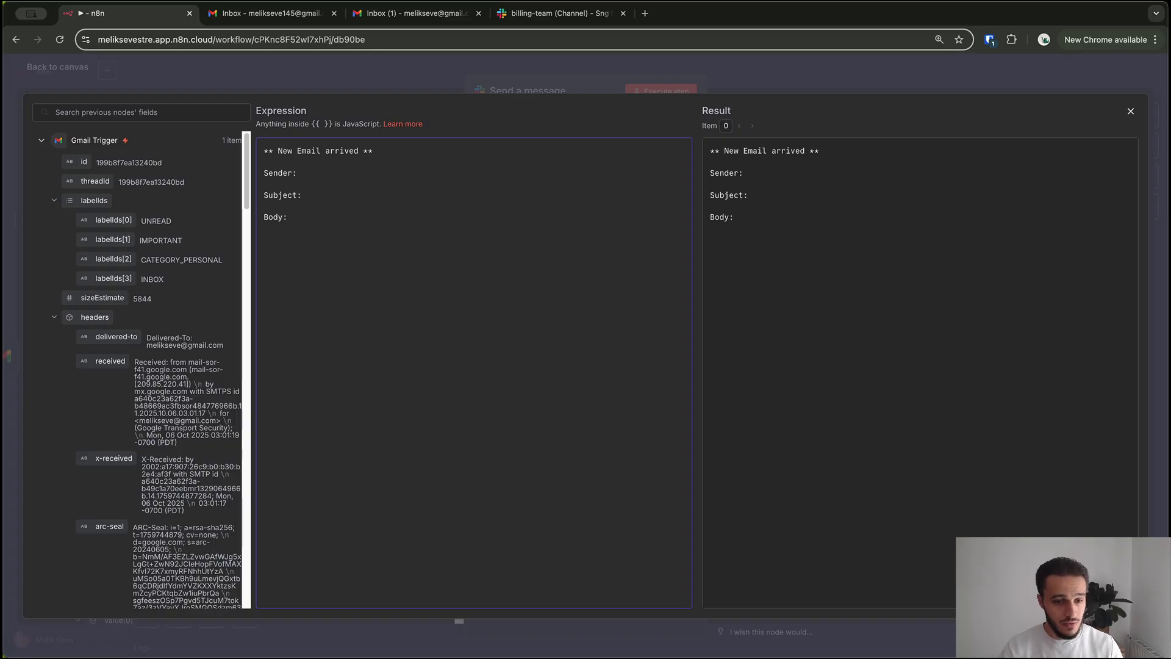
scroll(152, 366, "down", 6)
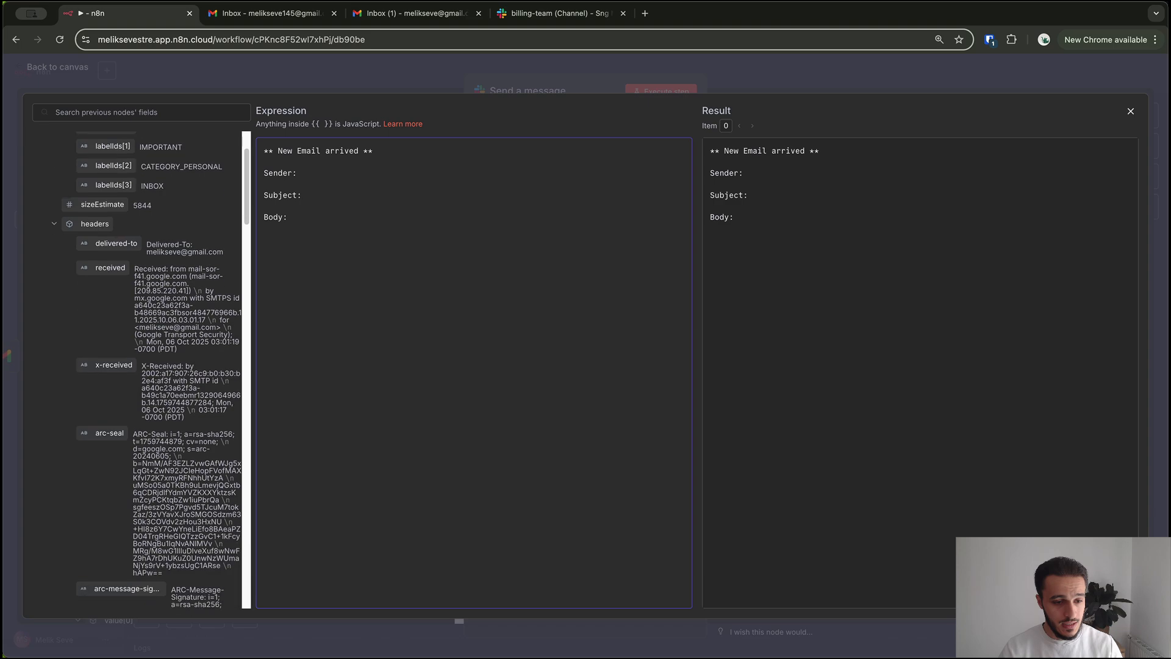
scroll(158, 366, "down", 10)
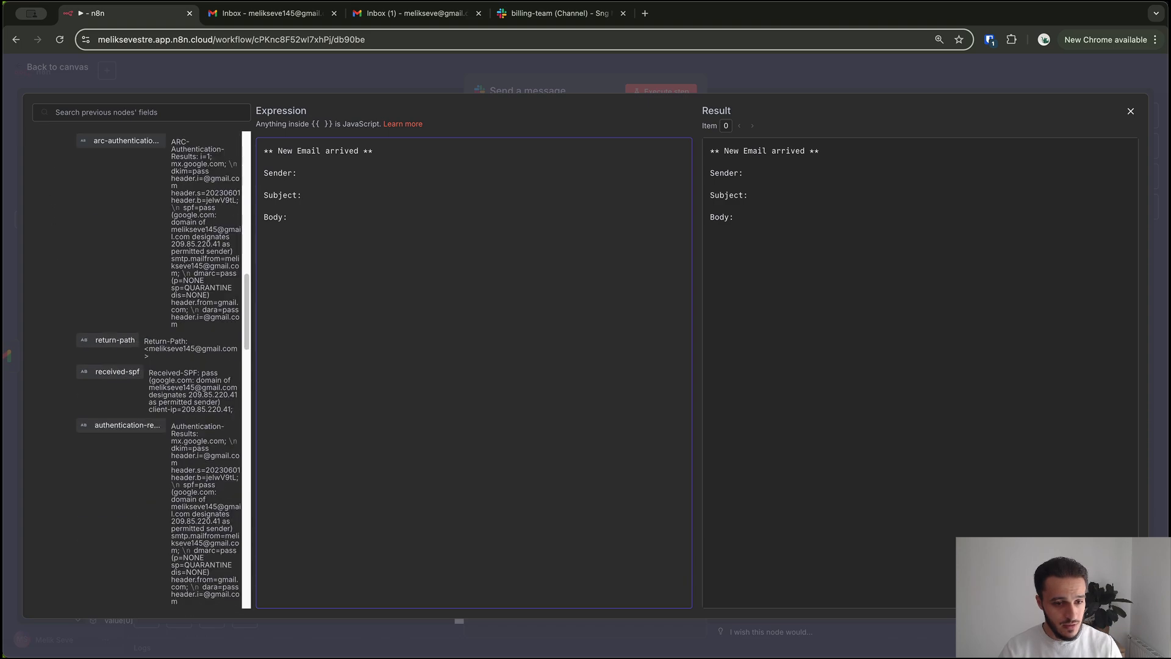
Widen the incoming email fields list and inspect the from and to address values
left_click_drag(246, 366, 370, 366)
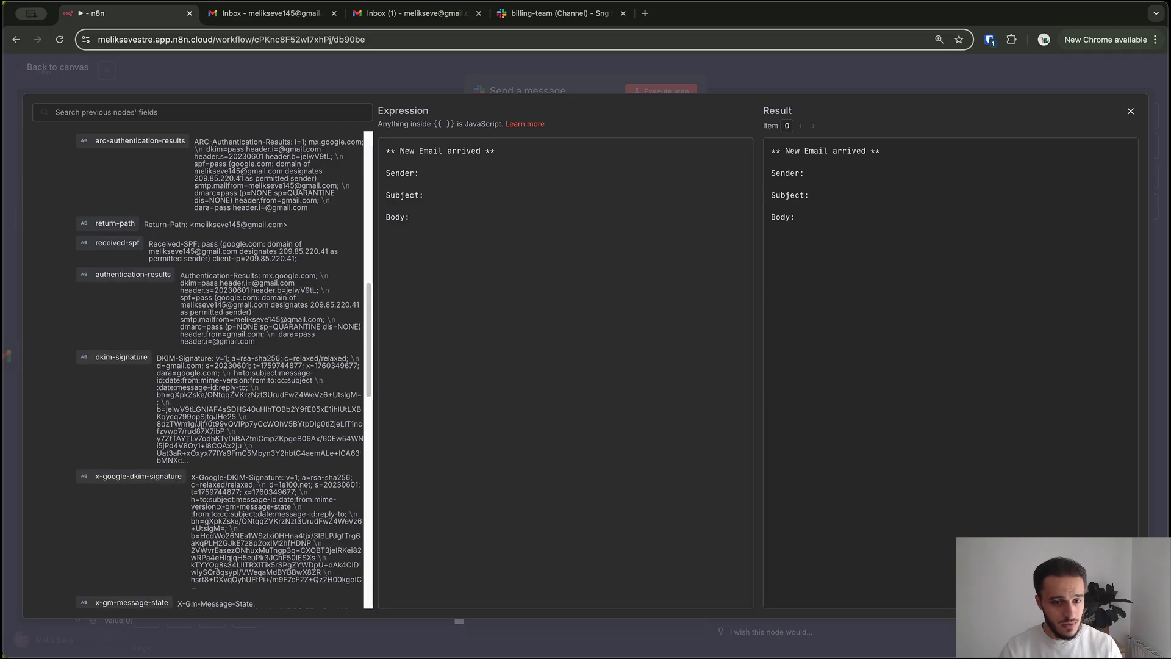
left_click_drag(373, 213, 595, 214)
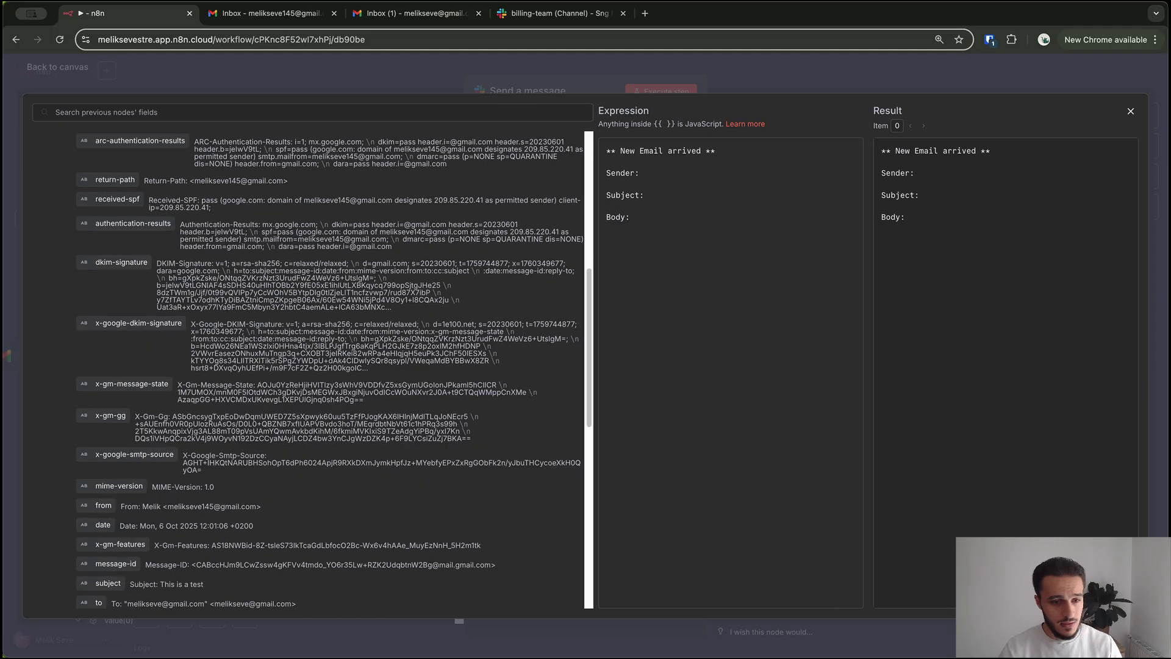
scroll(308, 366, "down", 3)
scroll(308, 366, "down", 2)
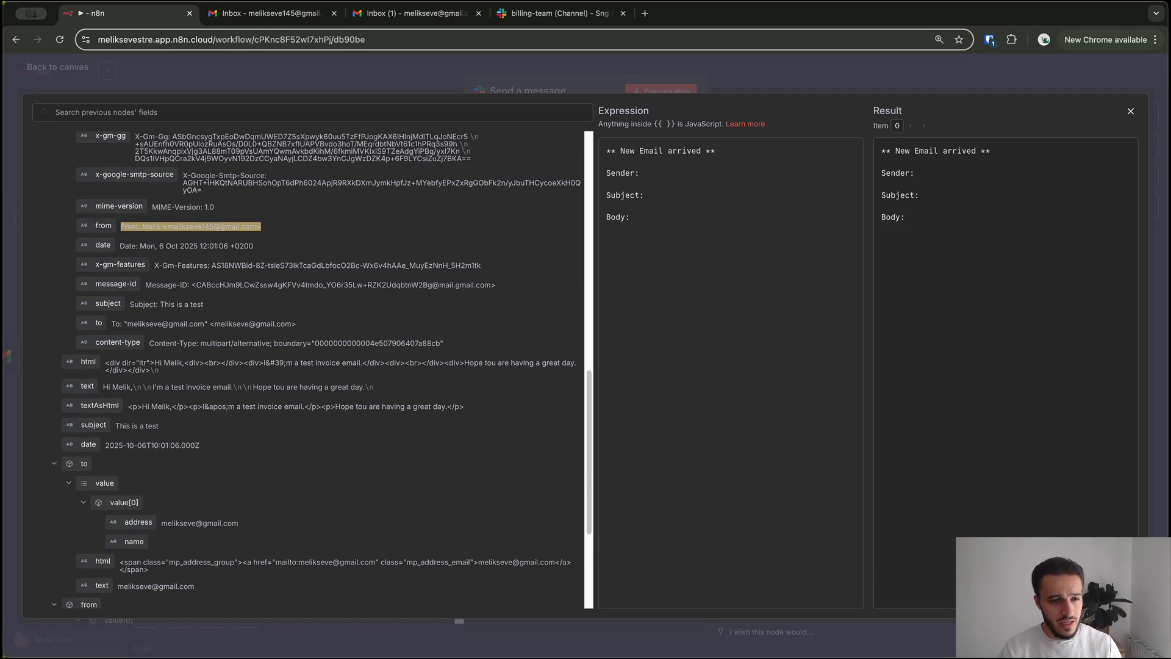
left_click_drag(121, 226, 142, 226)
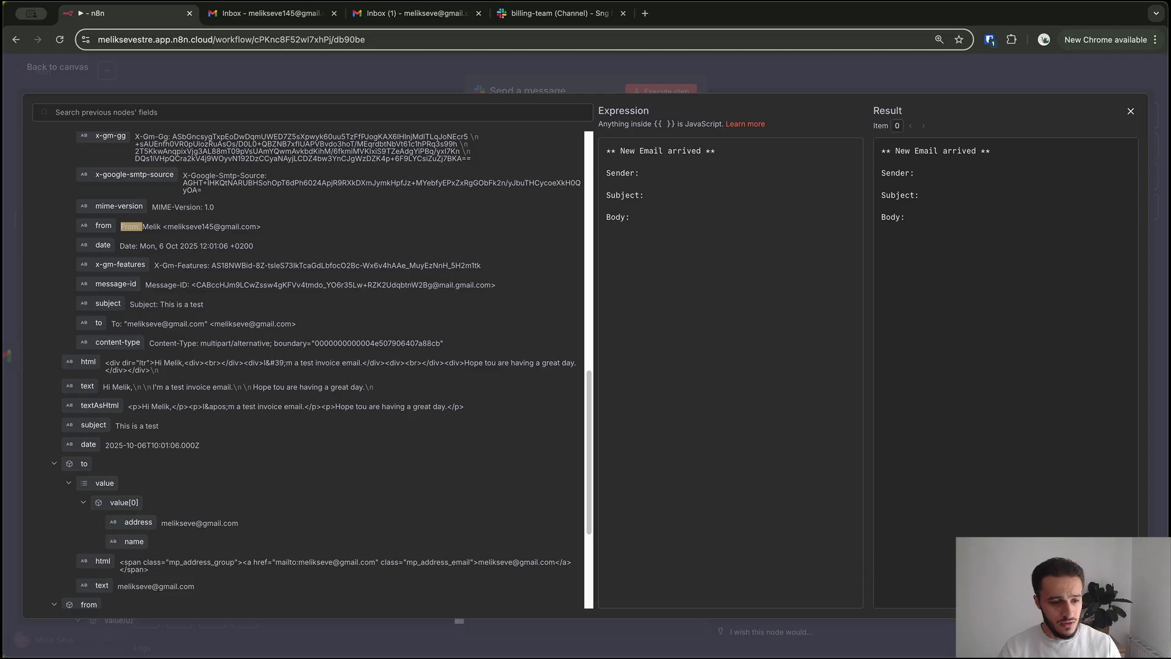
scroll(309, 366, "down", 3)
left_click_drag(238, 365, 162, 365)
left_click(162, 366)
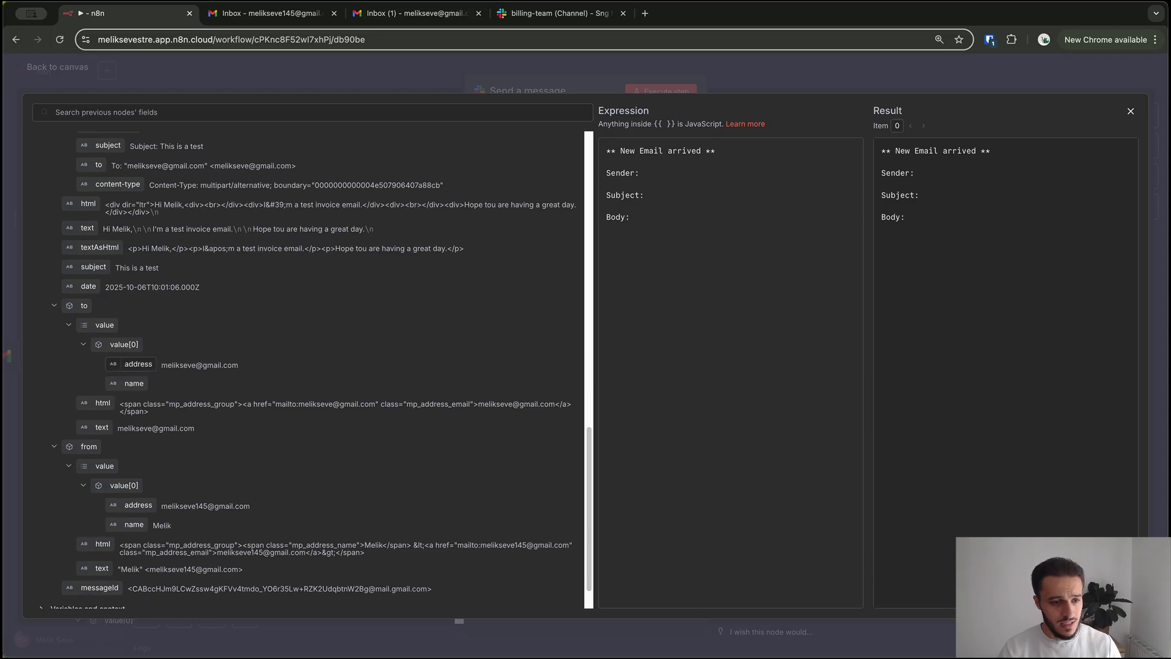
scroll(88, 422, "down", 1)
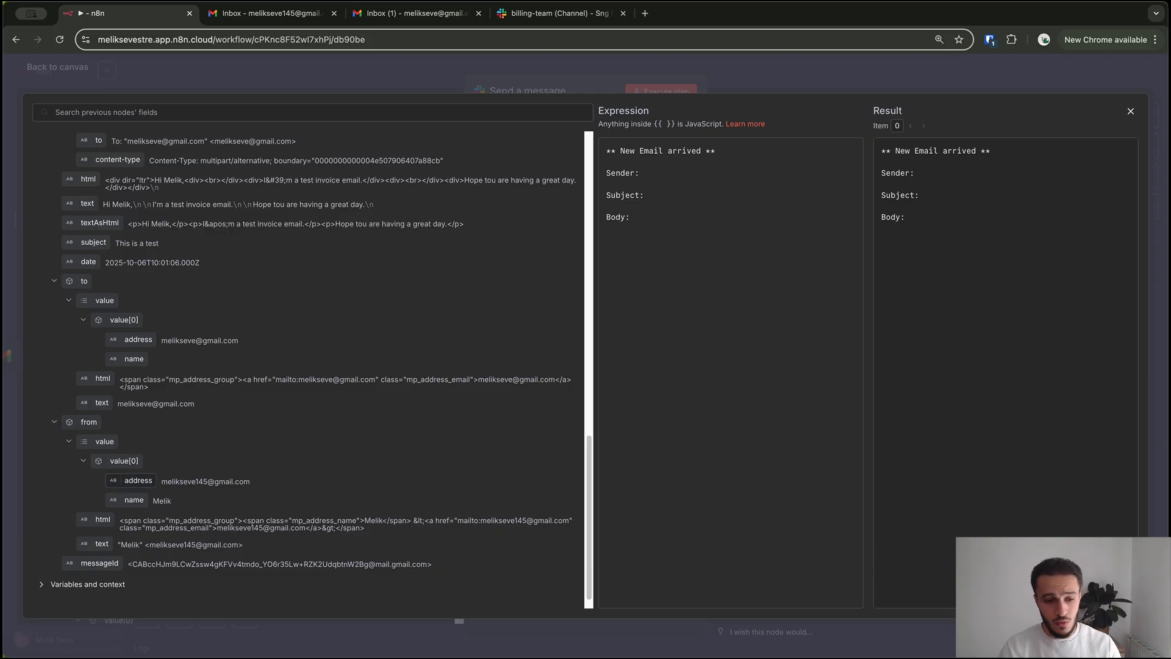
Drop the from > value[0] > address field after 'Sender:' as {{ $json.from.value[0].address }}
left_click_drag(138, 480, 674, 176)
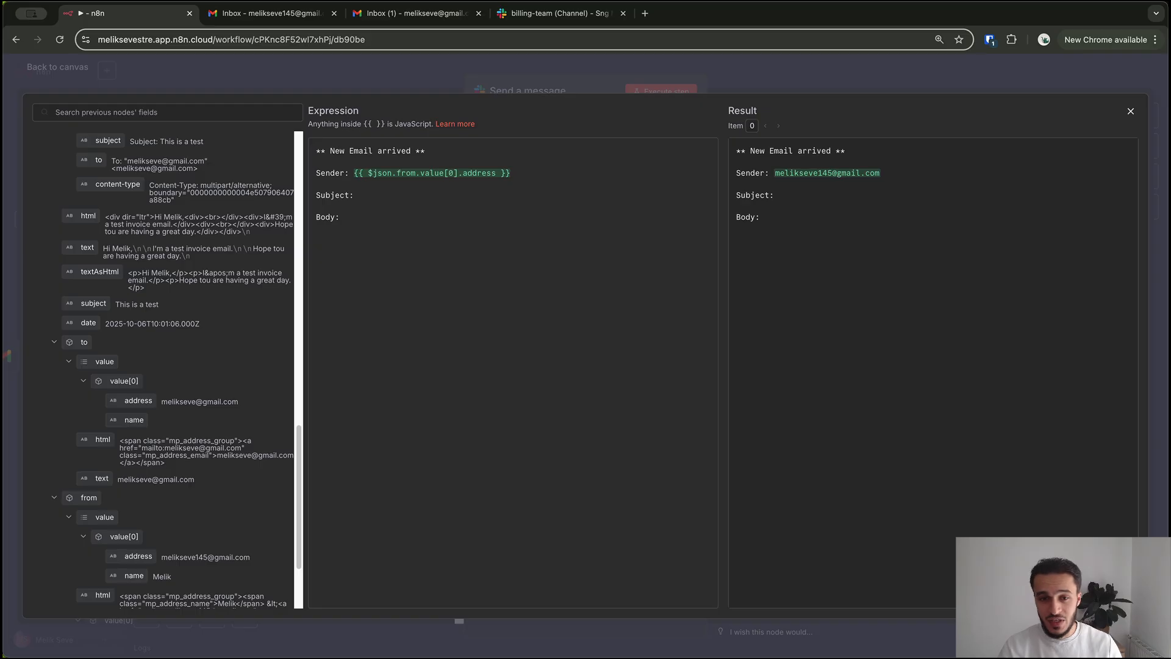
left_click_drag(511, 173, 354, 173)
left_click(511, 173)
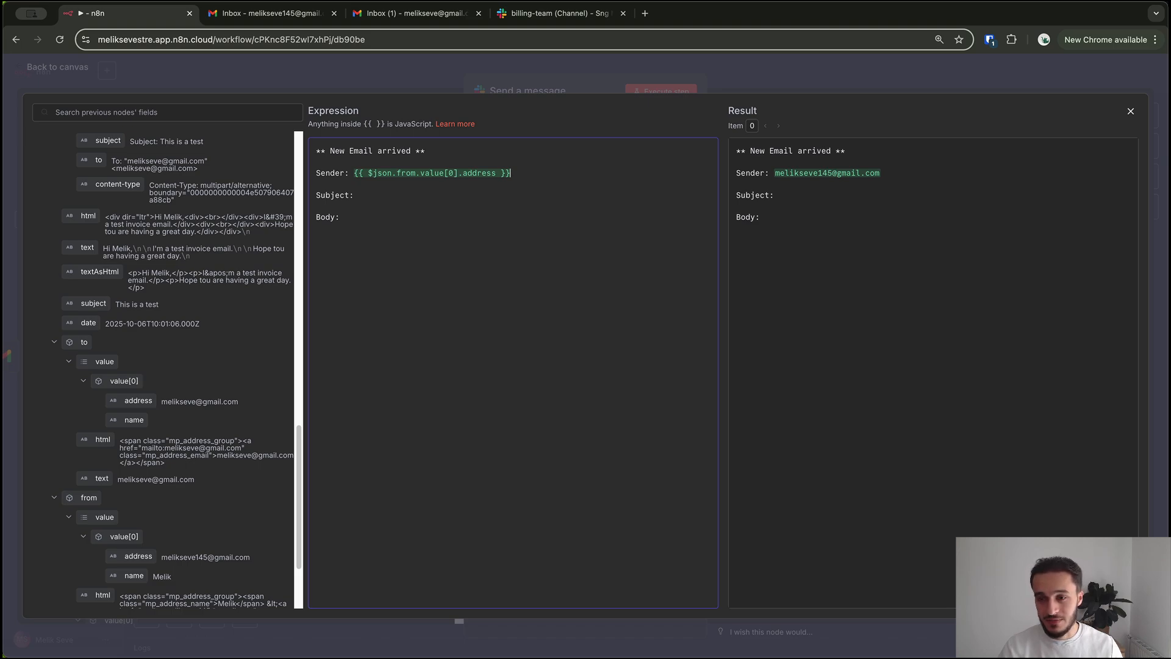
left_click_drag(511, 173, 353, 174)
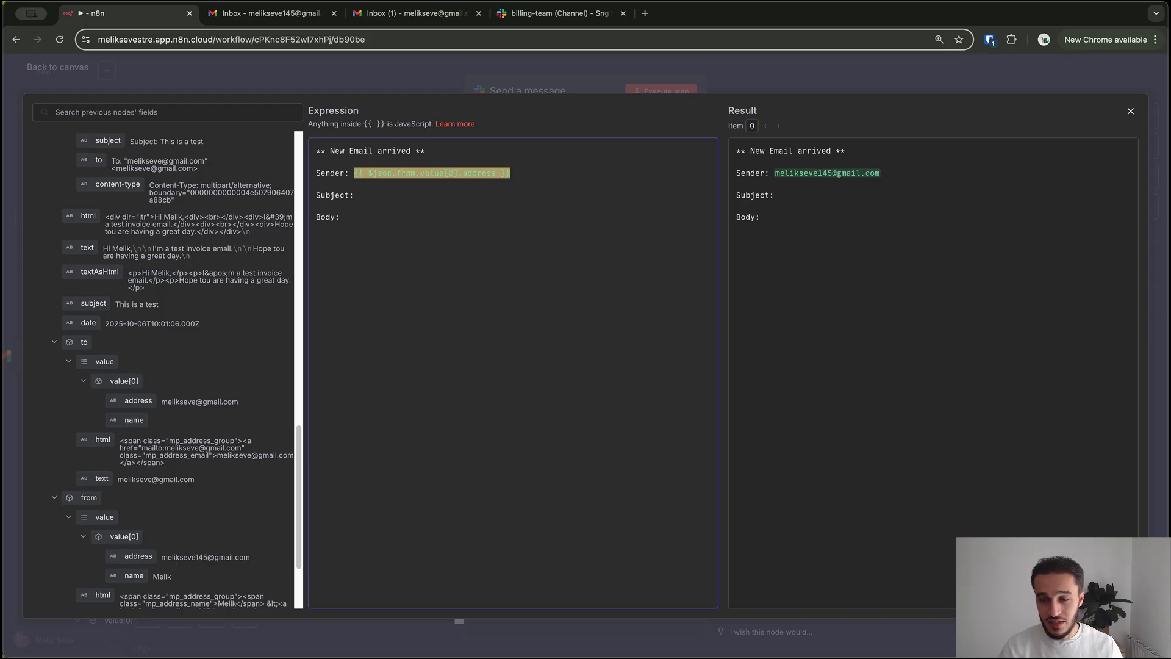
left_click_drag(881, 173, 775, 173)
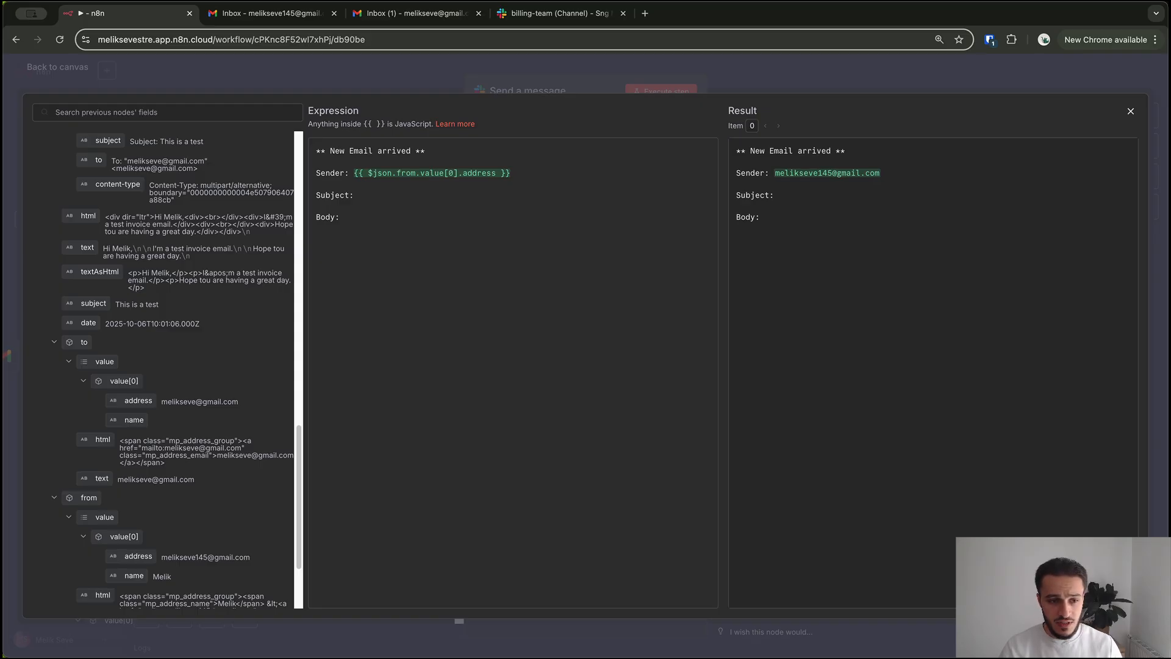
left_click_drag(91, 303, 393, 196)
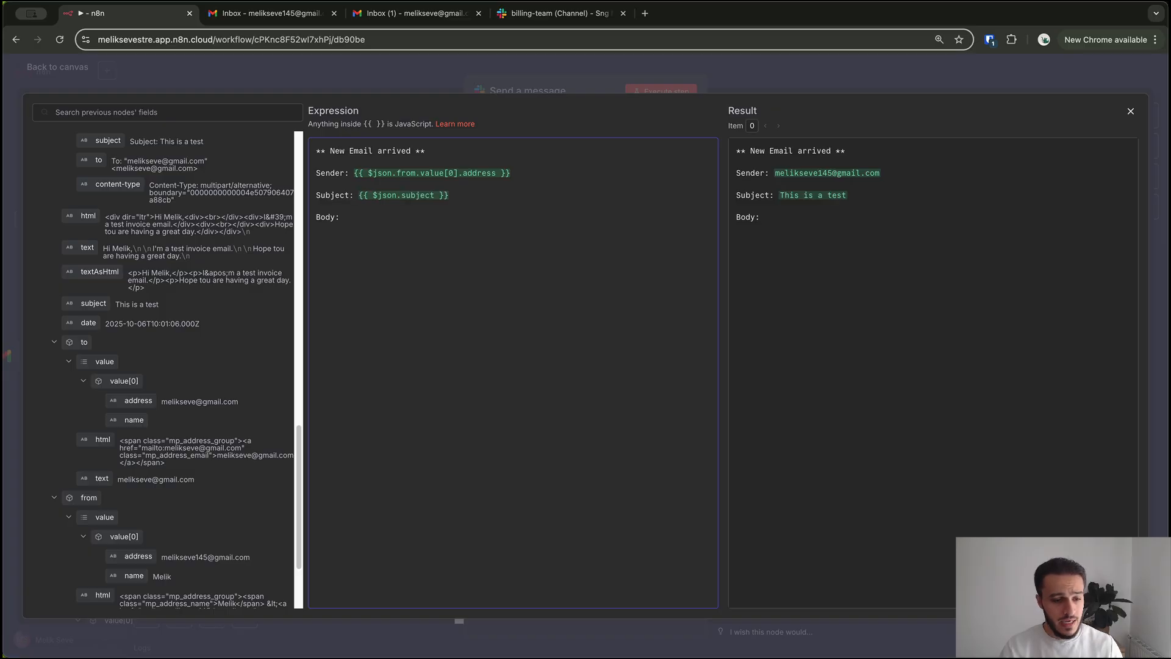
Insert the email's plain-text body {{ $json.text }} after 'Body:'
scroll(177, 366, "up", 5)
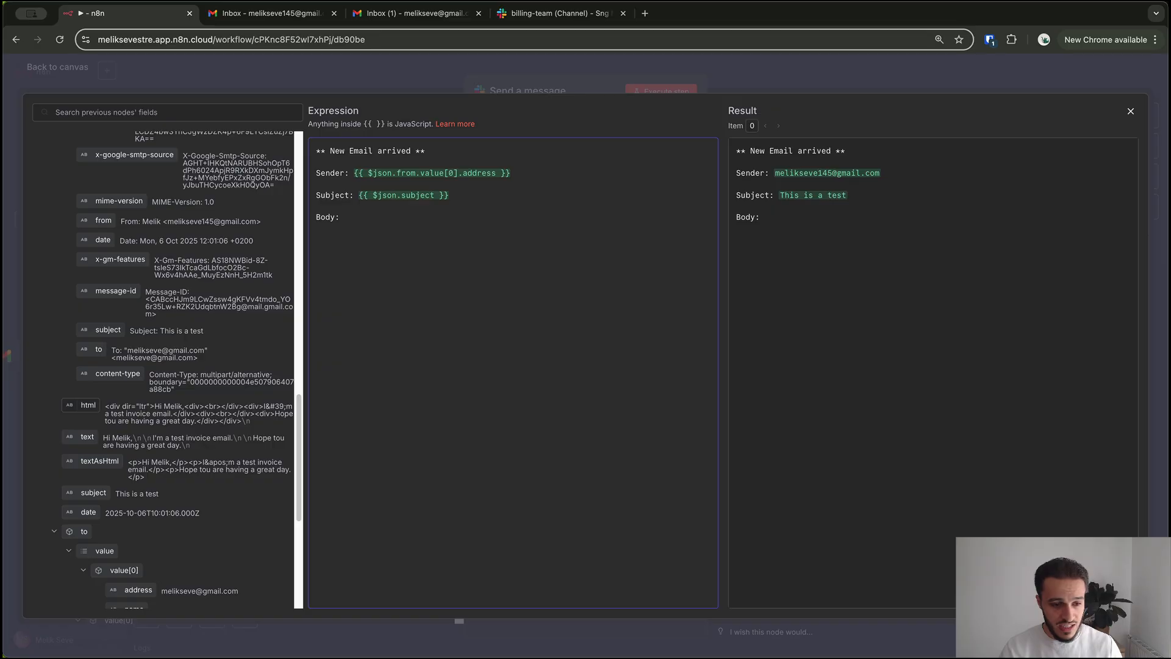
left_click_drag(183, 407, 205, 407)
left_click(205, 407)
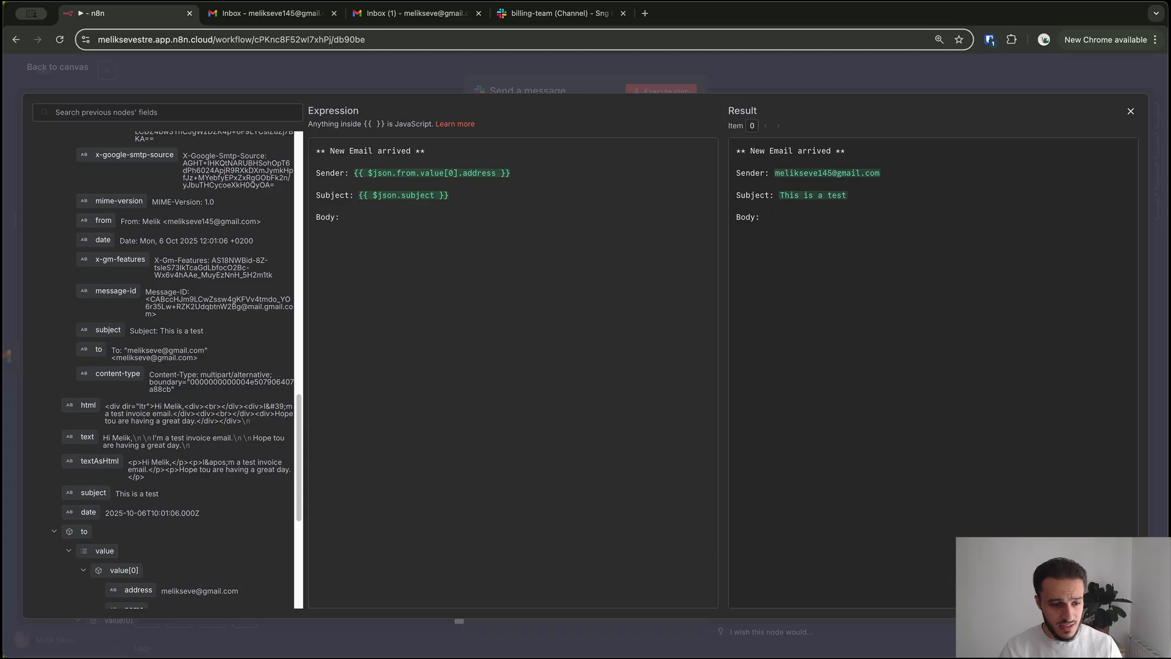
scroll(168, 370, "down", 5)
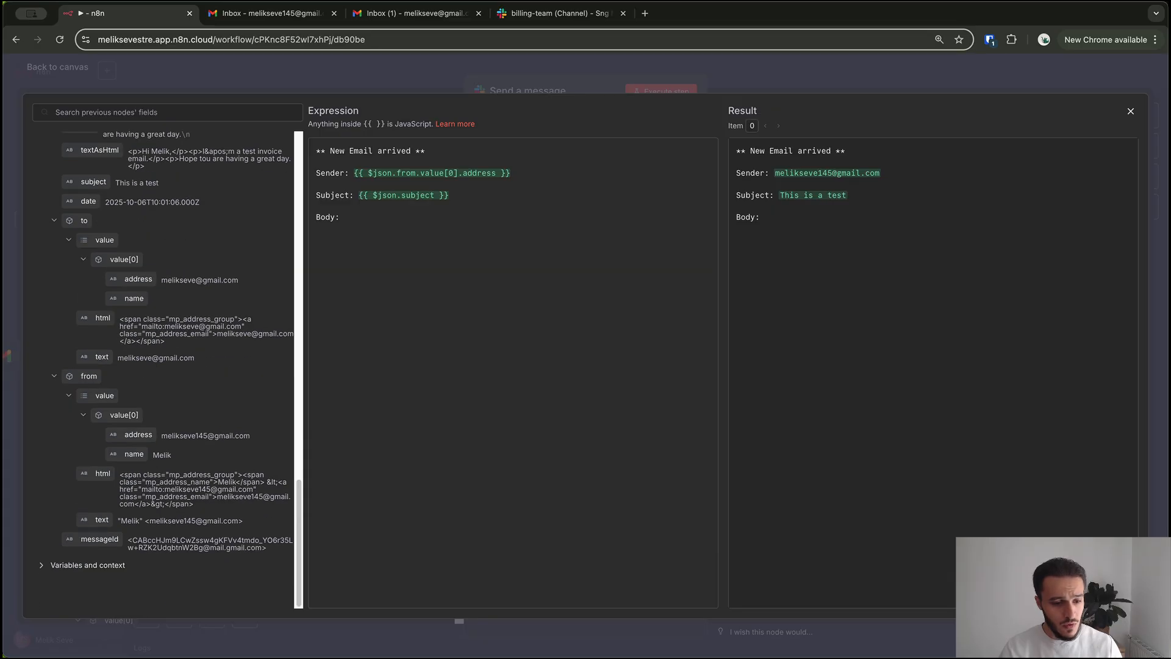
scroll(167, 369, "up", 4)
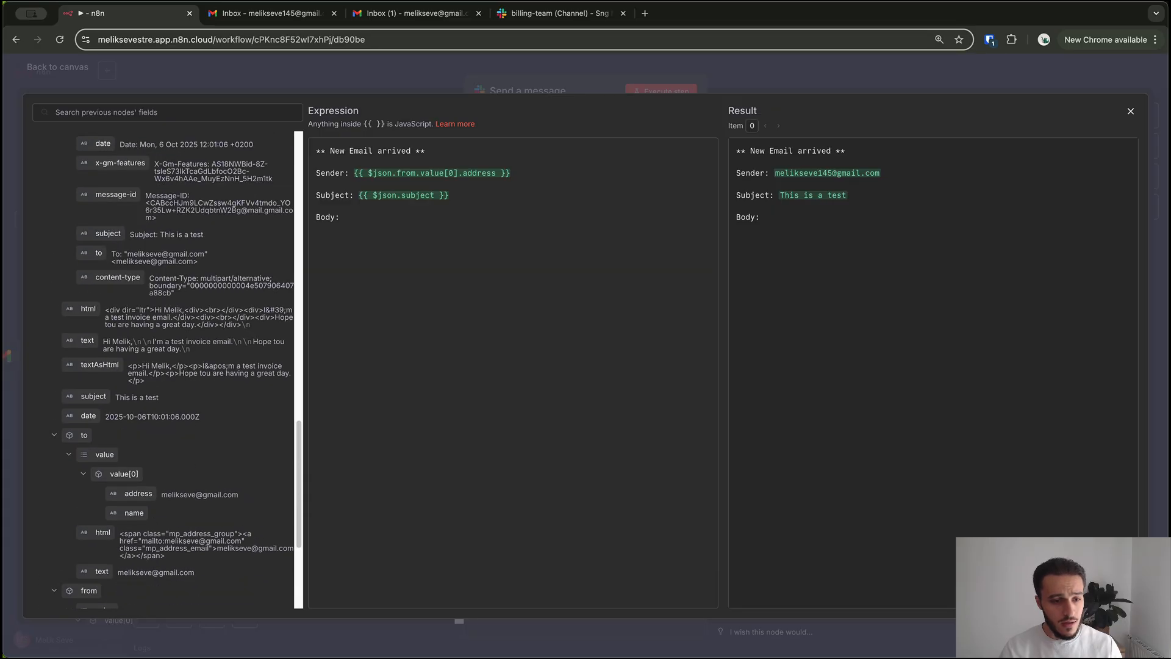
scroll(168, 369, "up", 1)
scroll(87, 348, "up", 1)
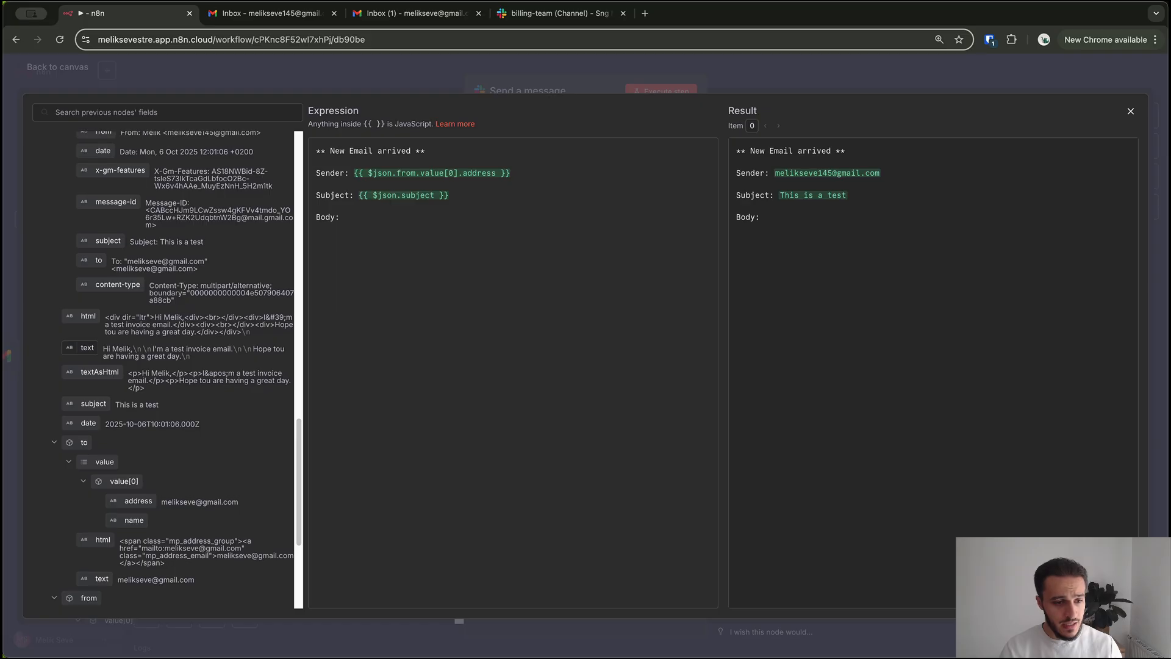
left_click_drag(87, 348, 383, 218)
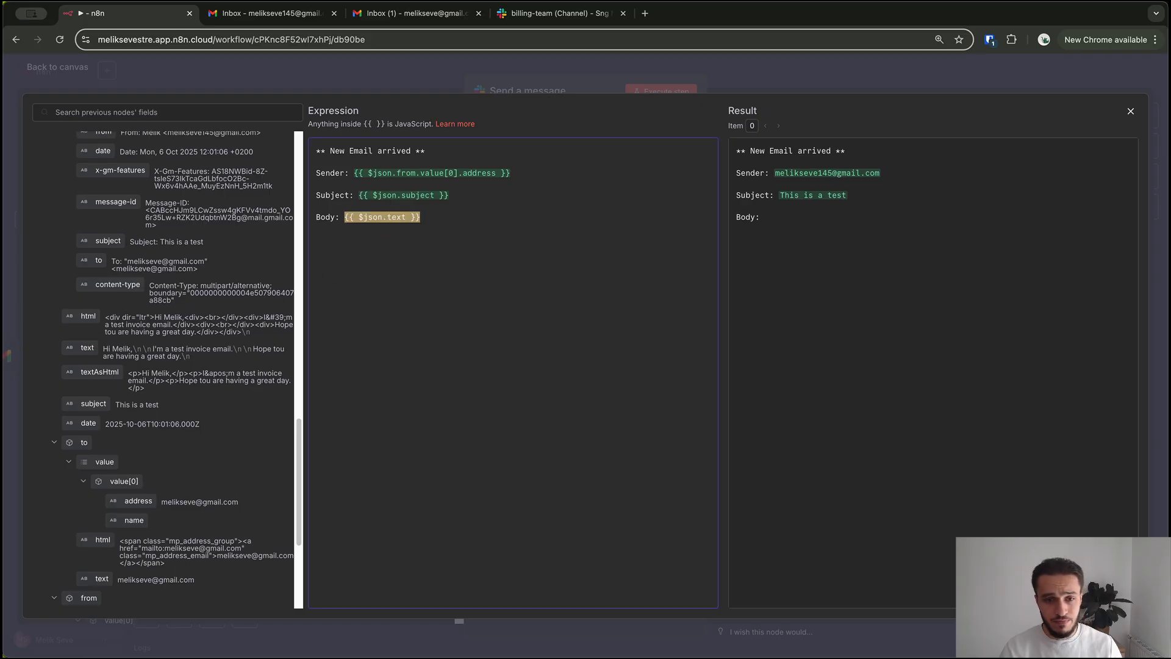
Check the message's Result preview and close the expression editor
left_click_drag(737, 151, 849, 196)
left_click(748, 206)
left_click_drag(739, 206, 740, 161)
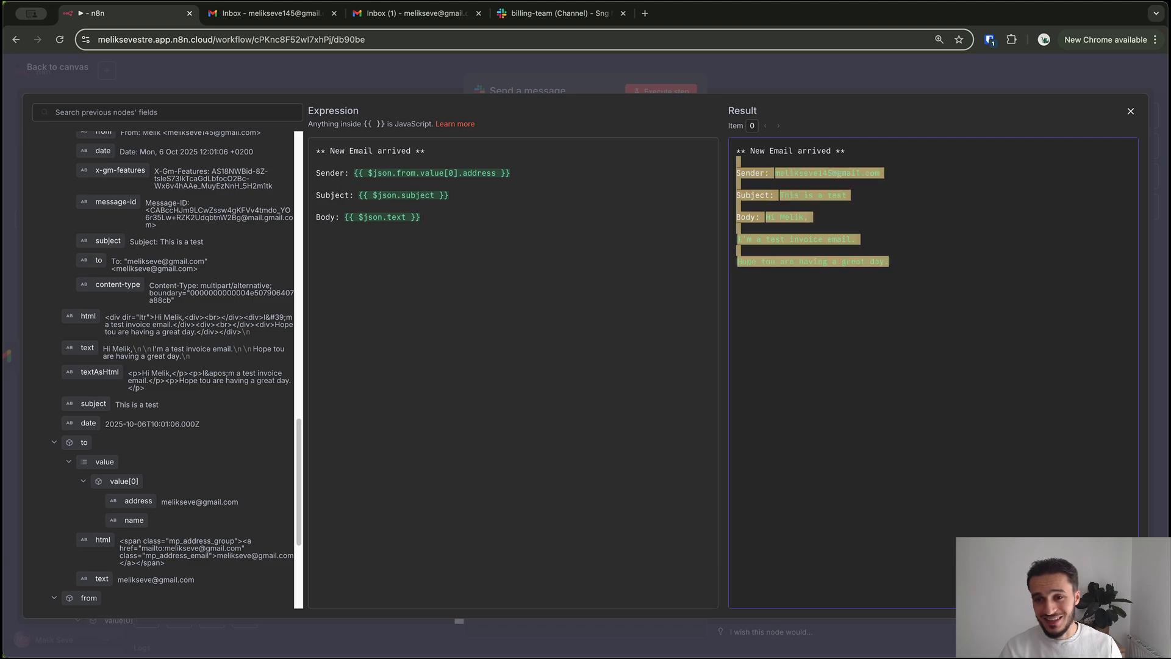
left_click(739, 162)
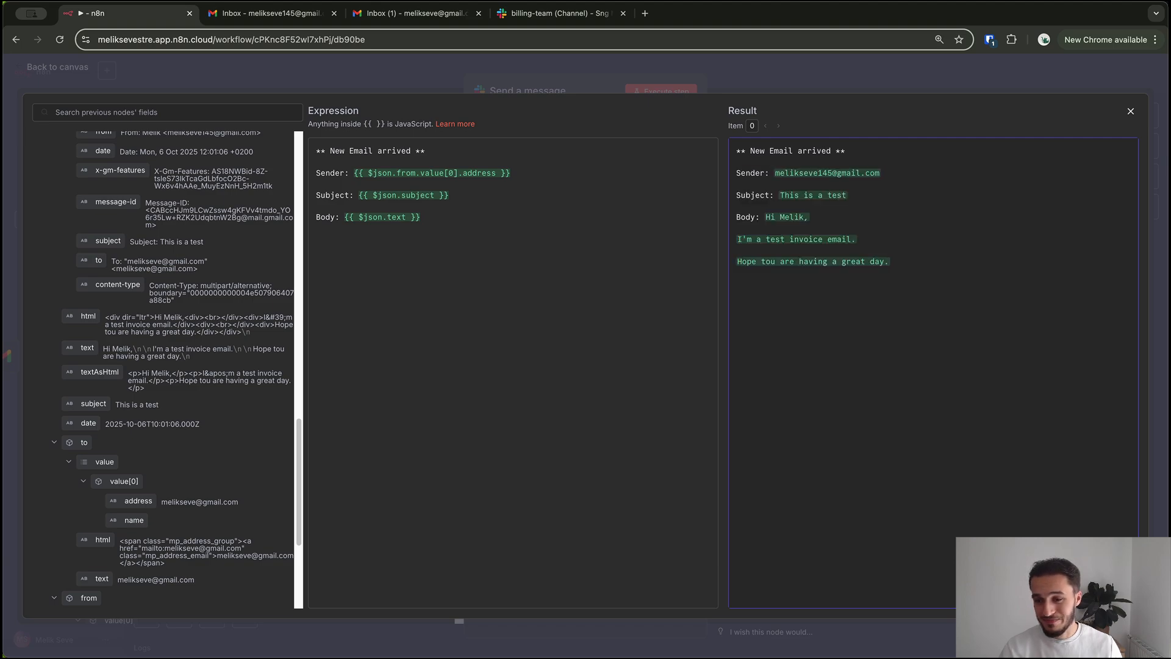
key("Escape")
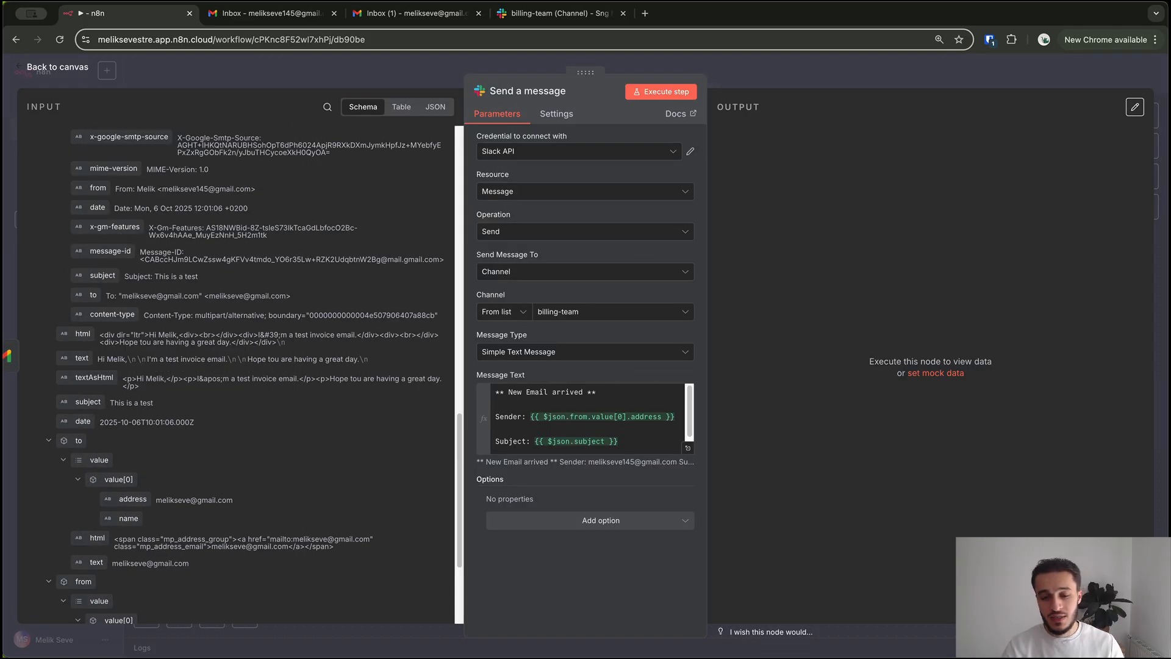
Add the Include Link to Workflow option, leave it enabled, and view the Slack channel
left_click(601, 521)
scroll(586, 409, "down", 1)
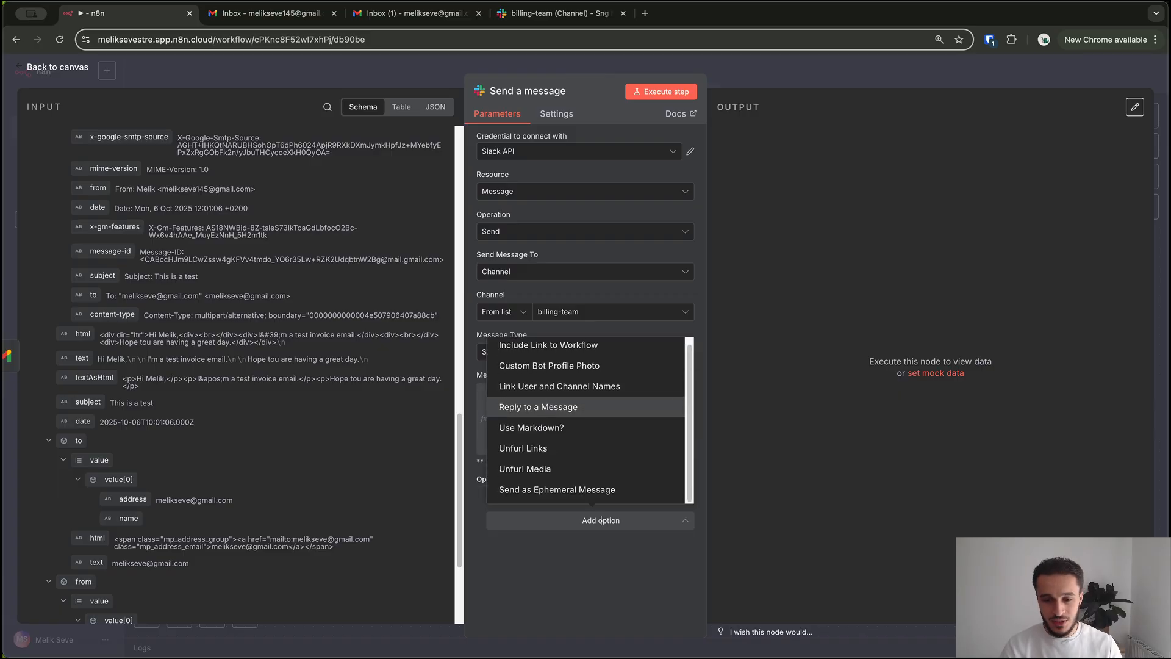
scroll(585, 409, "up", 1)
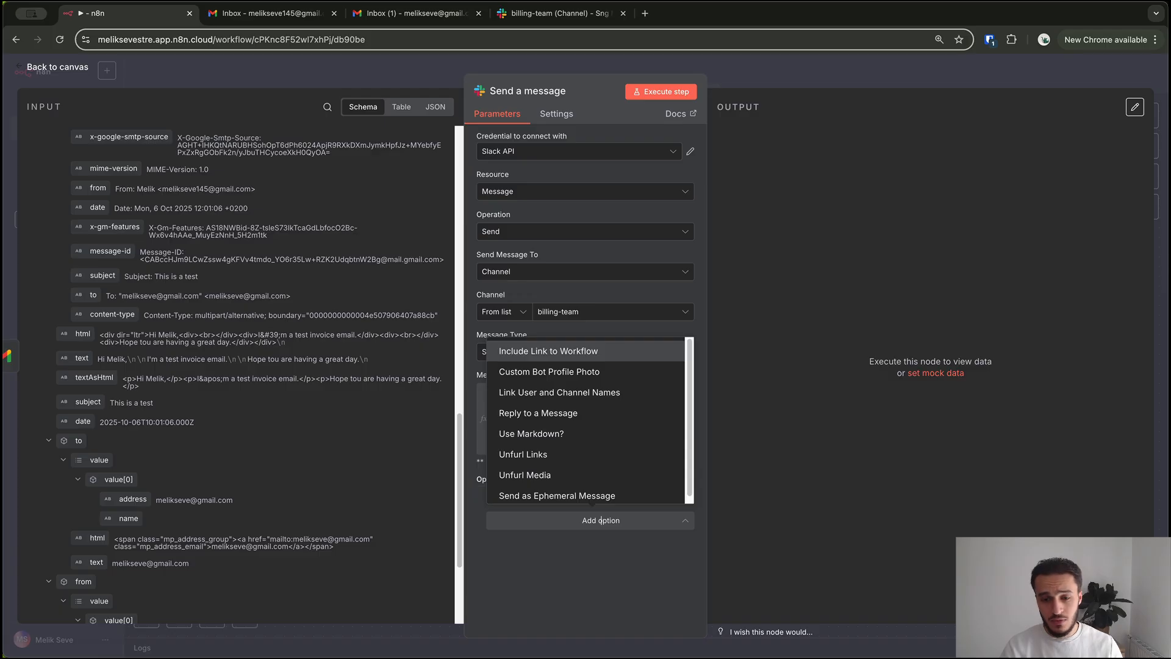
left_click(548, 350)
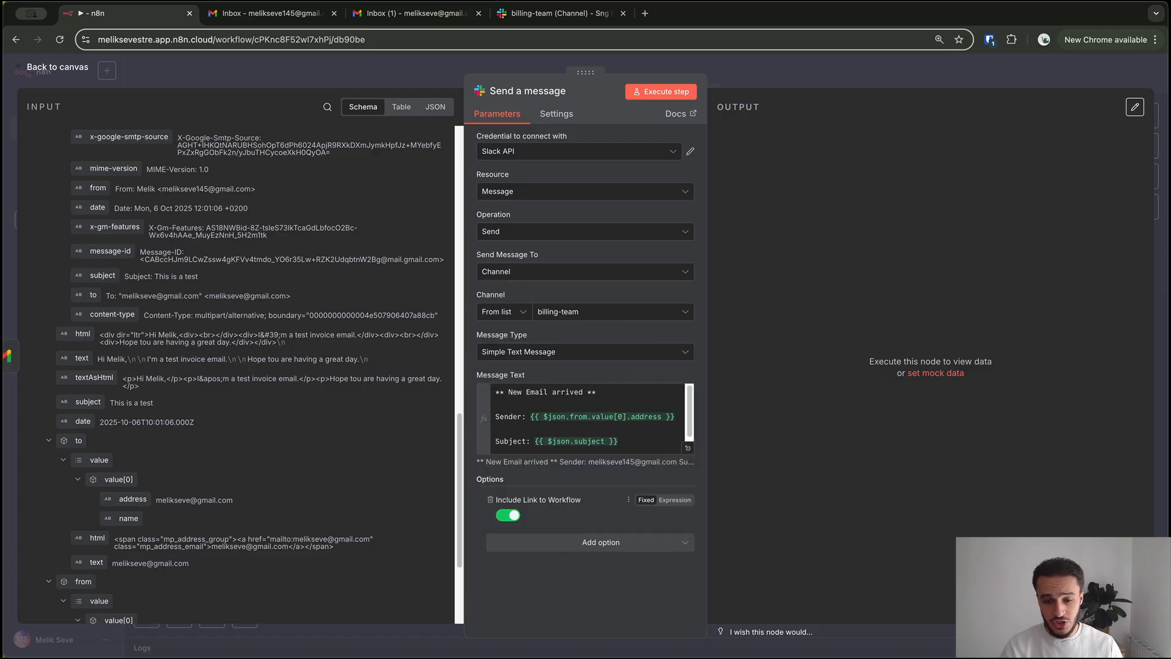
left_click(509, 515)
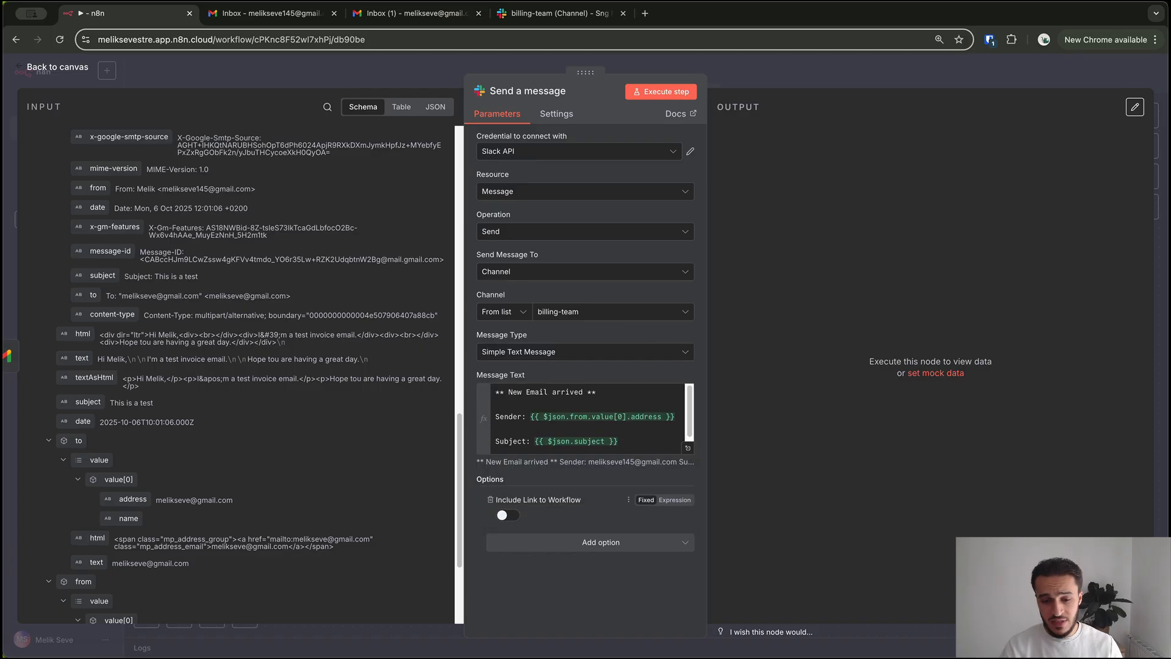
left_click(508, 515)
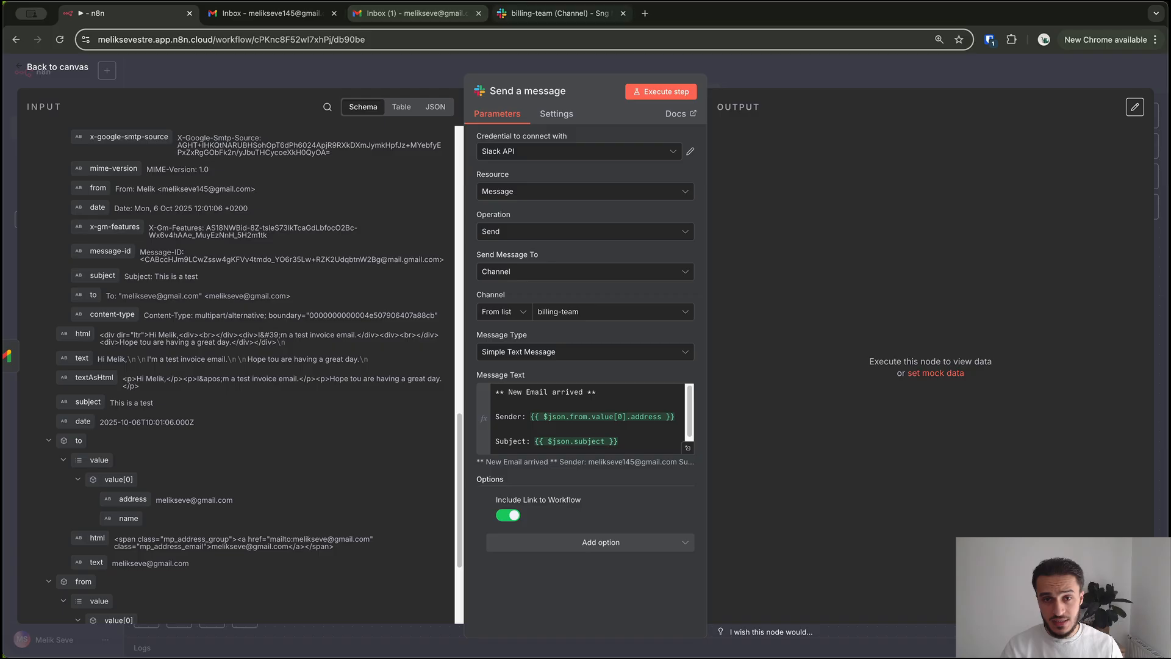
left_click(552, 13)
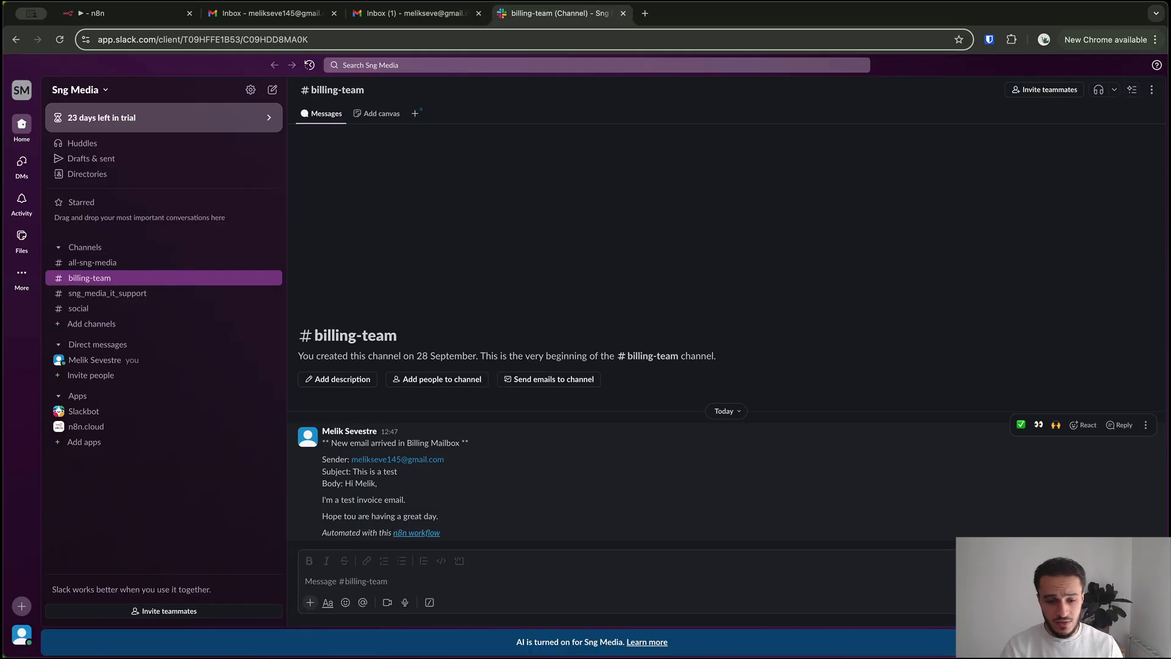
Review the posted message's workflow link, run the Slack node again, and recheck billing-team
left_click_drag(322, 533, 445, 532)
left_click(451, 533)
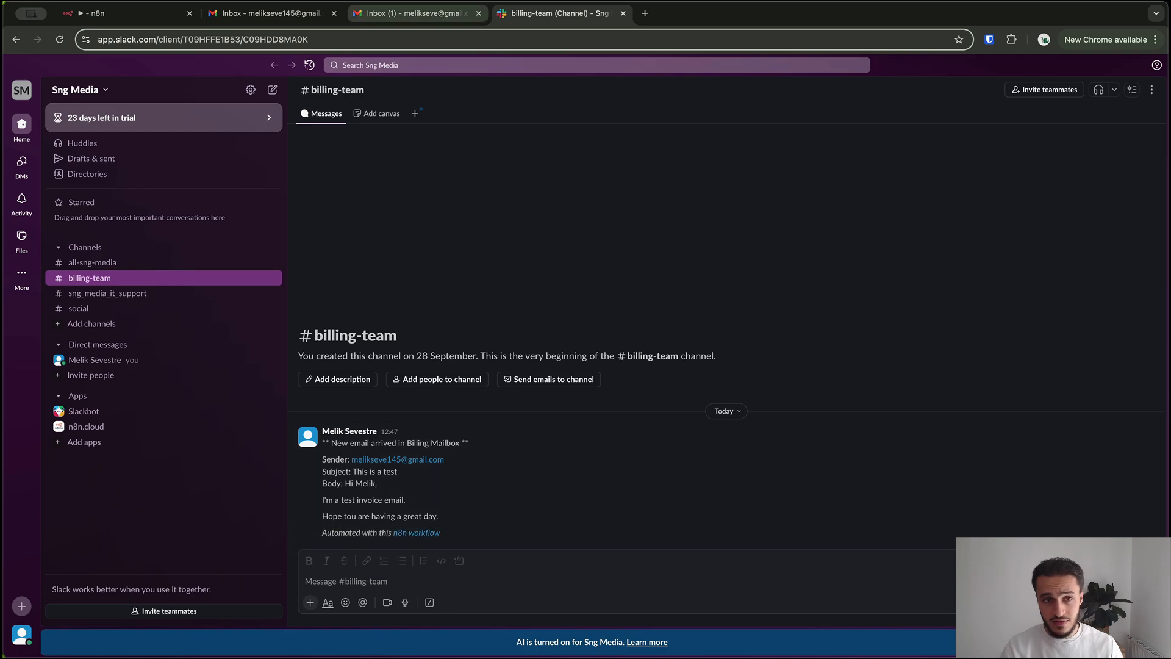
left_click(97, 13)
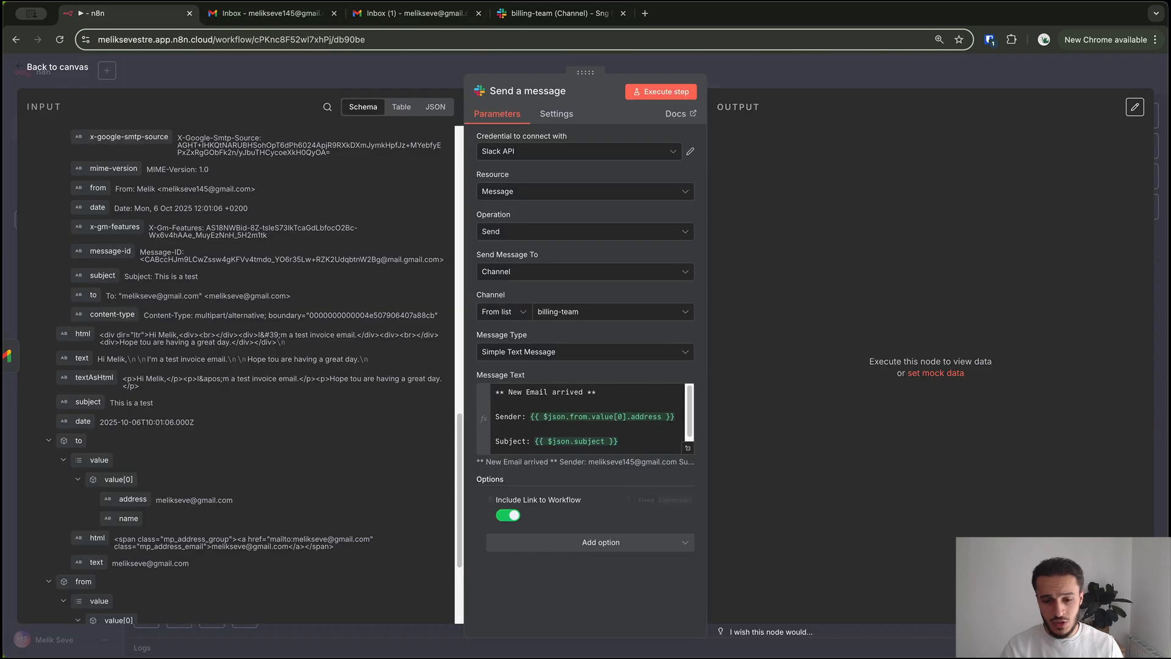
left_click(662, 91)
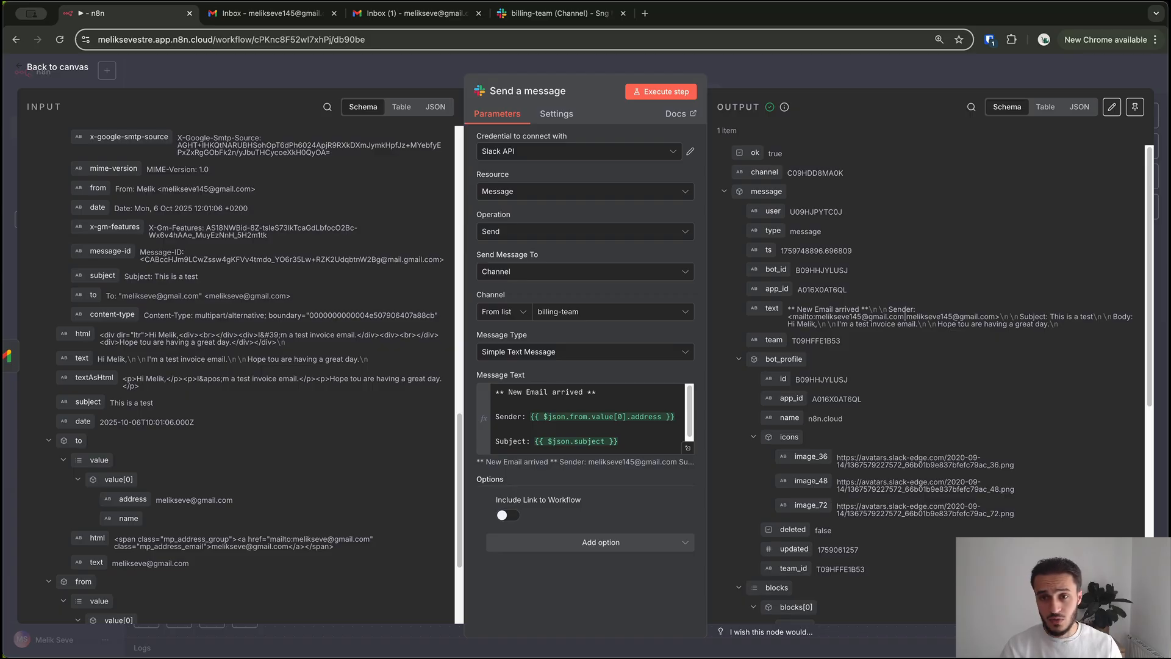
left_click(552, 13)
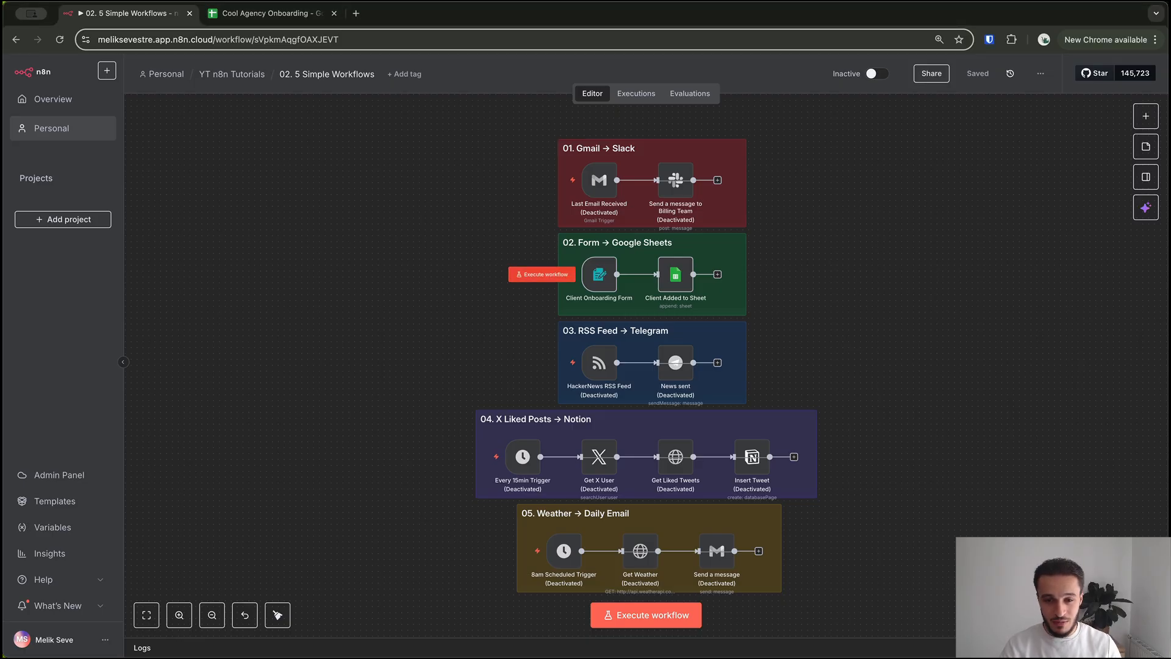
Execute the workflow from the Client Onboarding Form node to launch its test form
left_click(542, 274)
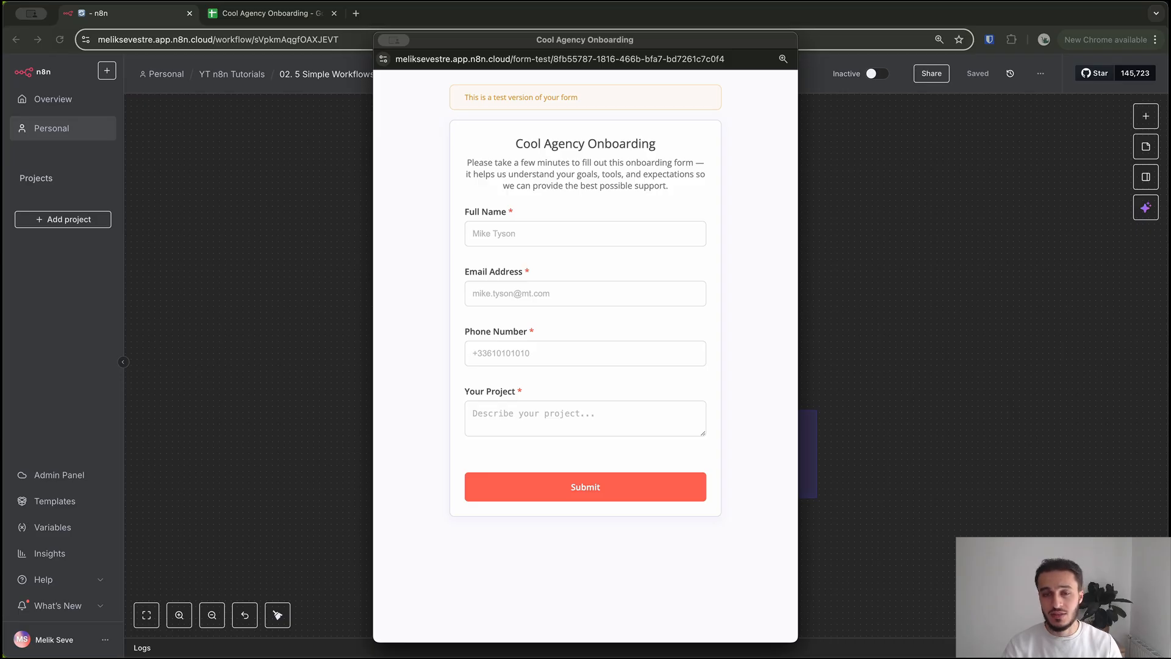
Enter a sample client's full name, email address and phone number in the onboarding form
left_click(586, 233)
key("Caps_Lock")
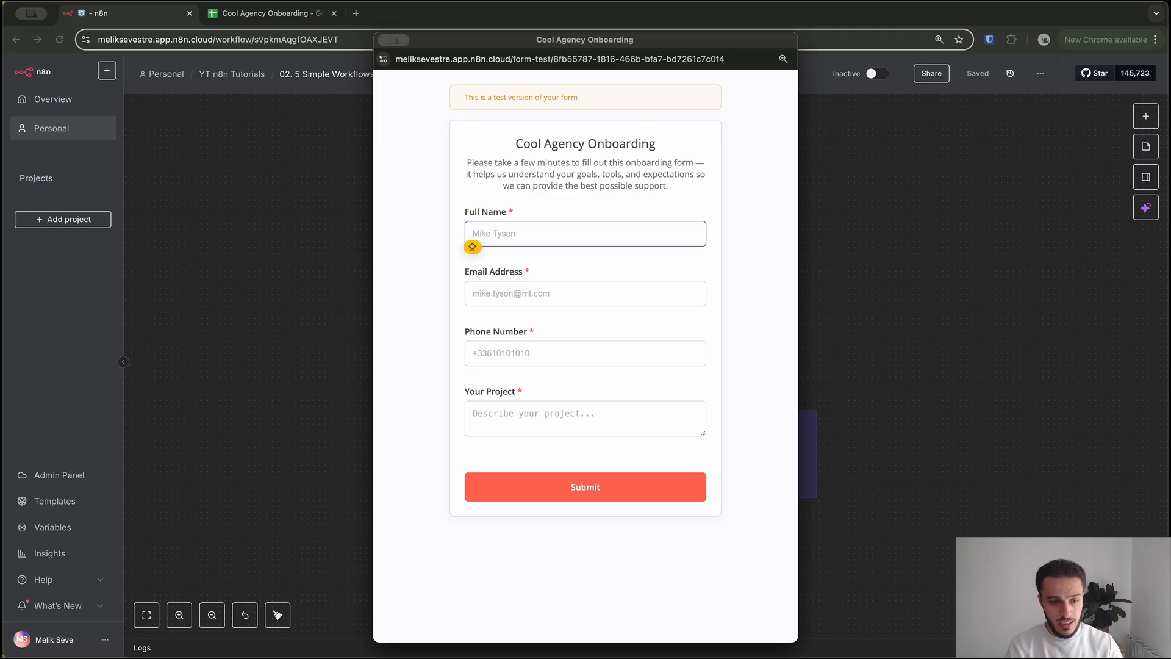
type("John Doe")
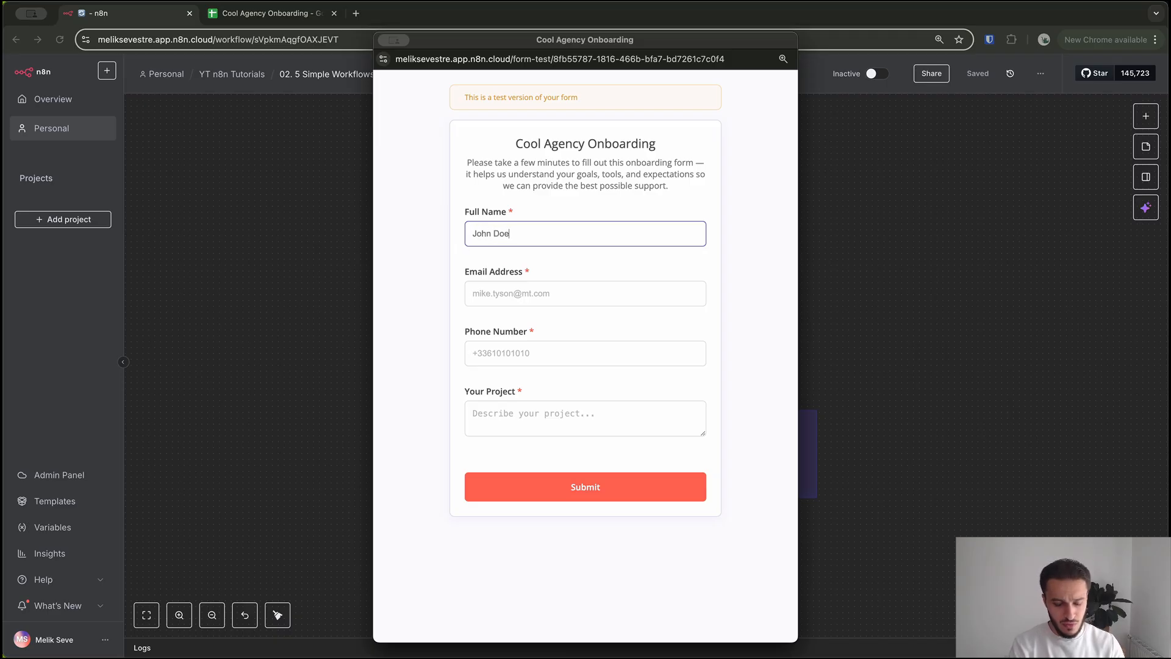
key("Tab")
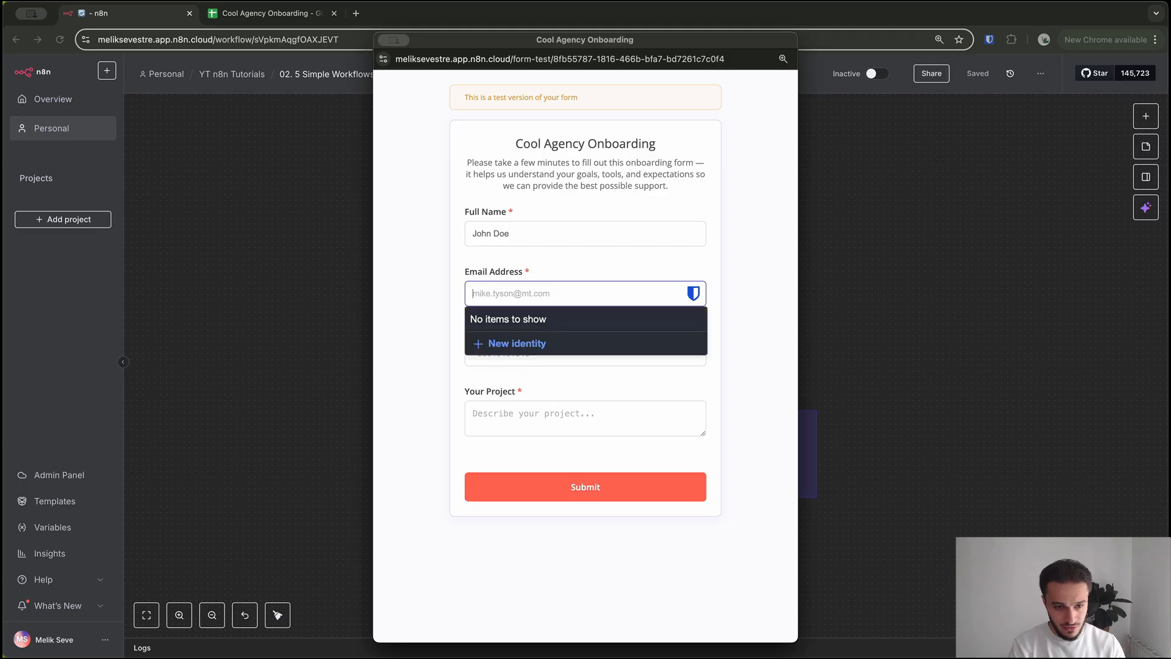
type("john")
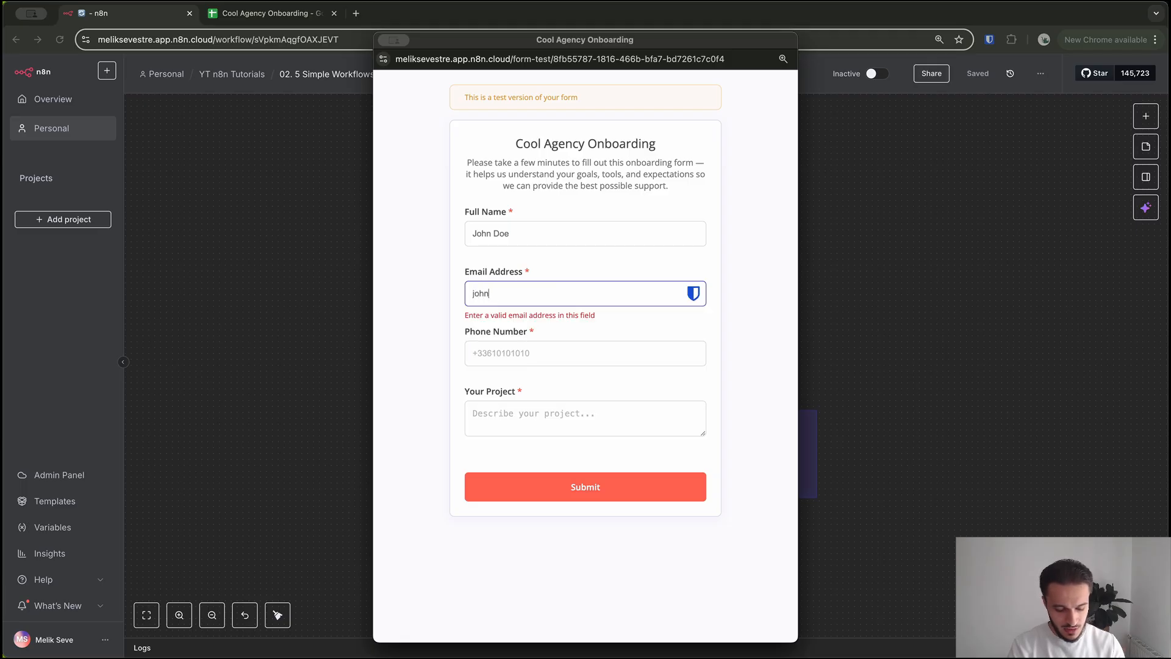
type("@email.com")
key("Tab")
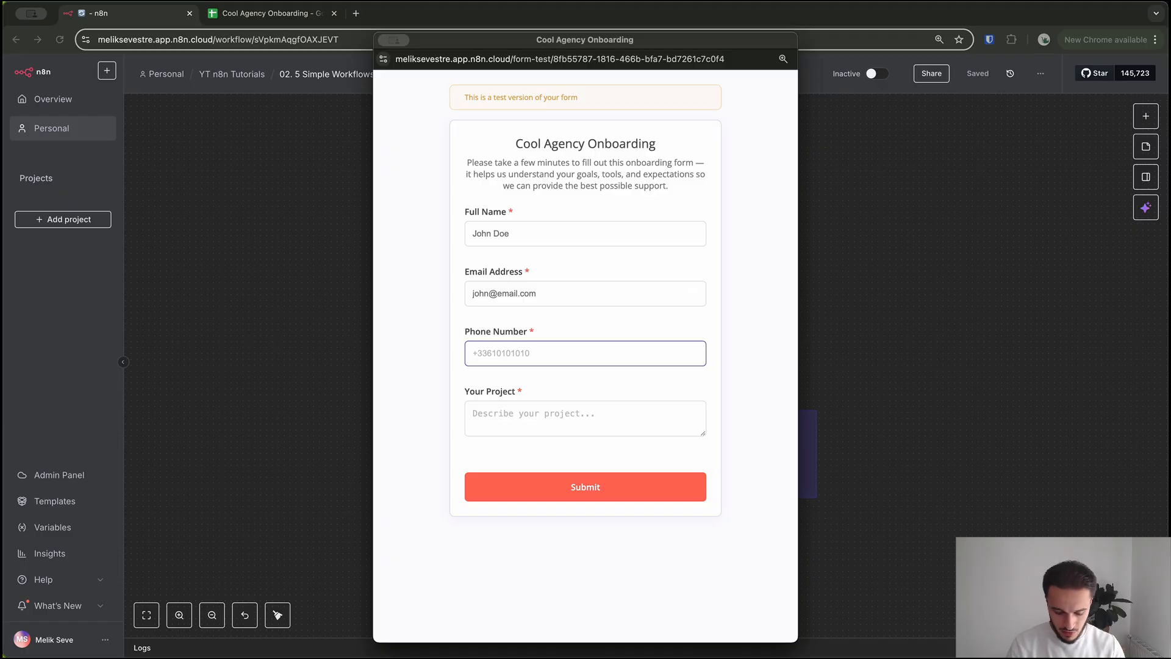
type("++")
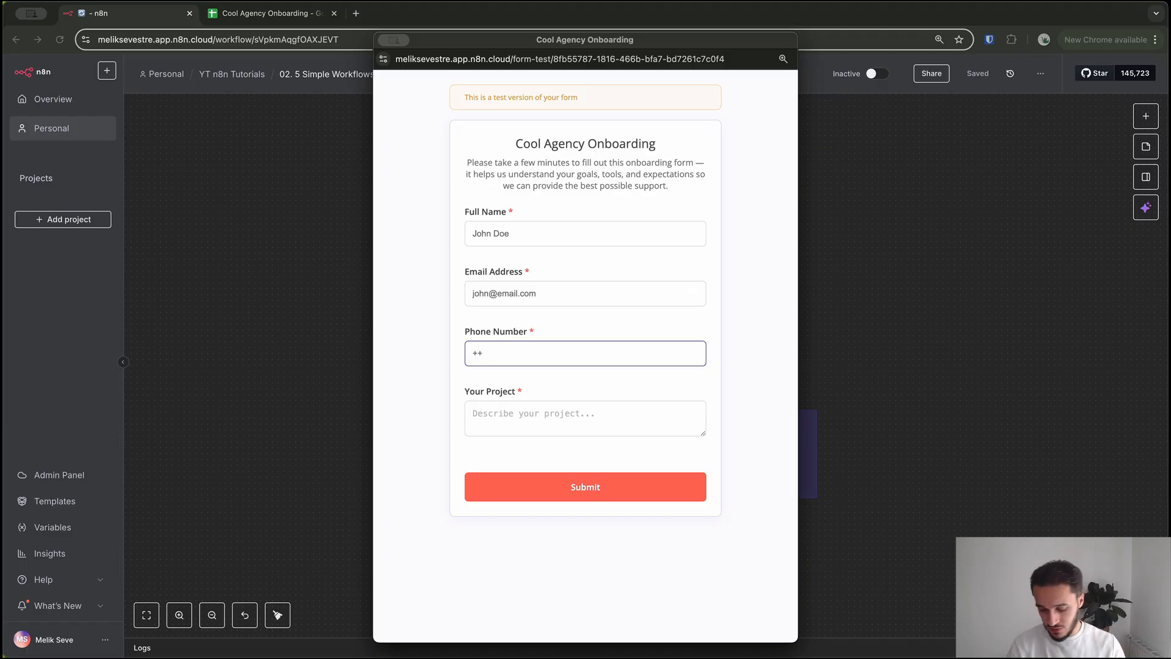
key("BackSpace")
type("33")
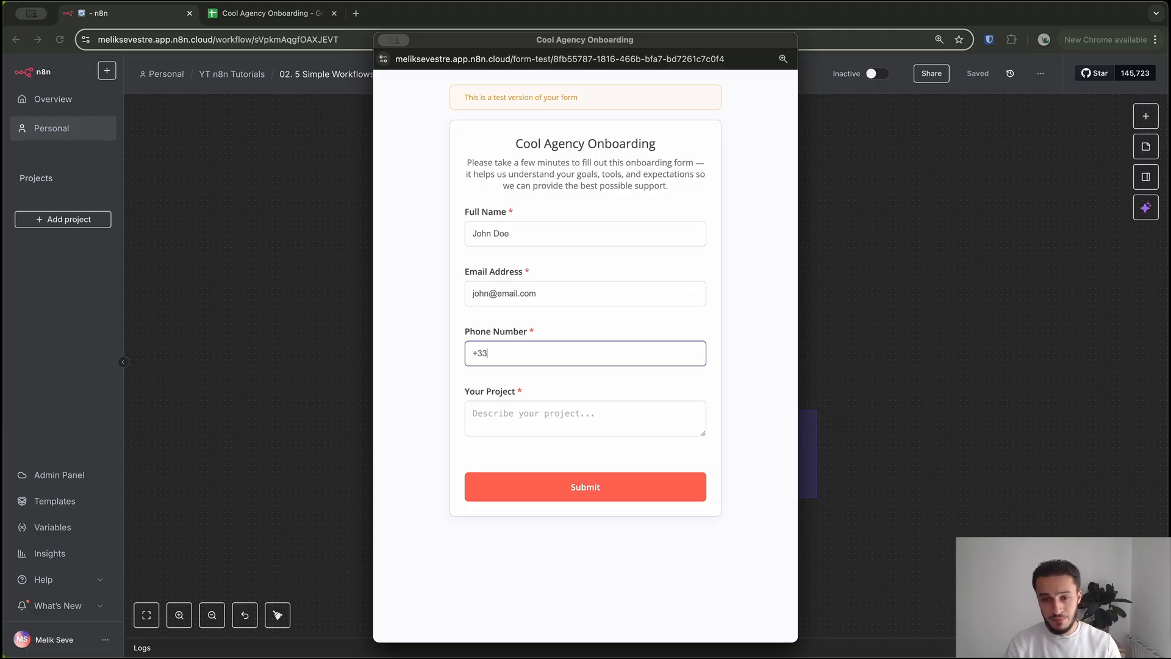
type("65656565")
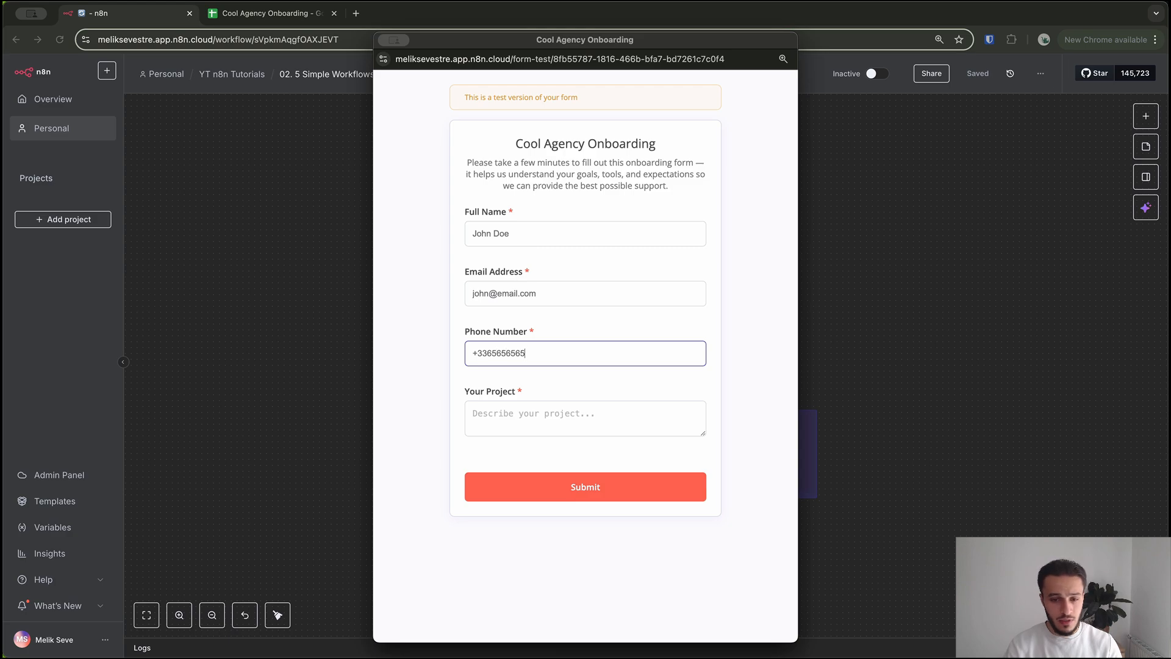
Enter 'Website Design' as the project, submit the form, and close its window
key("Tab")
type("Website Design")
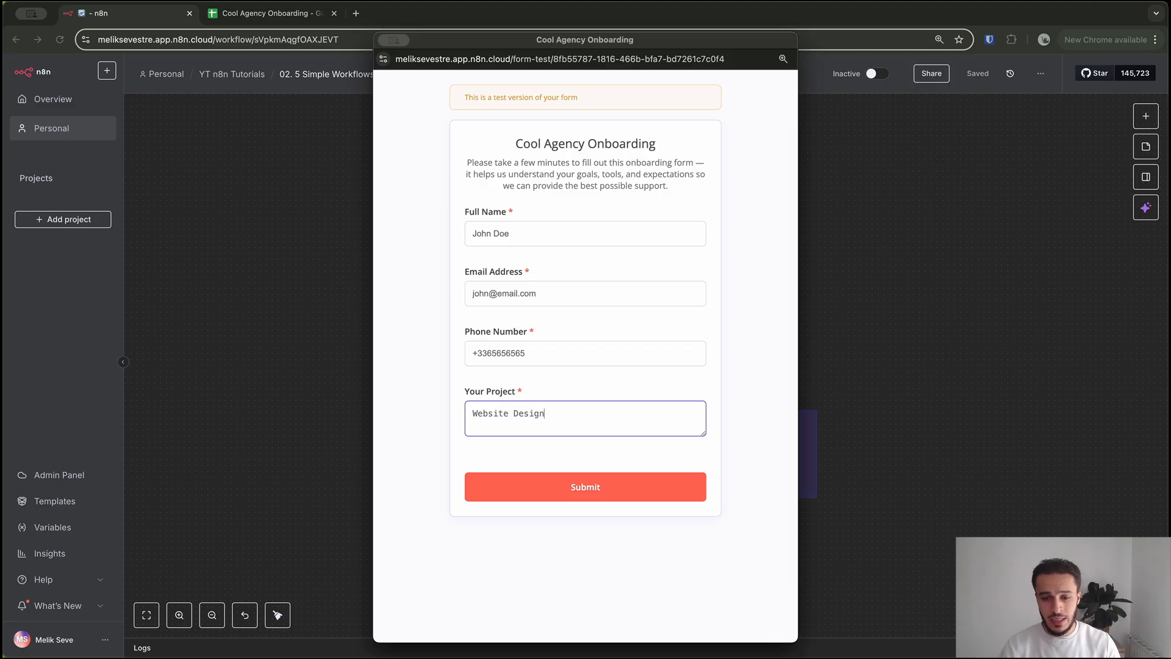
key("Tab")
key("Return")
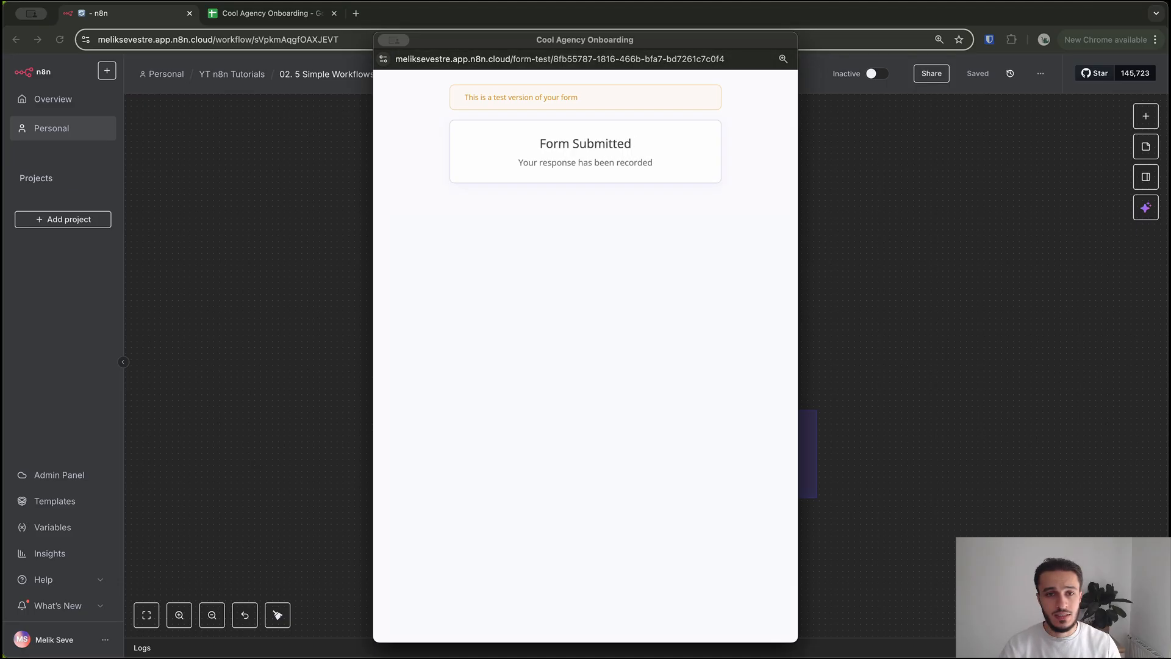
left_click(395, 40)
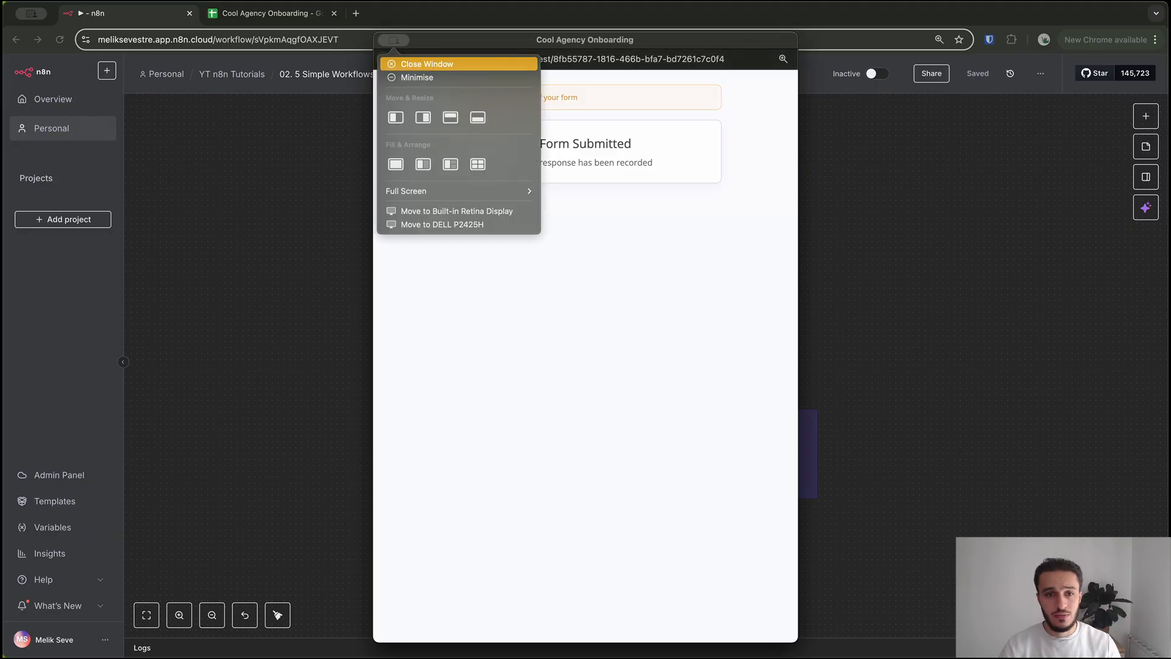
left_click(416, 63)
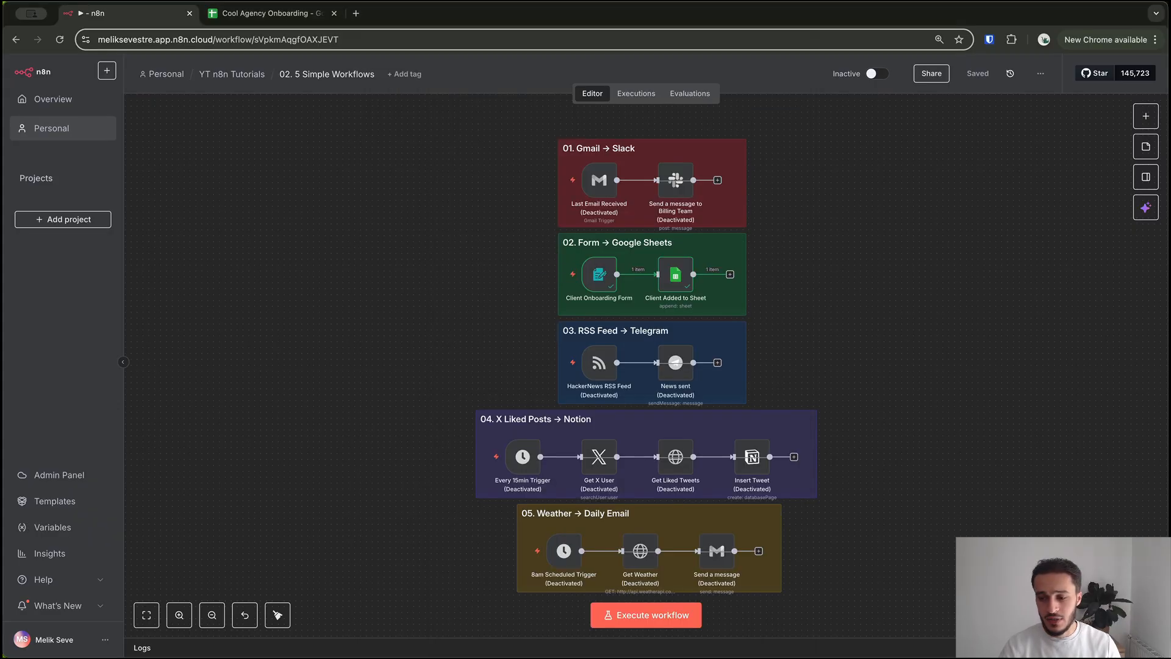
Check the new Website Design row in the Cool Agency Onboarding sheet, dismiss the warning, return to n8n
left_click(268, 13)
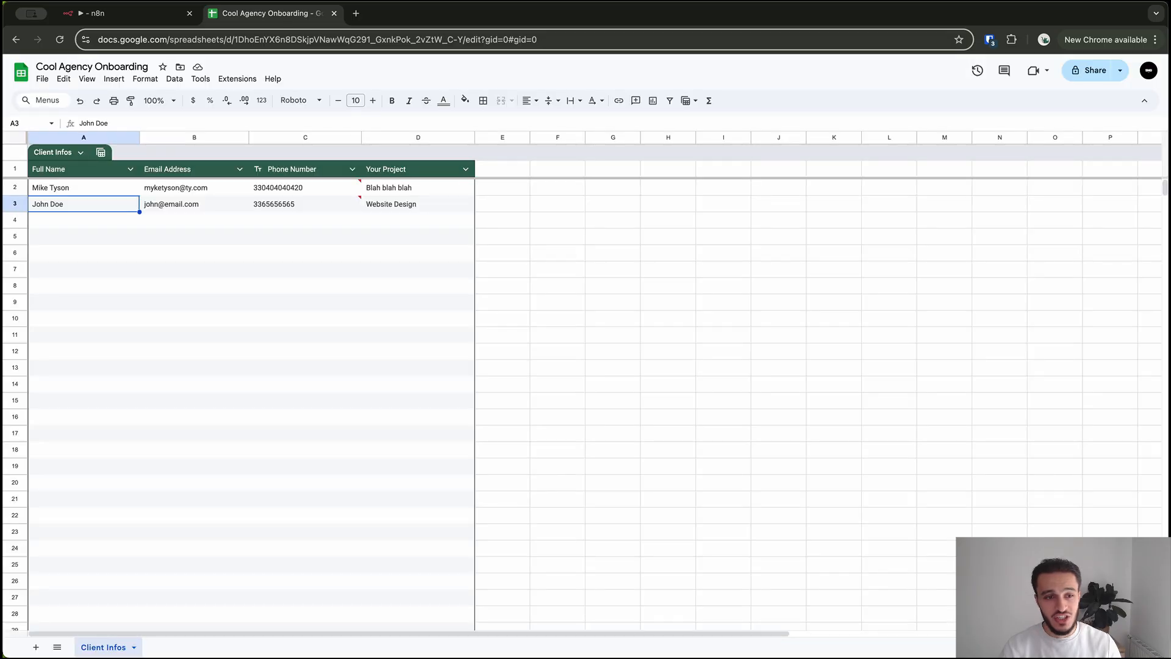
mouse_move(305, 204)
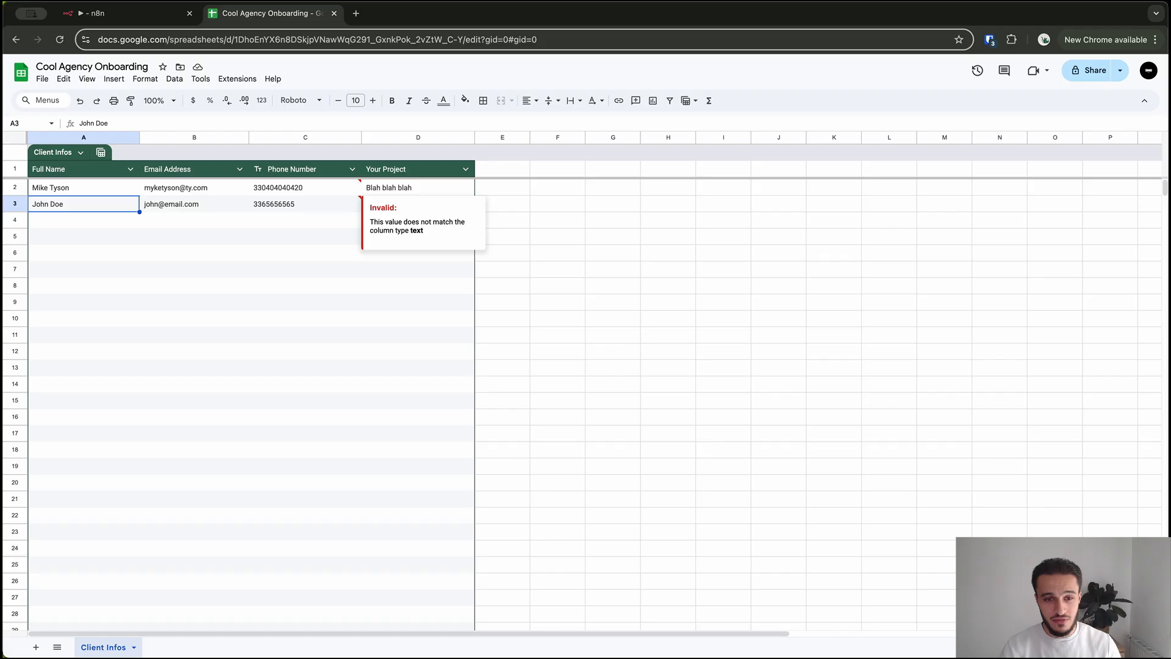
left_click(502, 204)
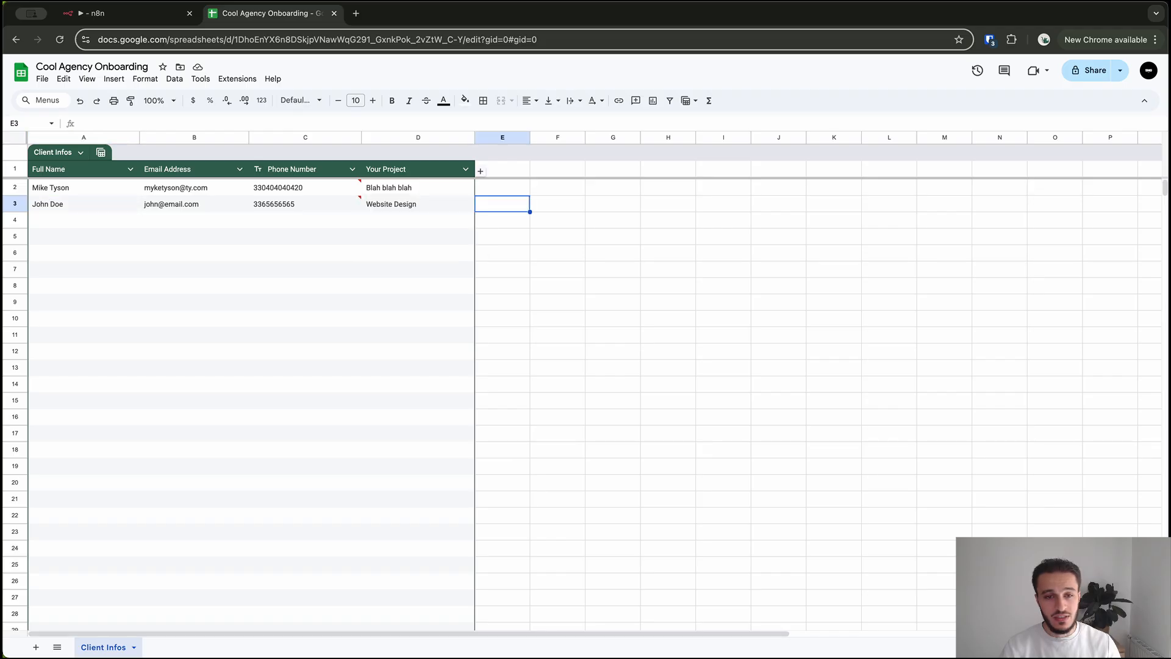
key("ctrl+shift+Tab")
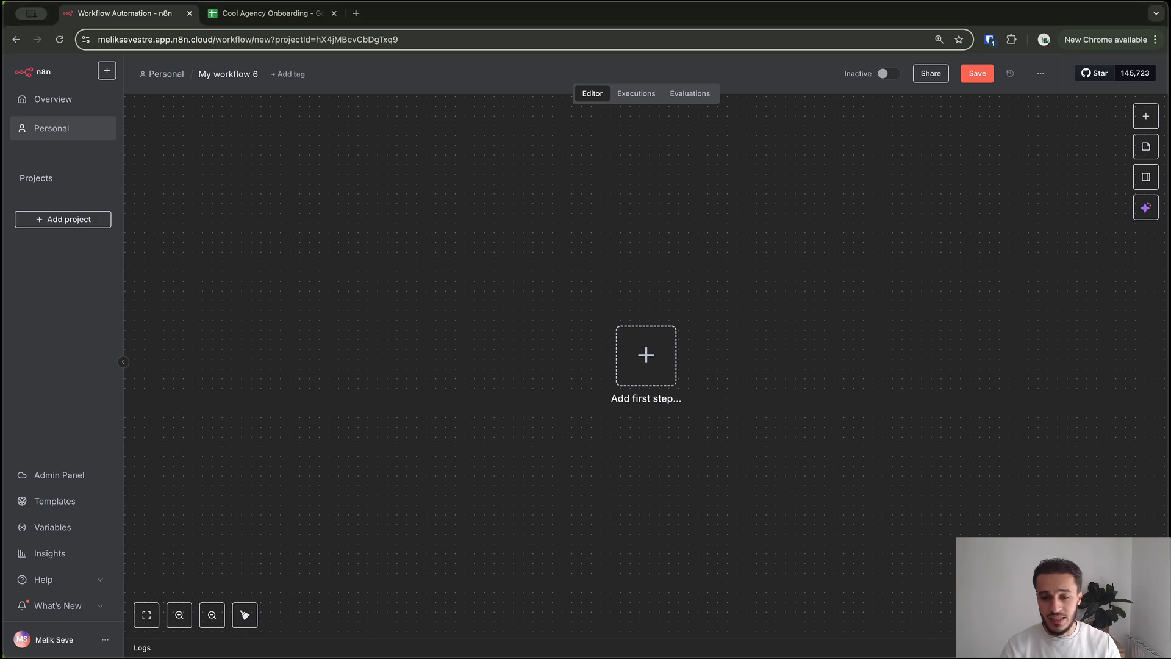
Add then delete a manual trigger, and search 'form' to open the n8n Form trigger options
key("Tab")
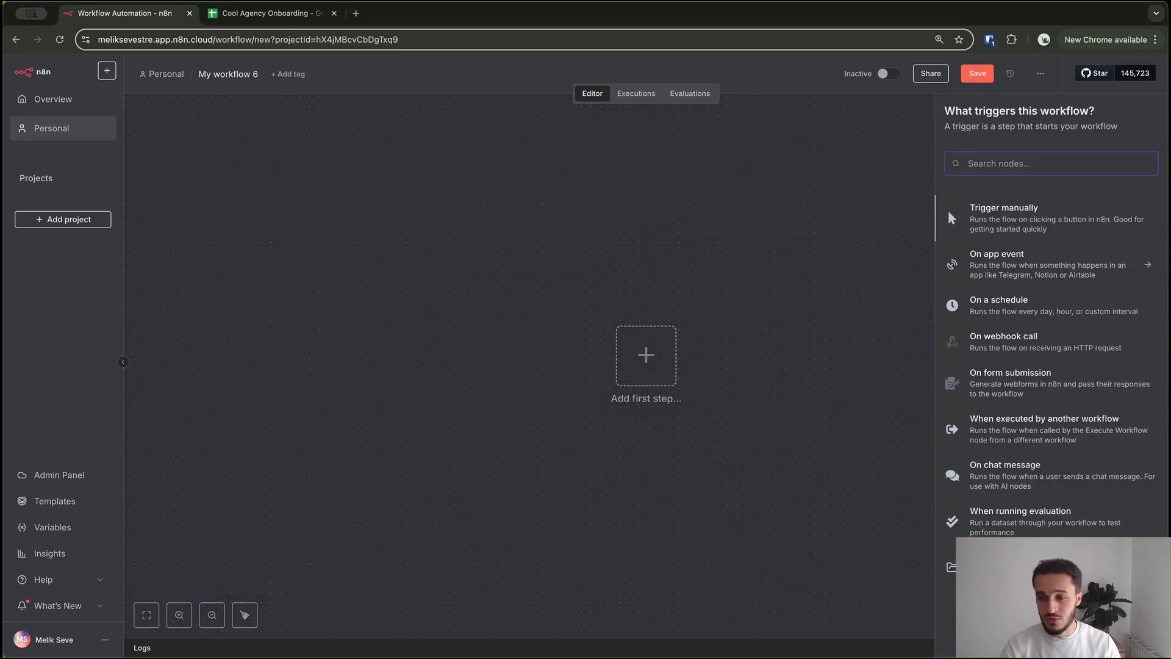
left_click(948, 210)
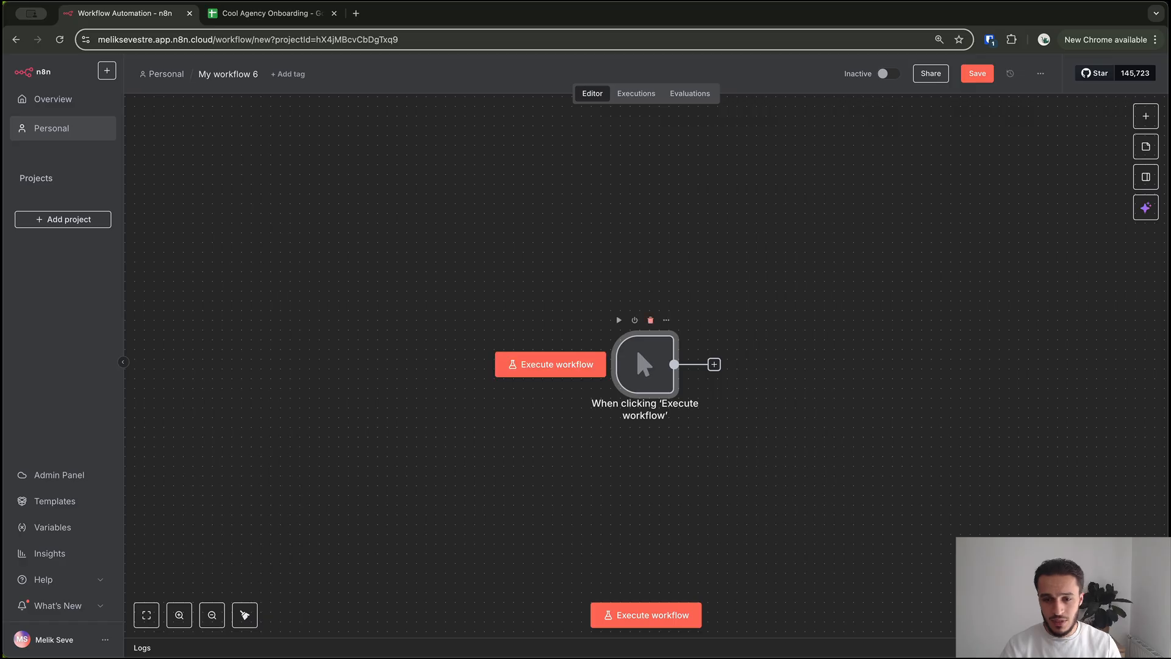
key("Delete")
key("Tab")
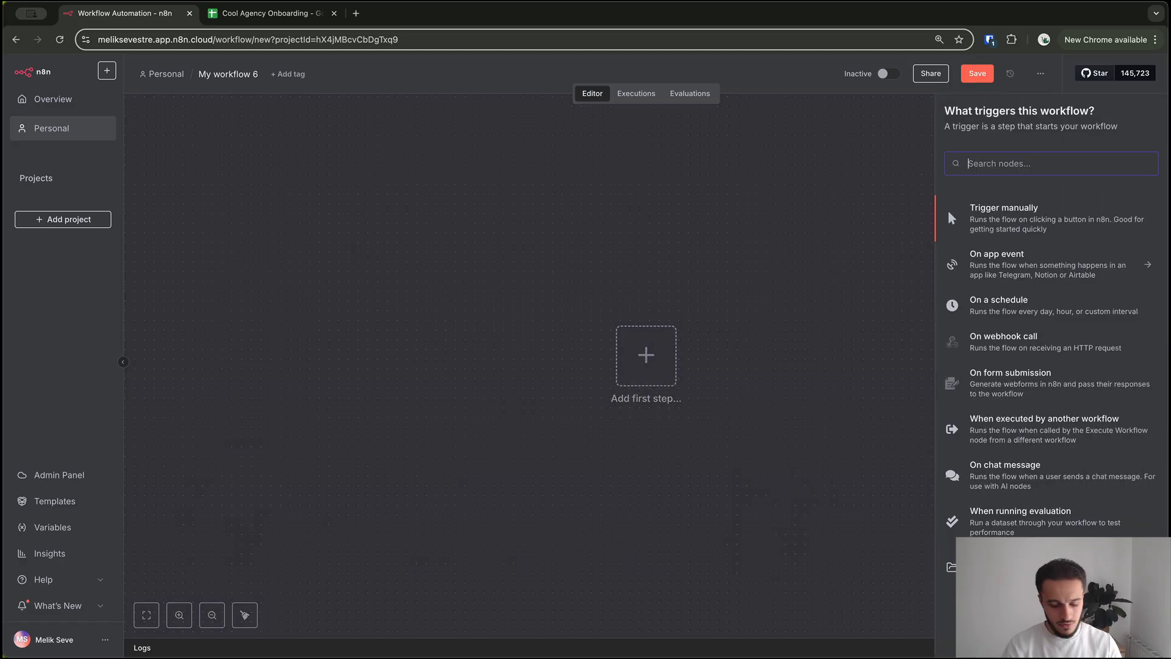
type("form")
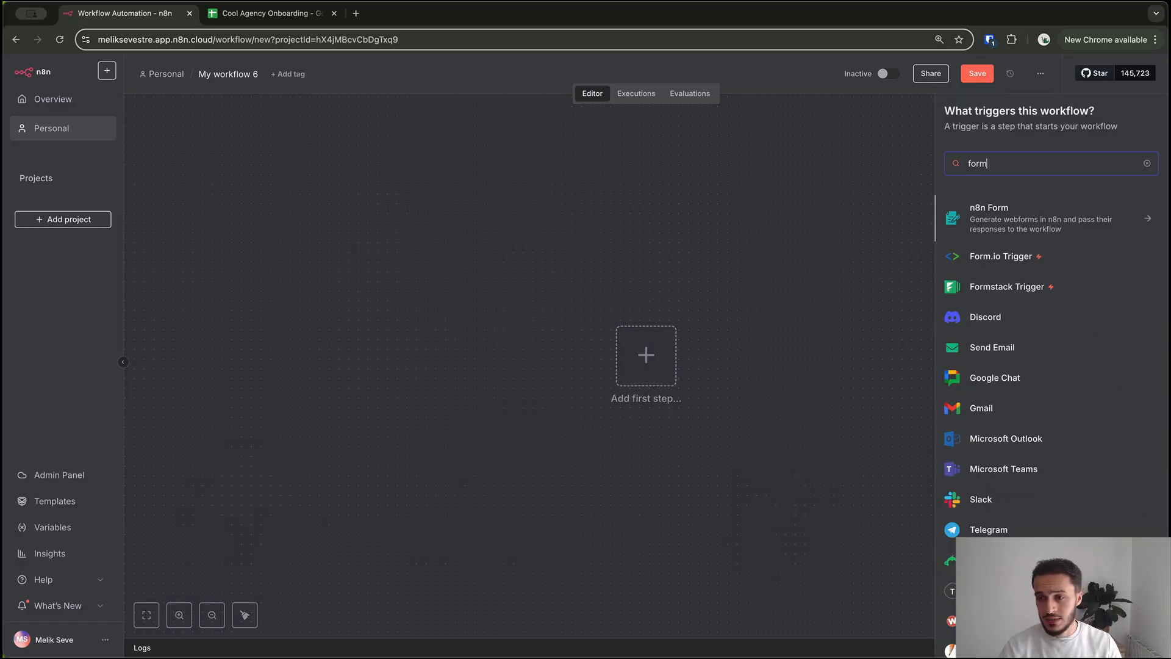
key("Return")
key("Return")
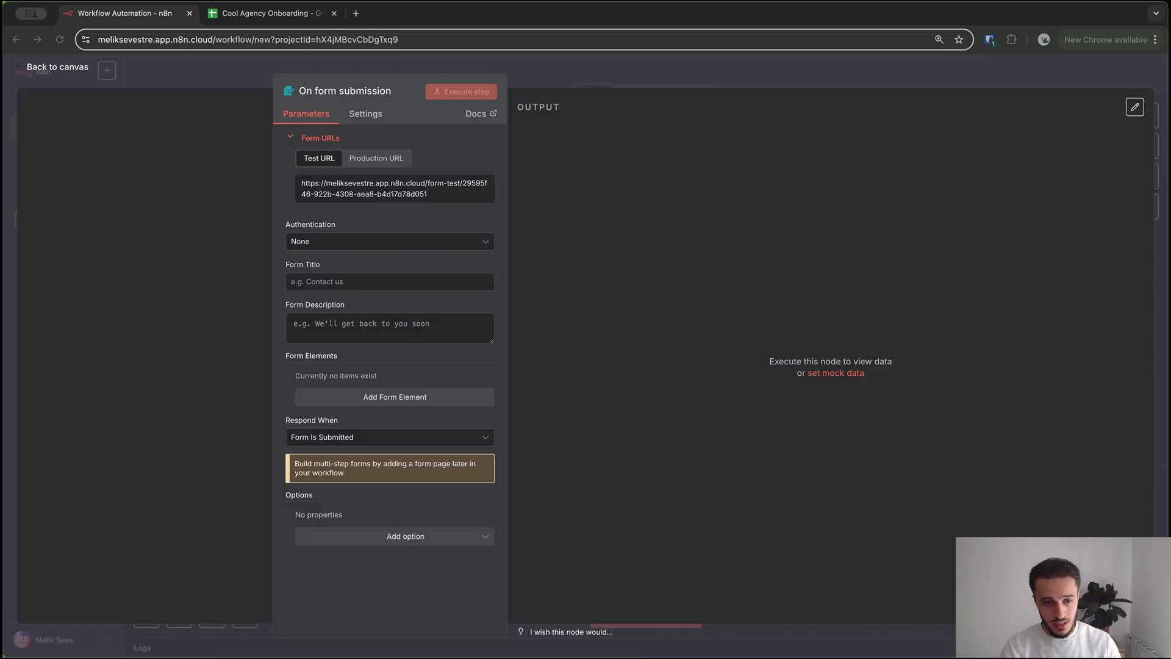
Add a required Full Name field with a sample name placeholder
left_click(395, 398)
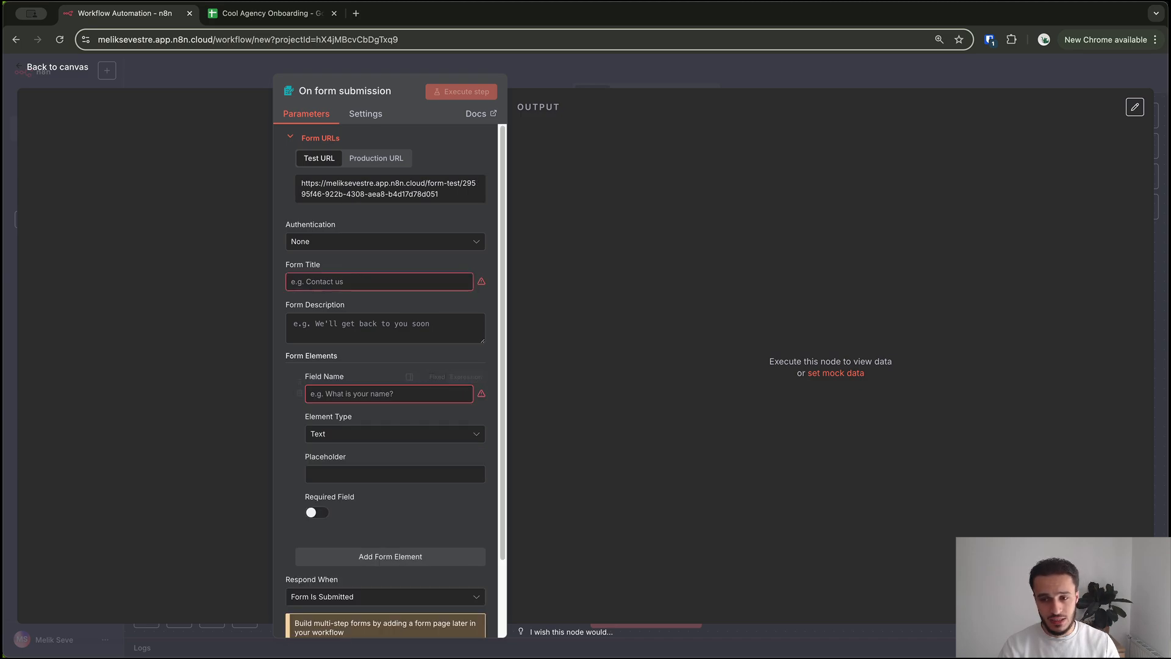
left_click(385, 394)
type("Full Name")
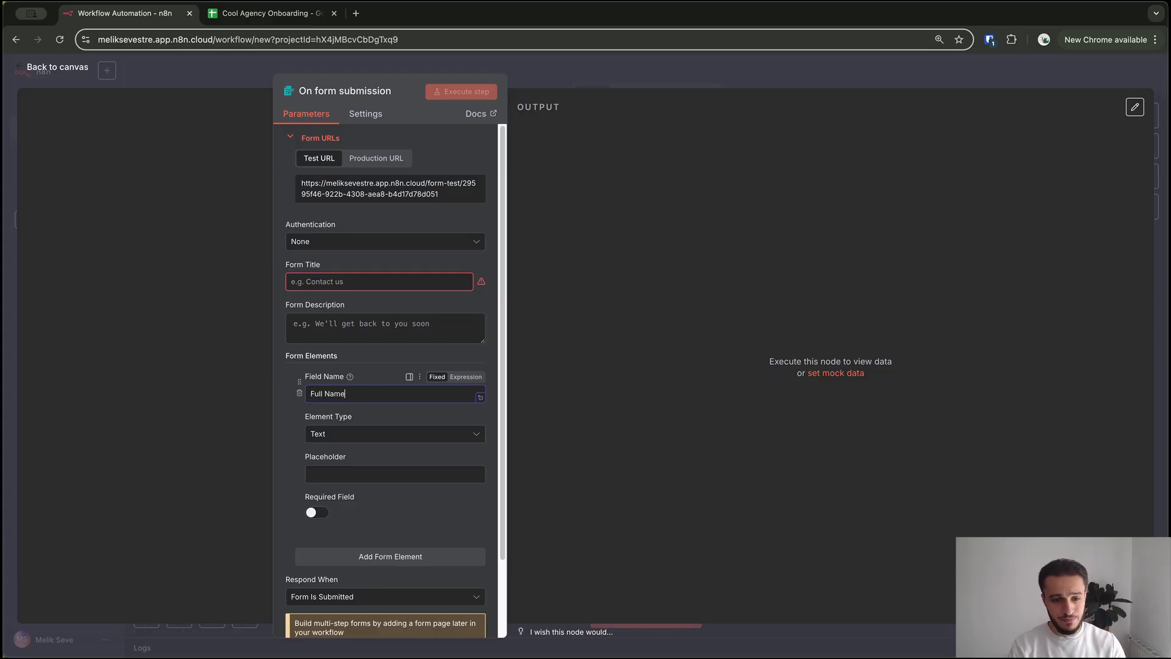
key("Tab")
key("Tab")
left_click(385, 474)
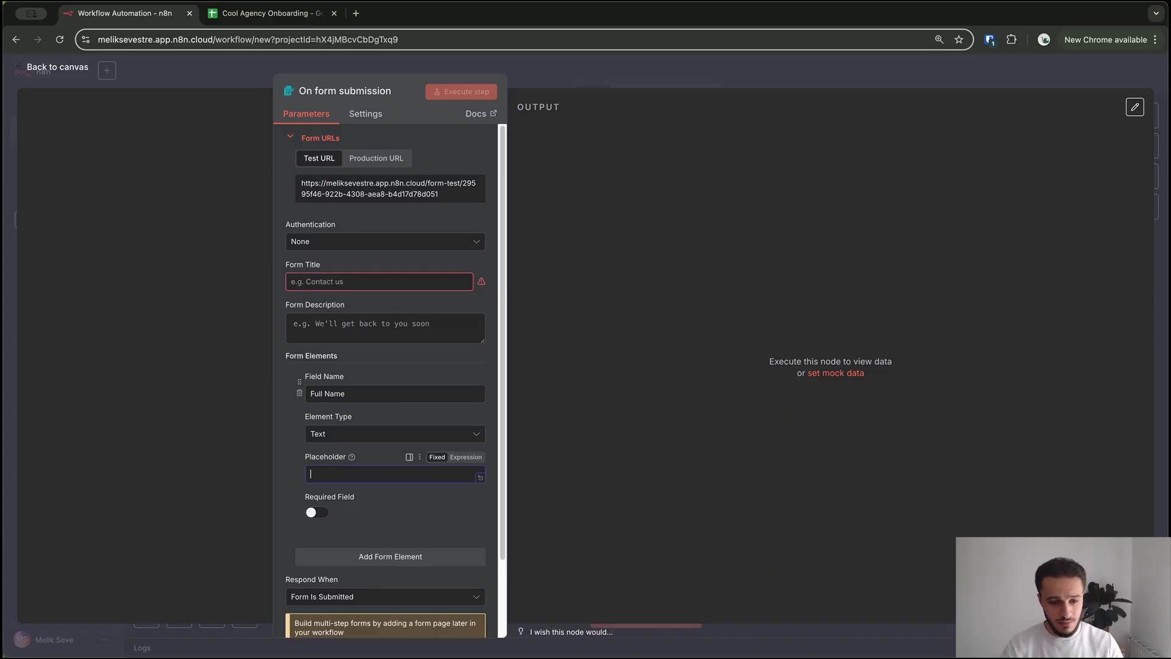
mouse_move(352, 457)
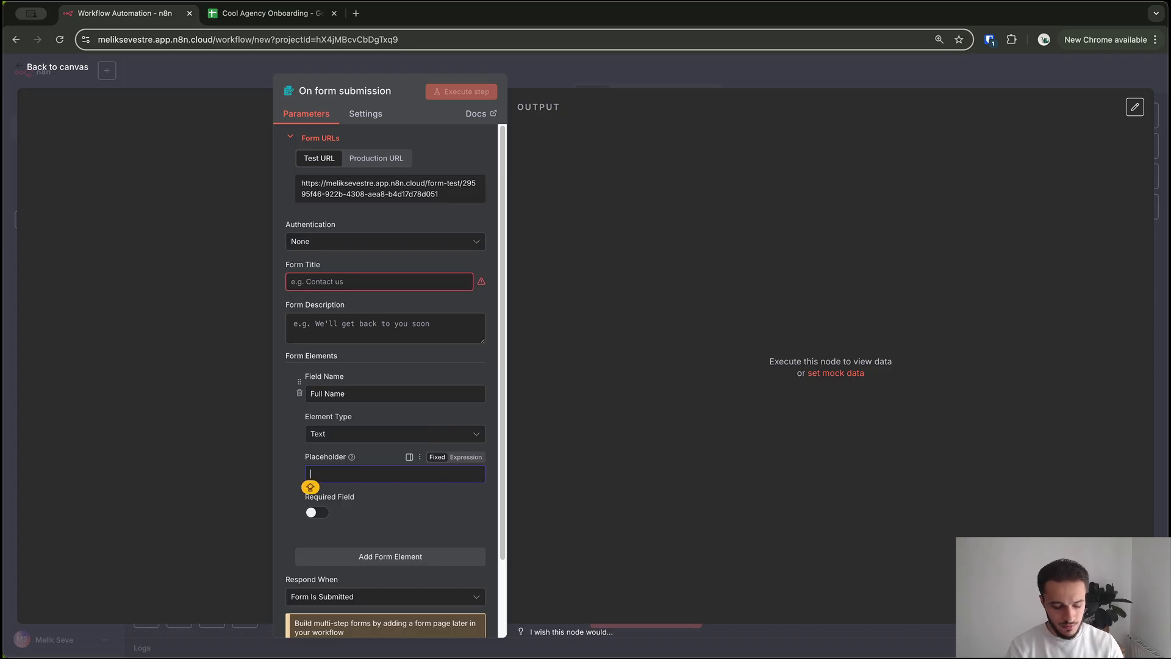
type("John Doe")
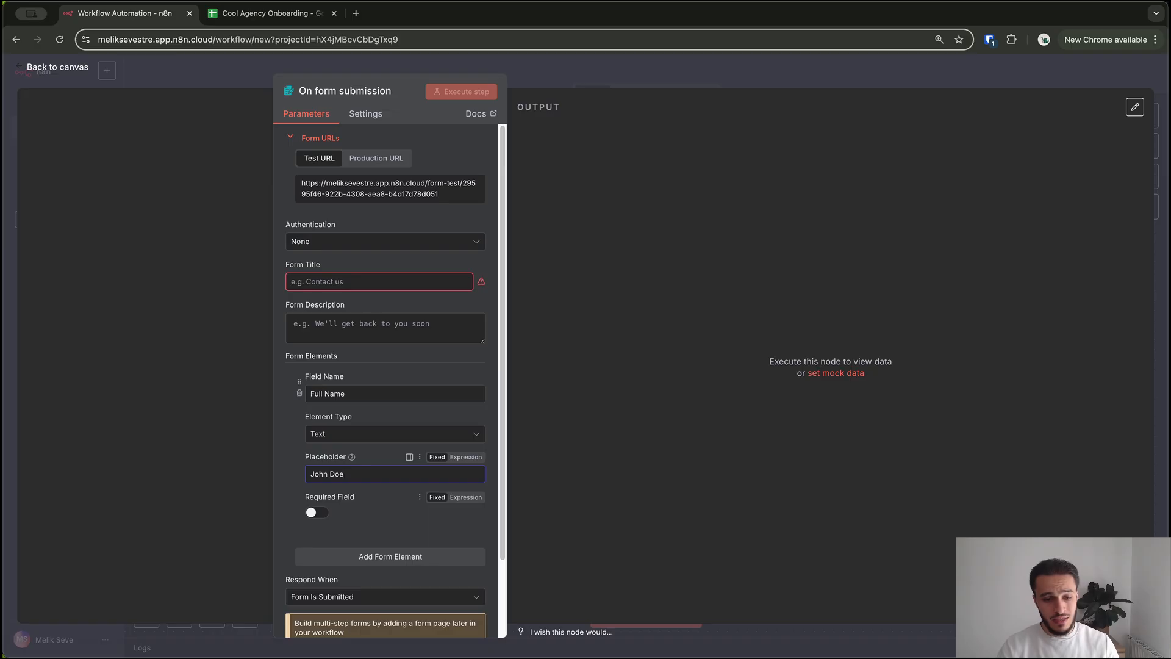
left_click(317, 512)
Add a required Email Address field of Email type with a sample email placeholder
left_click(391, 556)
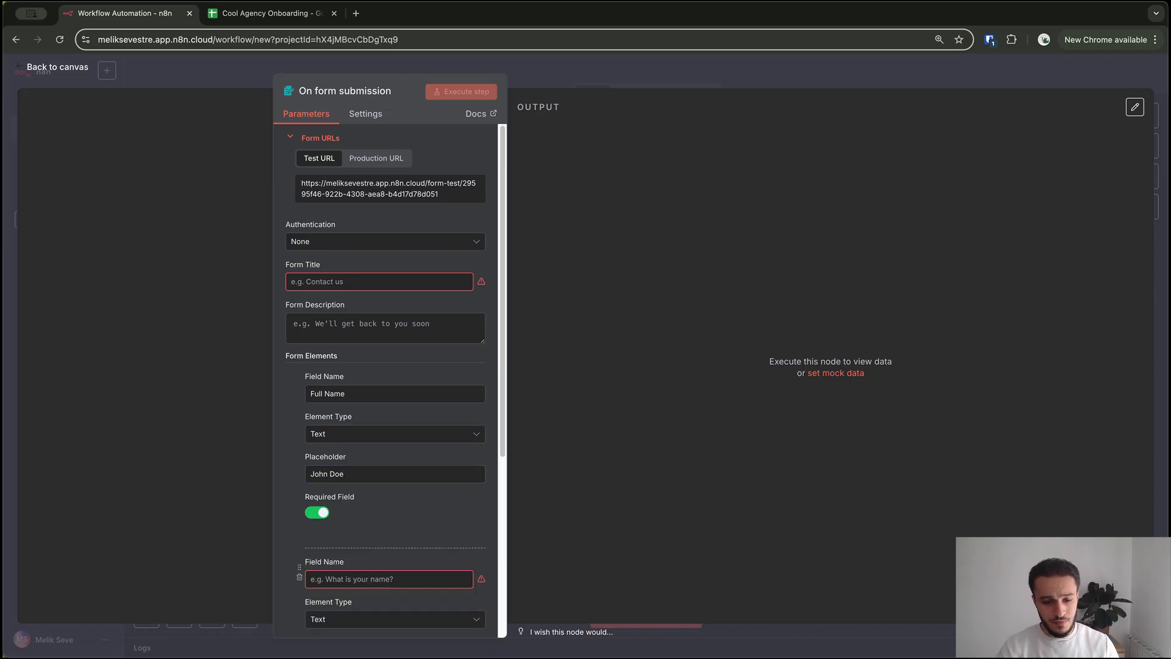
scroll(391, 412, "down", 3)
left_click(389, 411)
key("Caps_Lock")
type("ail")
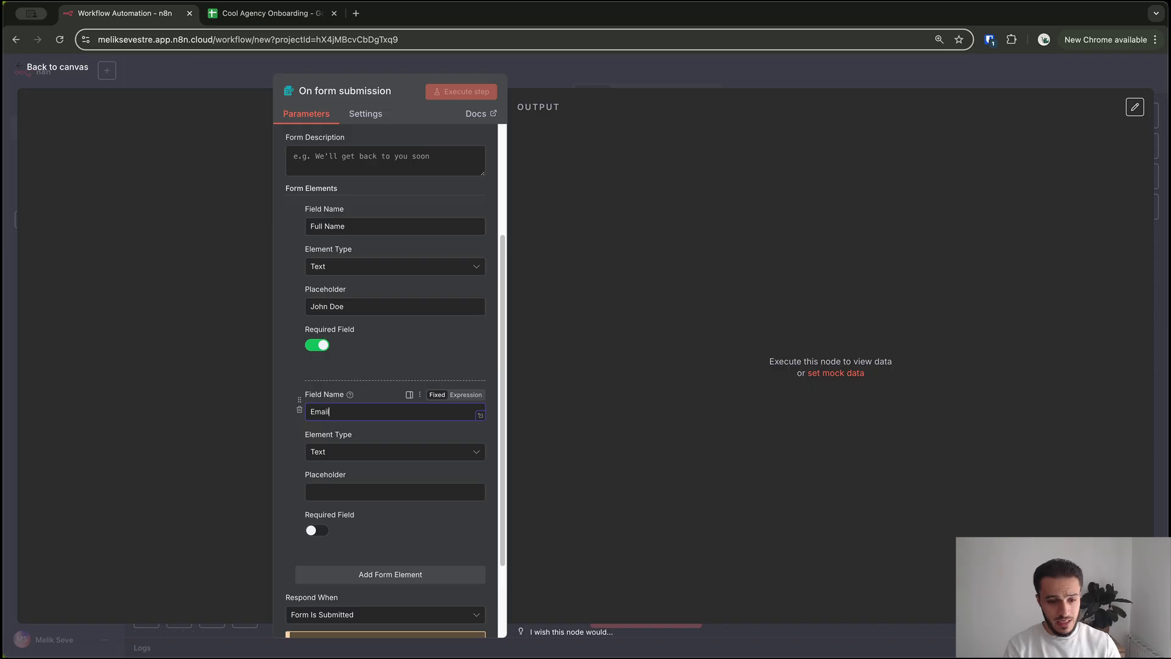
type(" Address")
left_click(357, 435)
left_click(378, 451)
scroll(378, 549, "down", 2)
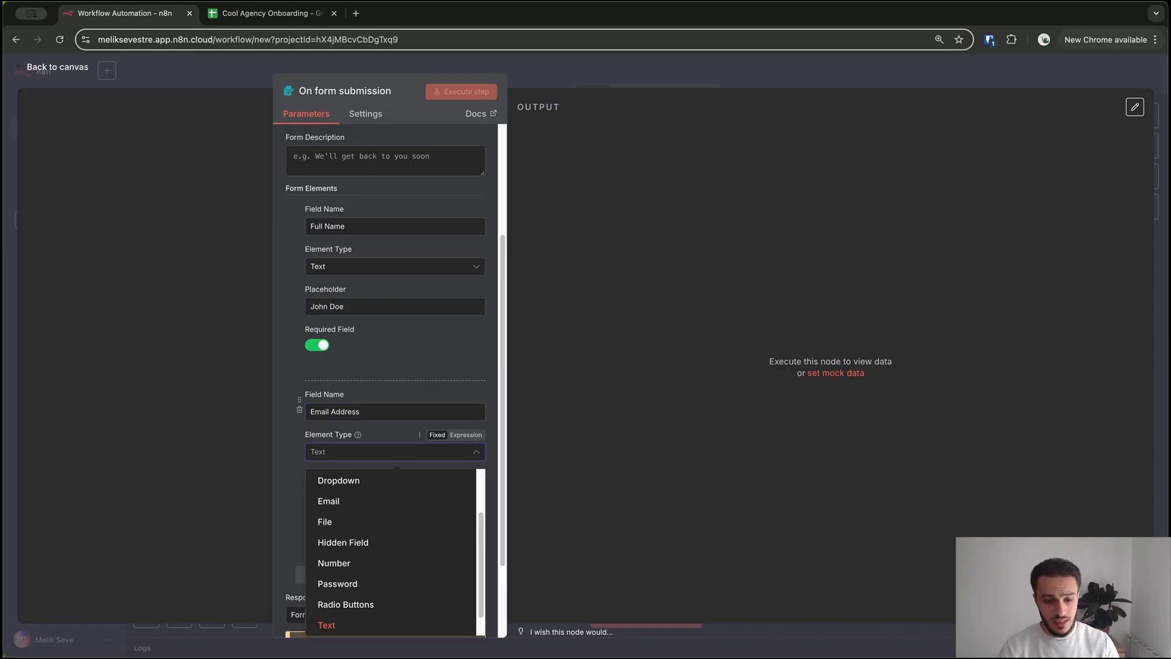
left_click(328, 501)
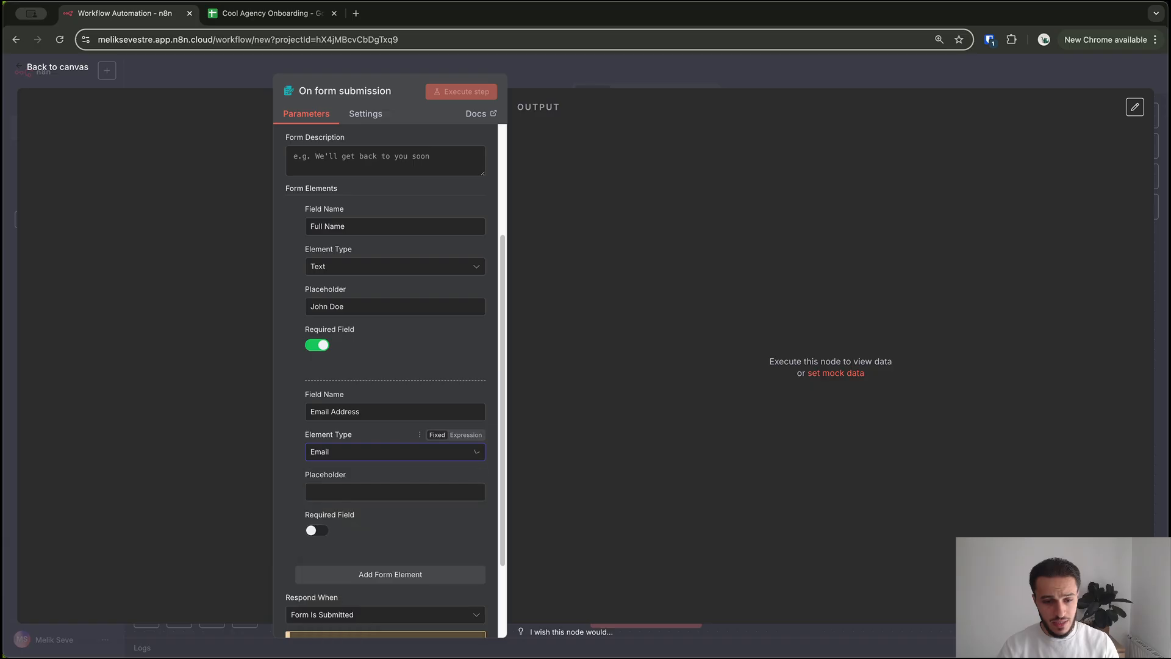
left_click(341, 493)
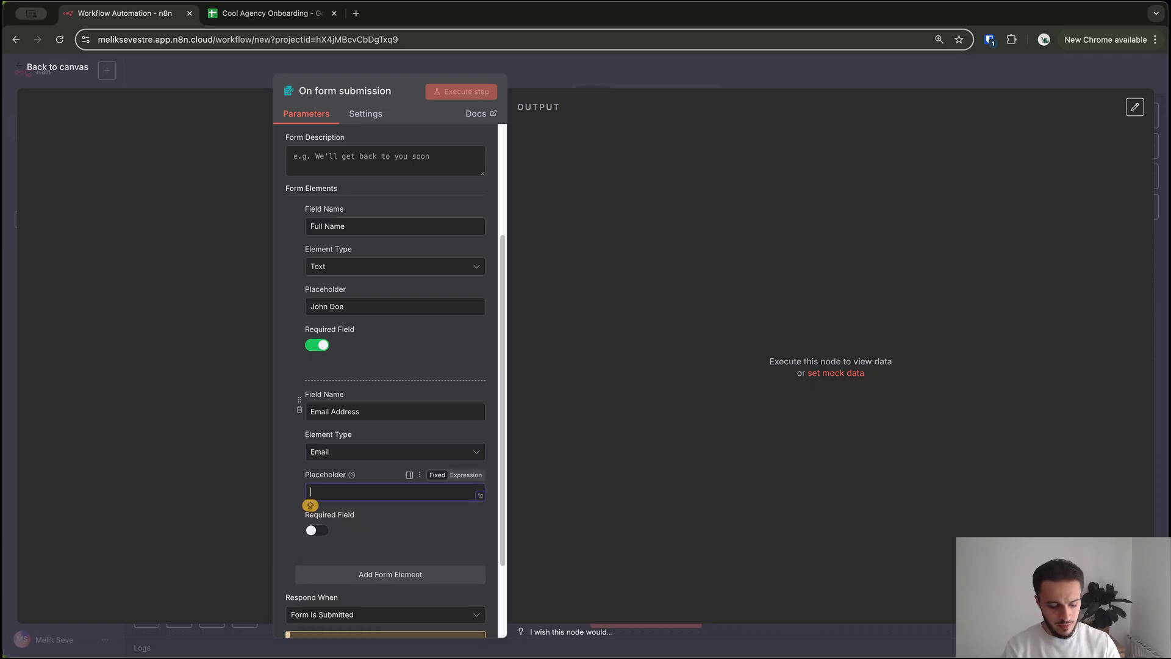
type("email@email.com")
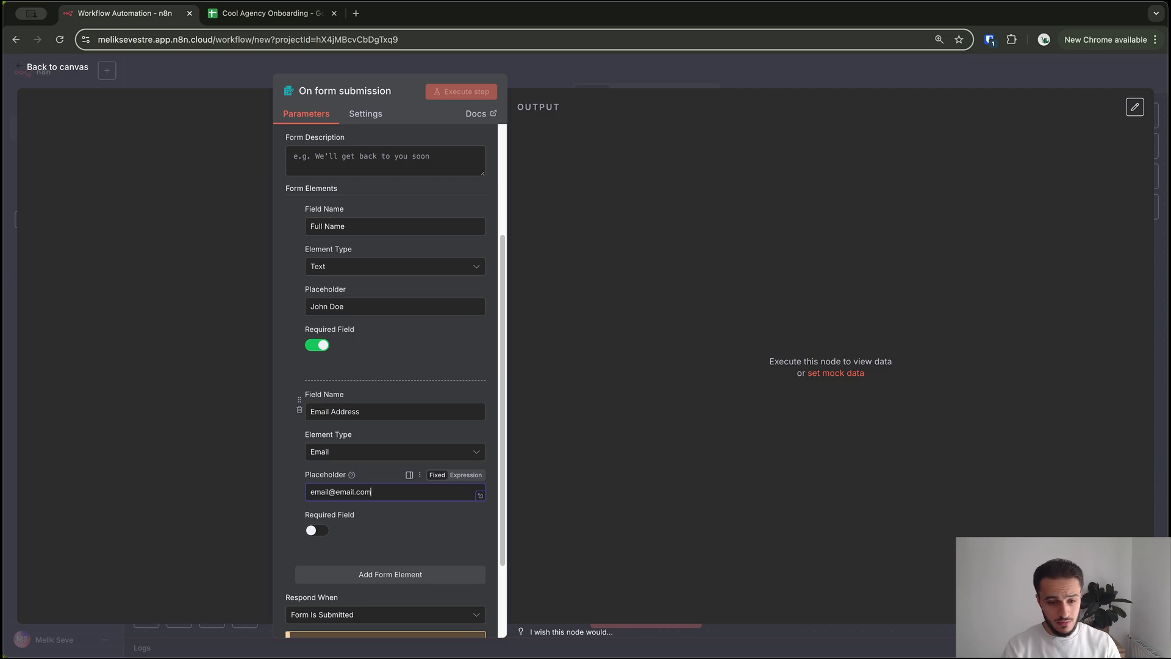
left_click(317, 530)
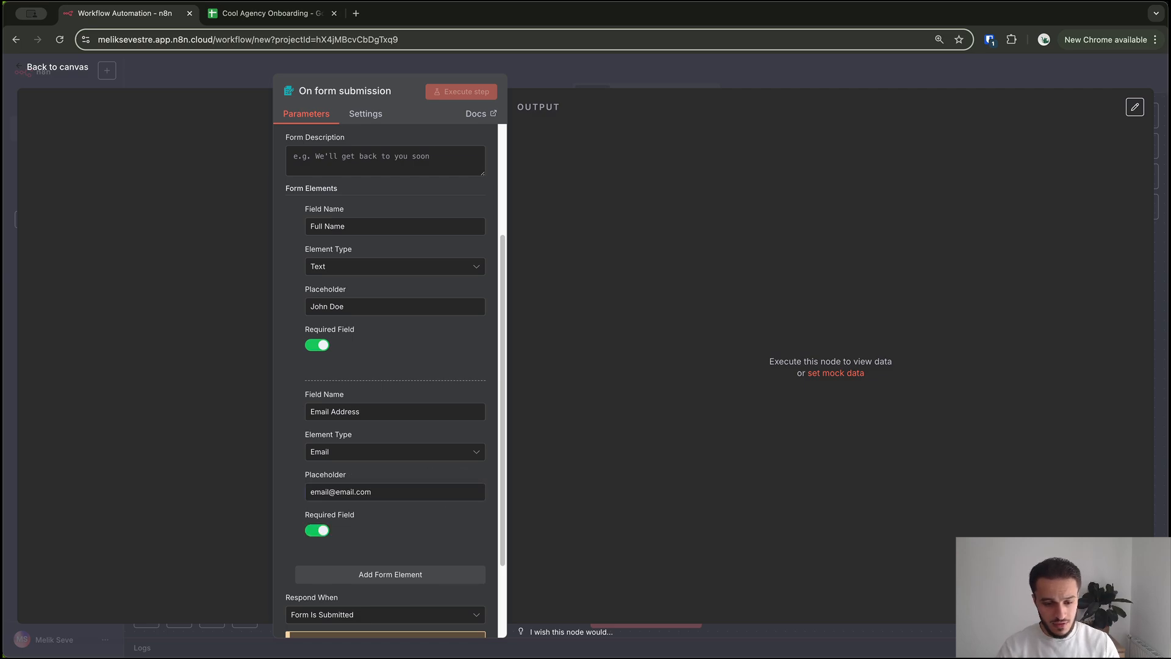
Add a third form field and name it Phone Number
left_click(390, 574)
scroll(391, 574, "down", 3)
left_click(391, 423)
type("Phone Number")
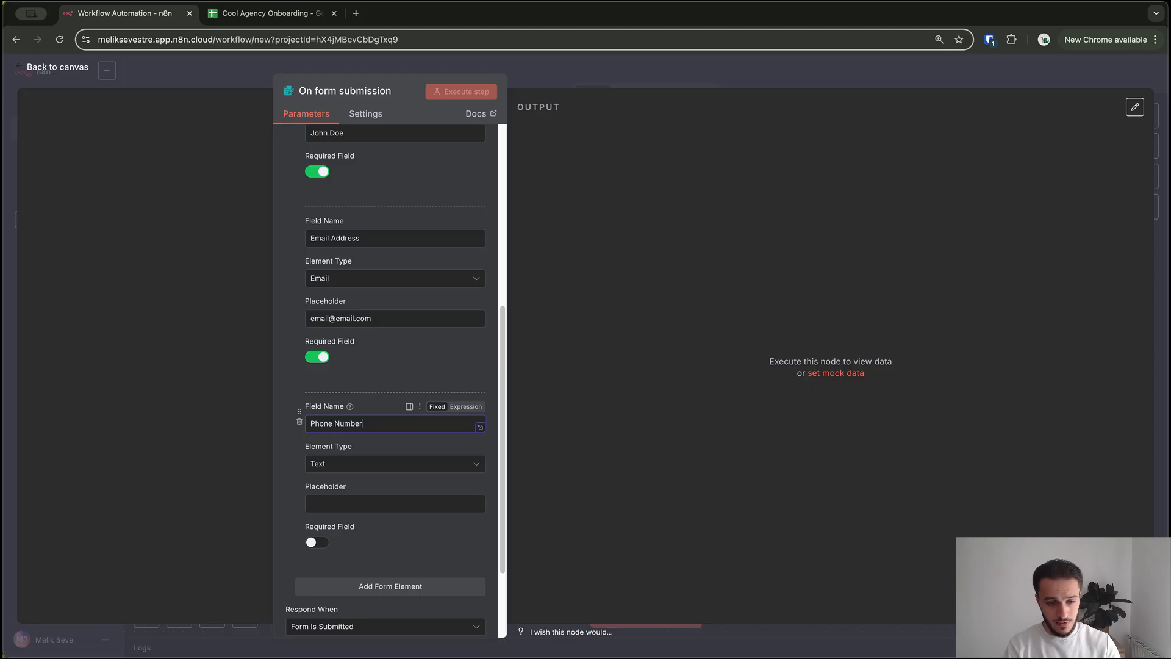
Give the Phone Number field a sample international phone placeholder and make it required
left_click(394, 464)
left_click(395, 504)
type("3559591")
left_click(317, 542)
left_click(391, 586)
left_click(311, 504)
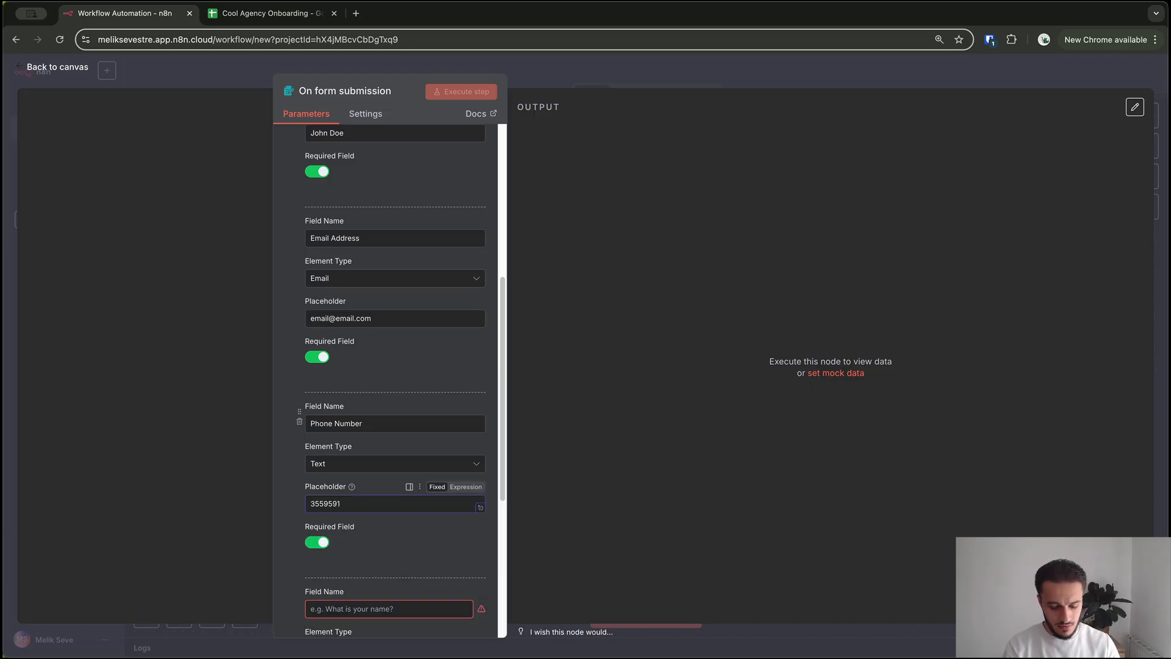
type("+")
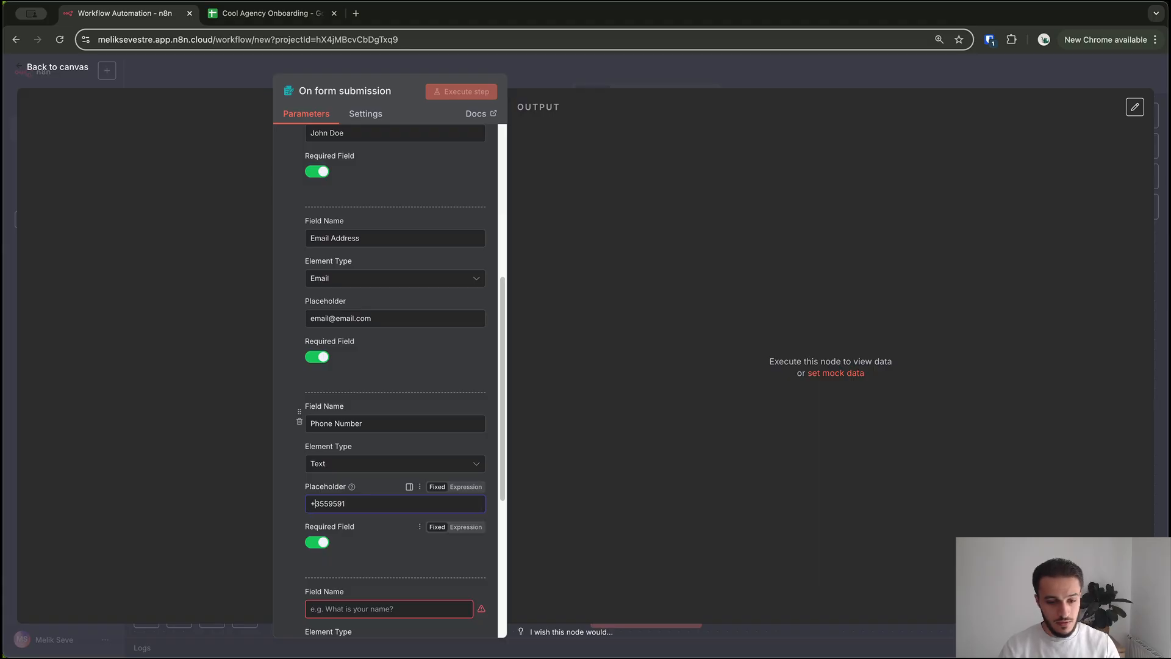
Add a fourth required field named Project
scroll(311, 504, "down", 2)
scroll(390, 439, "down", 3)
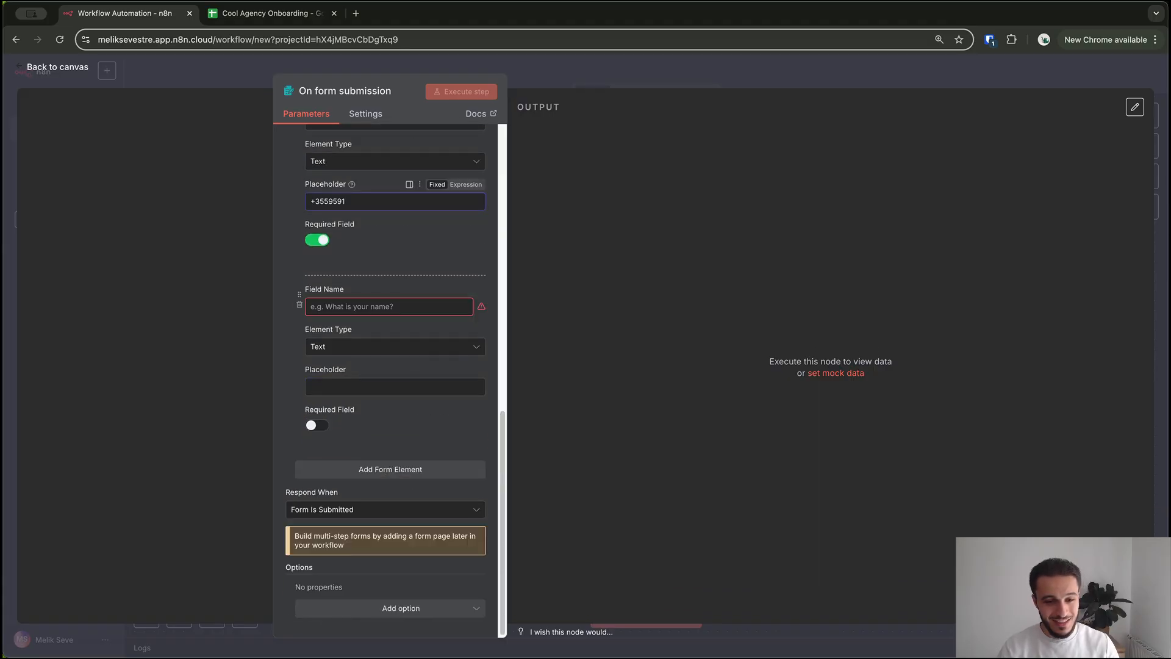
left_click(390, 307)
type("Project")
key("Tab")
key("Tab")
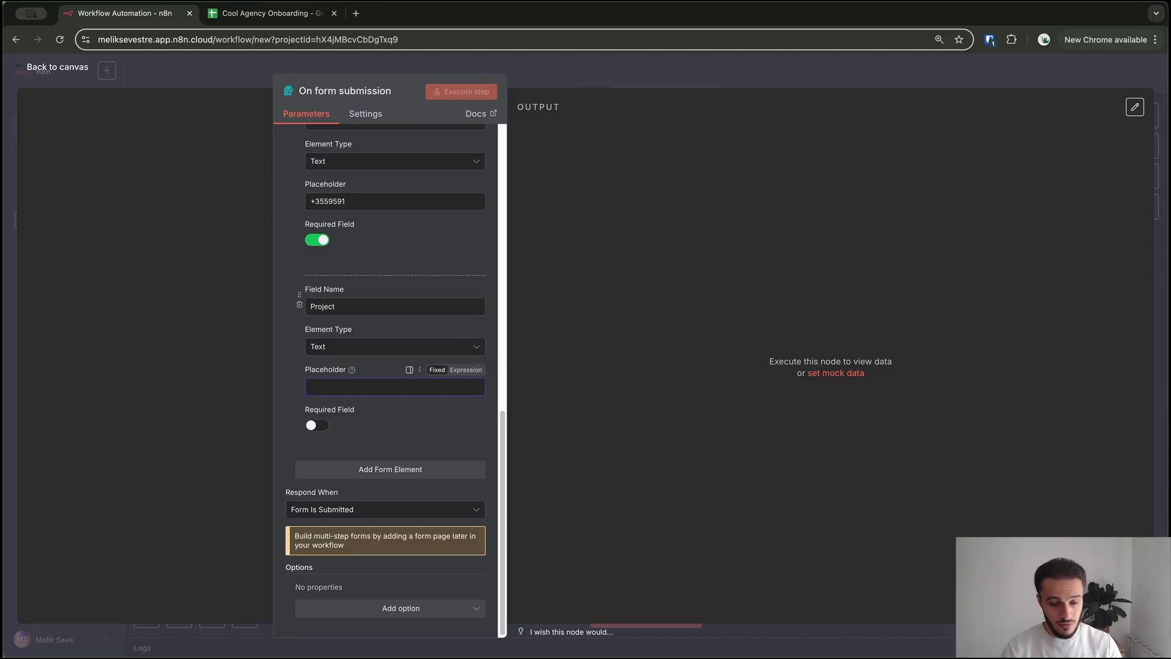
left_click(317, 425)
View the production form URL, then switch back to the test URL
scroll(386, 379, "up", 15)
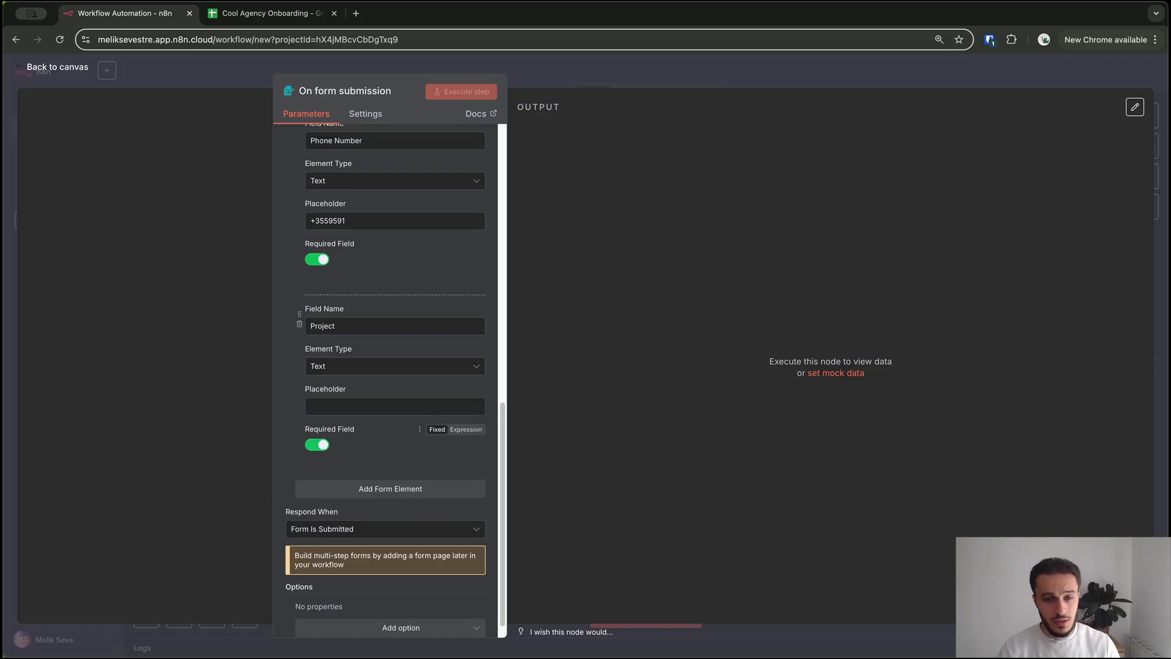
scroll(386, 262, "up", 2)
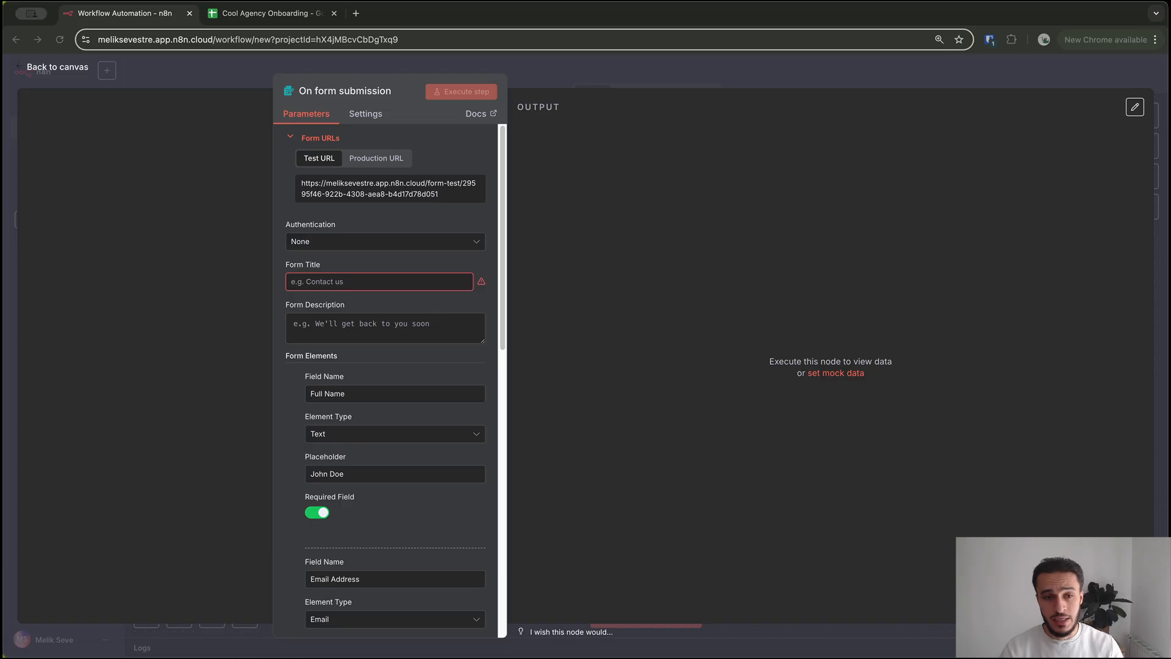
left_click(377, 158)
left_click(377, 158)
left_click(319, 159)
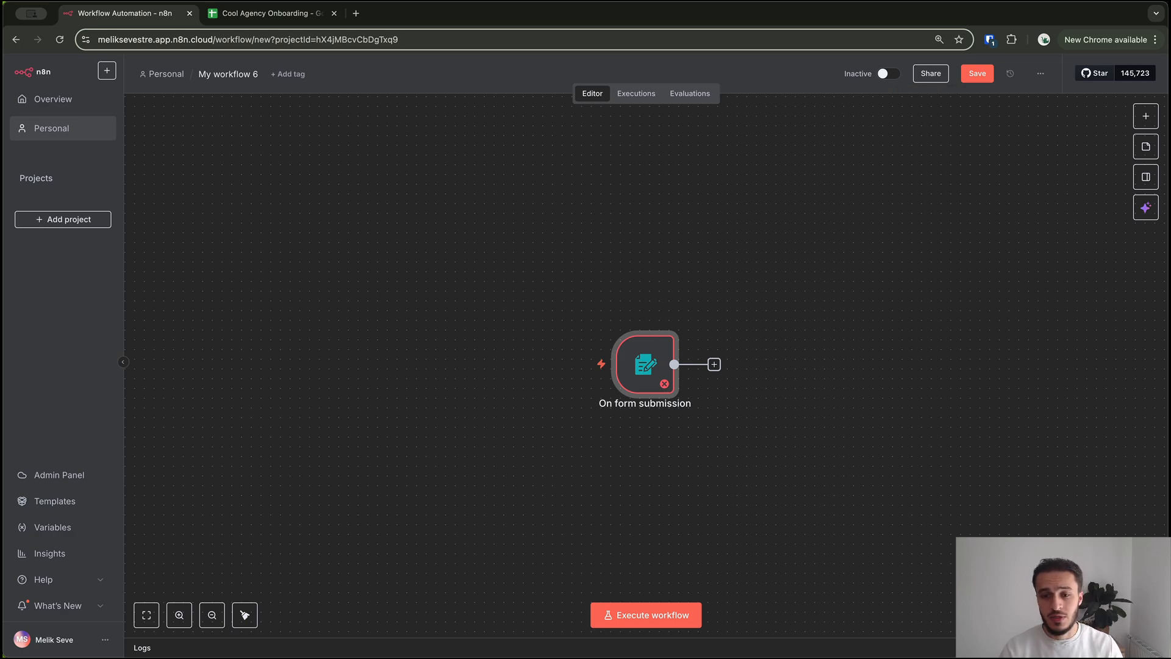
Title the form 'Form' with description 'For the channel' and start listening for a test submission
double_click(646, 364)
key("Caps_Lock")
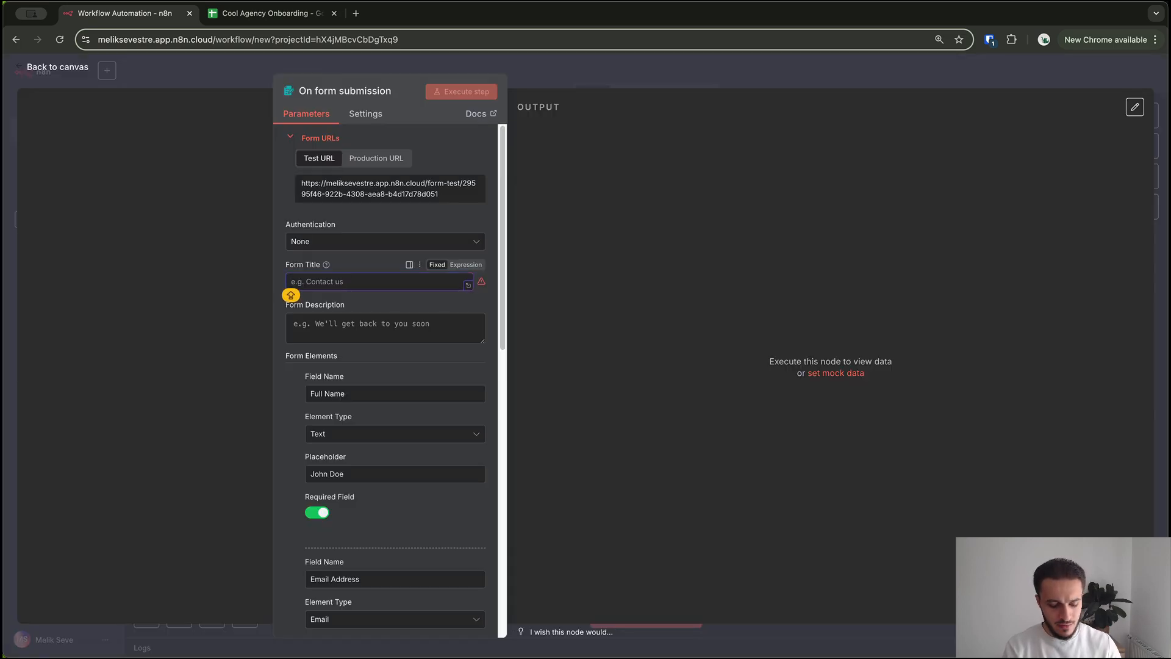
type("Form")
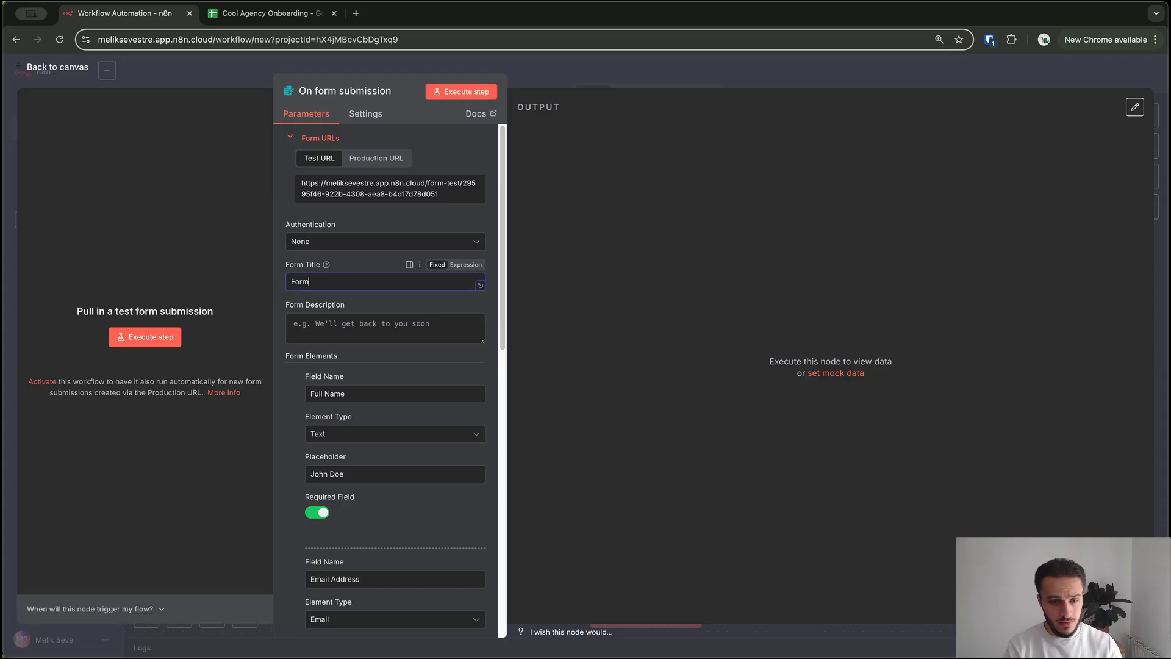
key("Tab")
key("Caps_Lock")
type("For the channel")
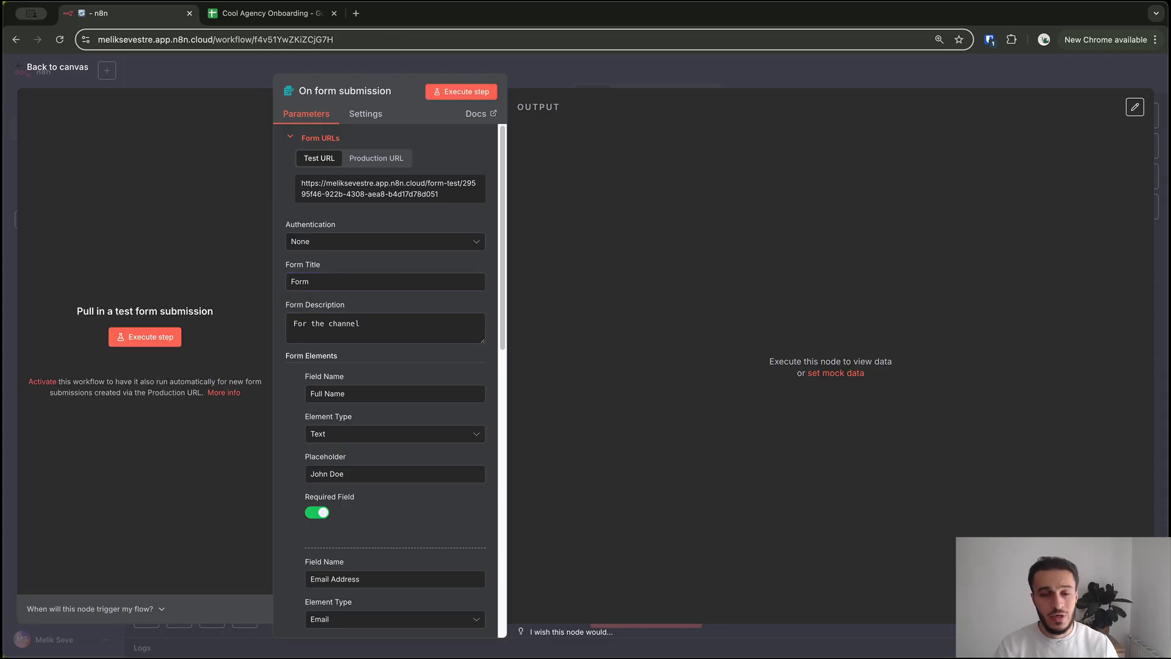
left_click(462, 92)
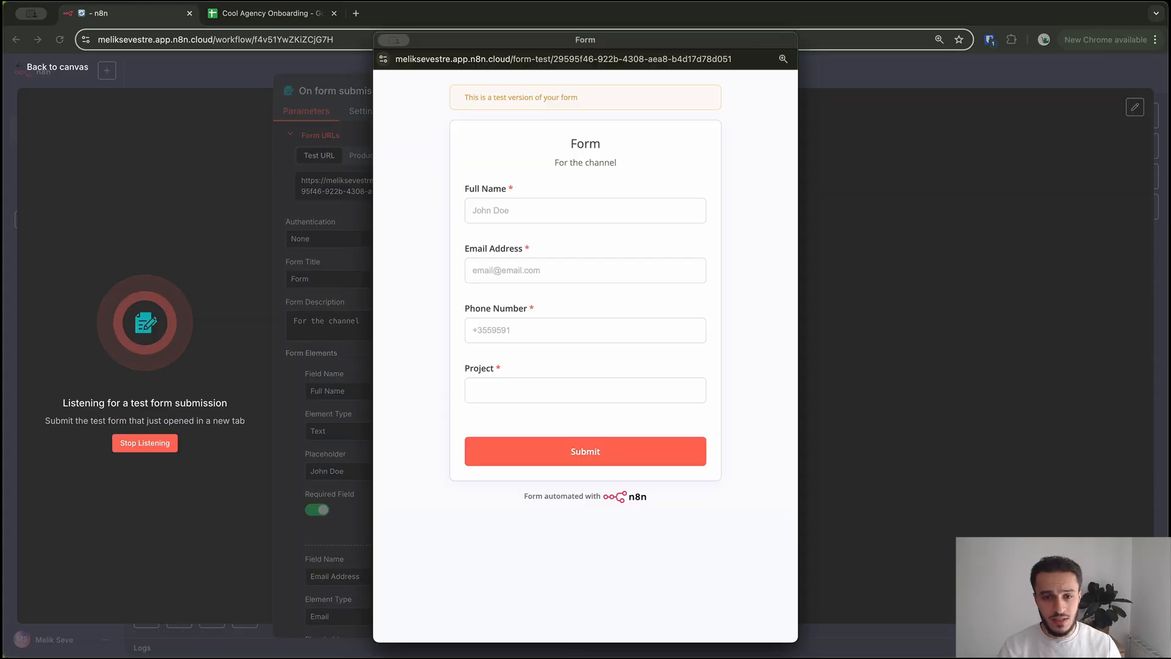
Enter a test client's full name, email address and phone number in the test form
left_click(586, 211)
key("Caps_Lock")
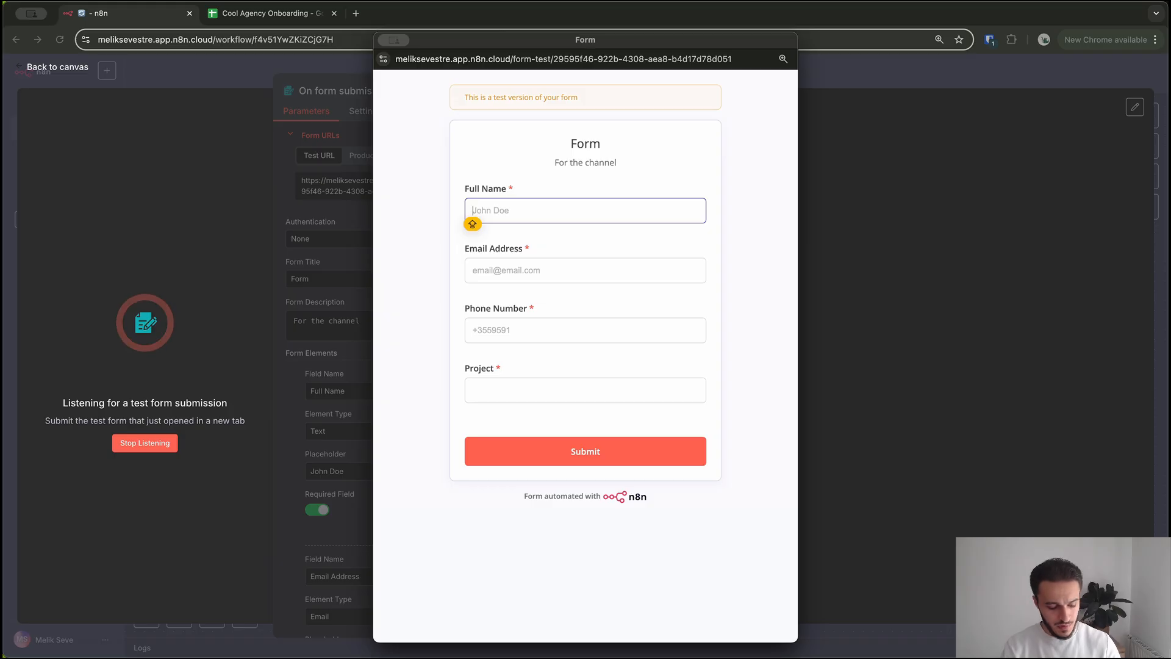
type("Melik")
key("Tab")
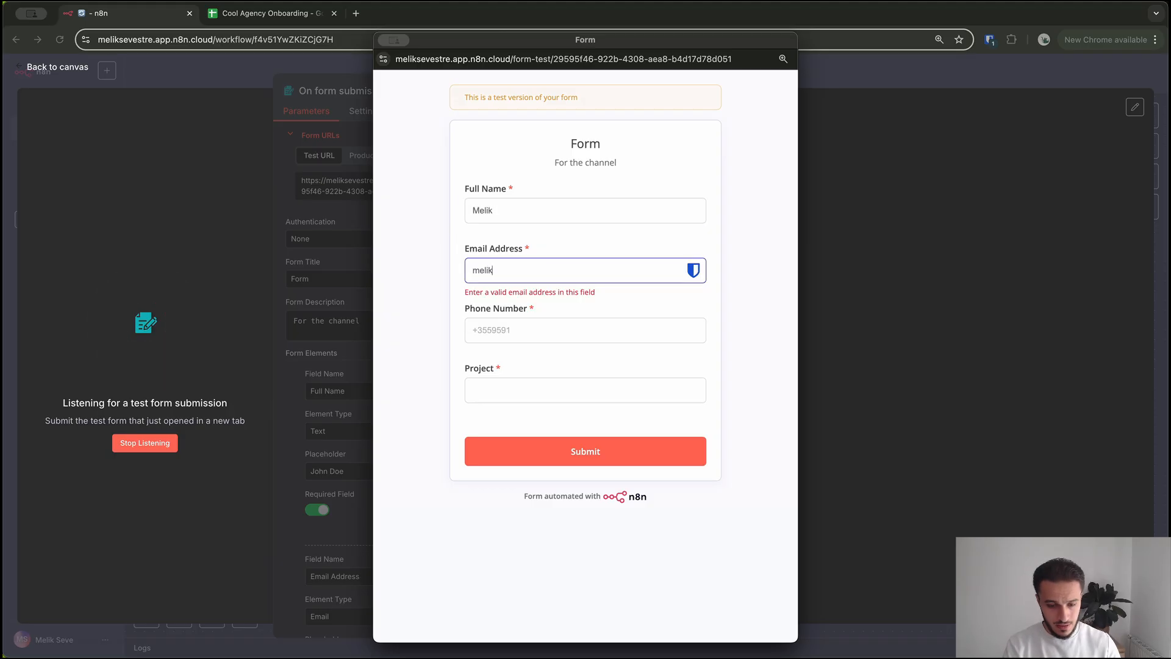
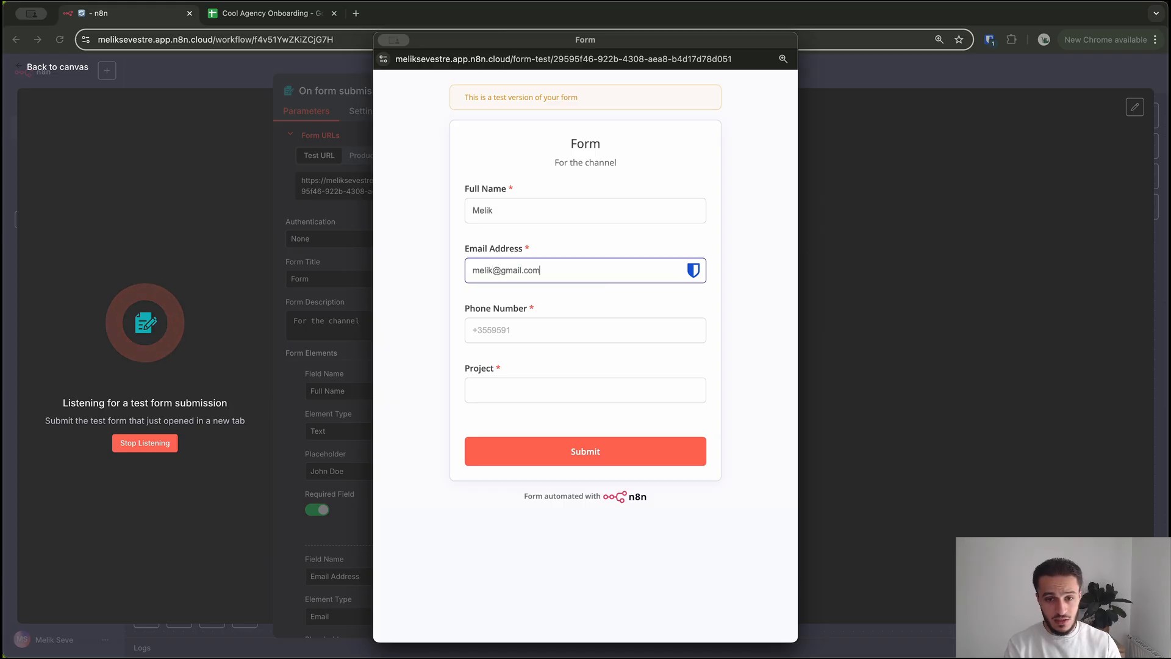
key("Tab")
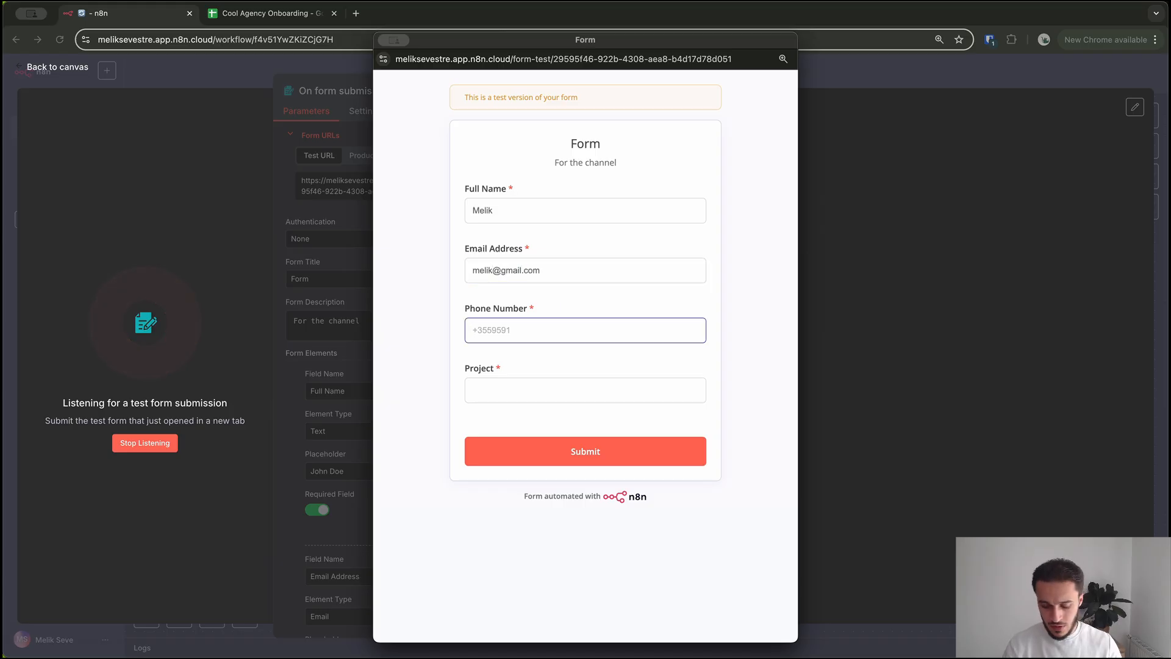
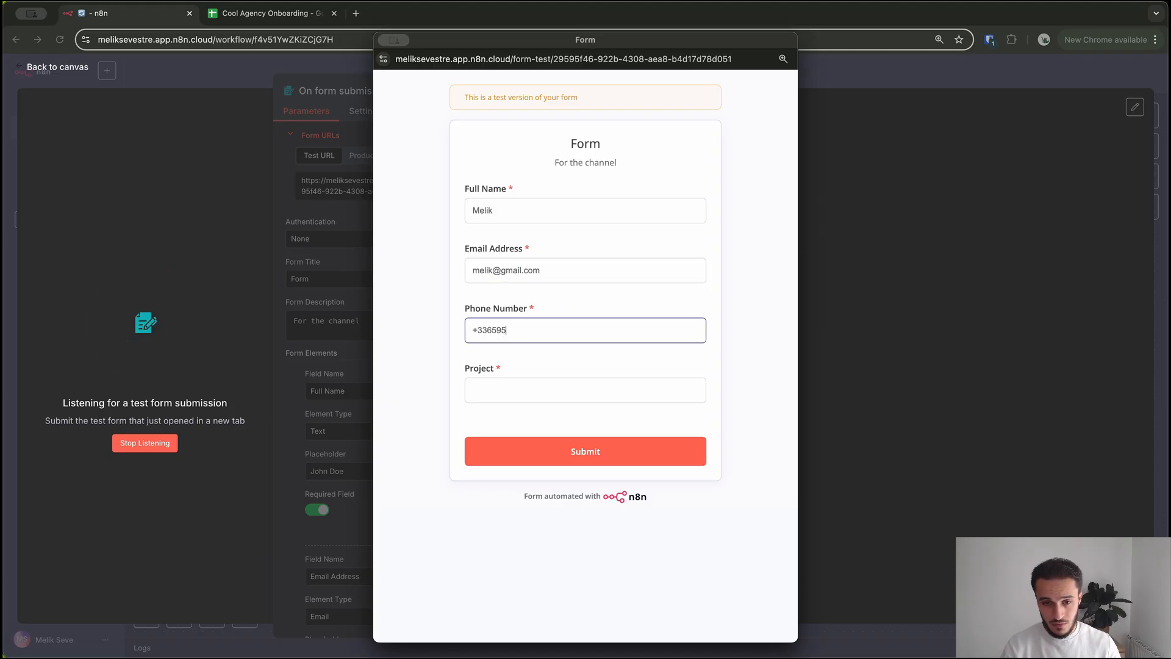
Enter 'Website Design' as the Project, submit the test form, and close its window
key("Tab")
key("Caps_Lock")
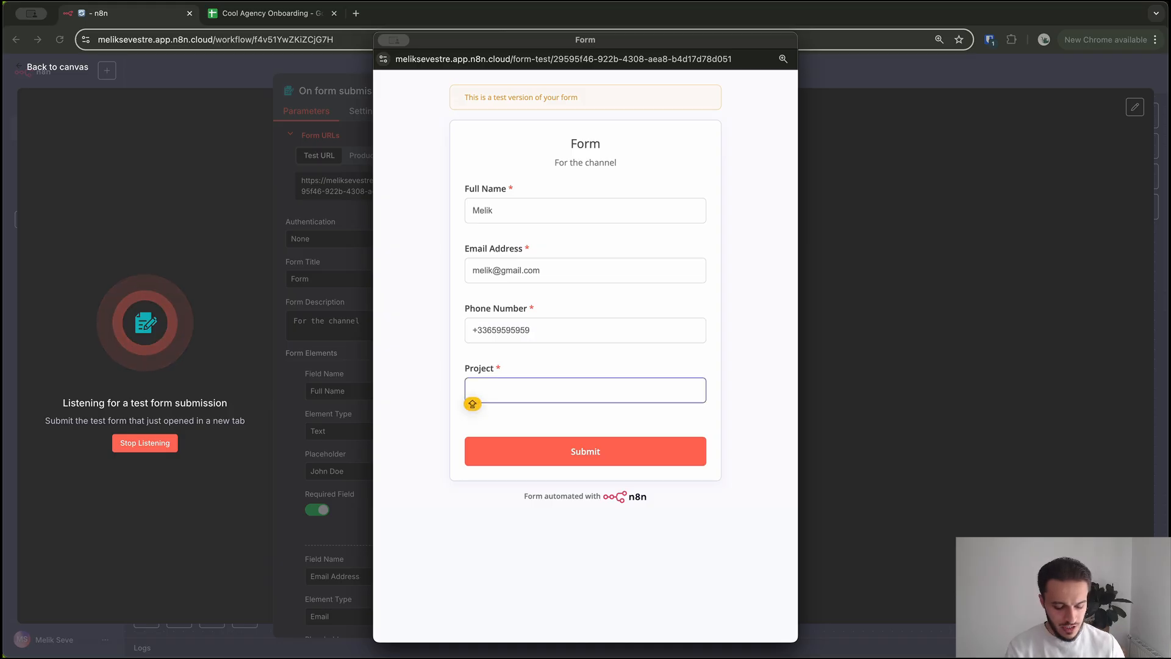
type("Website ")
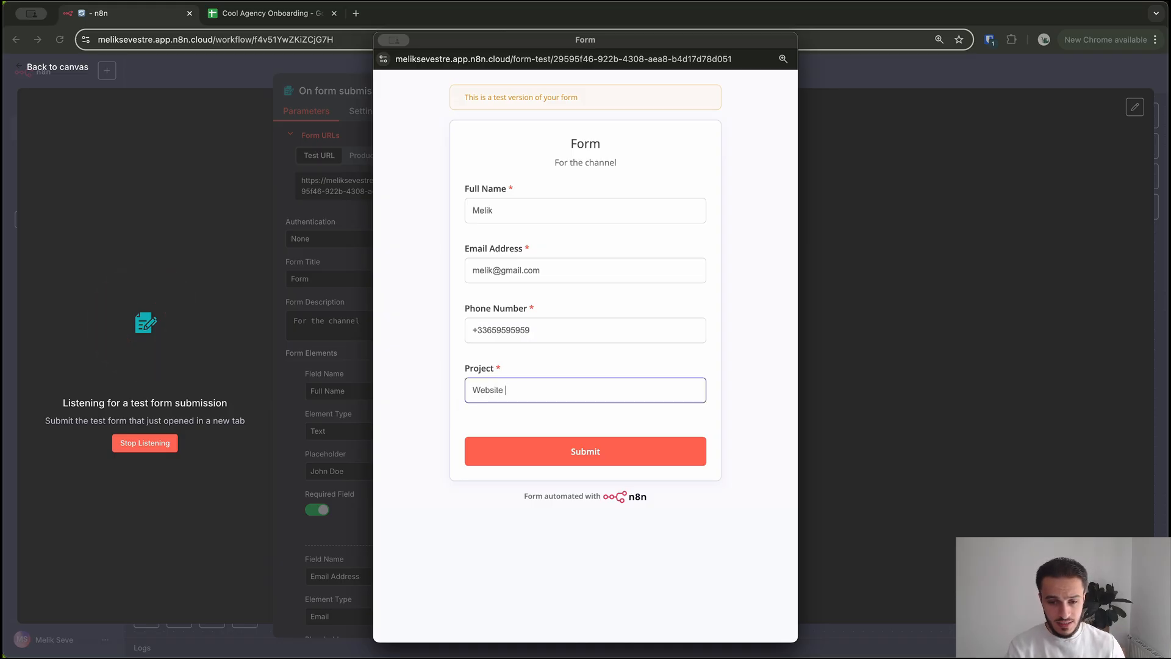
type("Design")
key("Return")
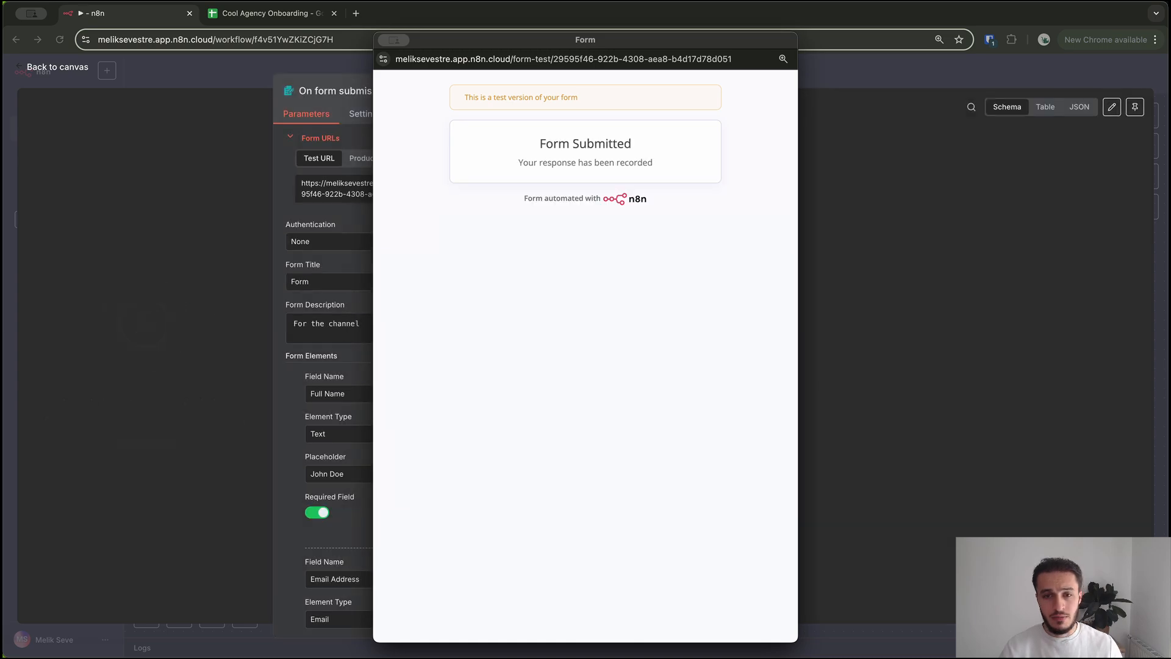
left_click(393, 40)
left_click(425, 64)
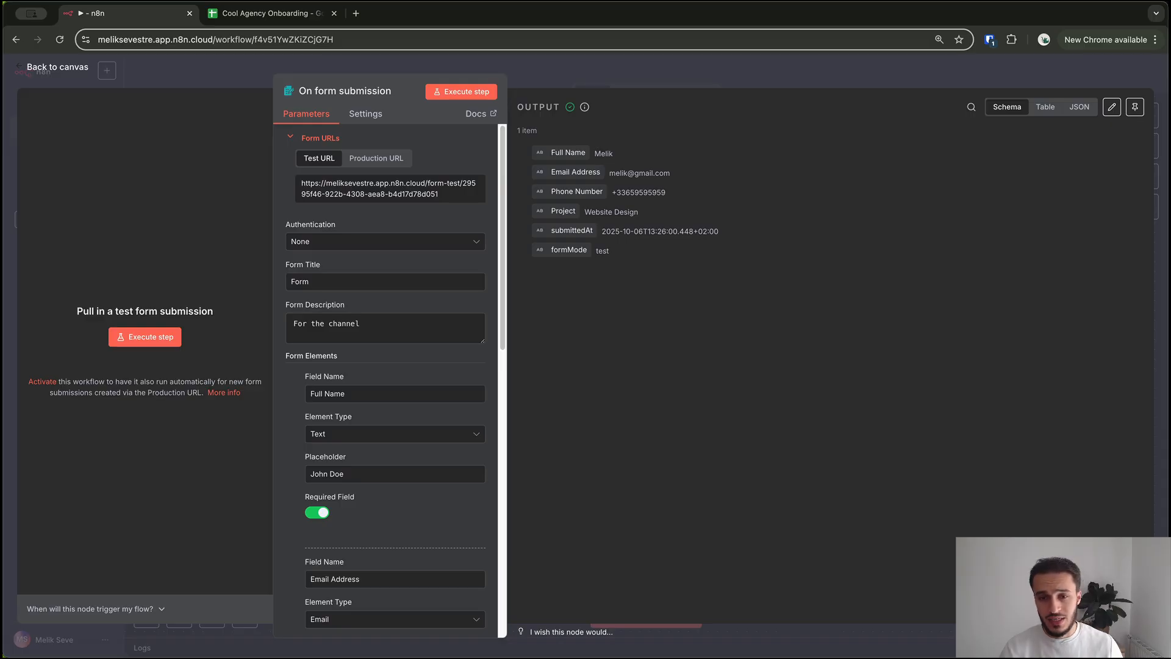
Search 'google' and add the Google Sheets 'Append row in sheet' action after the form trigger
key("Escape")
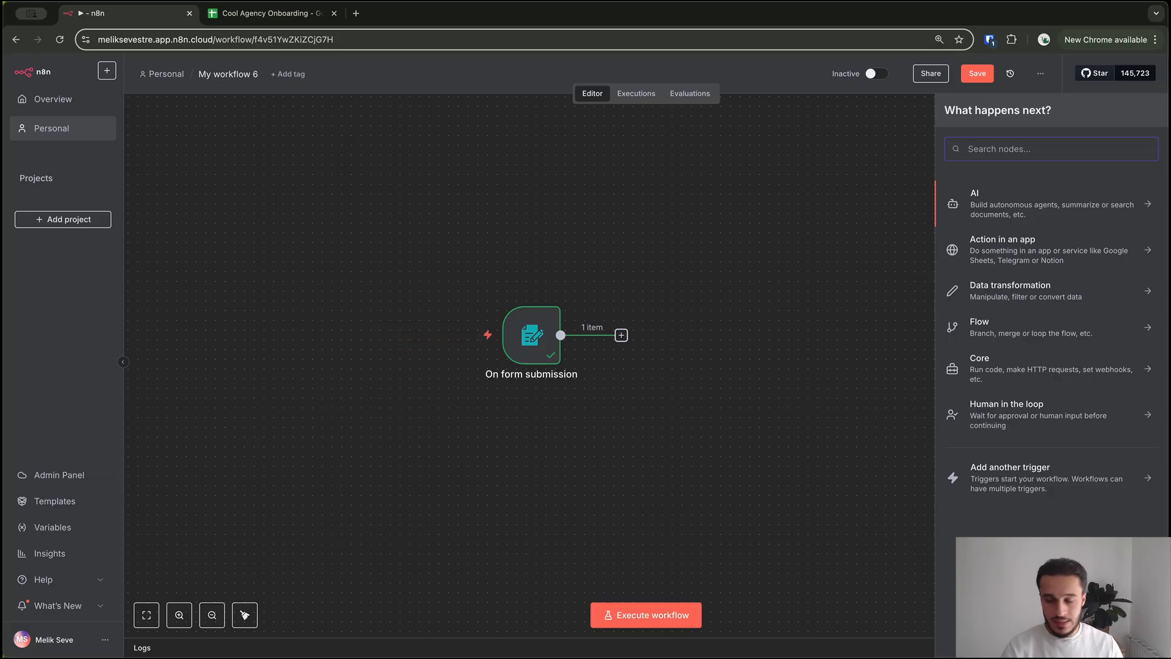
type("google")
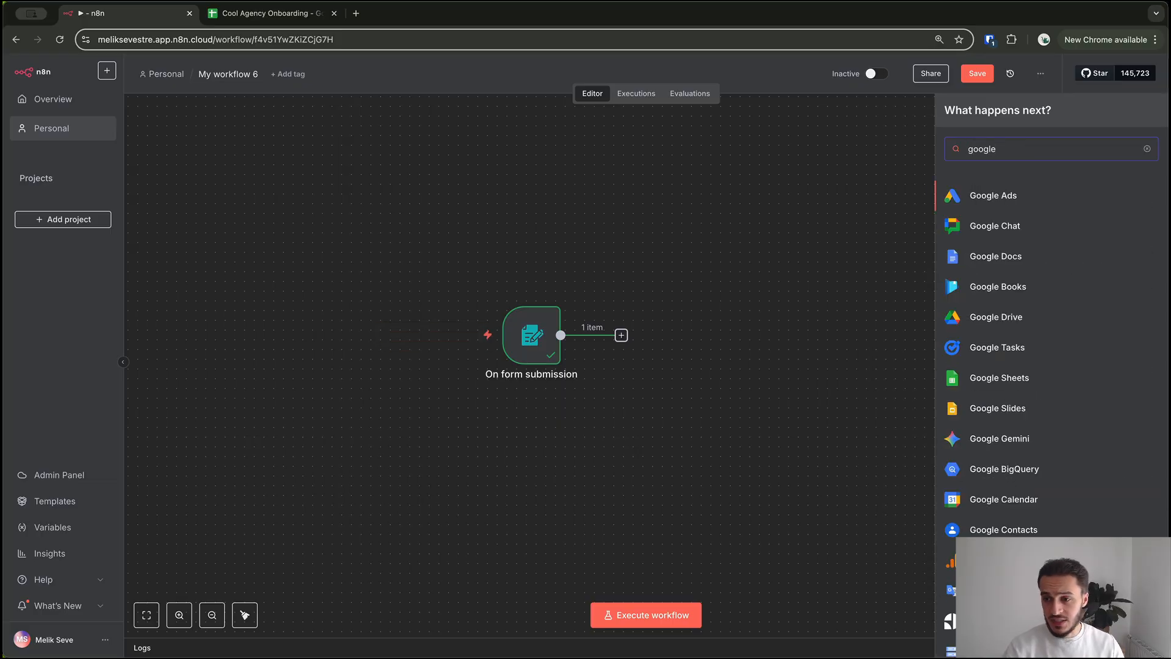
key("Down")
key("Down")
key("Down")
key("Down")
key("Down")
key("Down")
key("Return")
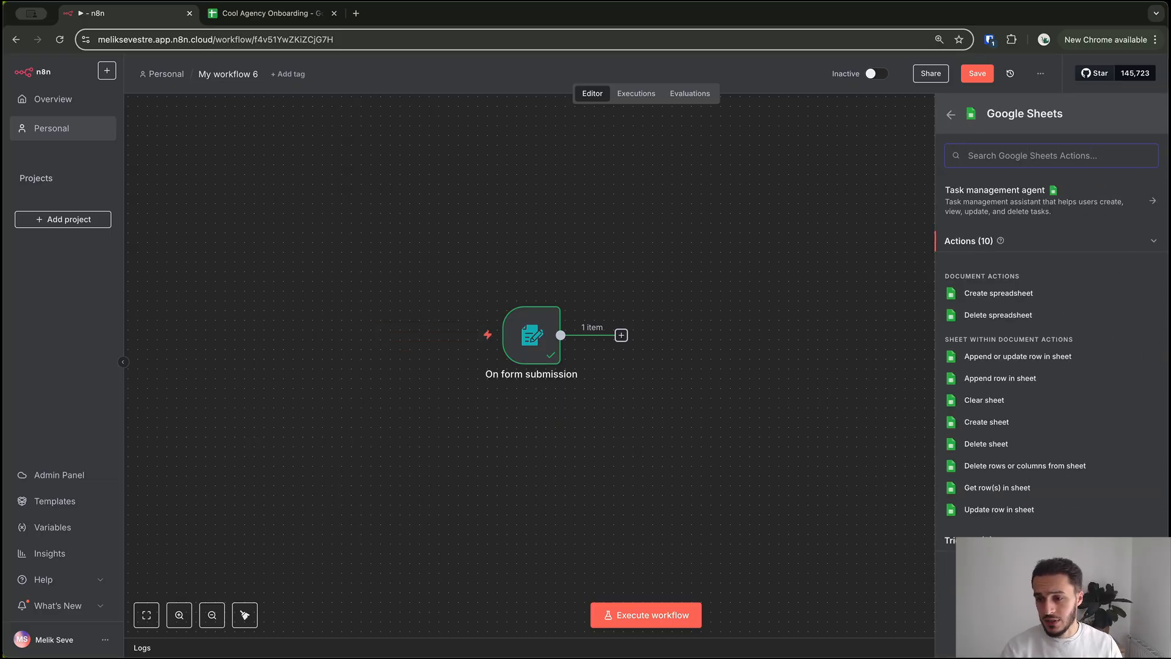
key("Return")
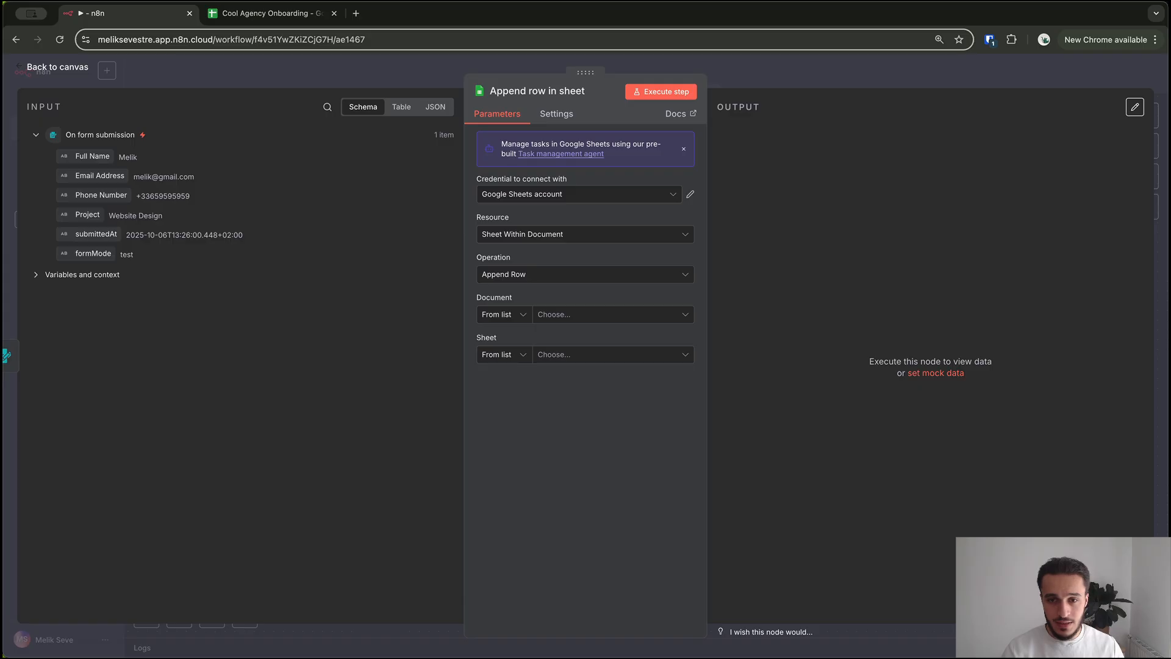
Create 'Google Sheets account 2' credential by signing in with Google and granting n8n access
left_click(690, 194)
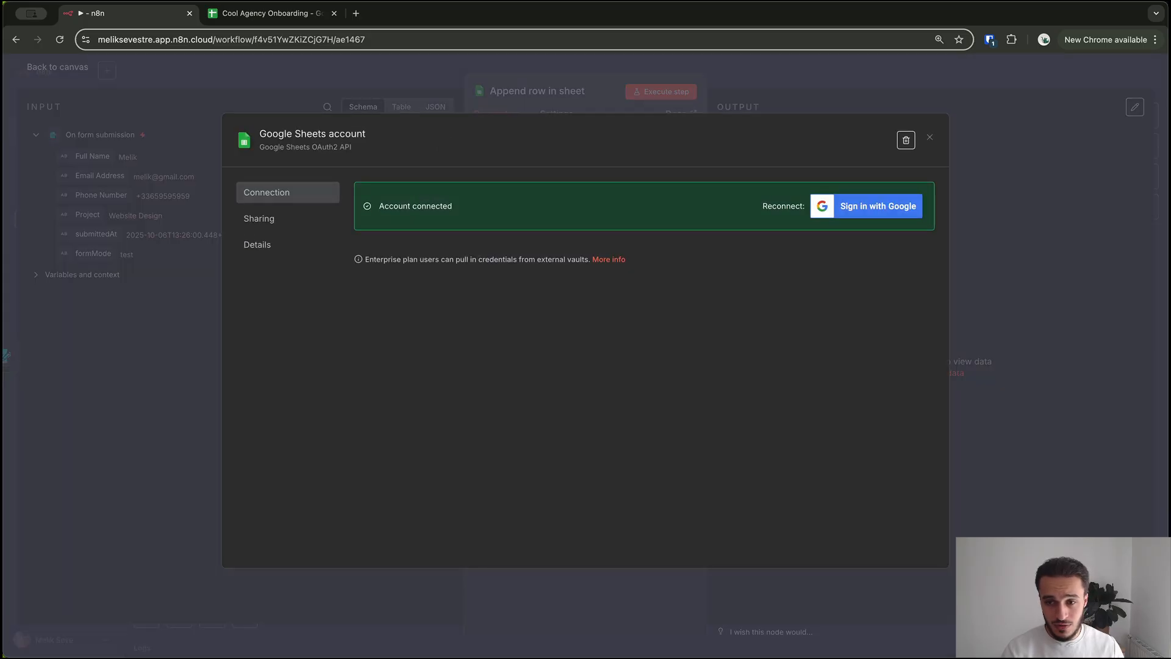
key("Escape")
left_click(568, 220)
left_click(568, 255)
left_click(412, 251)
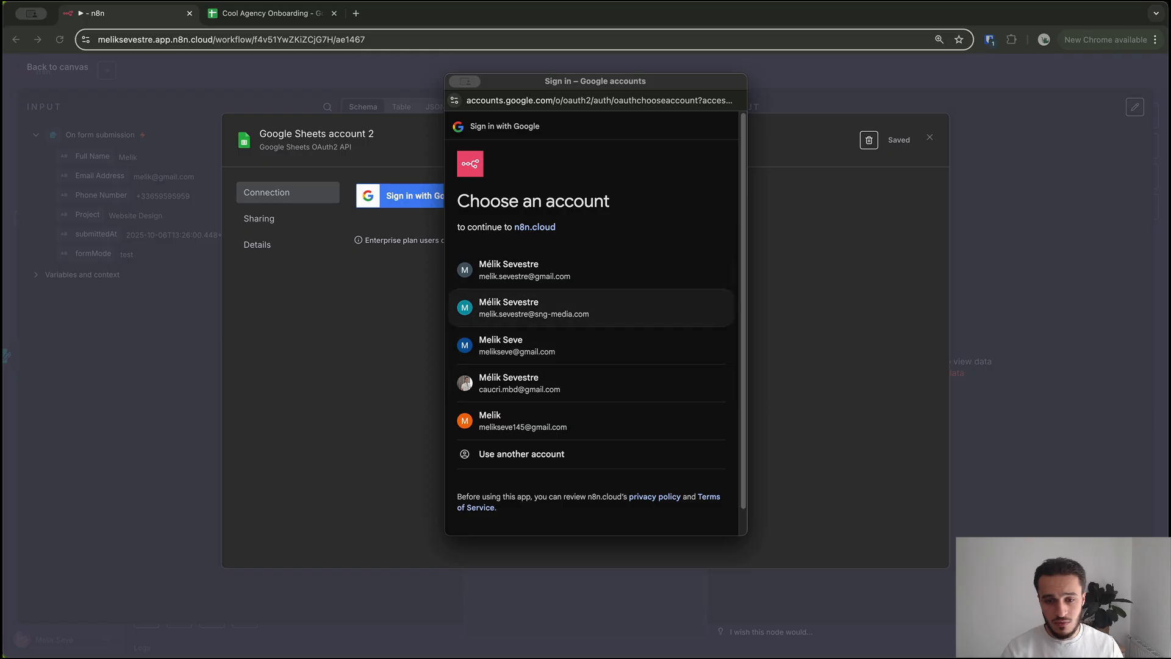
left_click(506, 346)
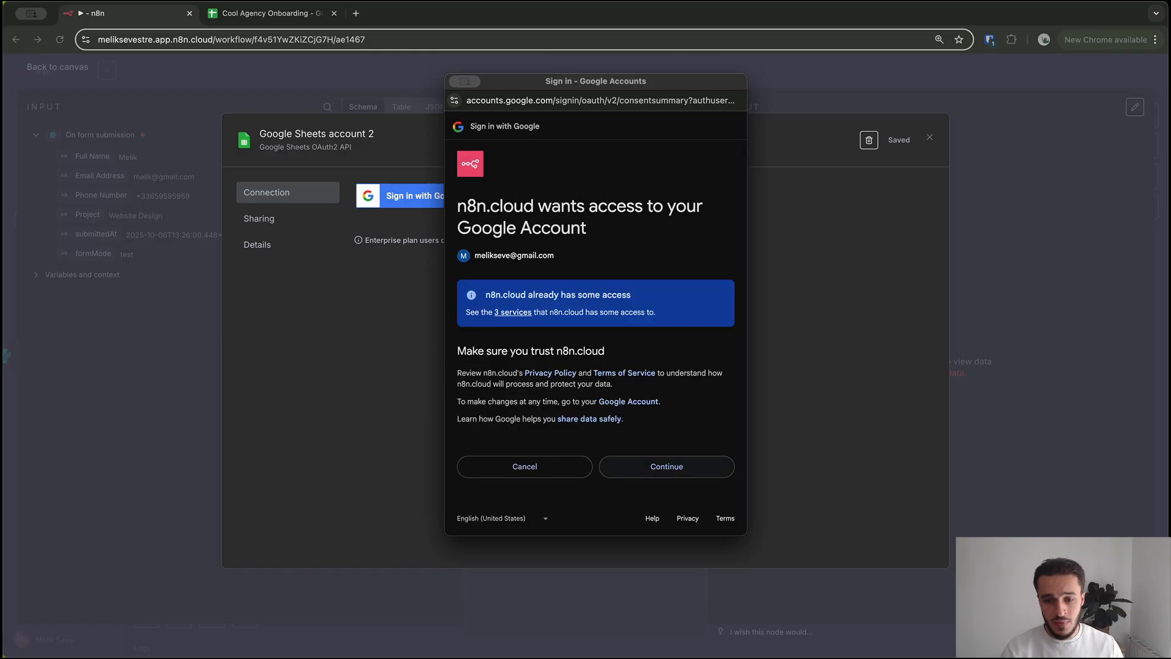
left_click(666, 466)
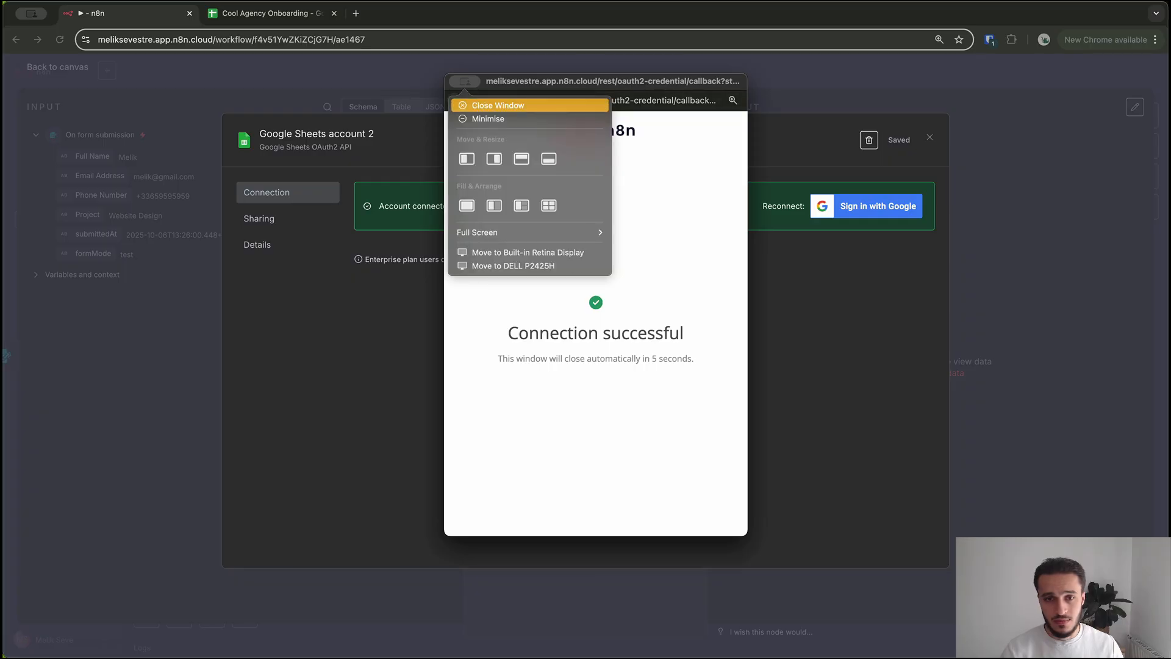
left_click(930, 137)
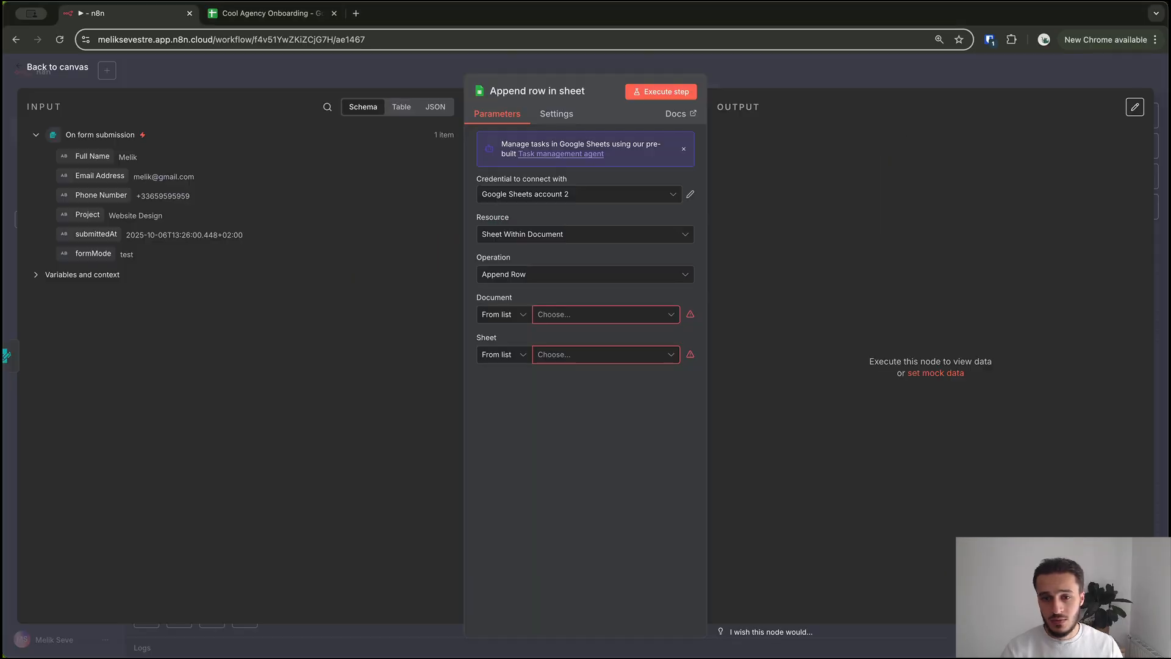
Use the original Google Sheets account, document Cool Agency Onboarding, and sheet Client Infos
left_click(579, 194)
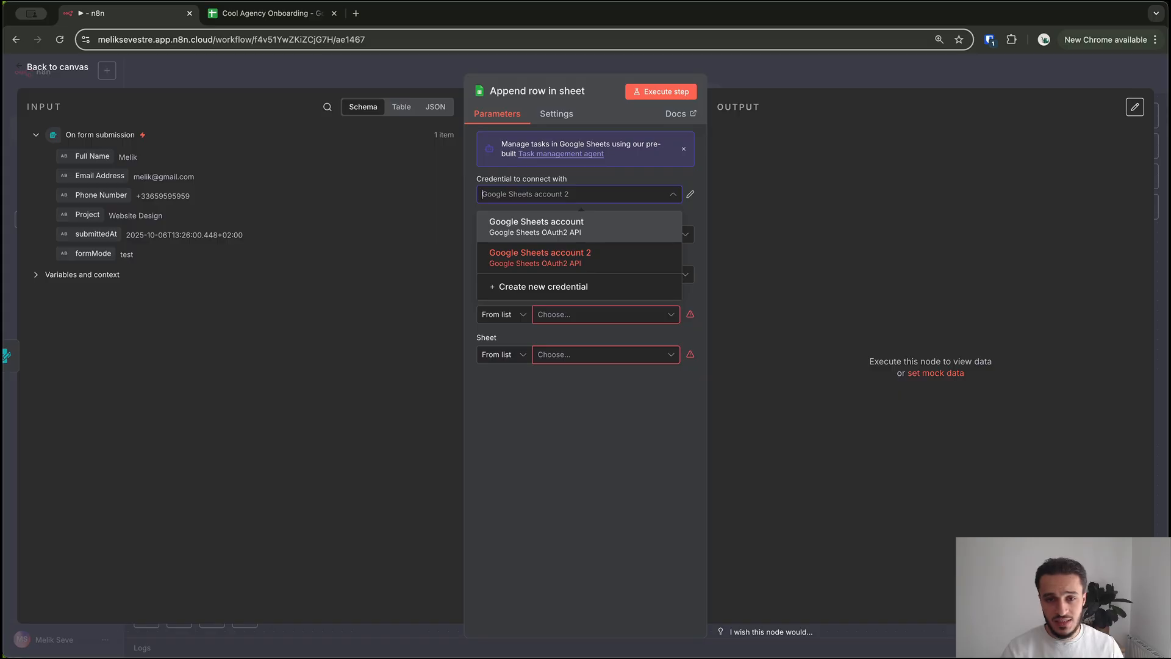
left_click(536, 225)
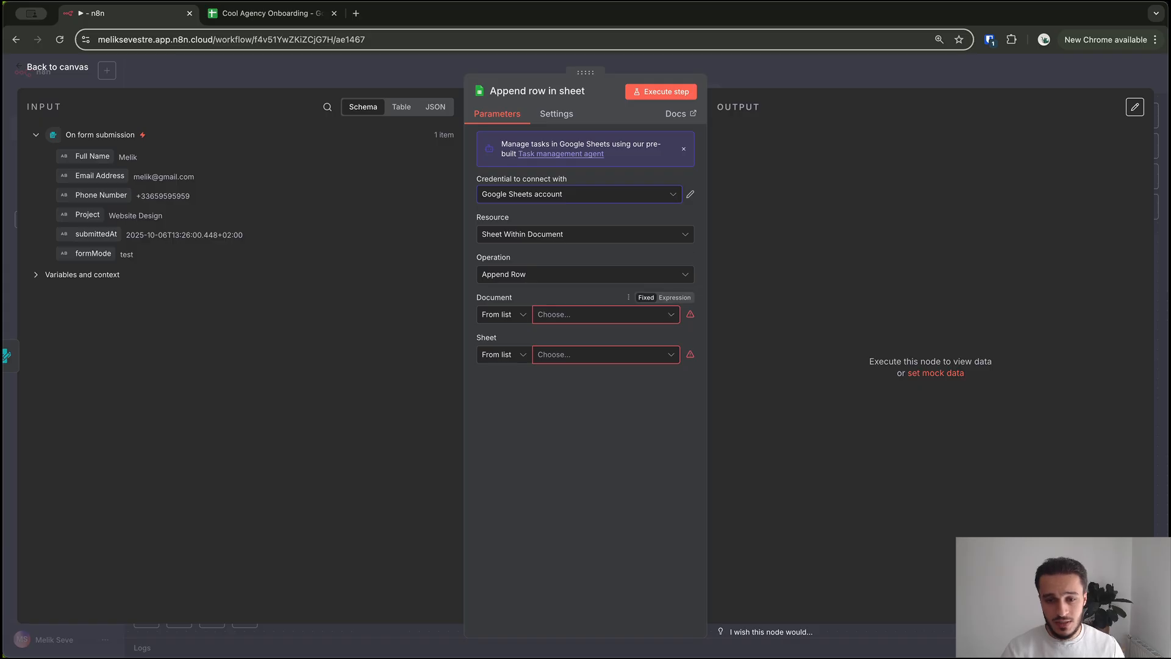
left_click(606, 315)
left_click(505, 315)
left_click(504, 315)
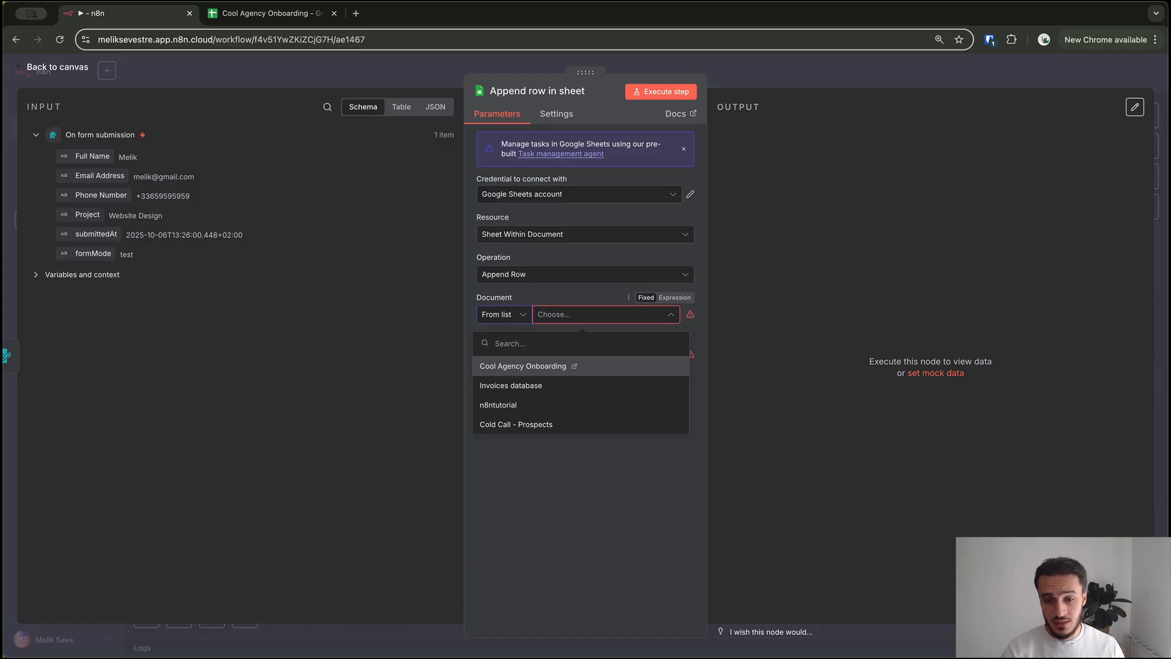
left_click(523, 366)
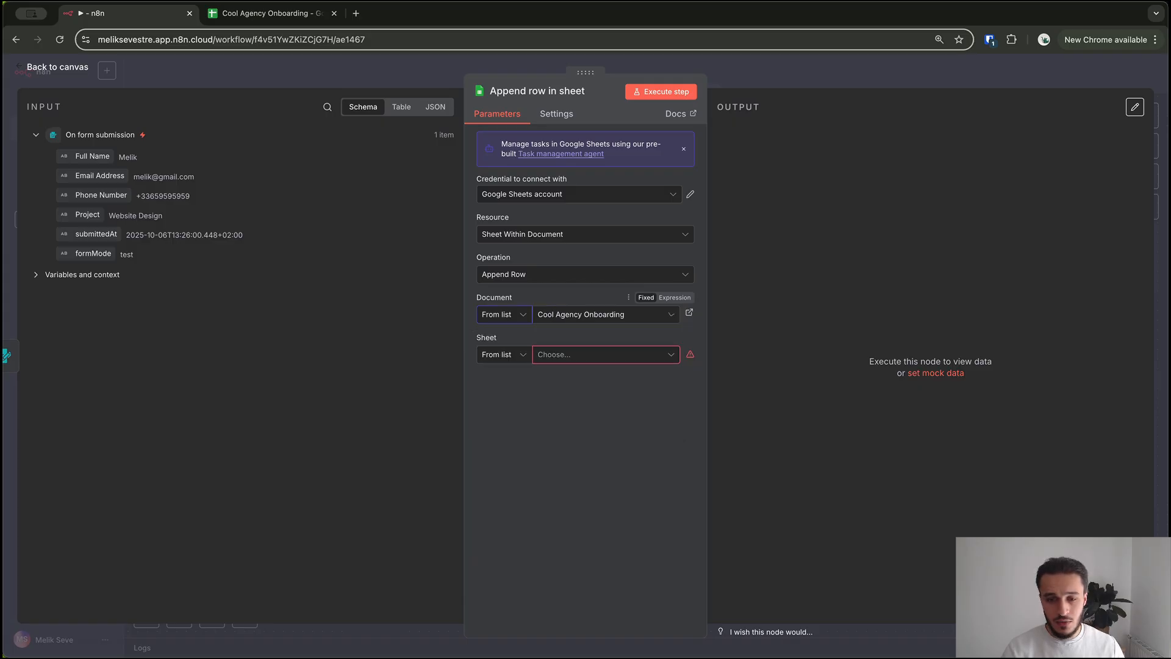
left_click(606, 355)
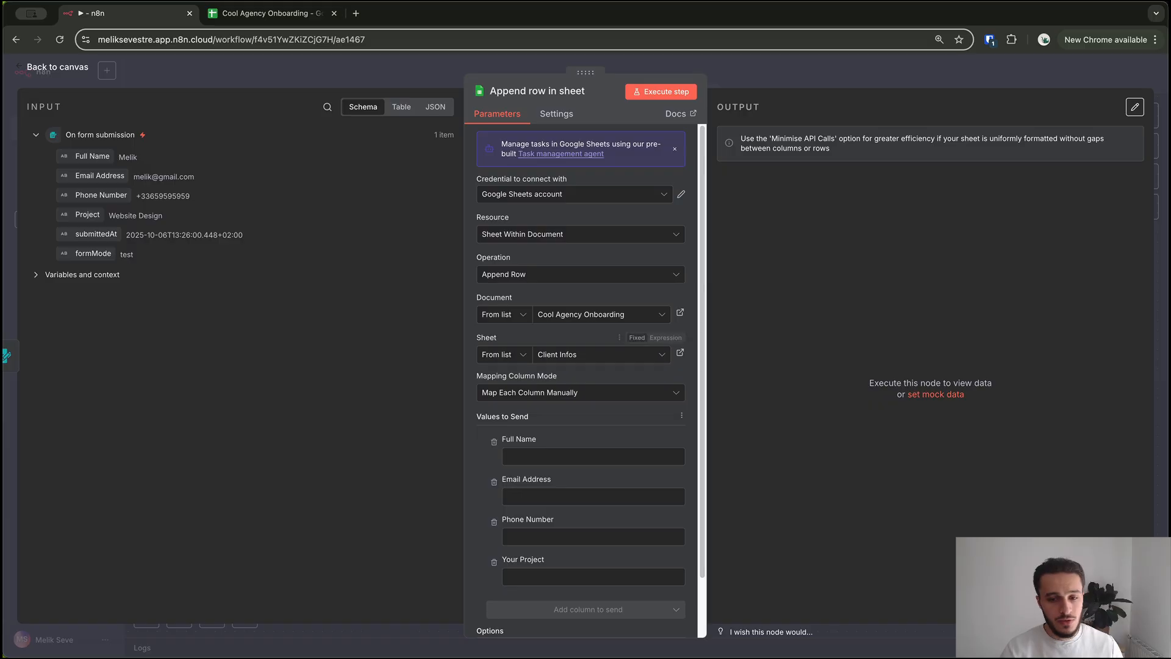
Map the form's Full Name, email, phone and Project fields into the four sheet columns
scroll(580, 391, "down", 2)
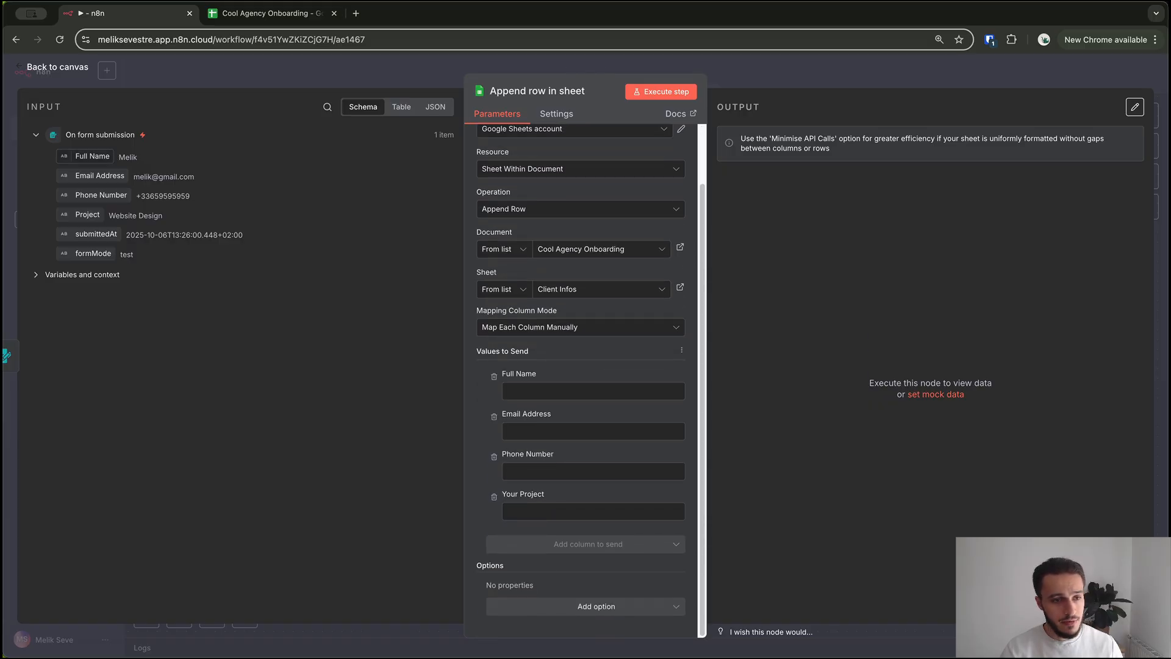
left_click_drag(91, 156, 549, 391)
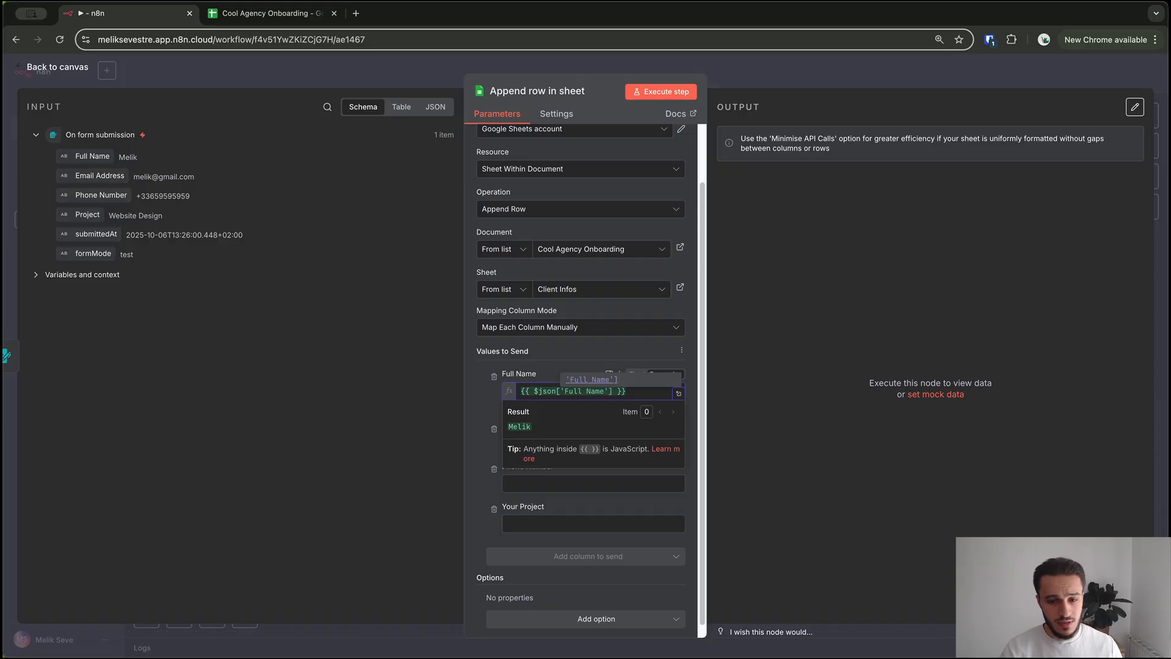
left_click(549, 352)
left_click_drag(91, 176, 537, 444)
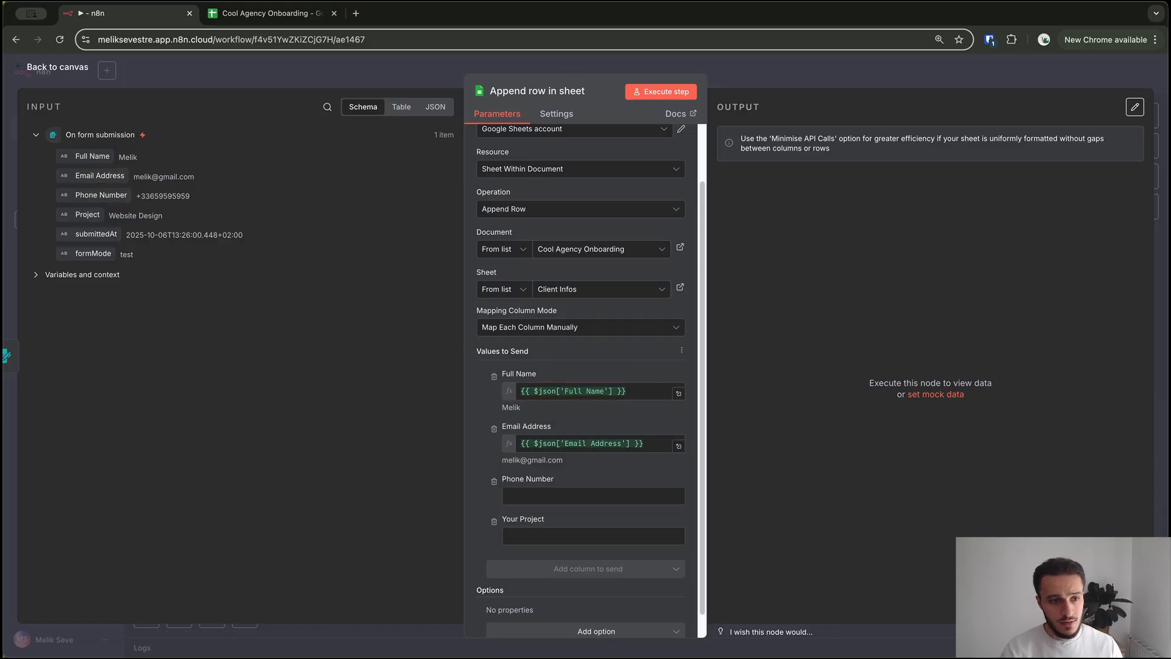
left_click_drag(98, 195, 534, 497)
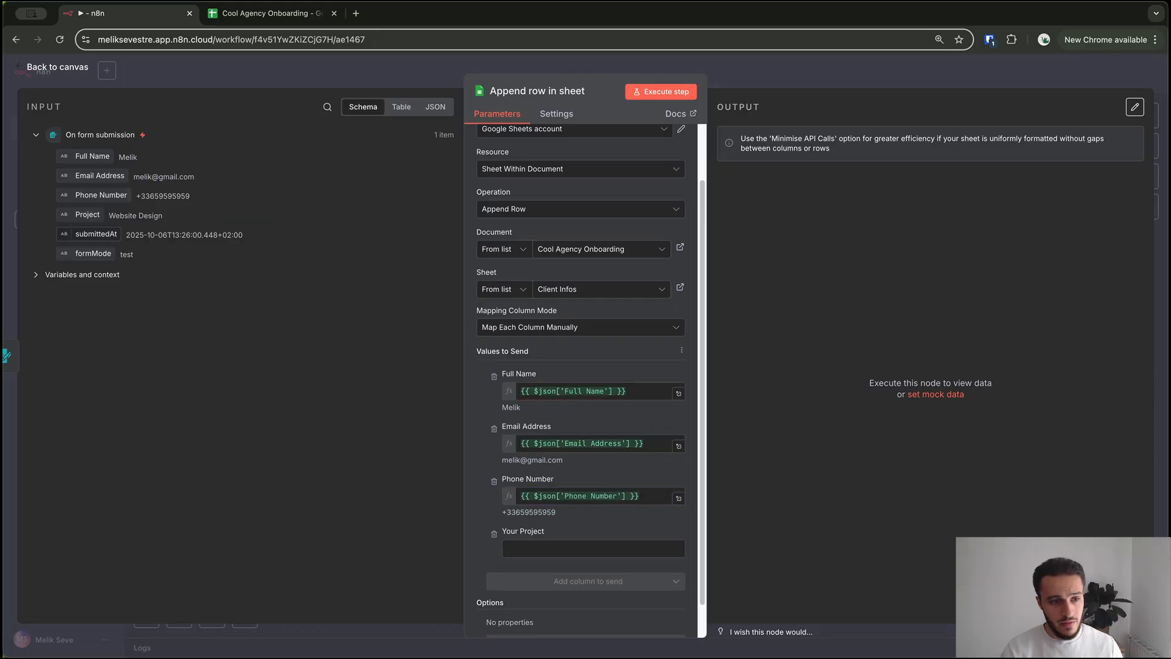
left_click_drag(87, 214, 519, 550)
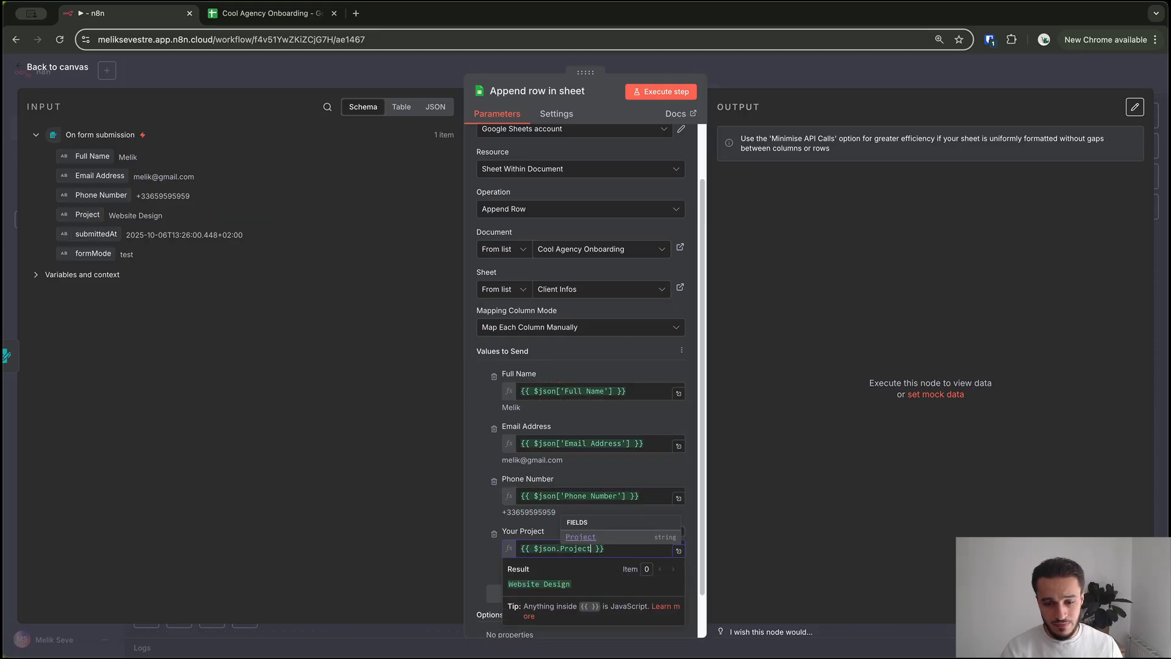
Run the Append row step as a test, leaving options unchanged, then return to the canvas
scroll(580, 488, "down", 2)
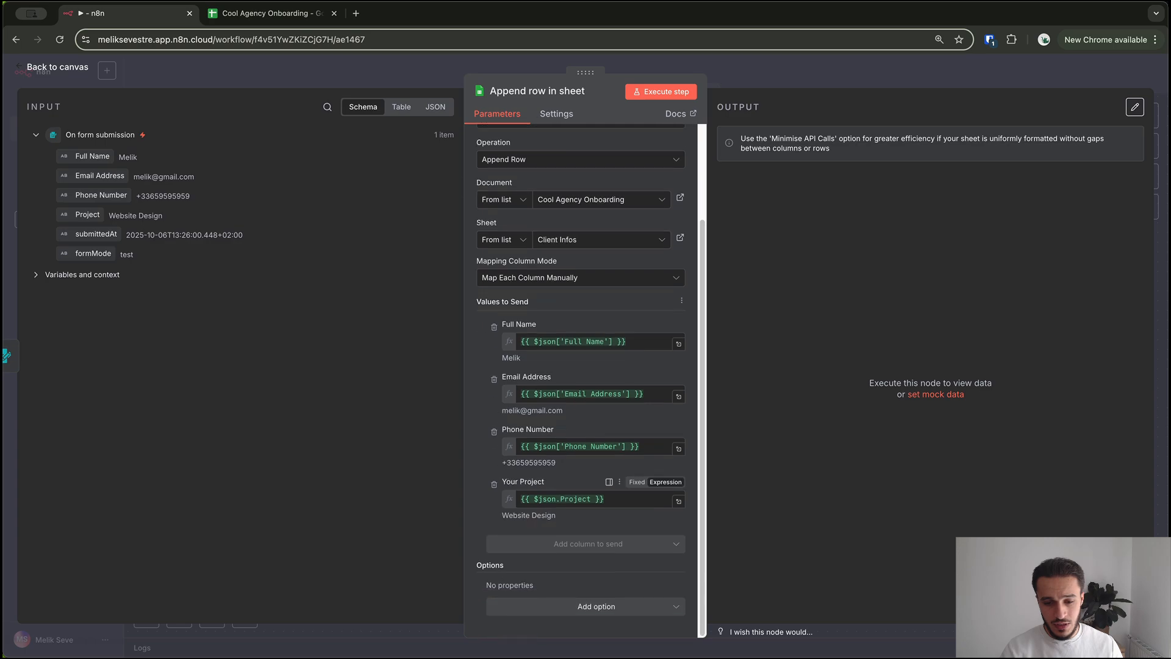
left_click(597, 606)
left_click(597, 606)
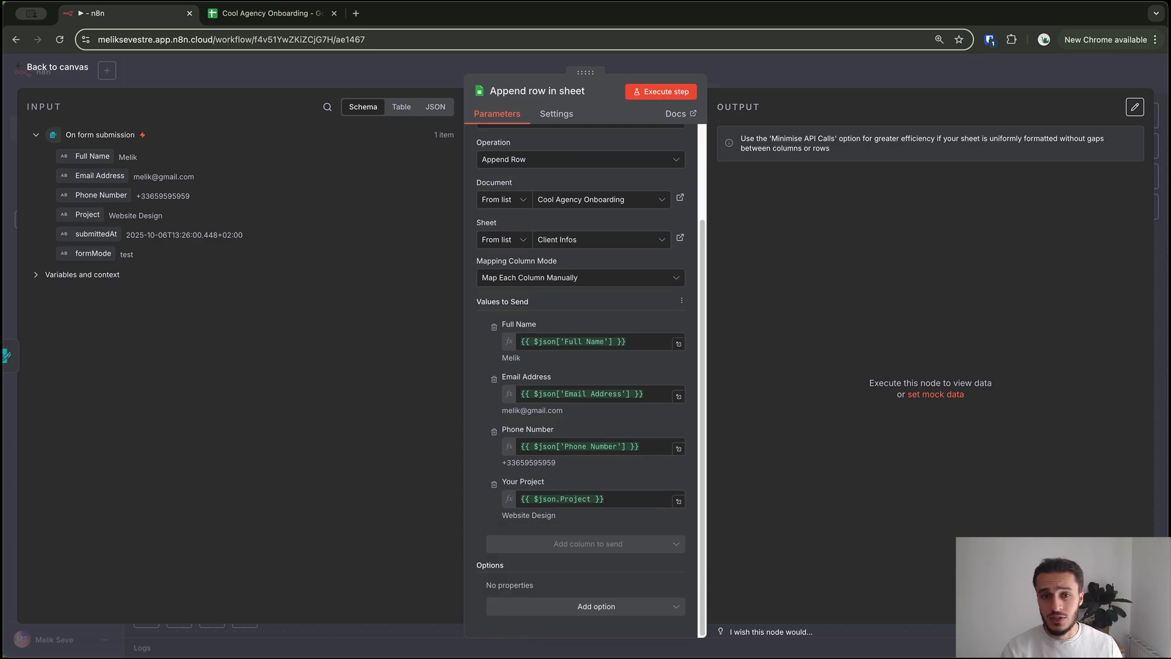
left_click(661, 92)
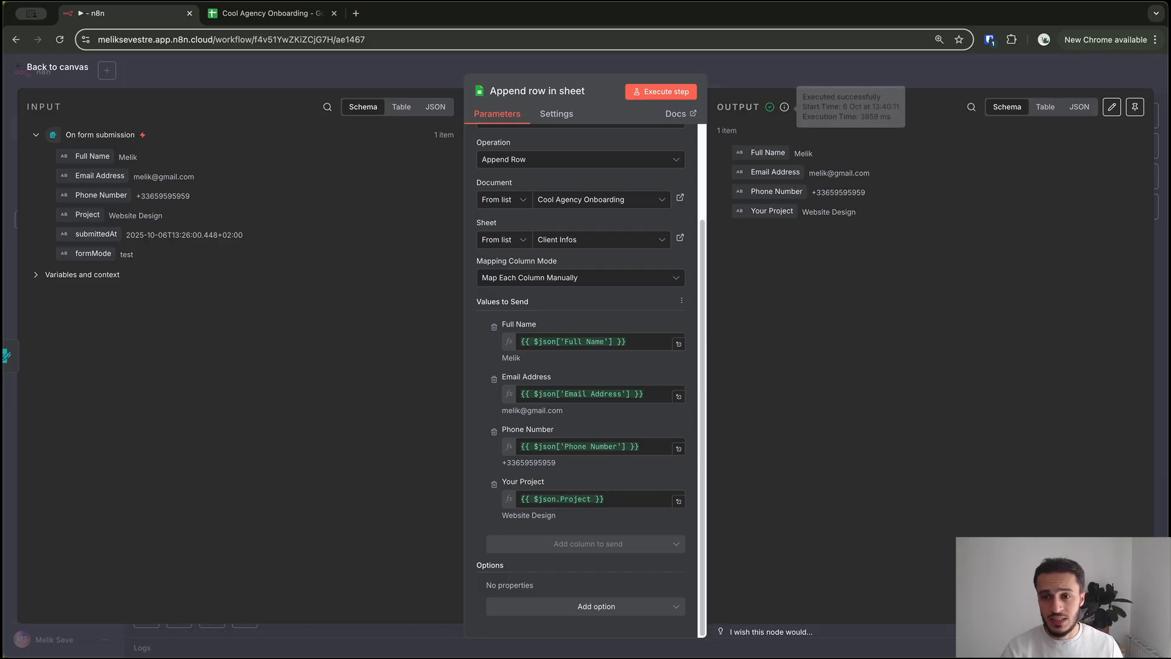
key("Escape")
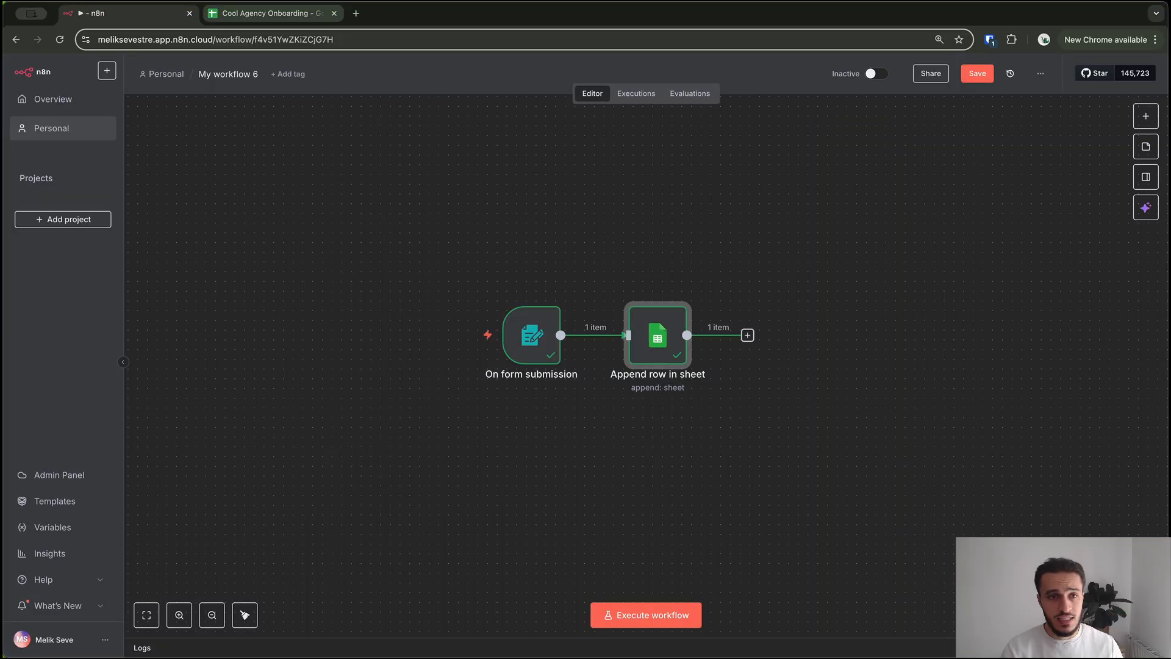
left_click(269, 13)
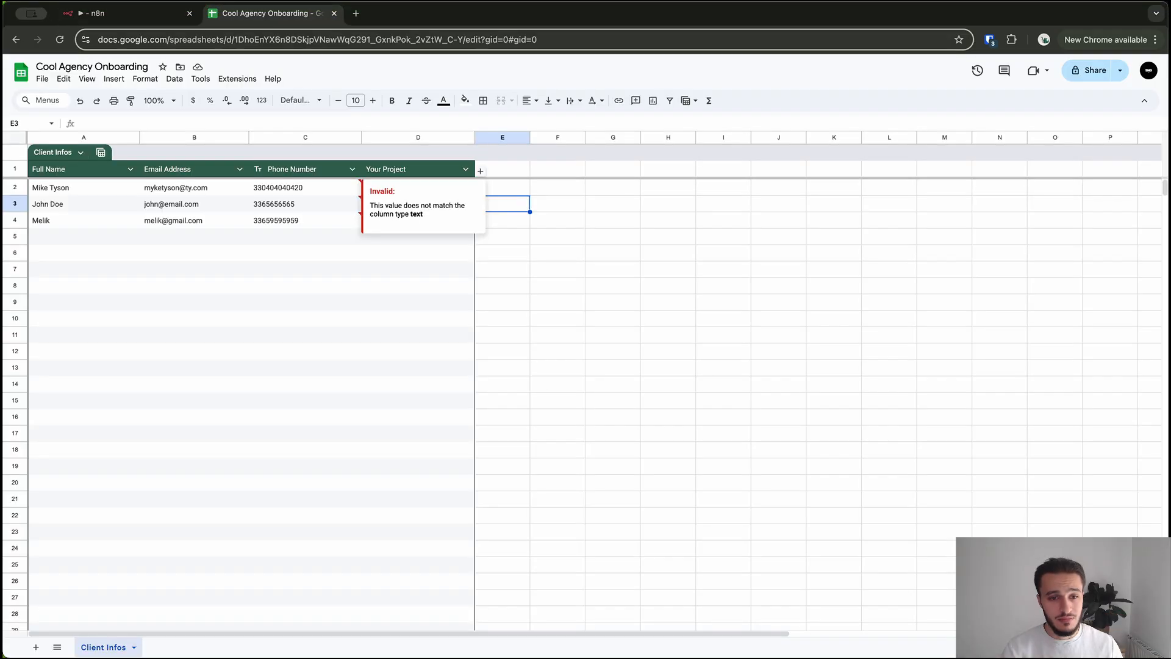
left_click(418, 269)
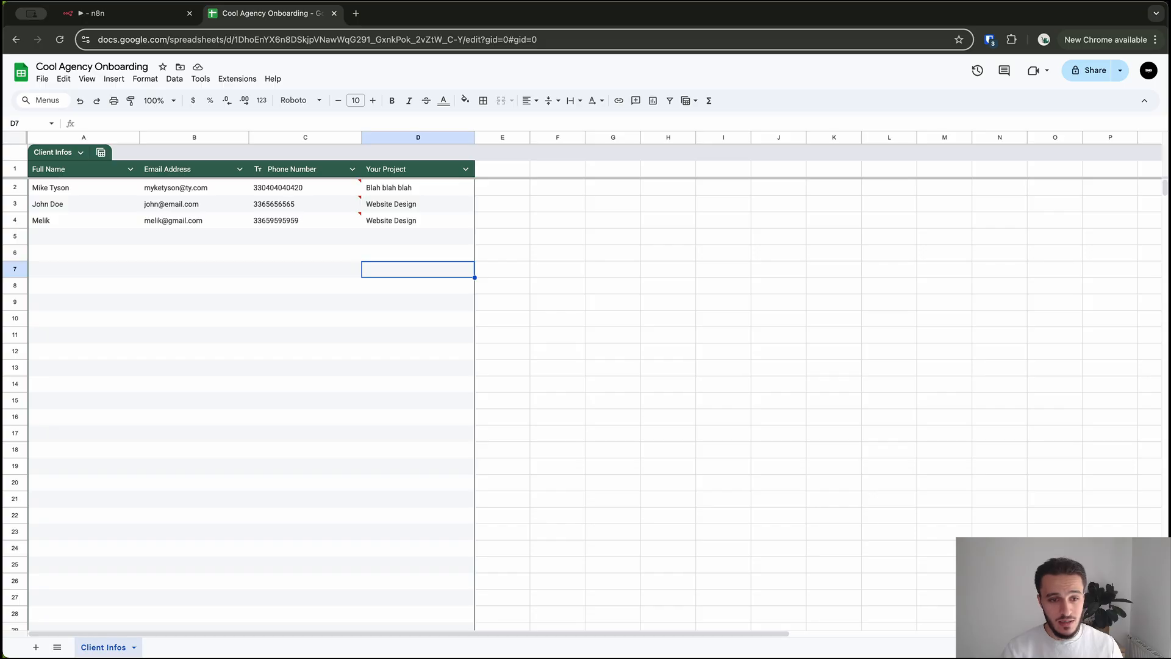
left_click(418, 302)
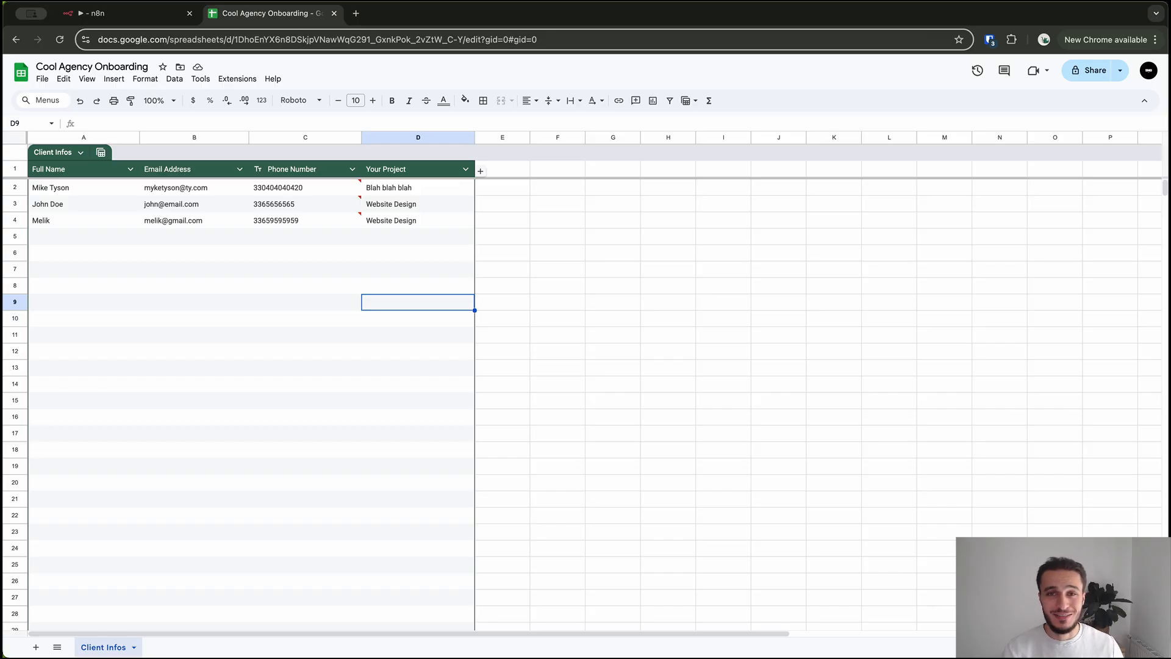
key("ctrl+Tab")
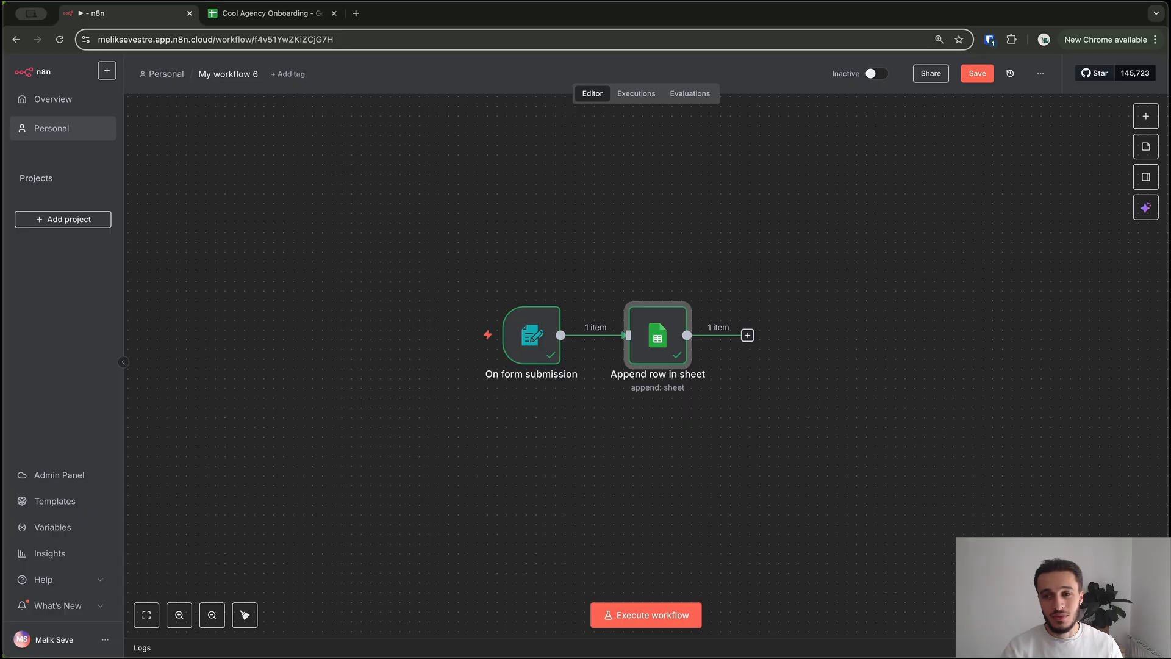
Activate the workflow, dismissing the activation notice and the Production Checklist popover
left_click(877, 73)
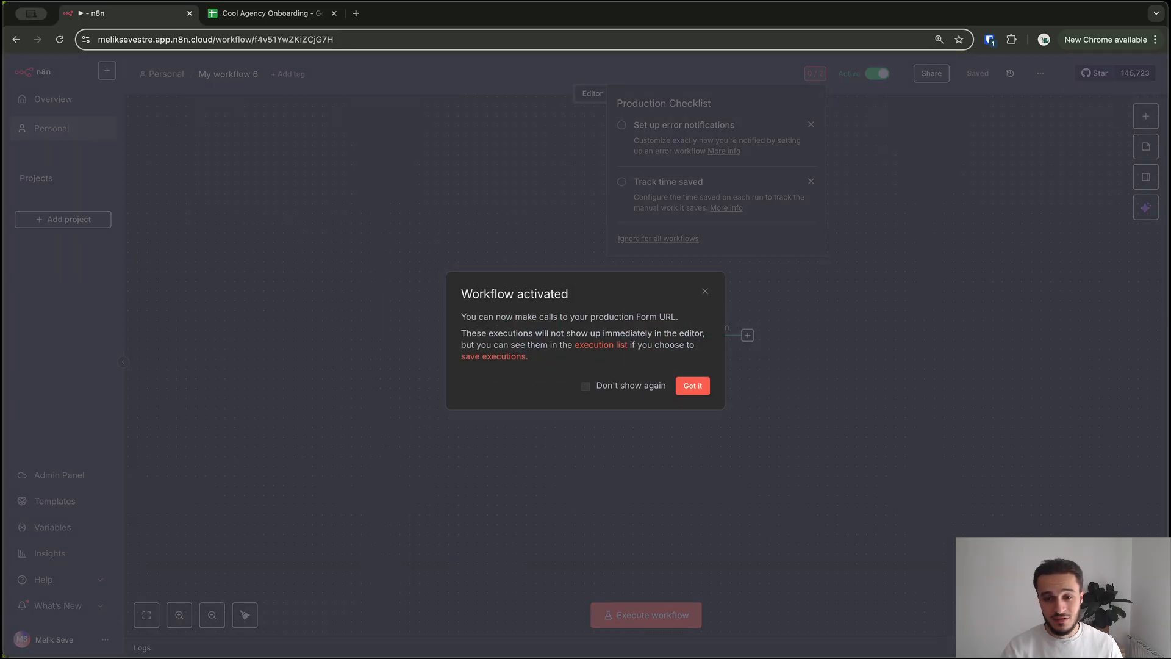
left_click(690, 385)
left_click(747, 421)
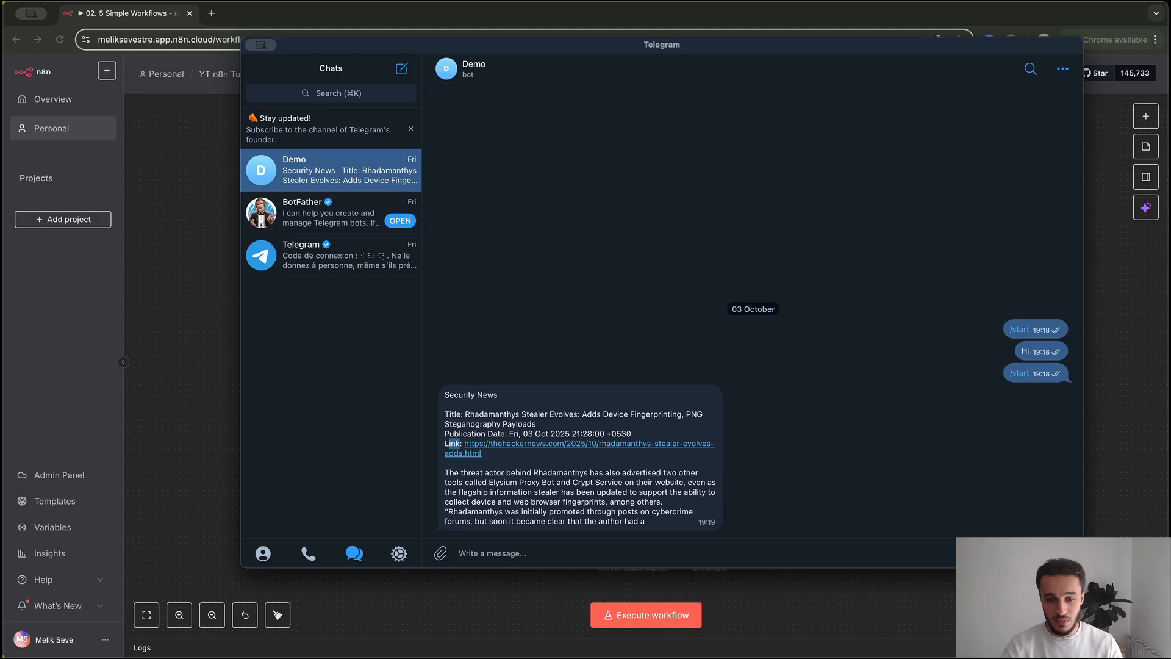
Check the Security News message's publication date and Link line in the Demo bot chat
left_click_drag(445, 434, 631, 434)
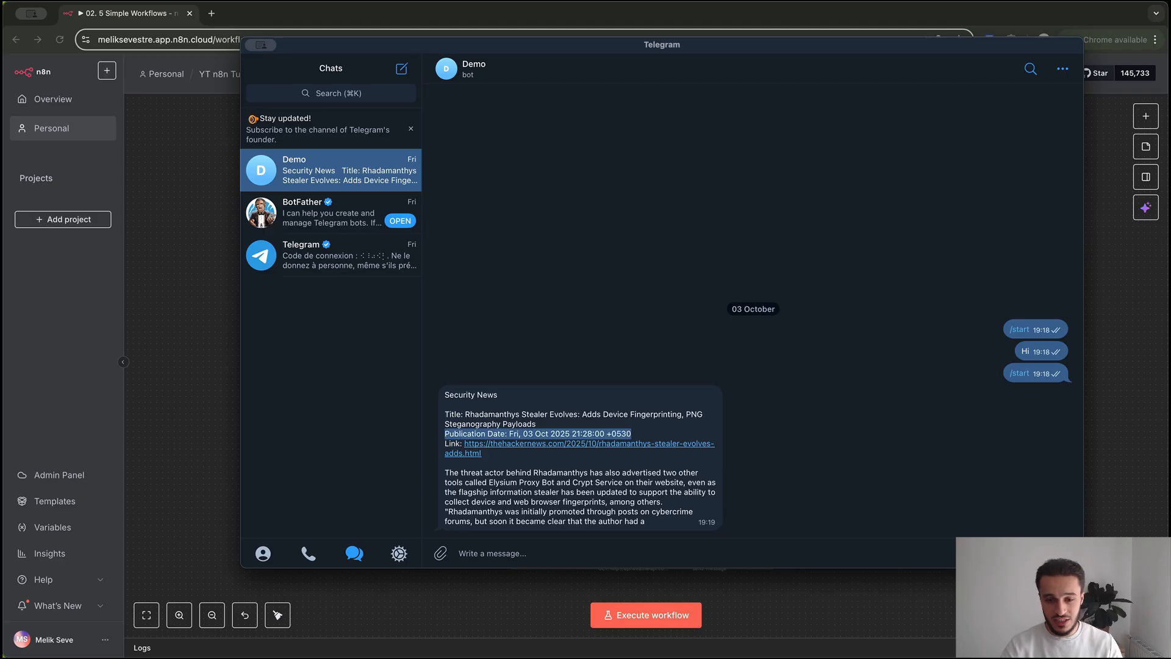
left_click(632, 435)
double_click(452, 443)
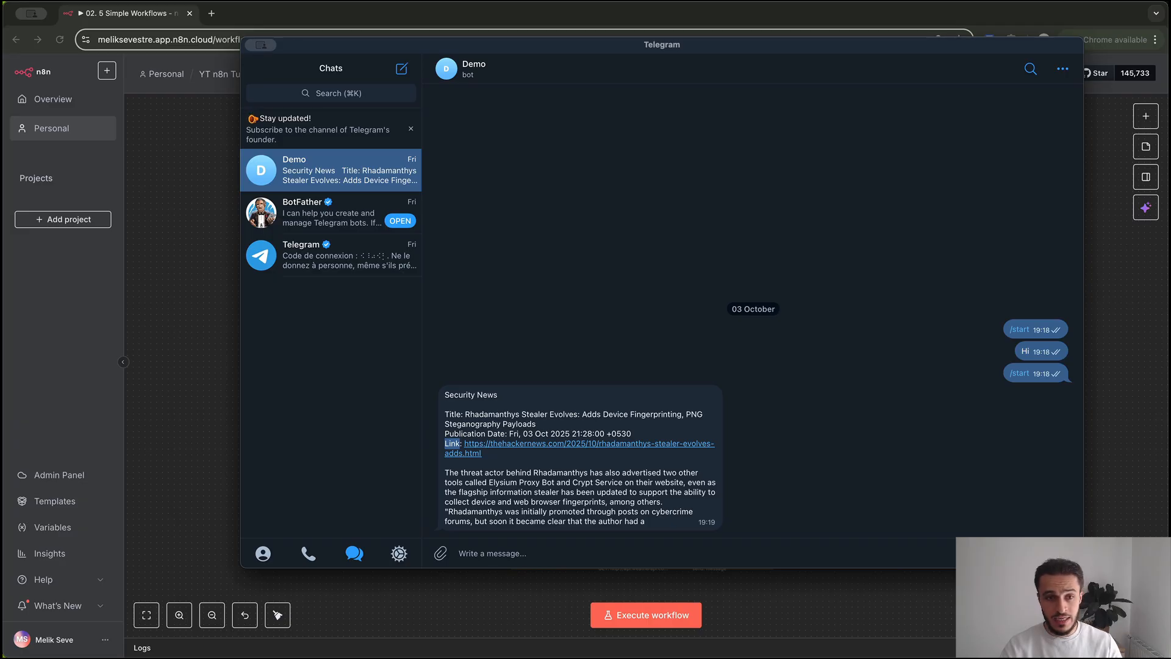
left_click(331, 93)
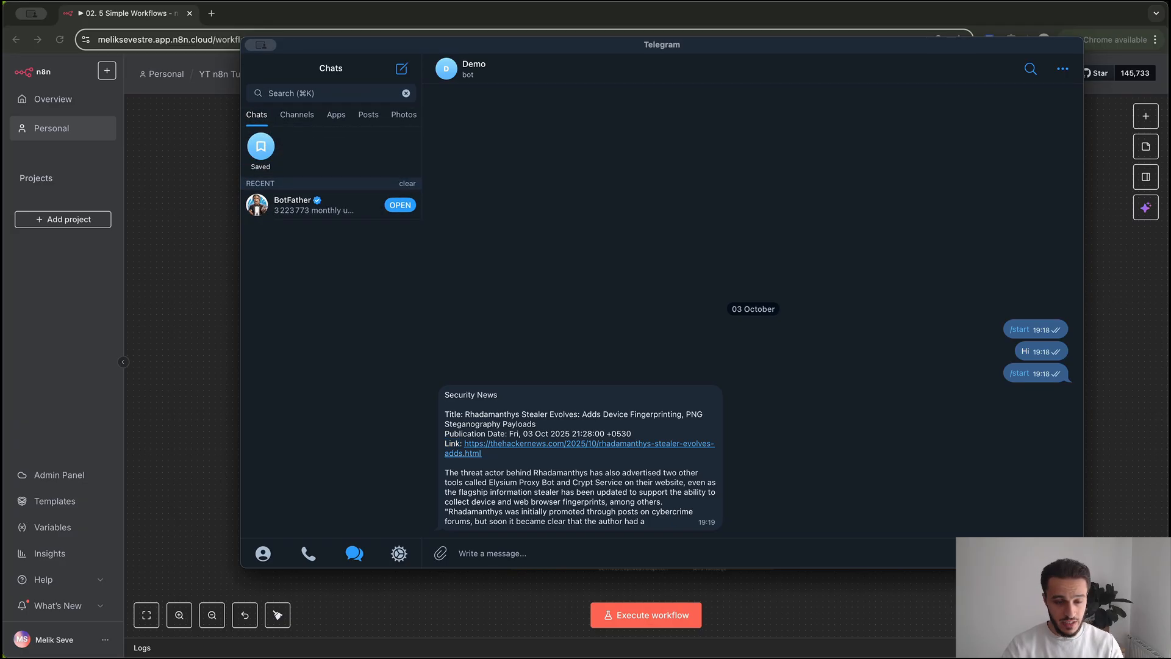
Open the BotFather chat and send the /newbot command
type("botfather")
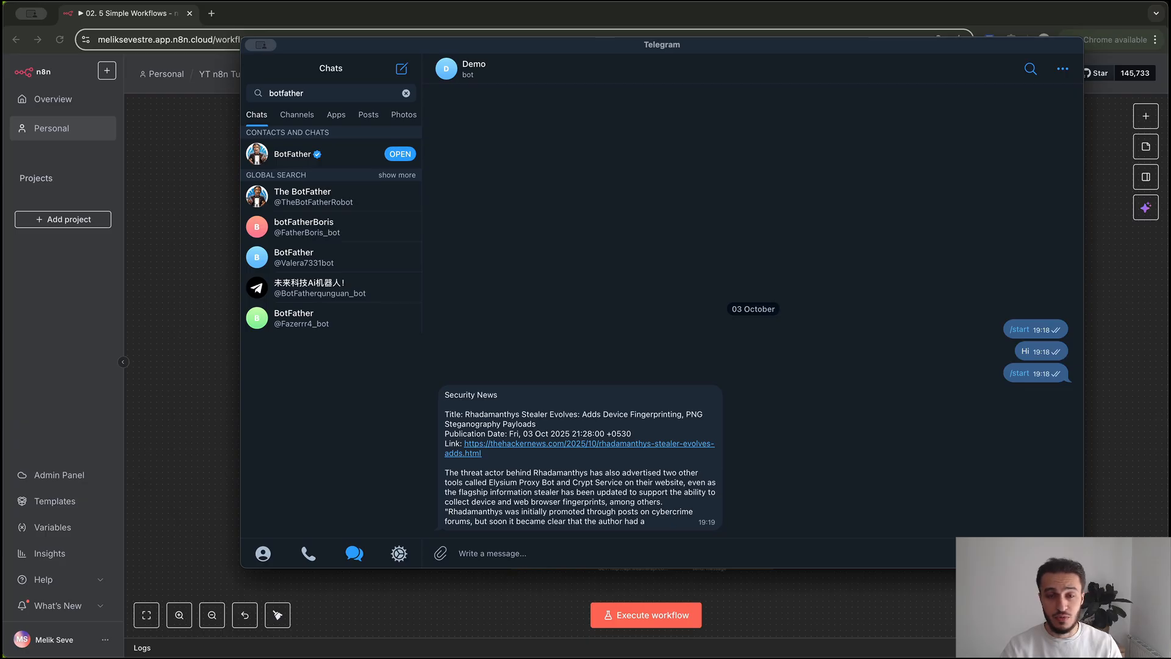
key("Return")
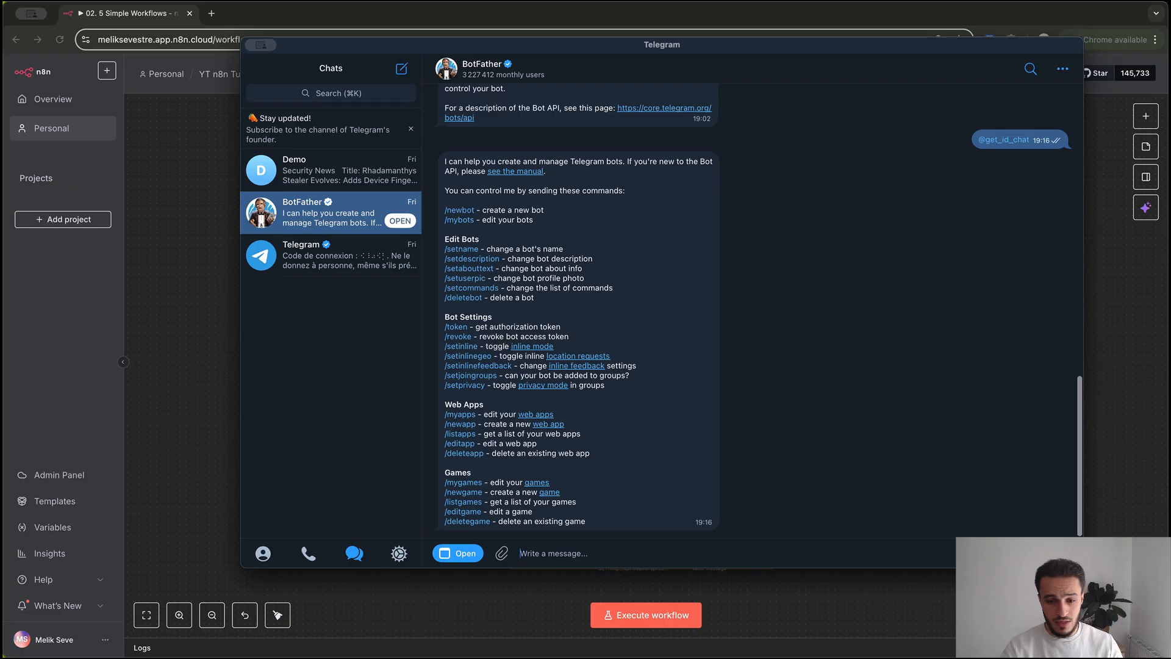
type("/newbot")
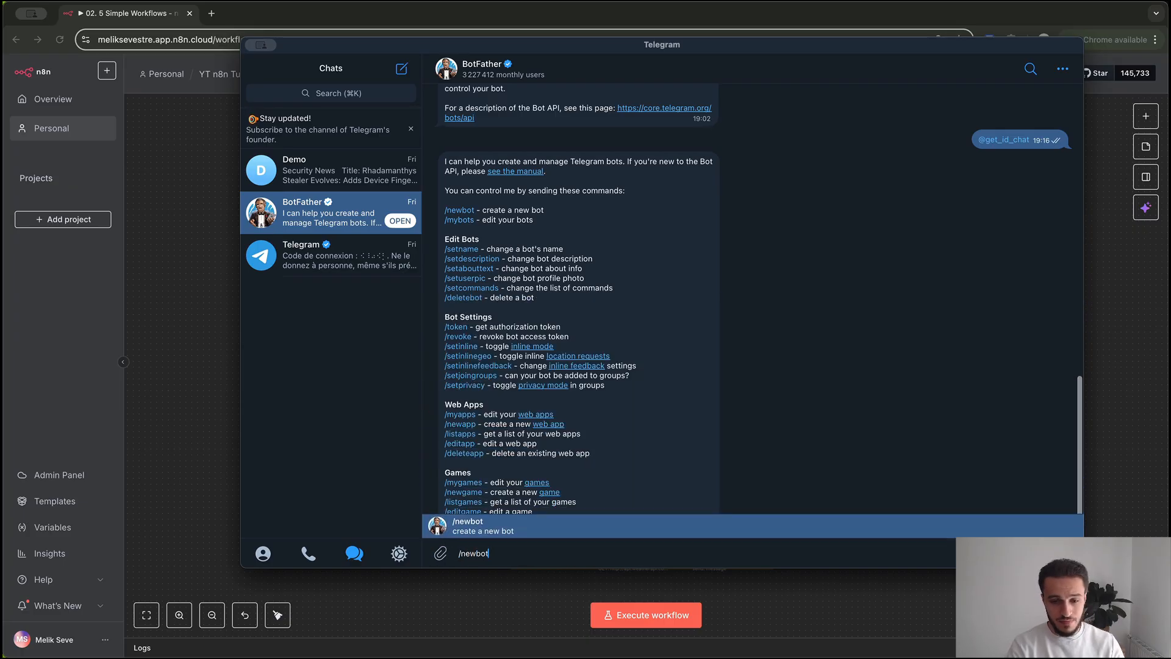
key("Return")
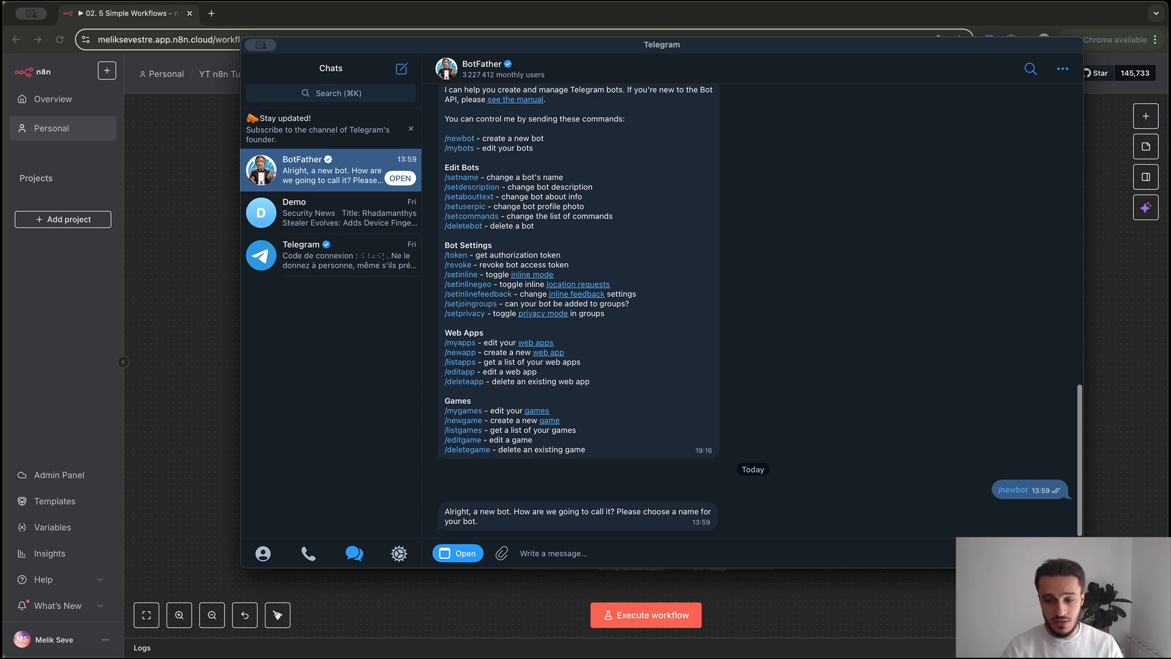
Name the bot HackerNews Bot and, after hackernews_feed_bot fails, use username Hackernews_botbot
type("HackerNews Bot")
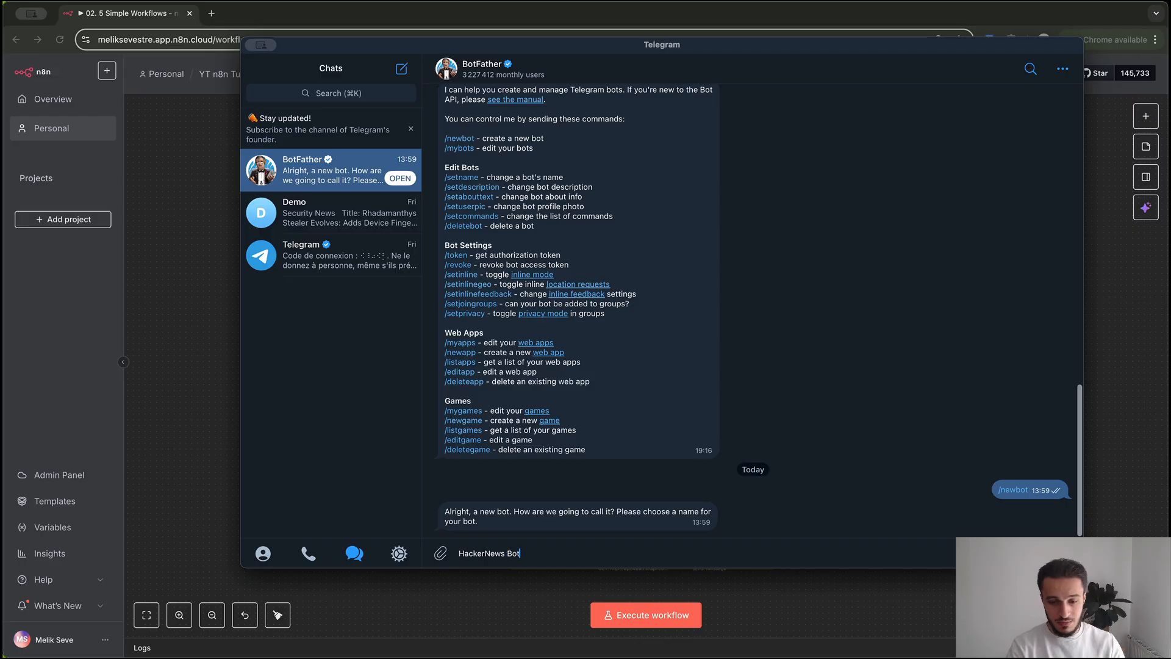
key("Return")
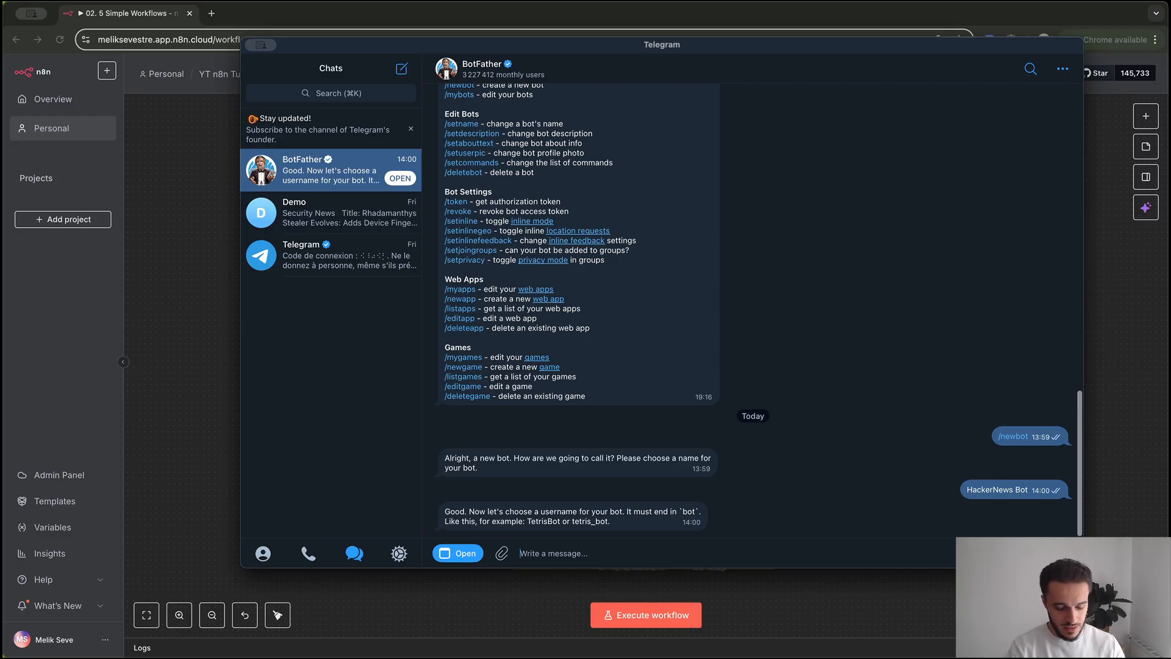
type("hackernews_")
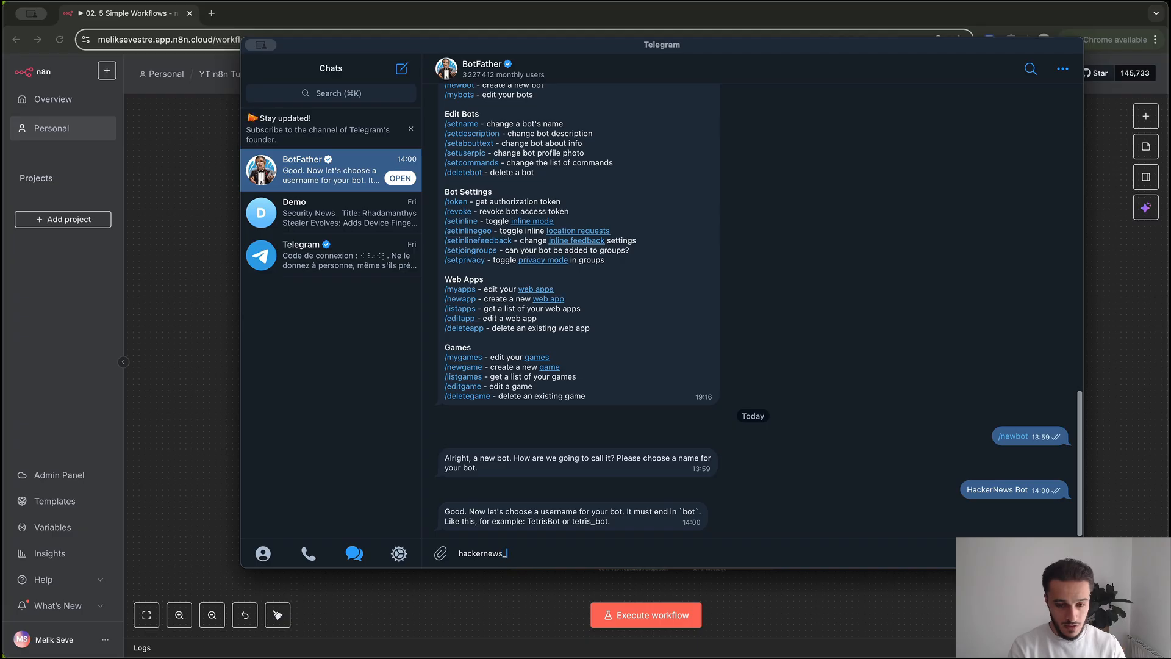
type("feed_bot")
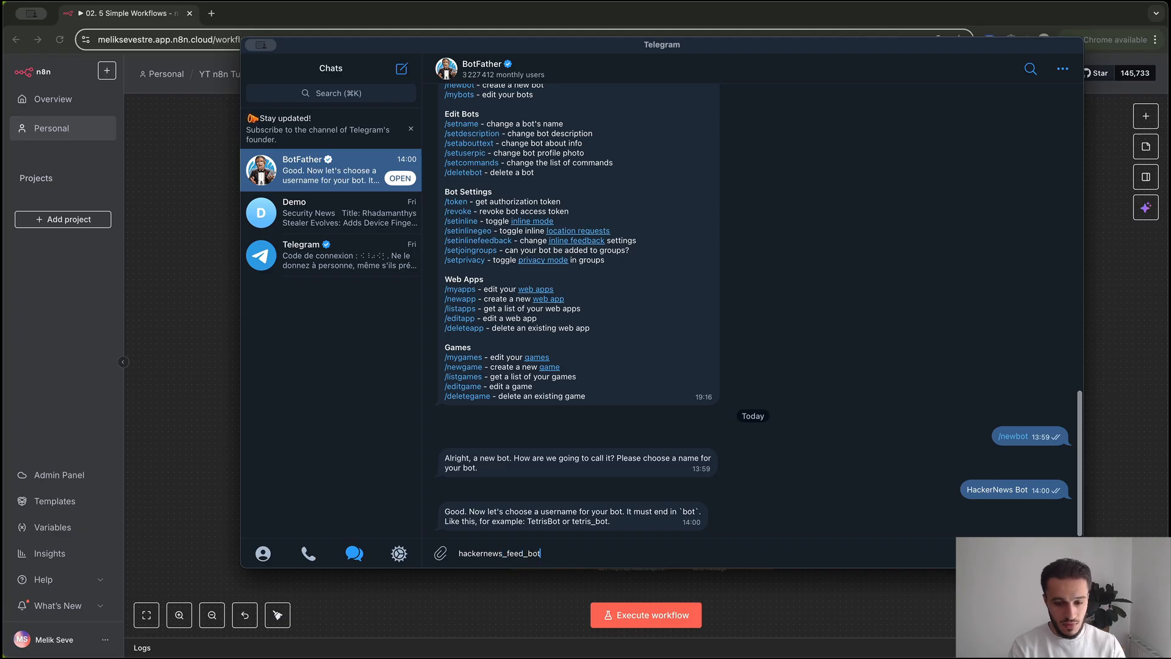
key("Return")
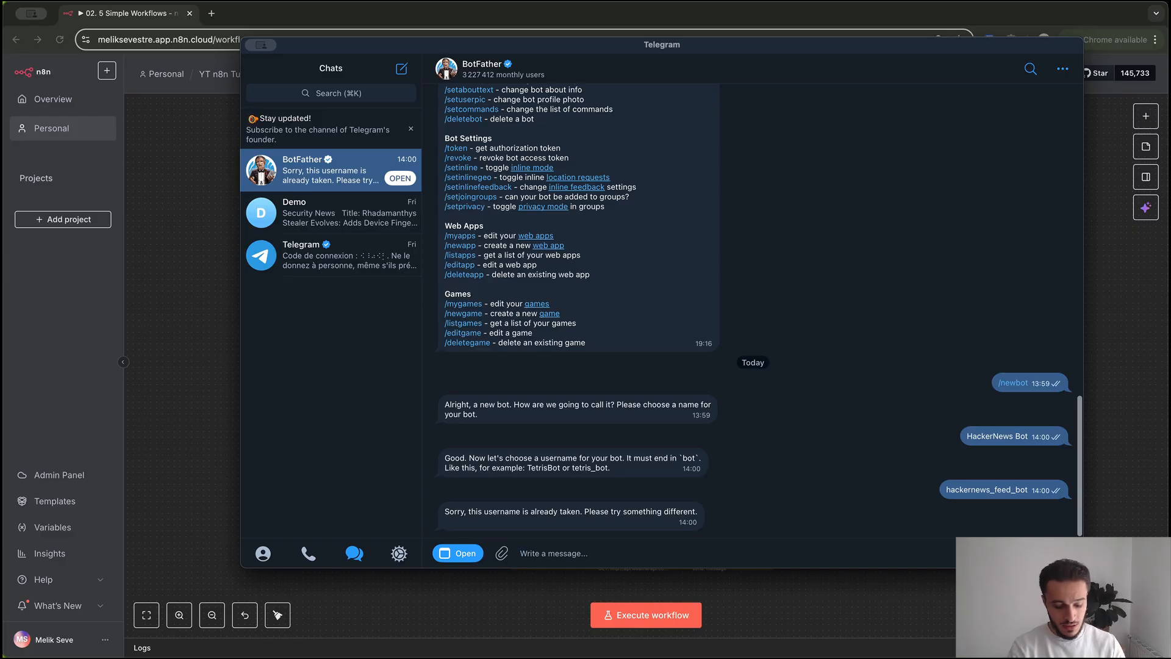
type("Hackernews")
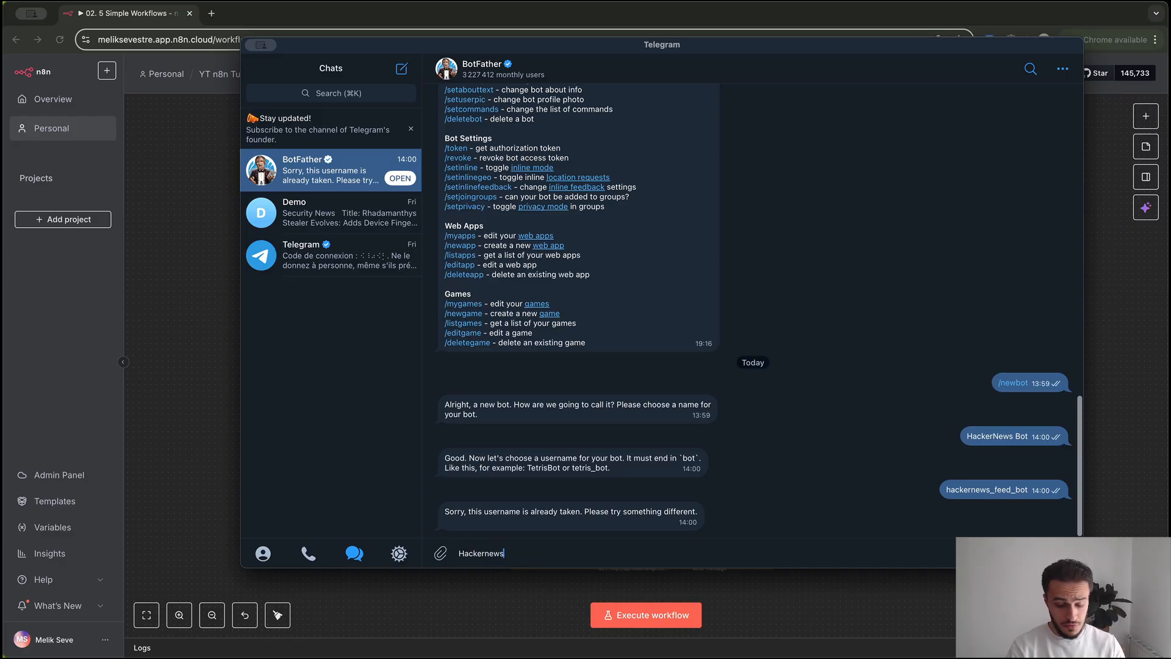
type("_botbot")
key("Return")
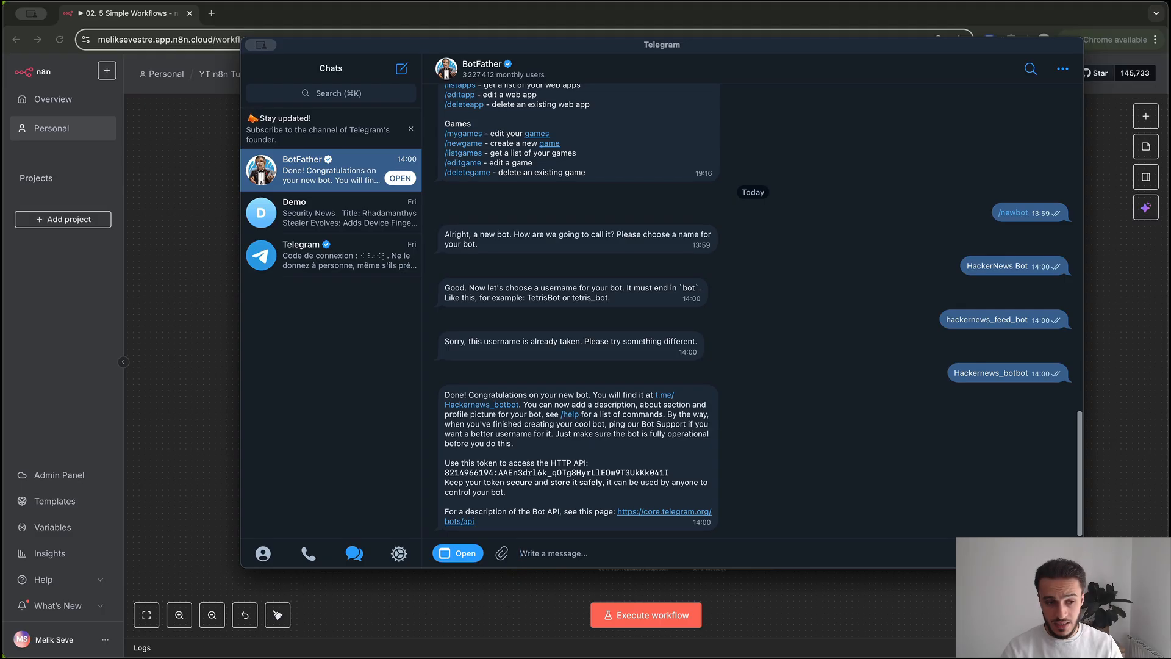
key("super+k")
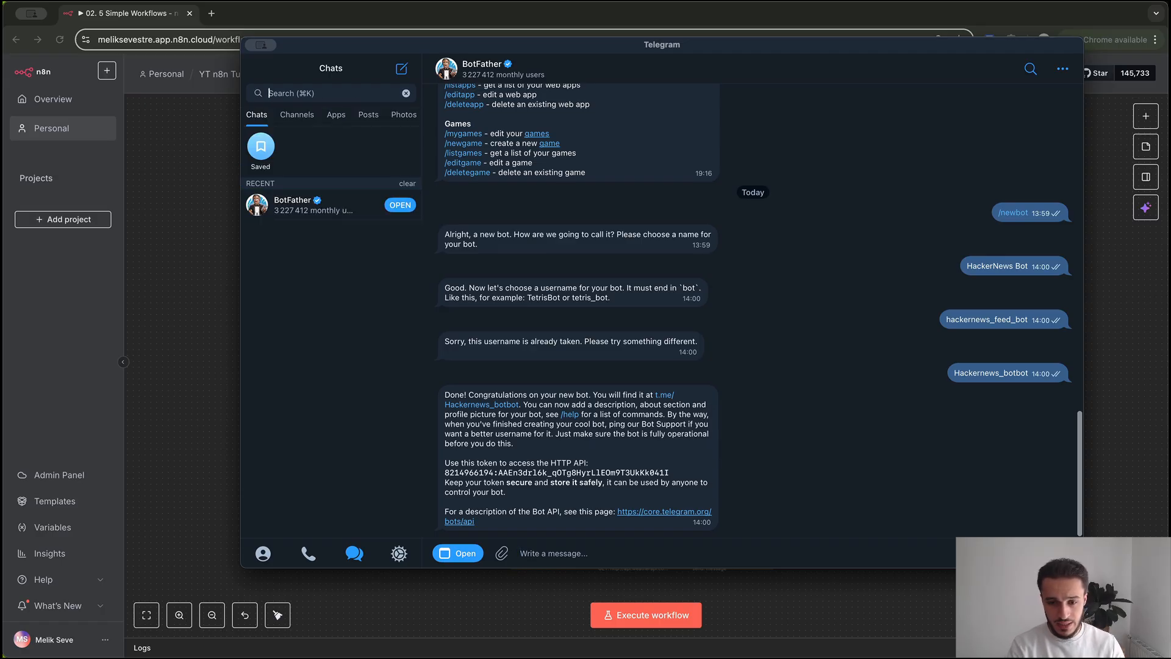
Open the HackerNews Bot chat, start it, and send 'hello'
key("Escape")
left_click(482, 405)
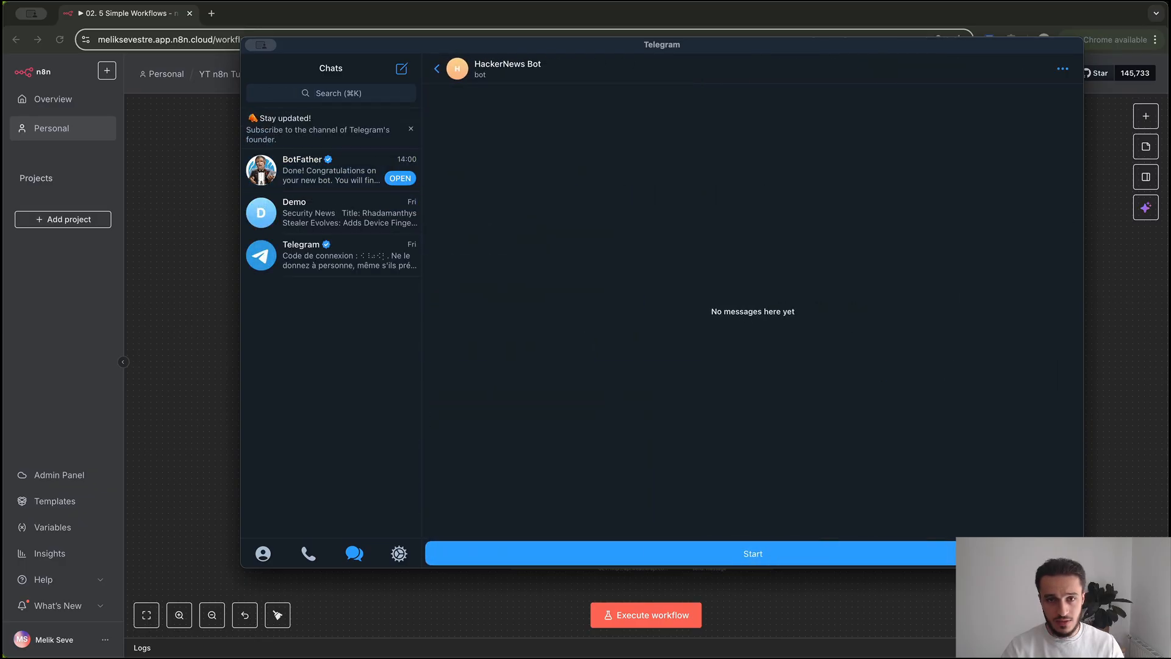
left_click(672, 554)
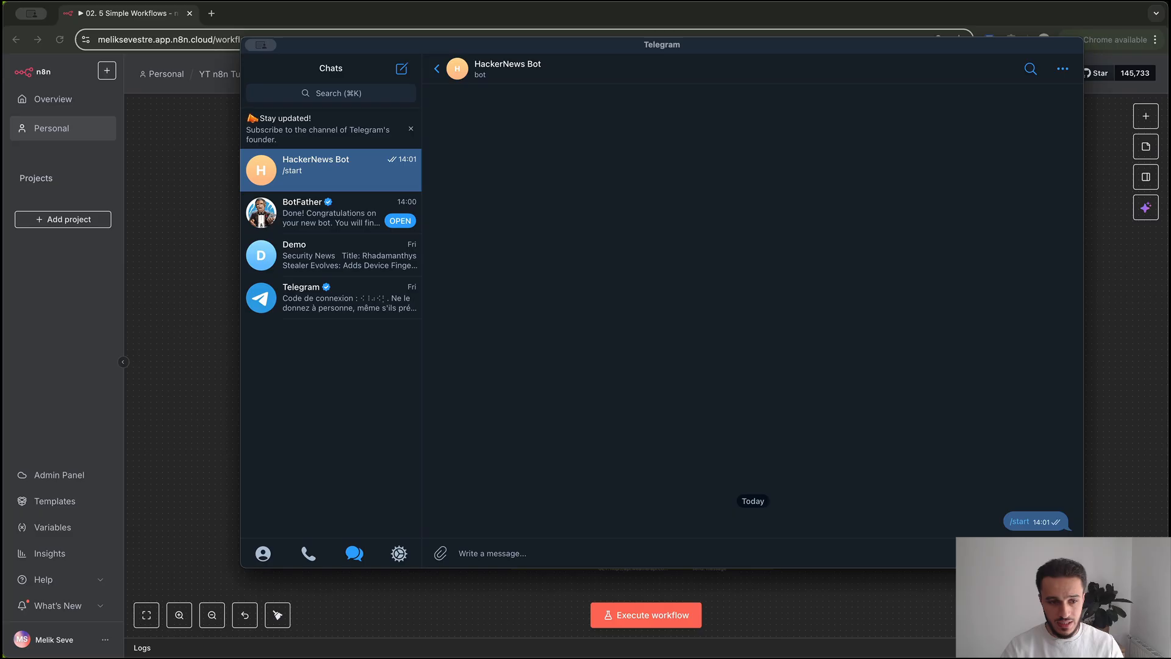
type("hello")
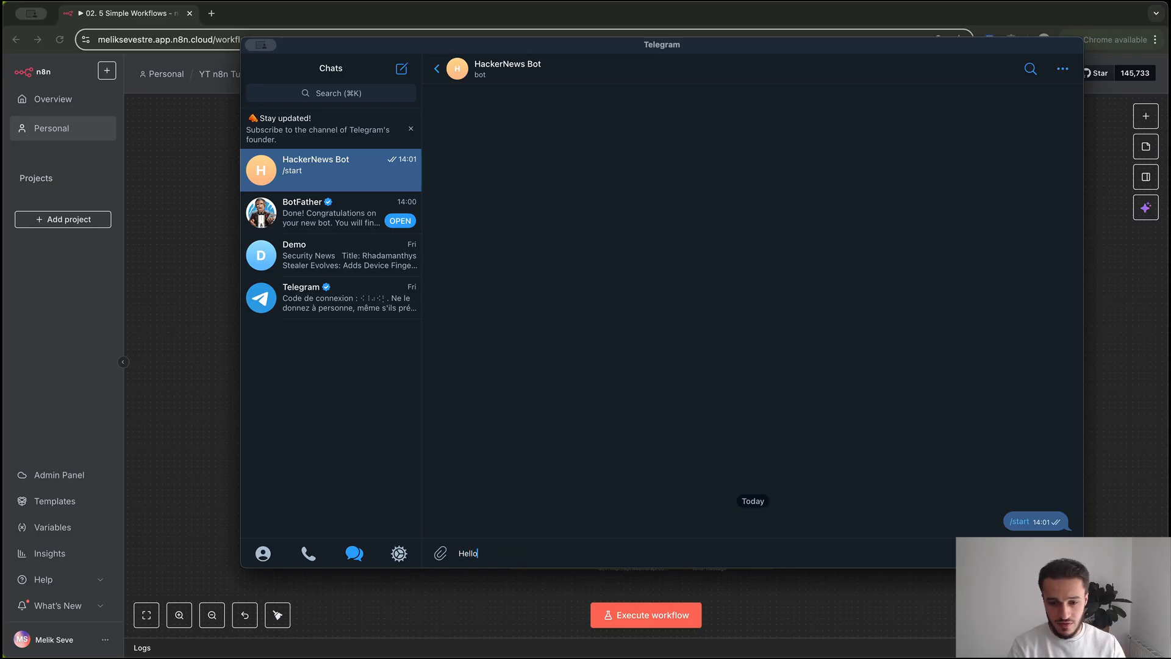
key("Return")
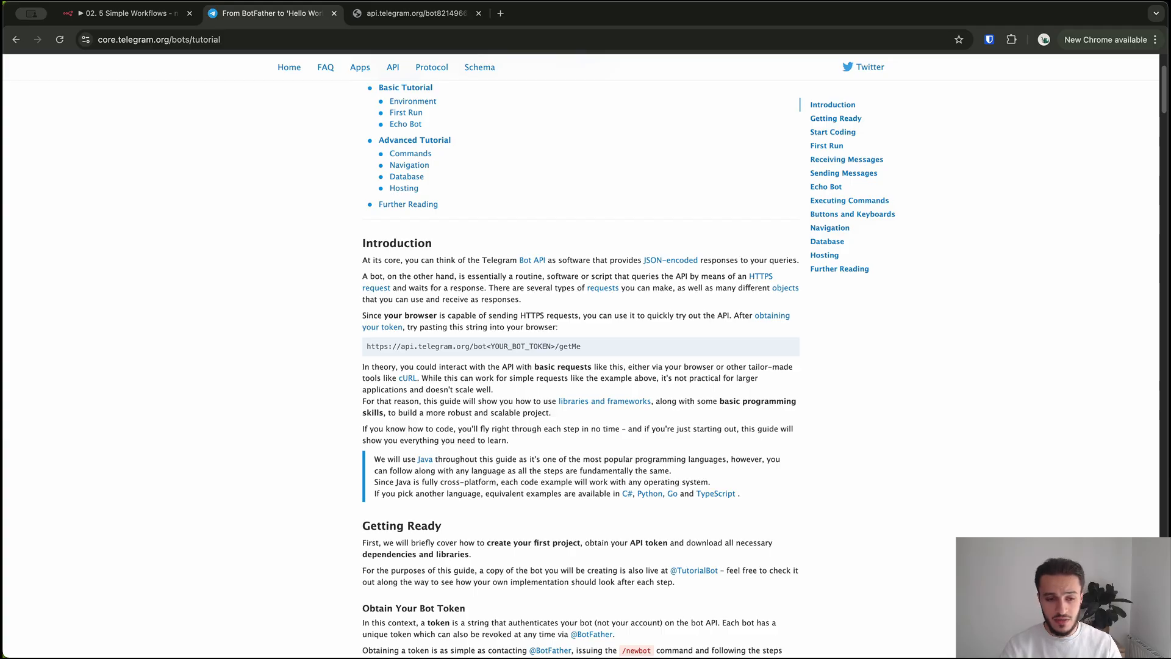
Find the token placeholder in the getMe URL and read the bot's id from the JSON response
left_click_drag(581, 347, 367, 347)
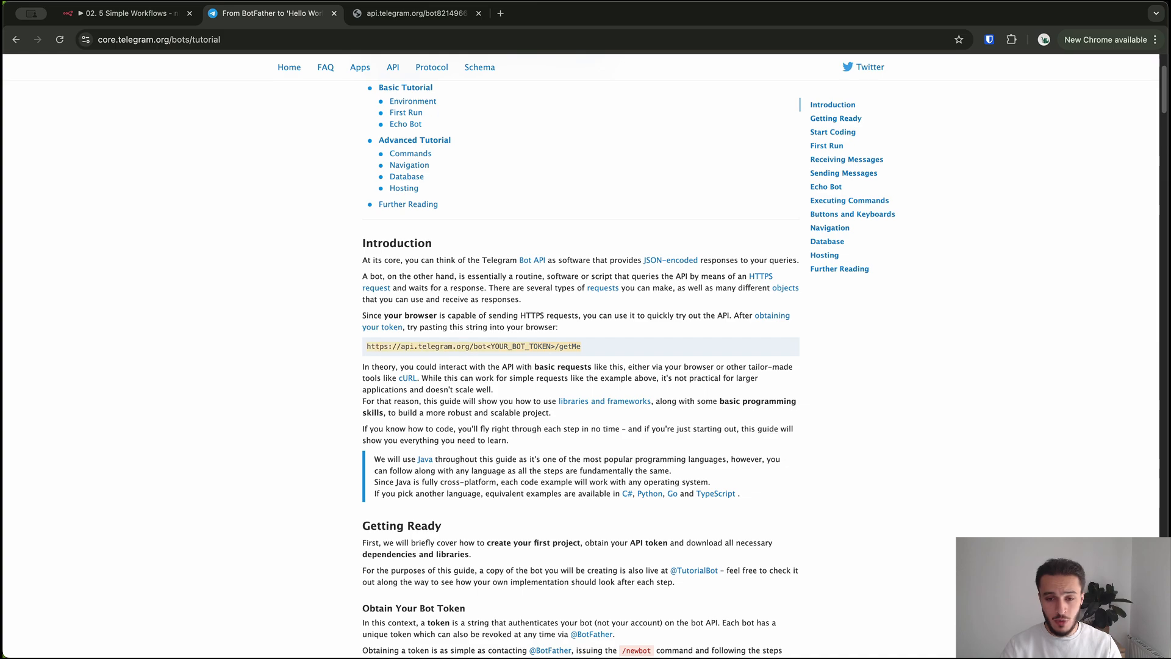
left_click(367, 347)
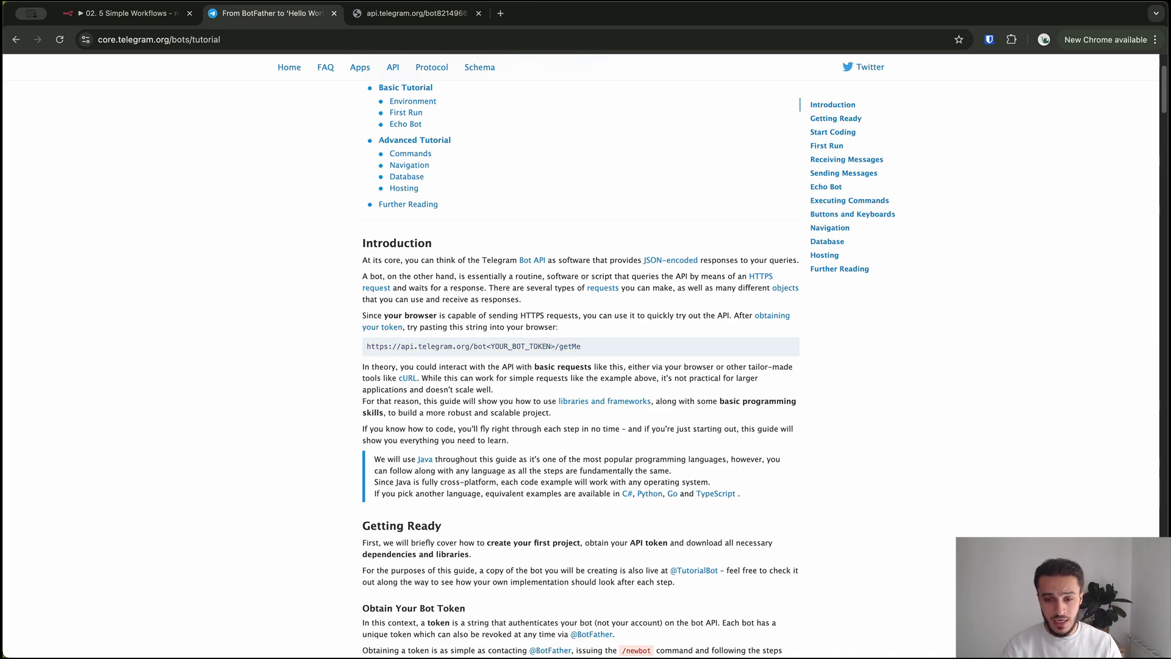
left_click_drag(511, 347, 486, 347)
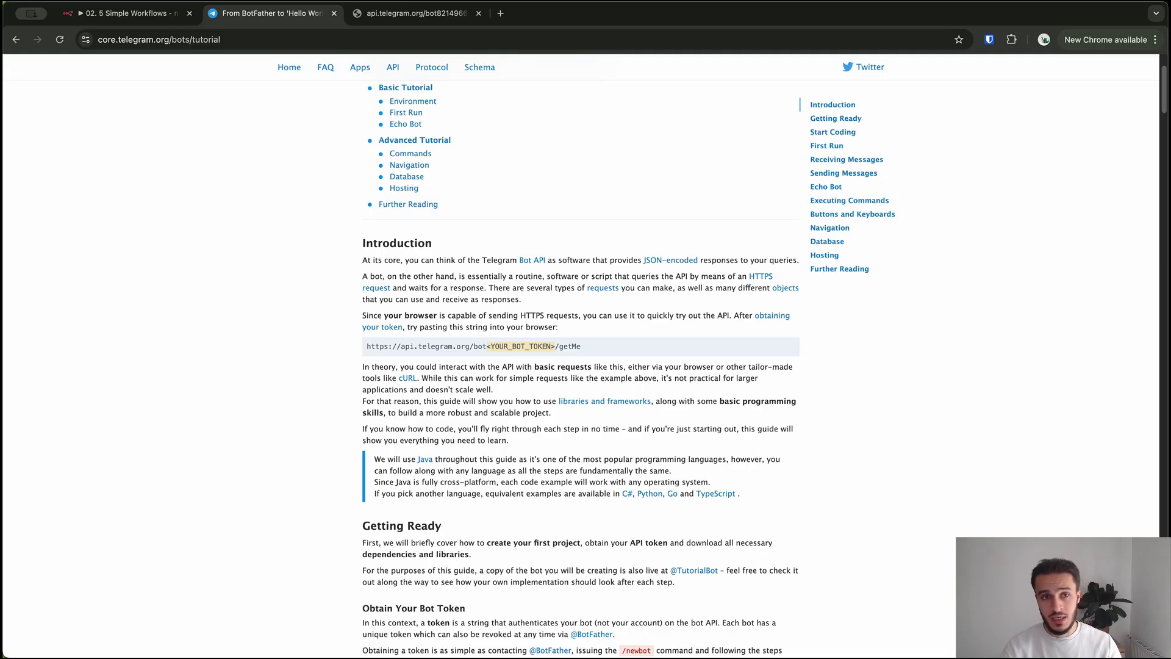
key("ctrl+Tab")
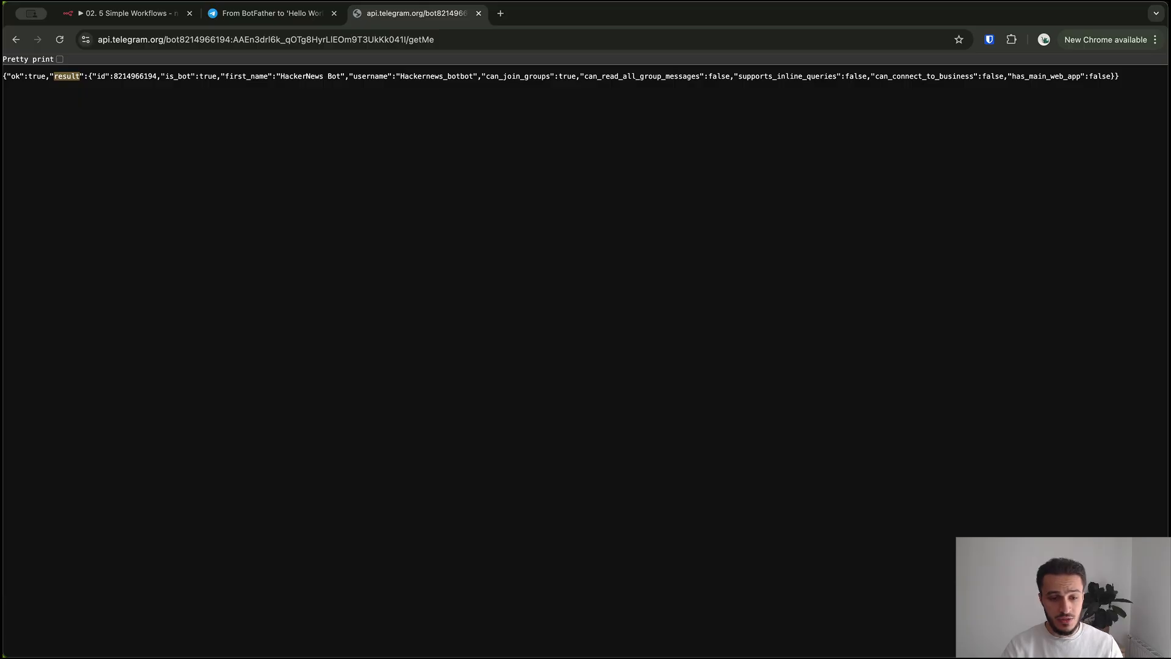
double_click(101, 76)
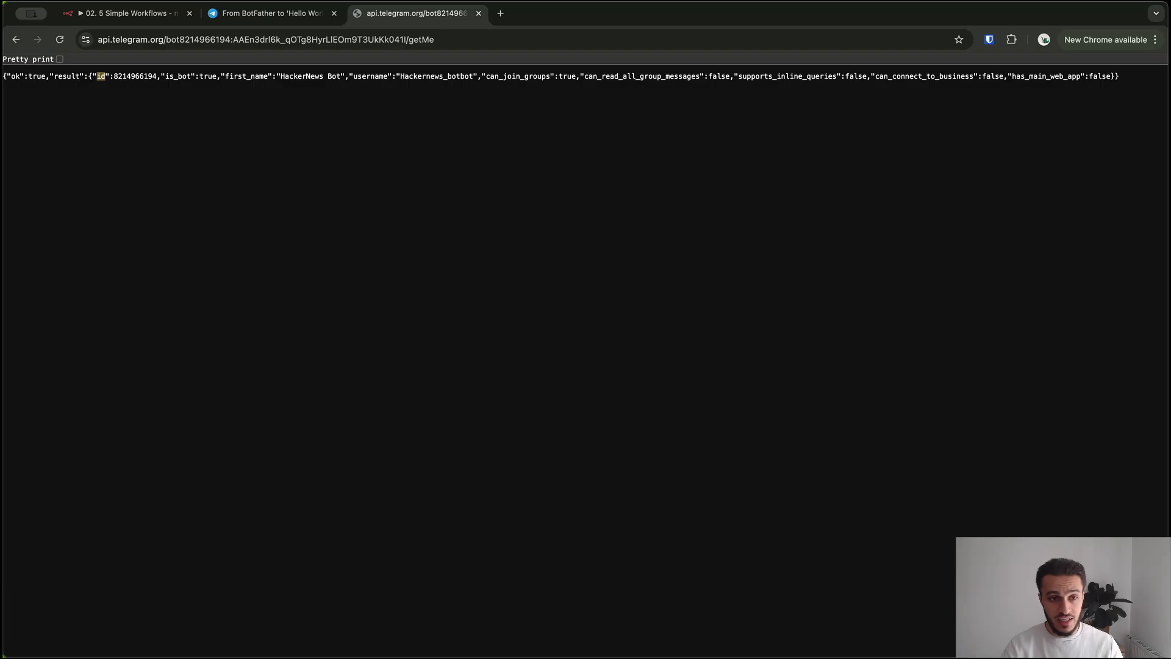
left_click(100, 76)
left_click_drag(157, 76, 135, 76)
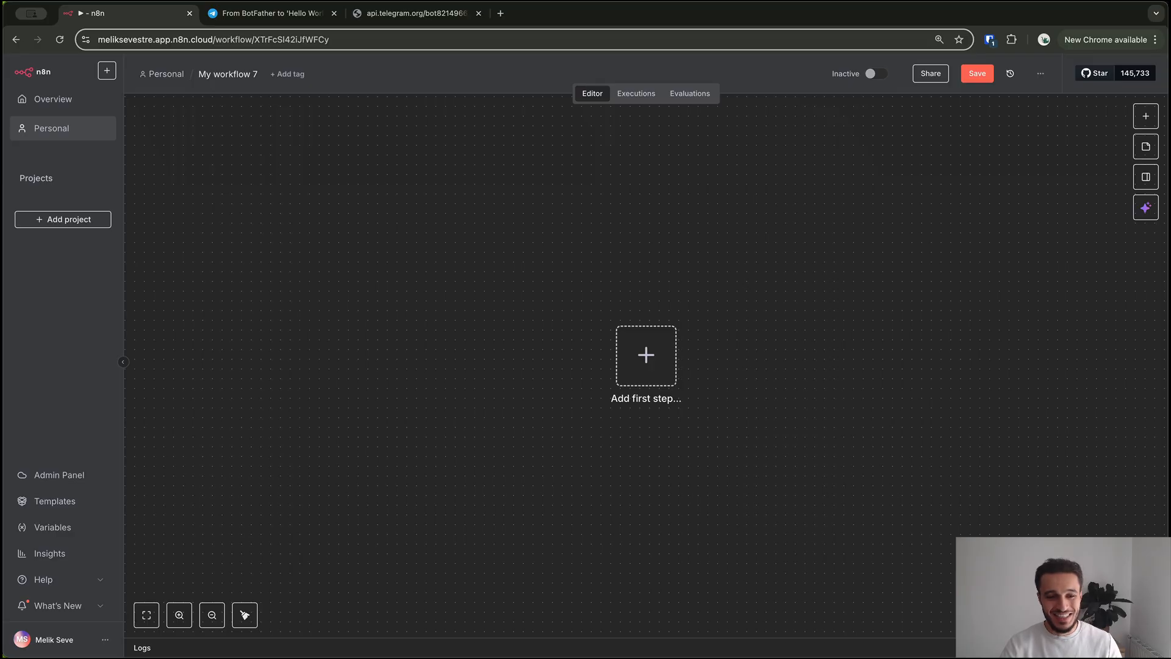
Add an RSS Feed Trigger polling every hour at minute 15 and fetch a sample article
key("Tab")
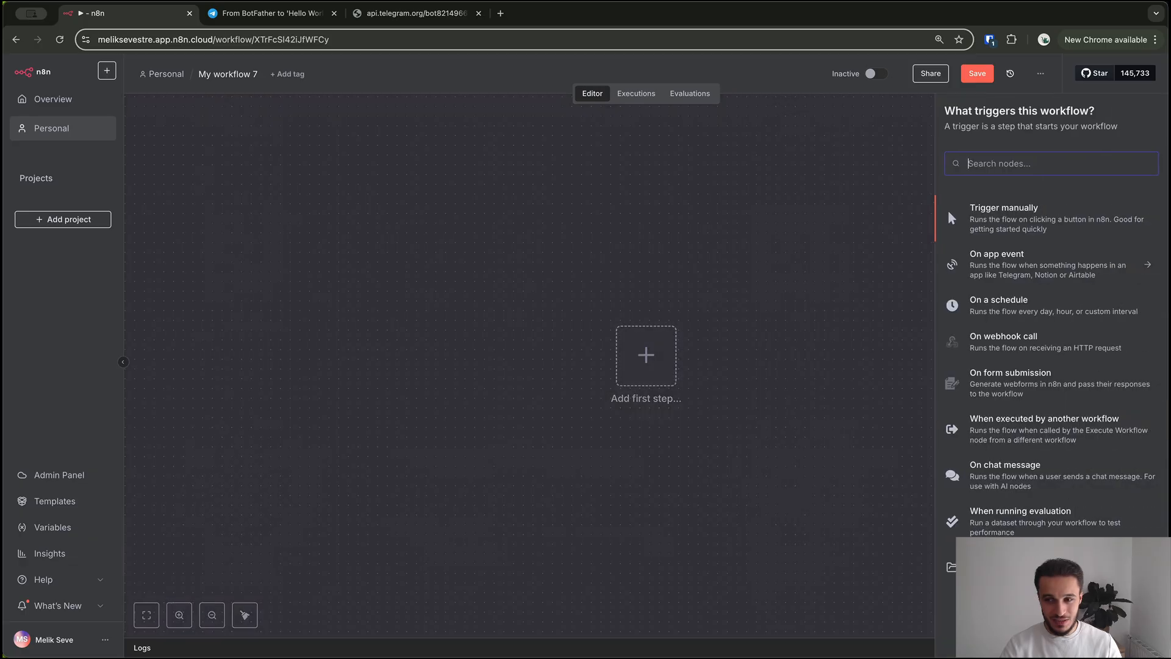
type("rs")
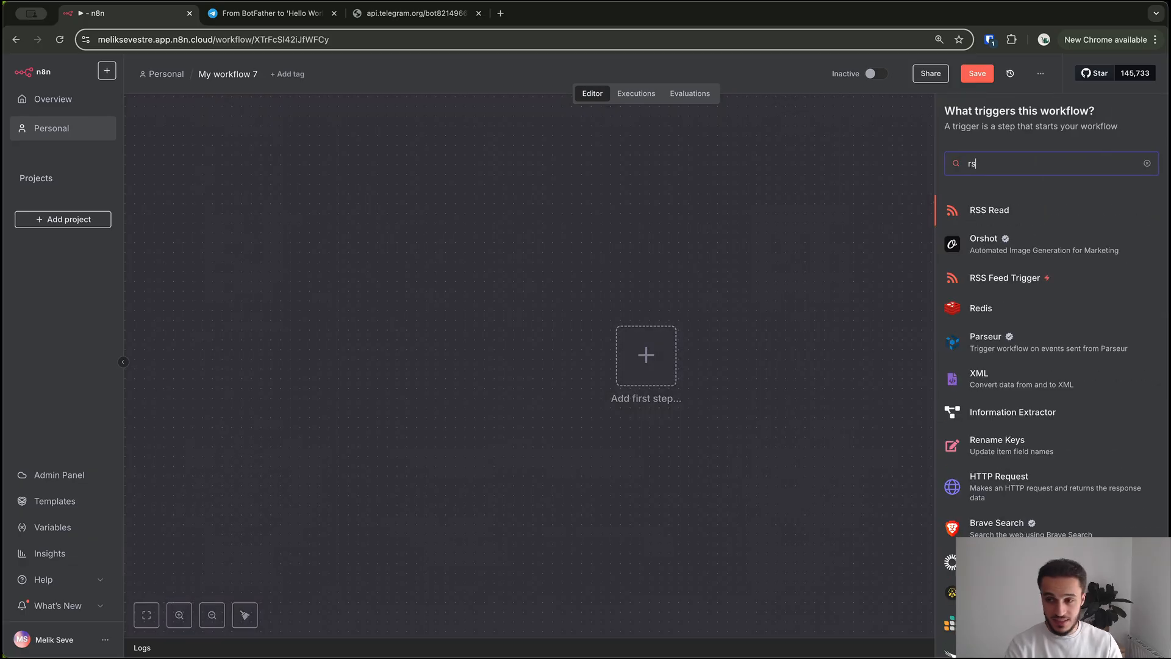
type("s")
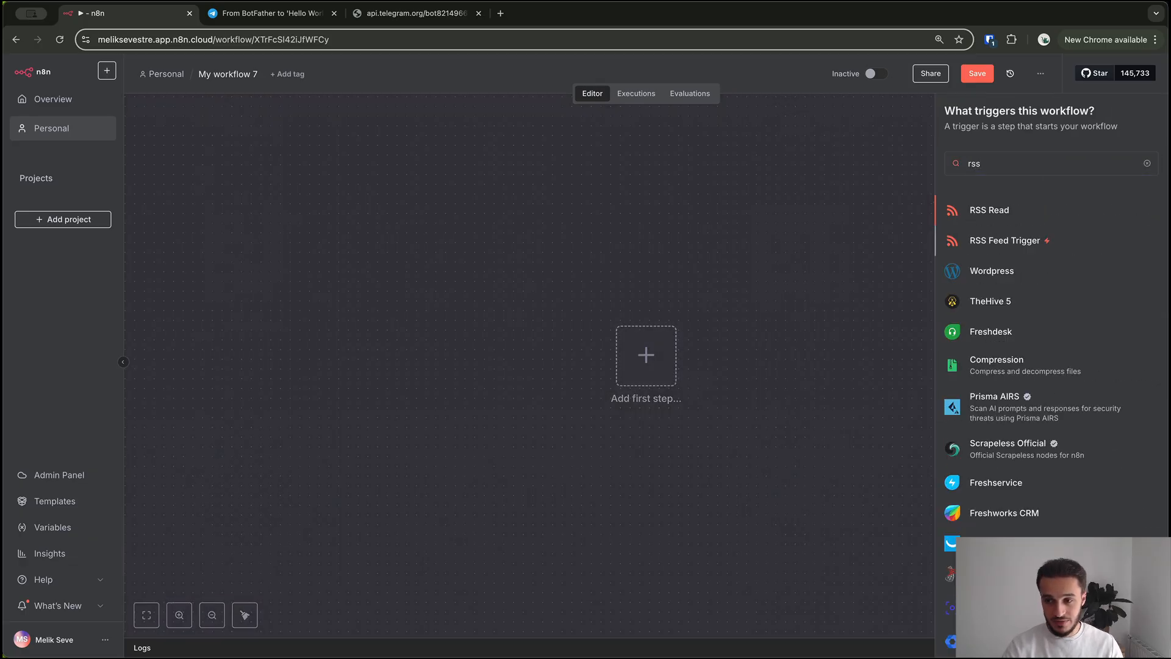
left_click(1005, 240)
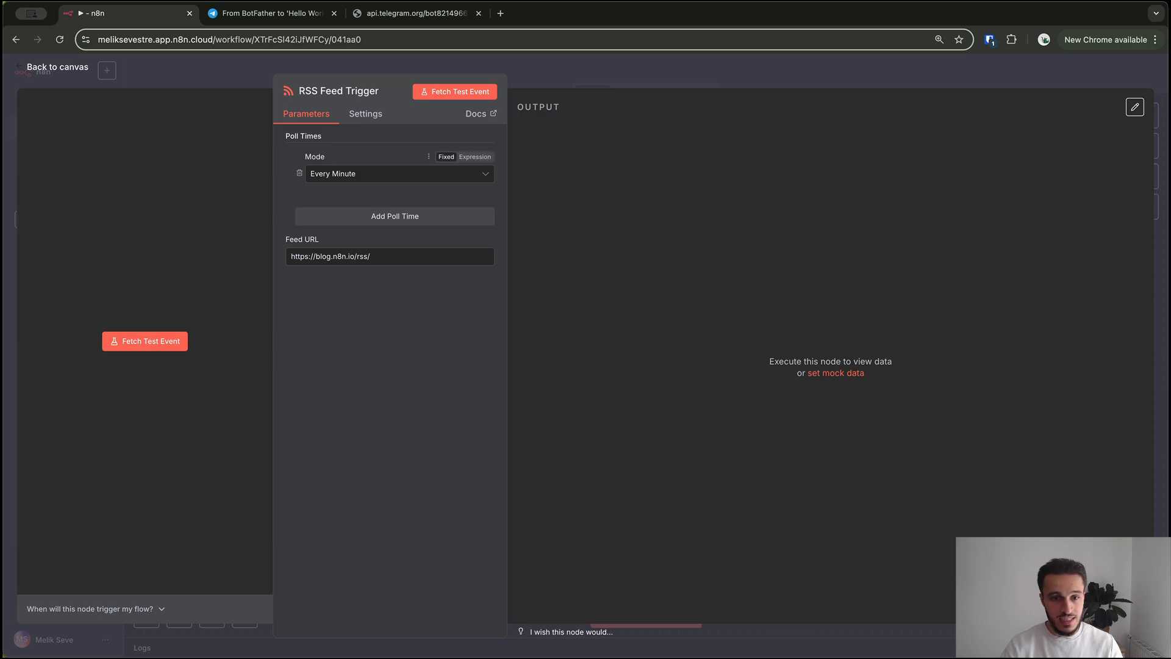
left_click(399, 174)
left_click(340, 225)
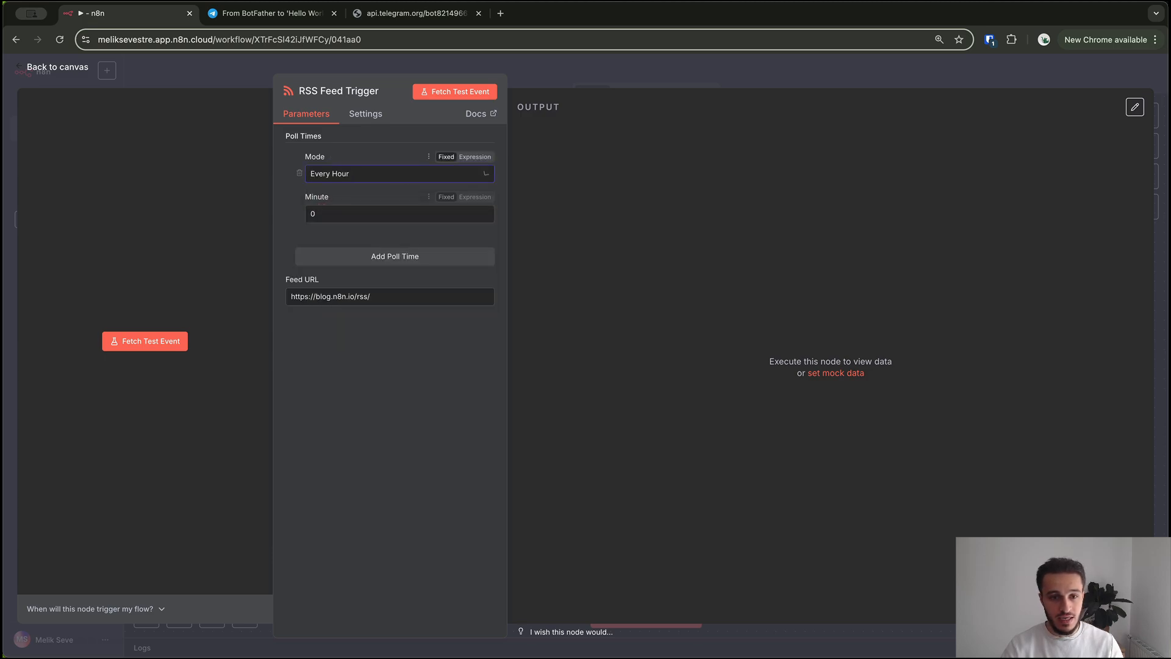
double_click(312, 213)
type("15")
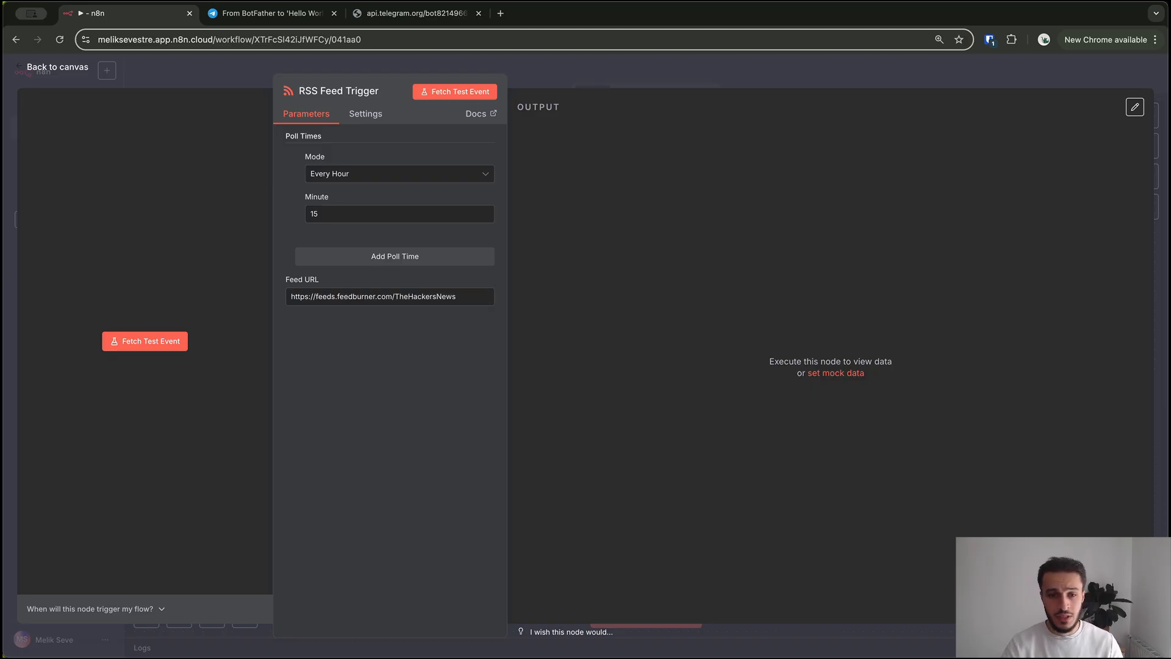
left_click(455, 92)
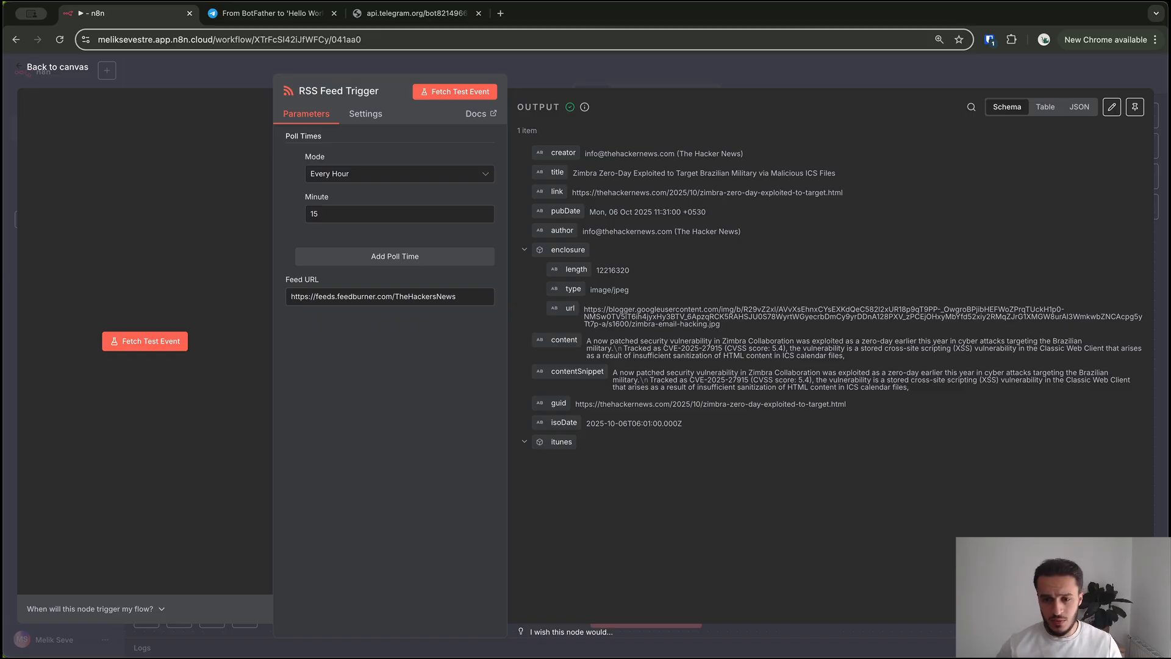
key("Escape")
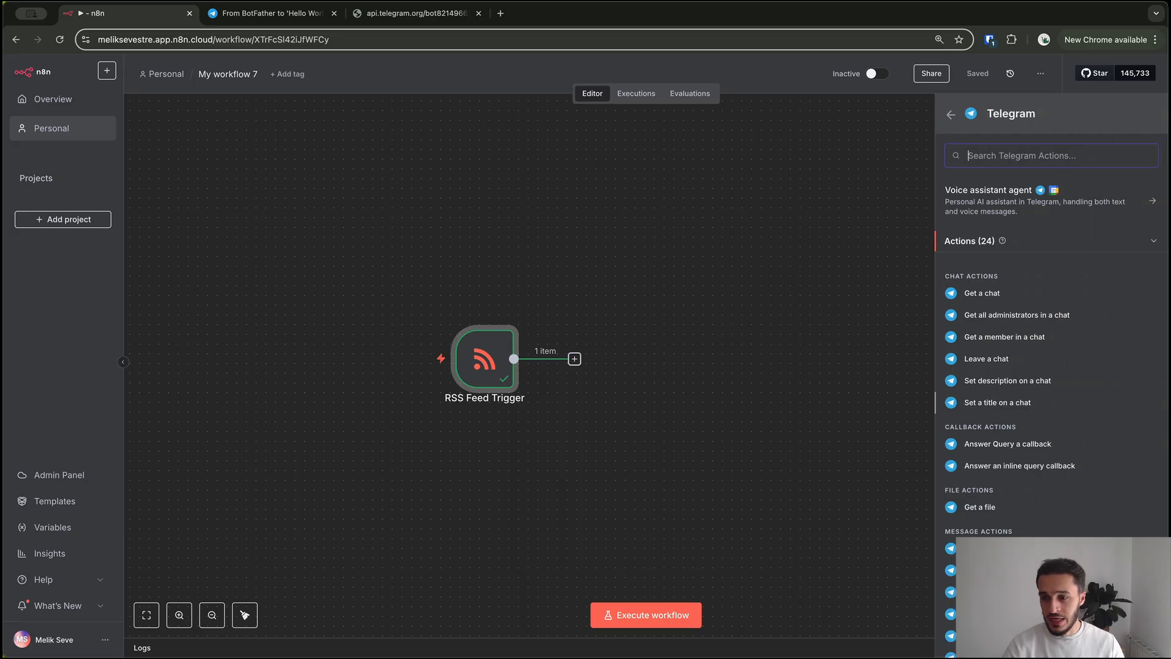
Add a Telegram 'Send a text message' action after the RSS trigger and choose its credential
scroll(1050, 366, "down", 3)
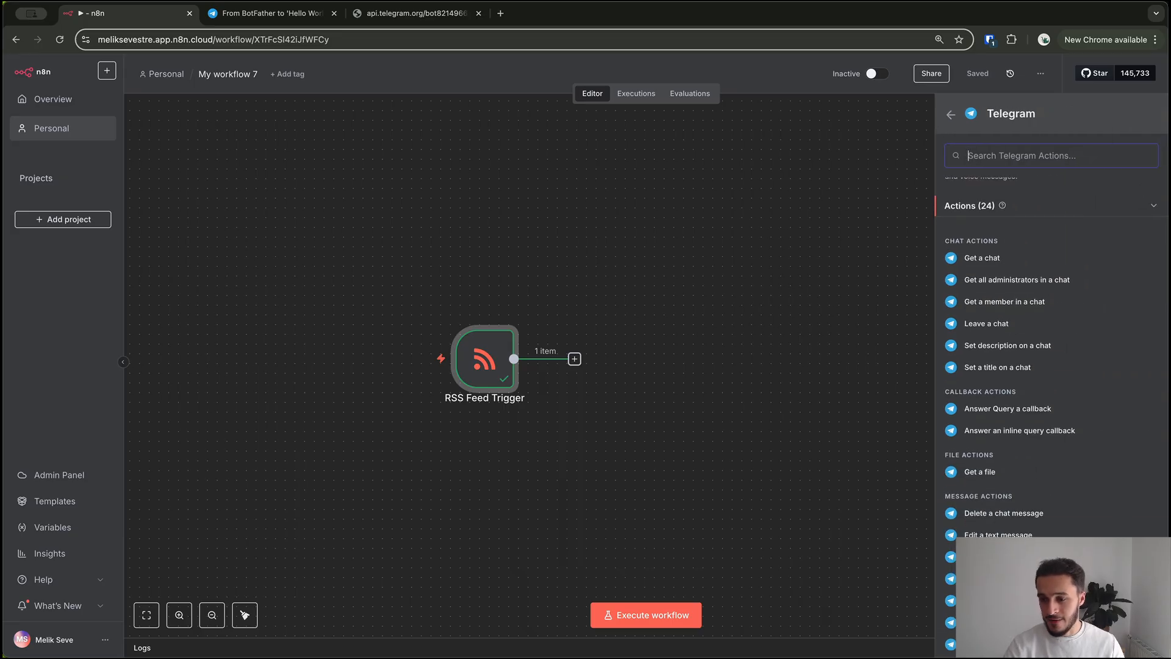
scroll(1049, 366, "down", 1)
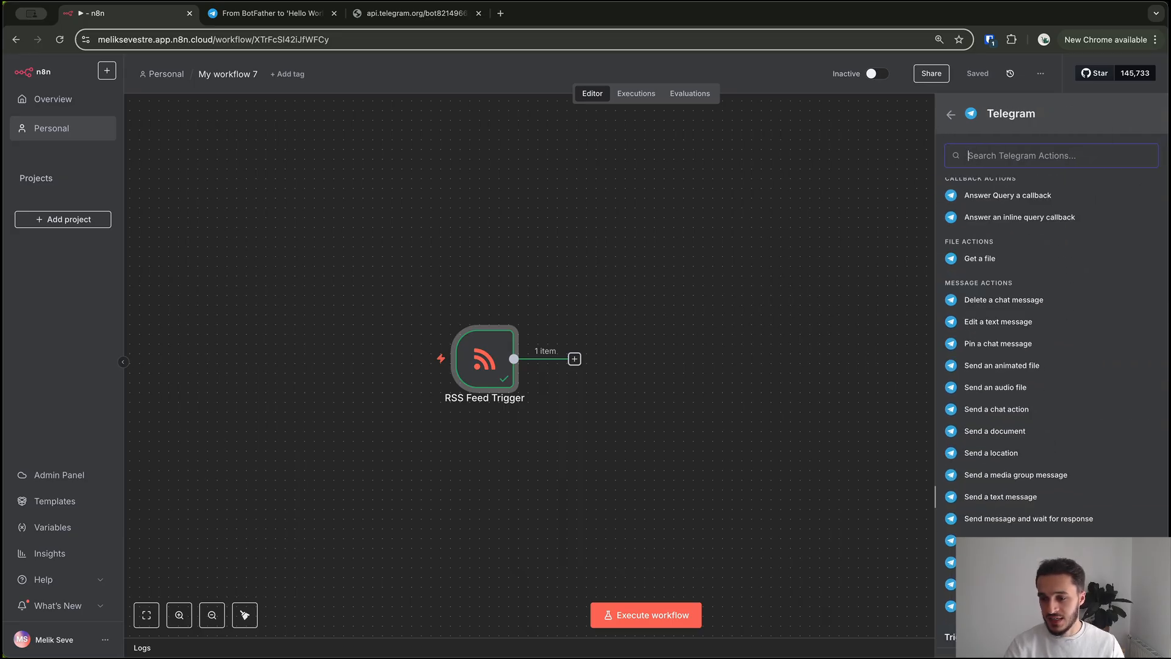
left_click(1001, 497)
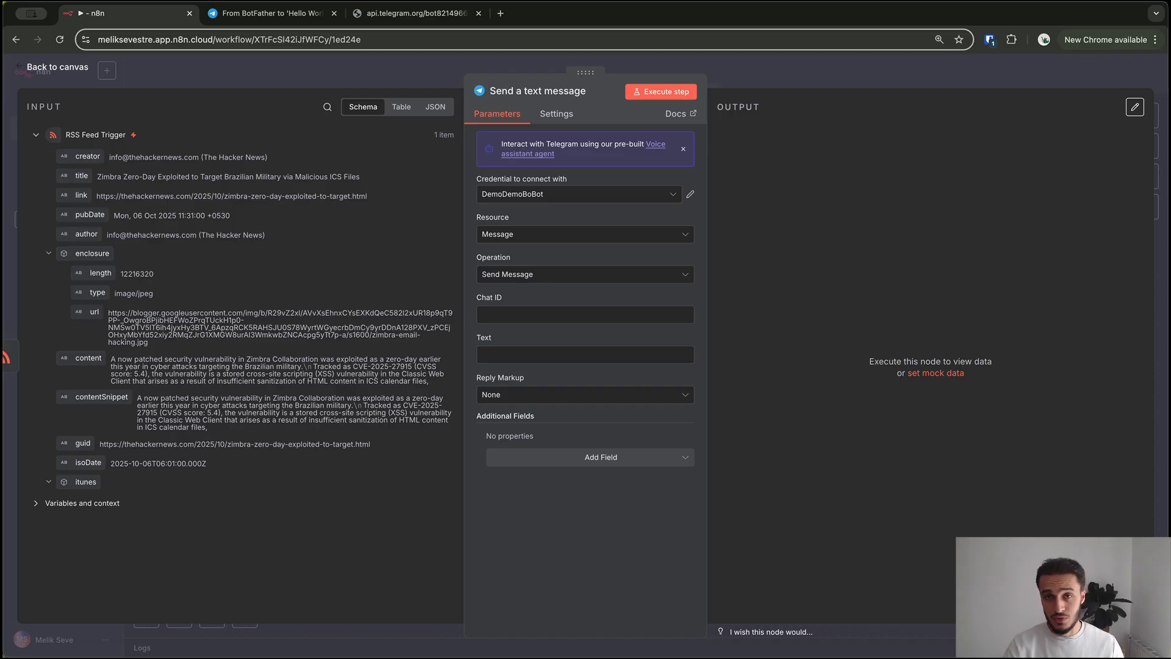
left_click(579, 194)
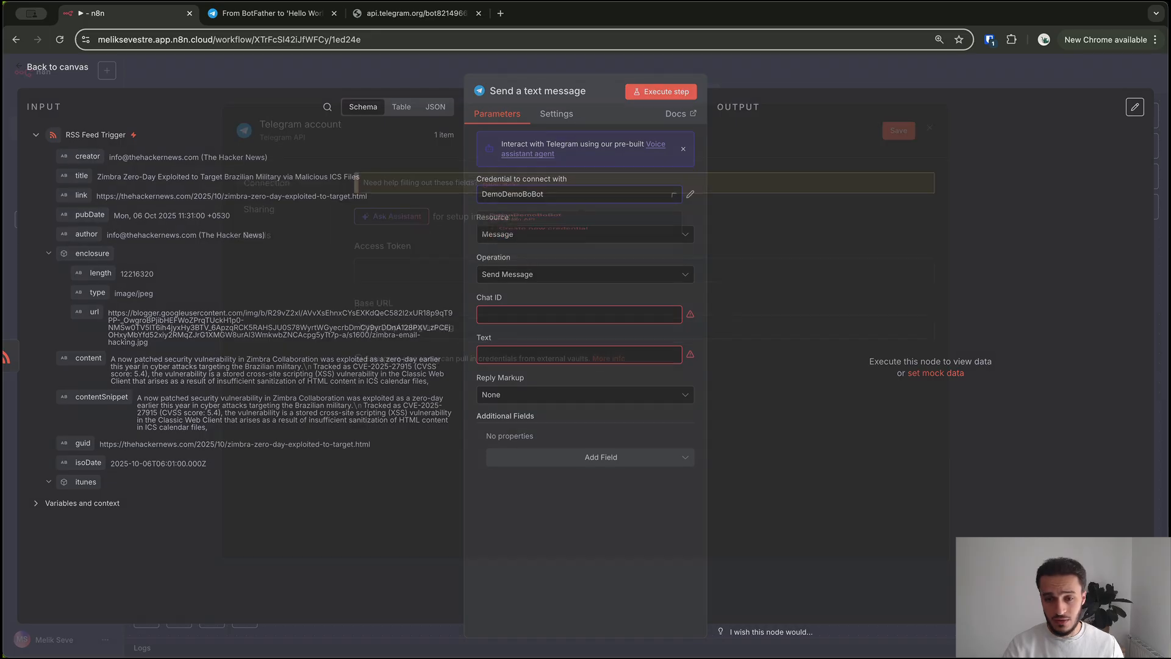
Create and save a new Telegram credential using the pasted bot access token
left_click(543, 255)
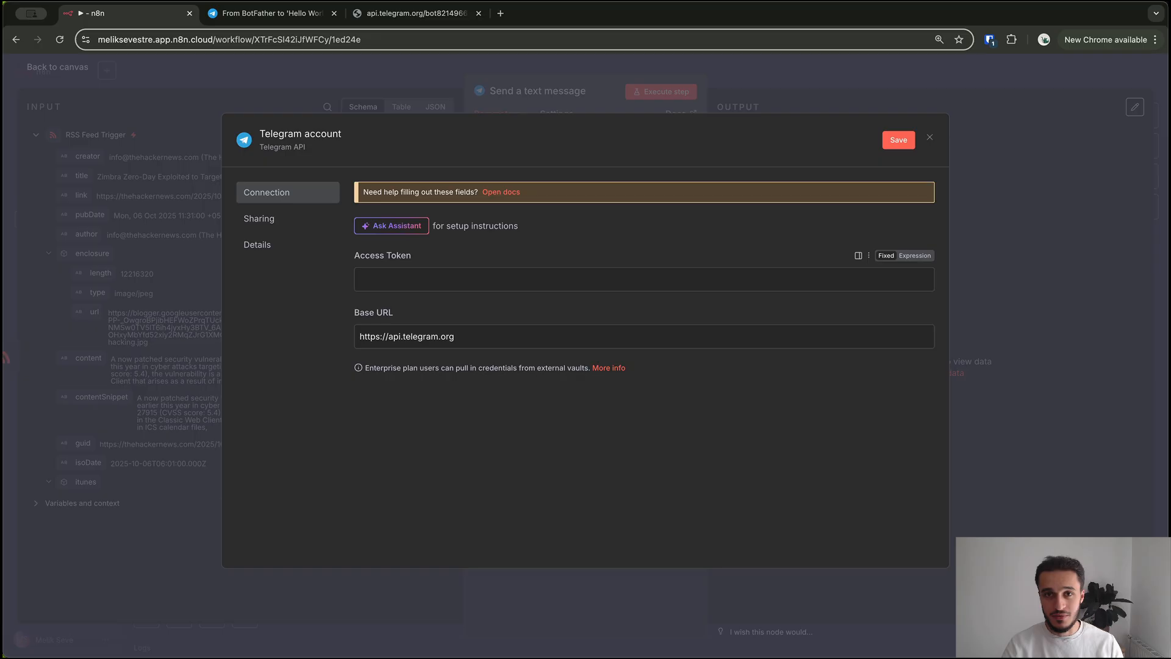
left_click(644, 279)
key("ctrl+v")
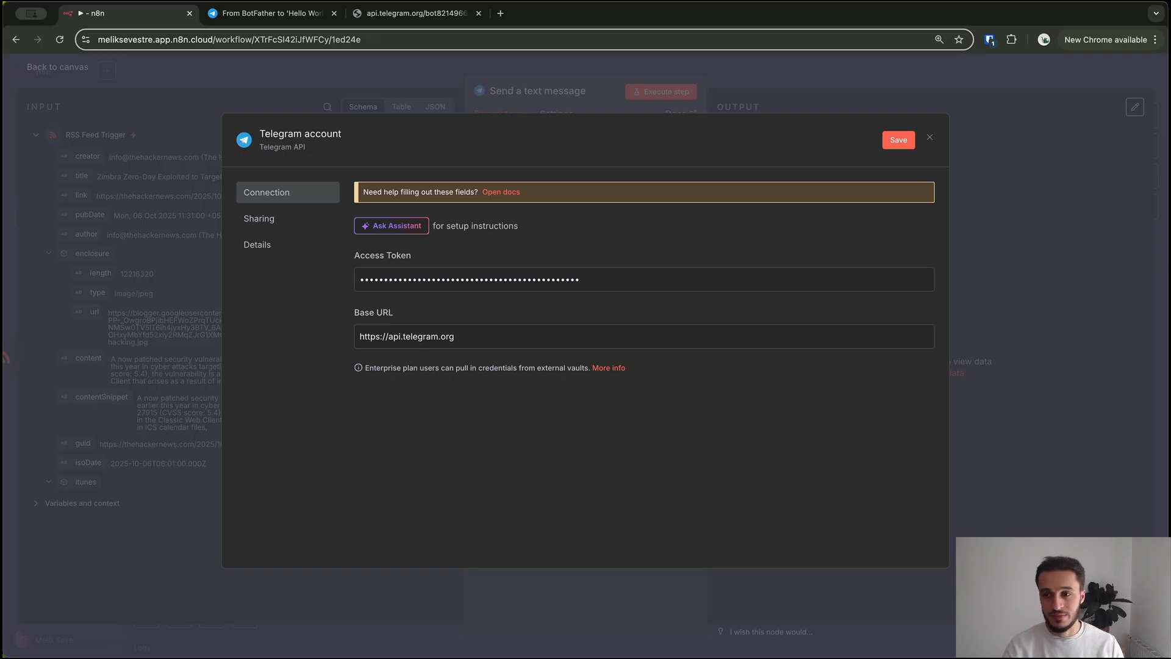
left_click(899, 140)
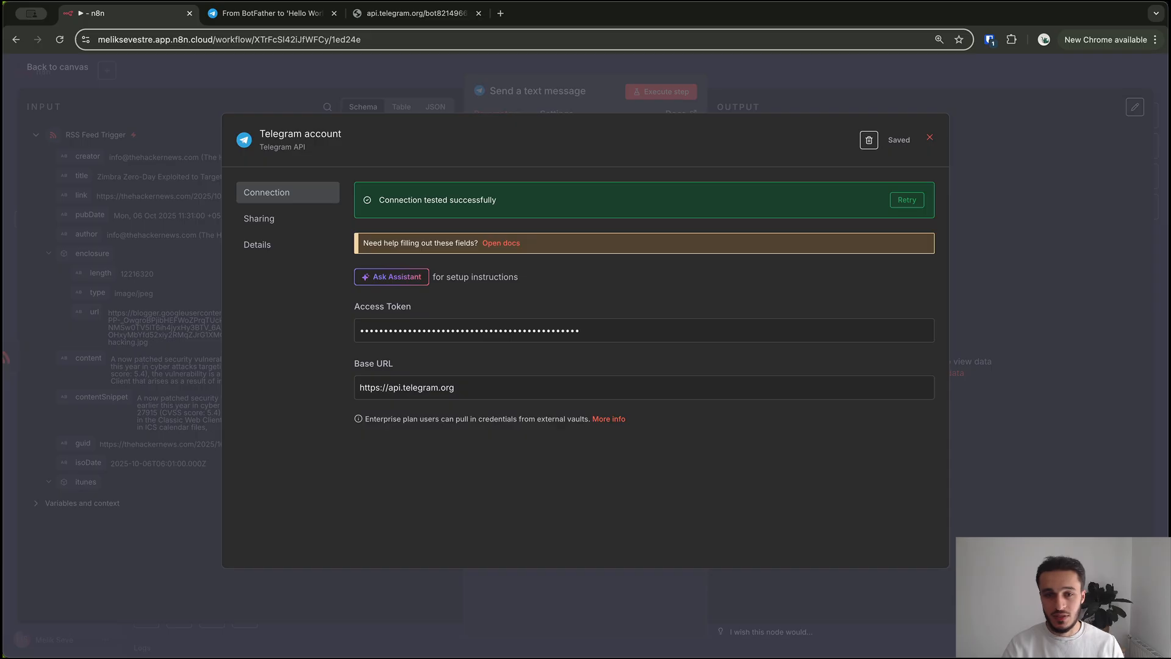
left_click(929, 138)
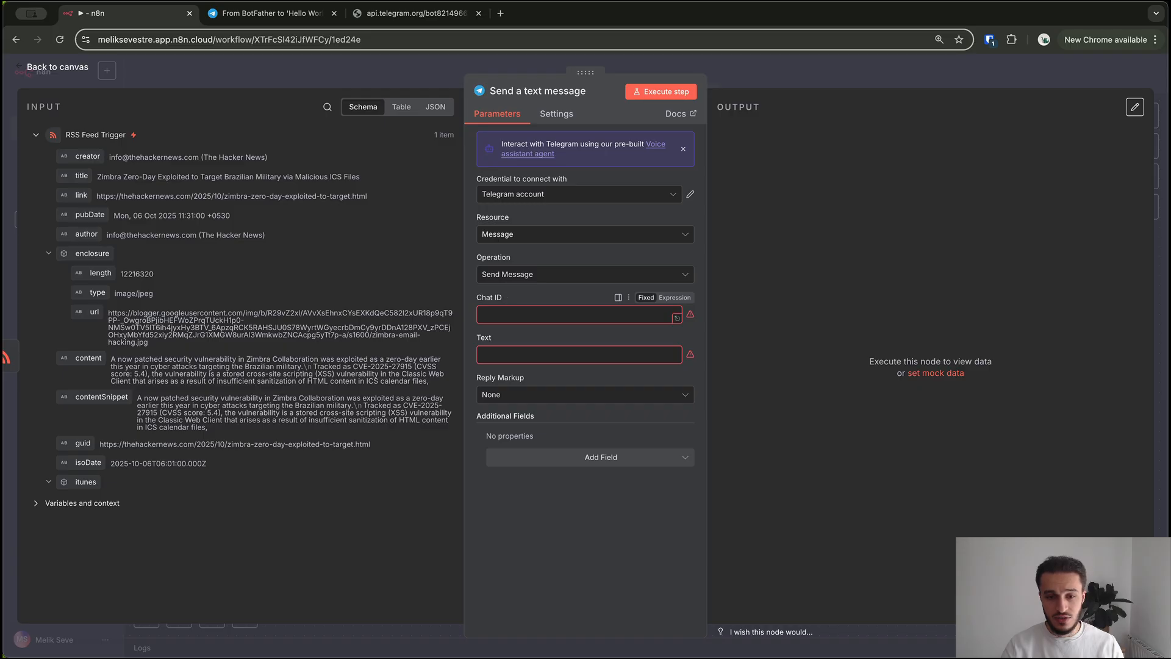
Paste the destination chat ID and switch the message Text field to an expression
key("super+v")
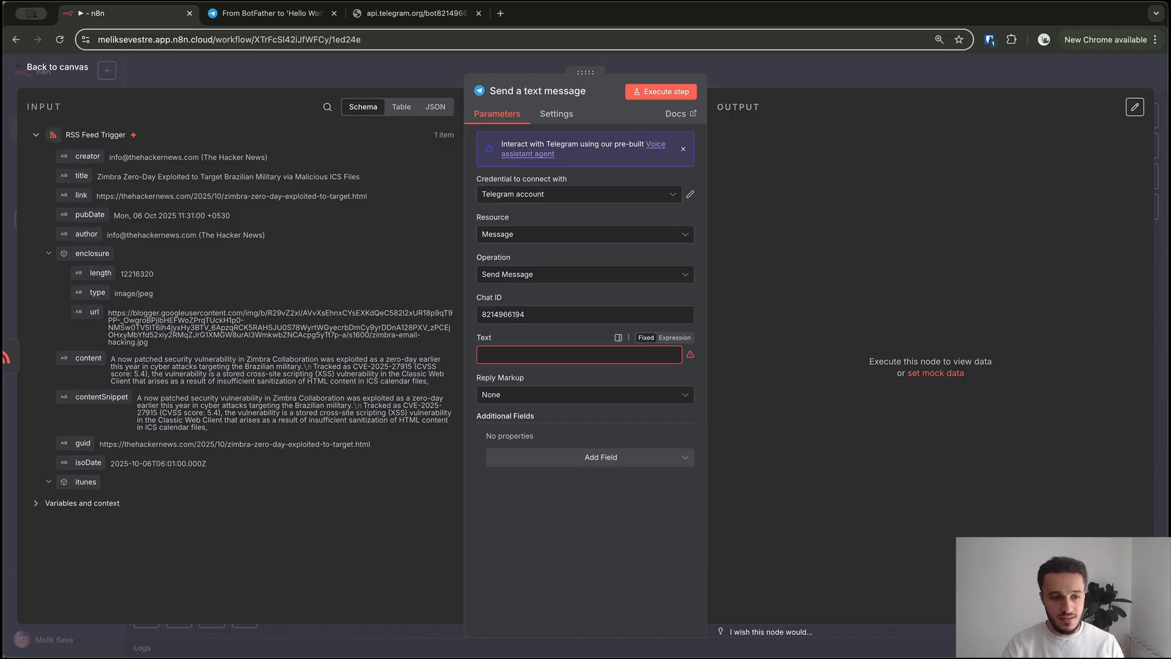
left_click(578, 355)
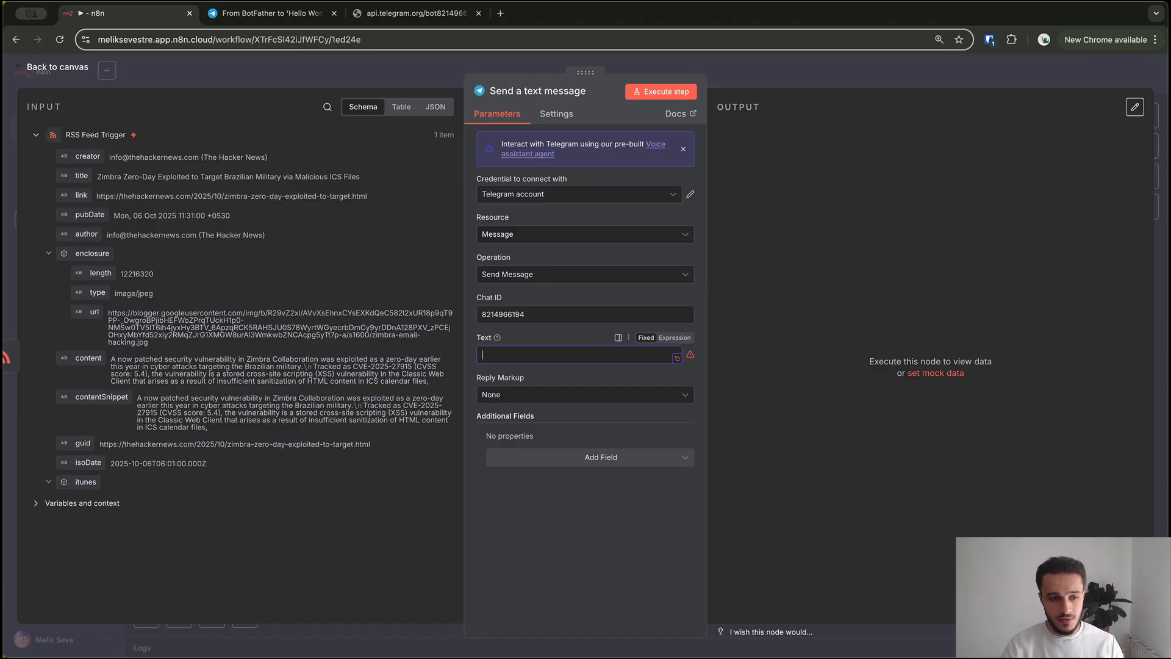
left_click(677, 358)
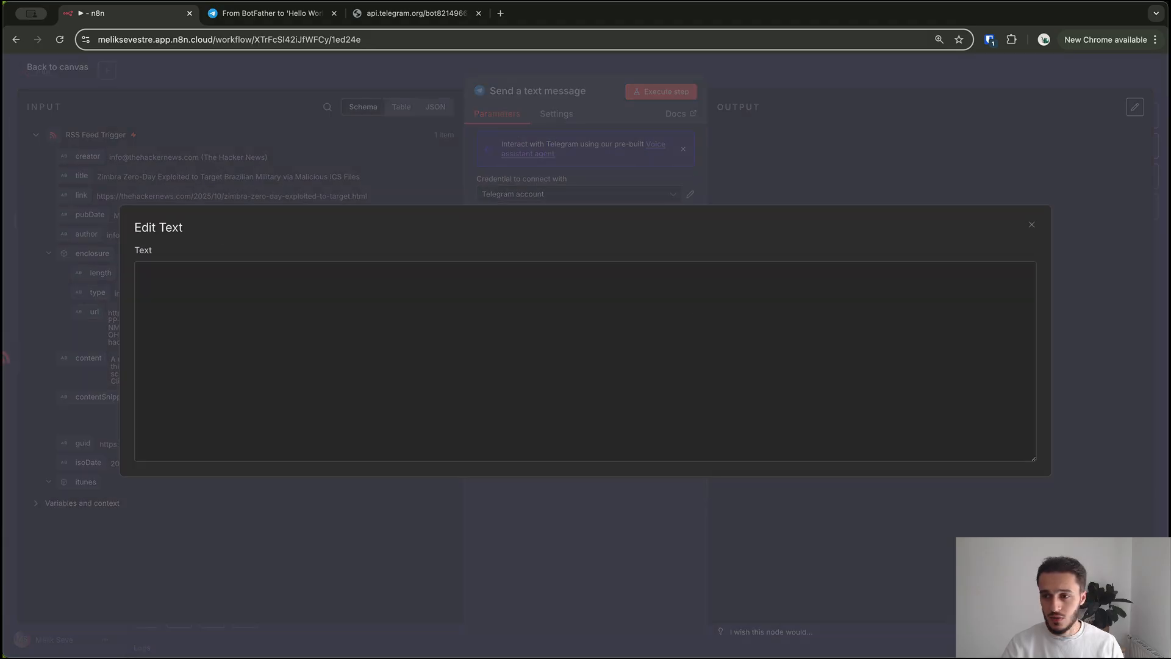
key("Escape")
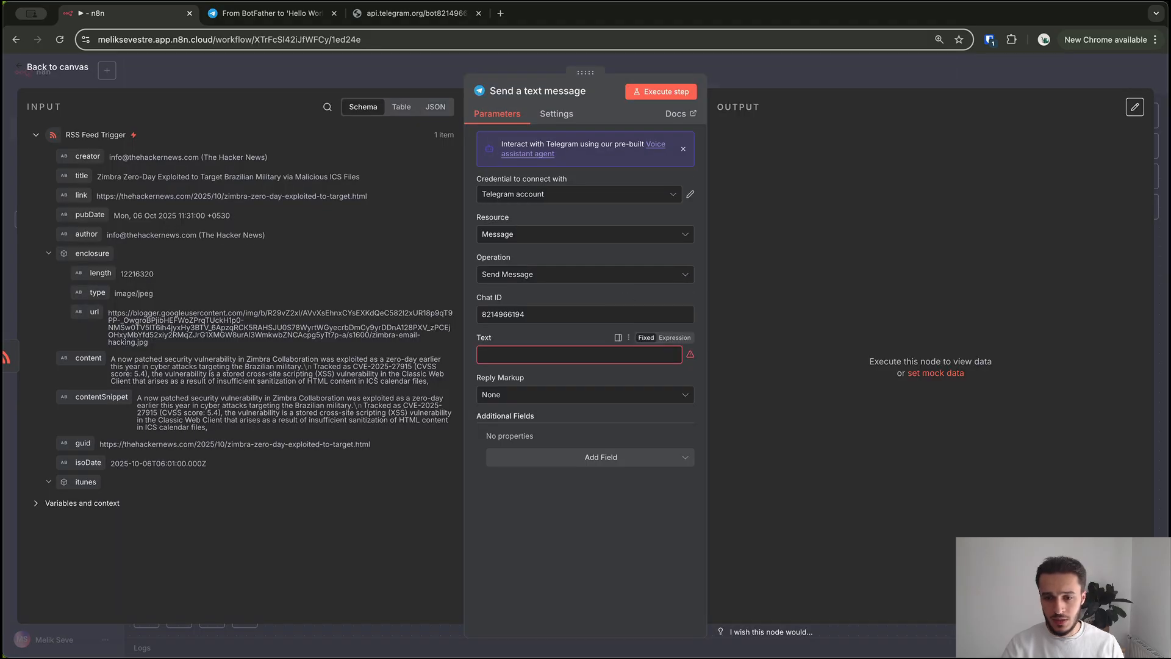
left_click(674, 338)
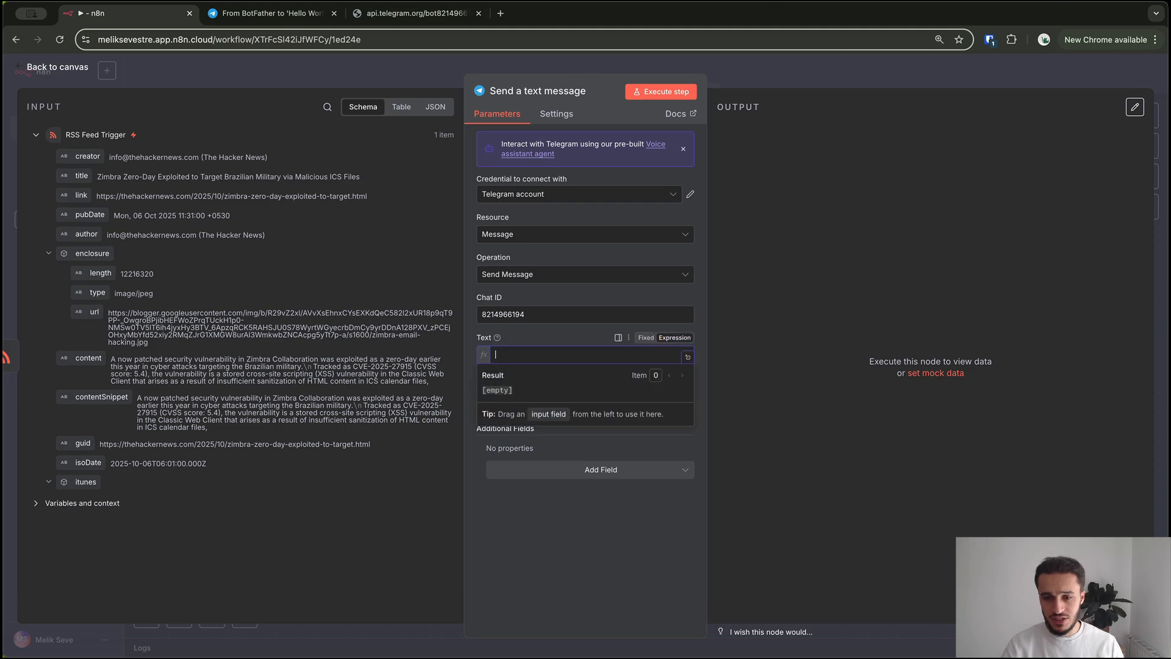
left_click(688, 357)
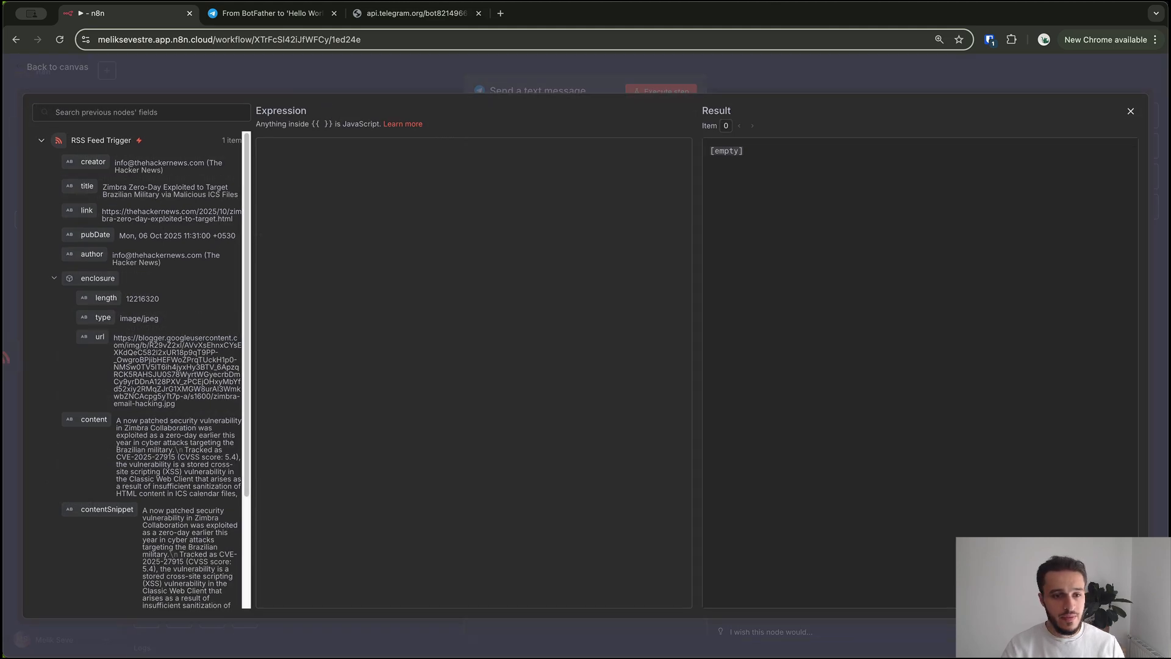
Write the template '** New Security News **' followed by Title, Publication Date and Link labels
left_click_drag(254, 366, 495, 366)
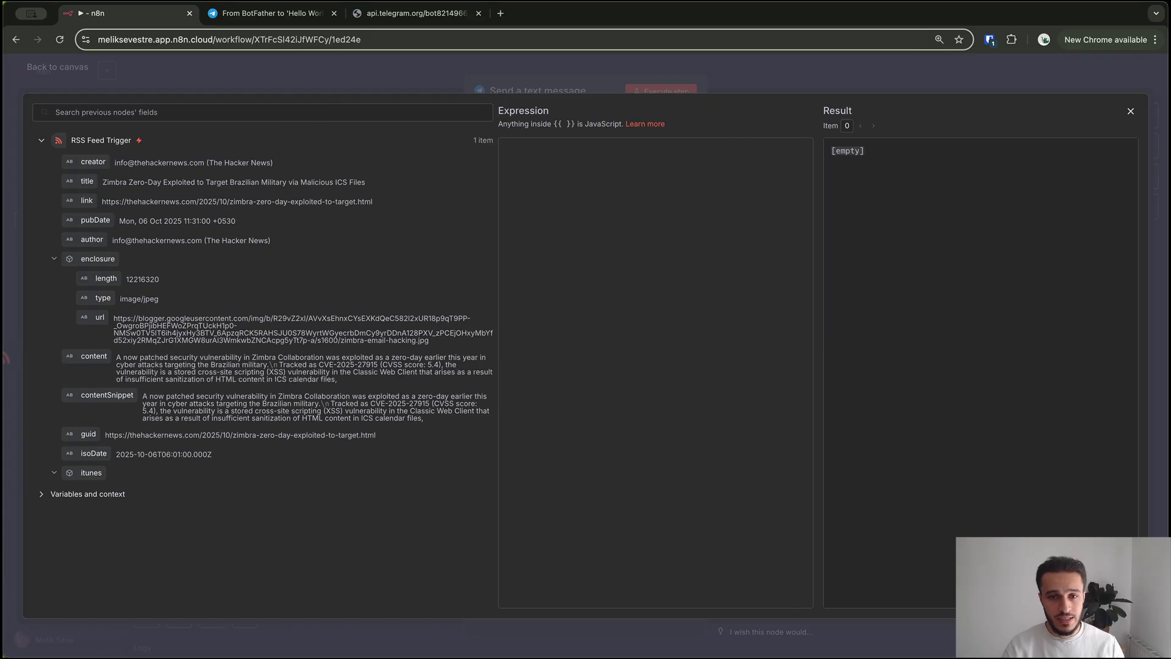
left_click(506, 163)
type("** New ")
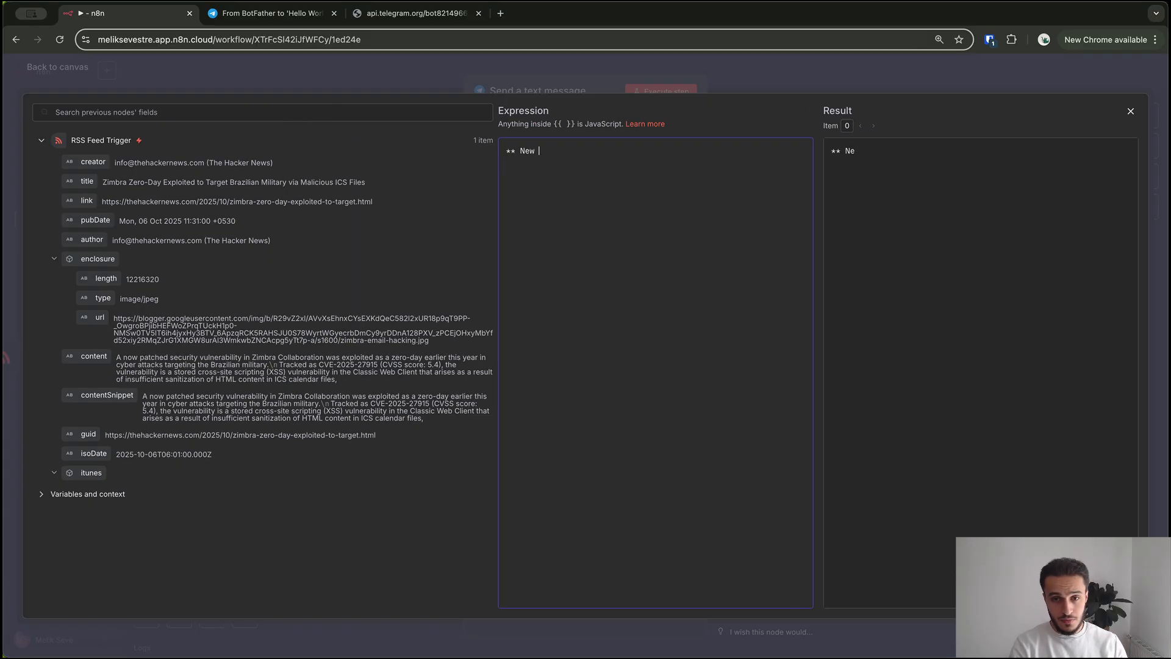
type("Security N")
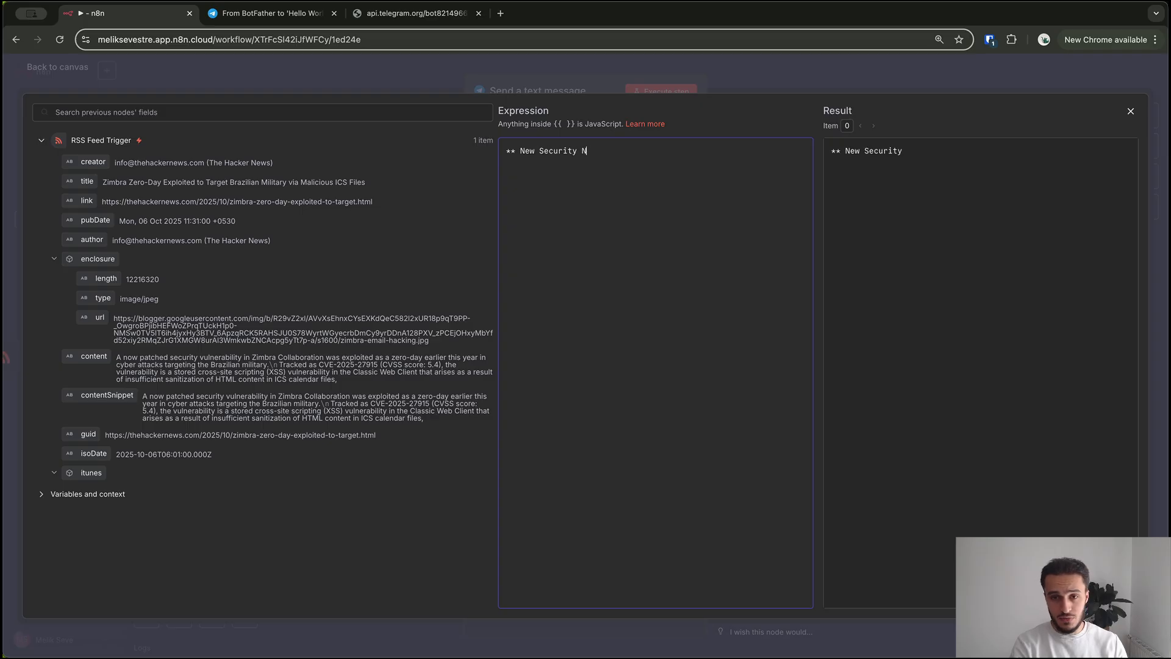
type("ews **")
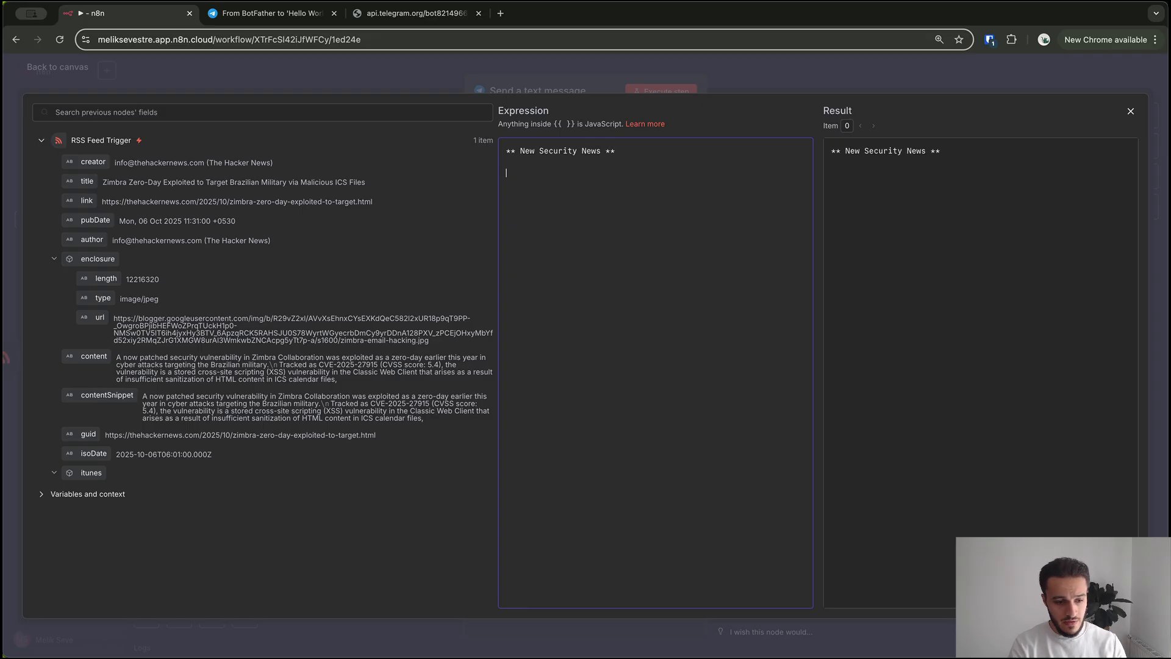
key("Return")
key("Return")
type("Title:")
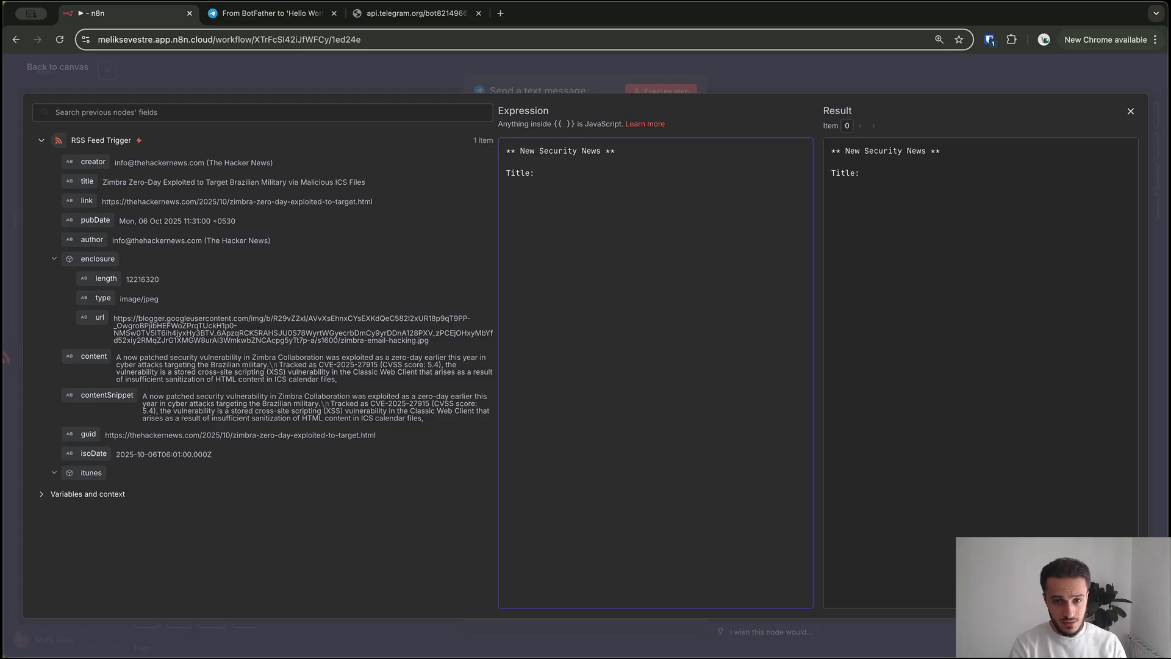
type("Publication dat")
key("BackSpace")
key("BackSpace")
key("BackSpace")
type("Date:  ")
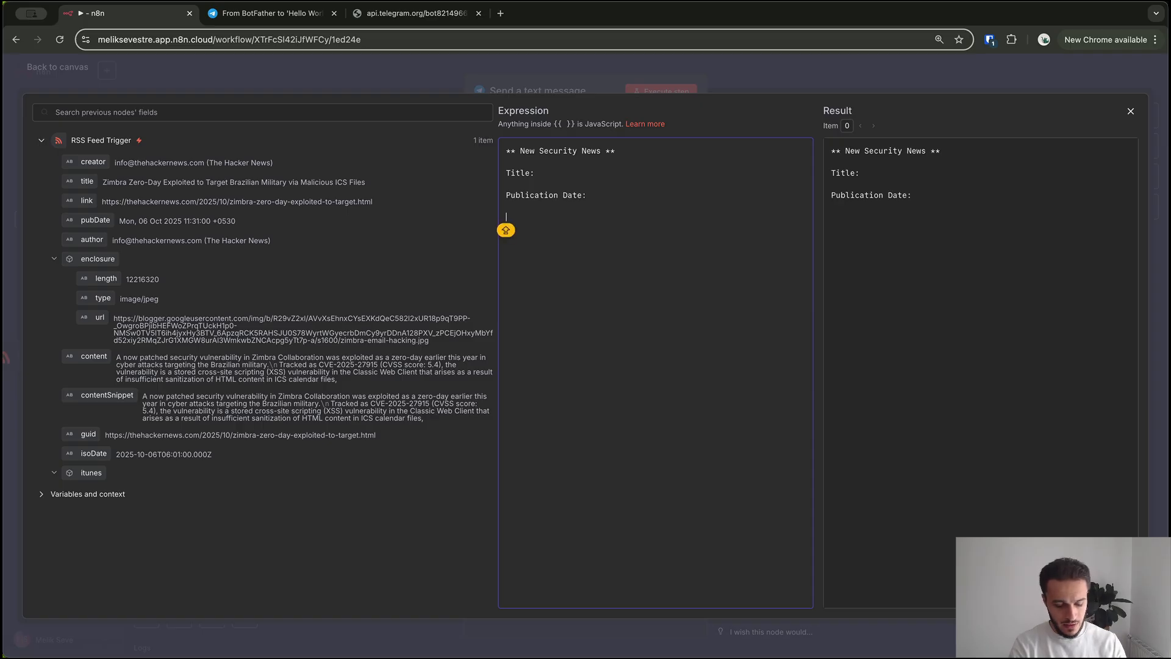
type("Link:")
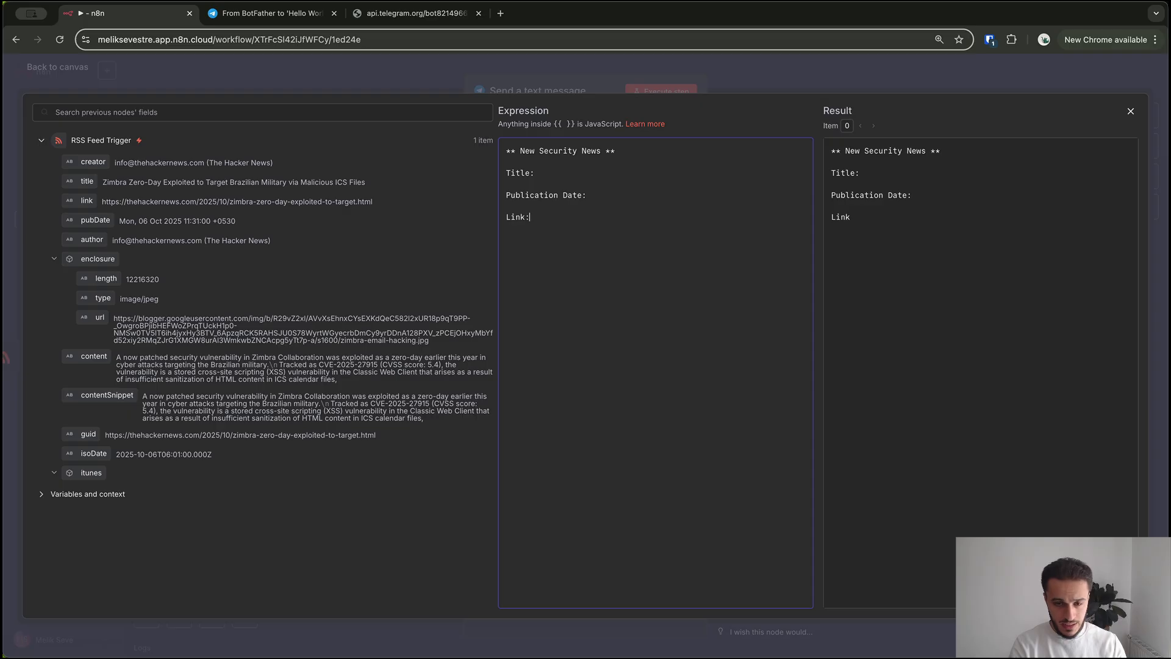
type("Content")
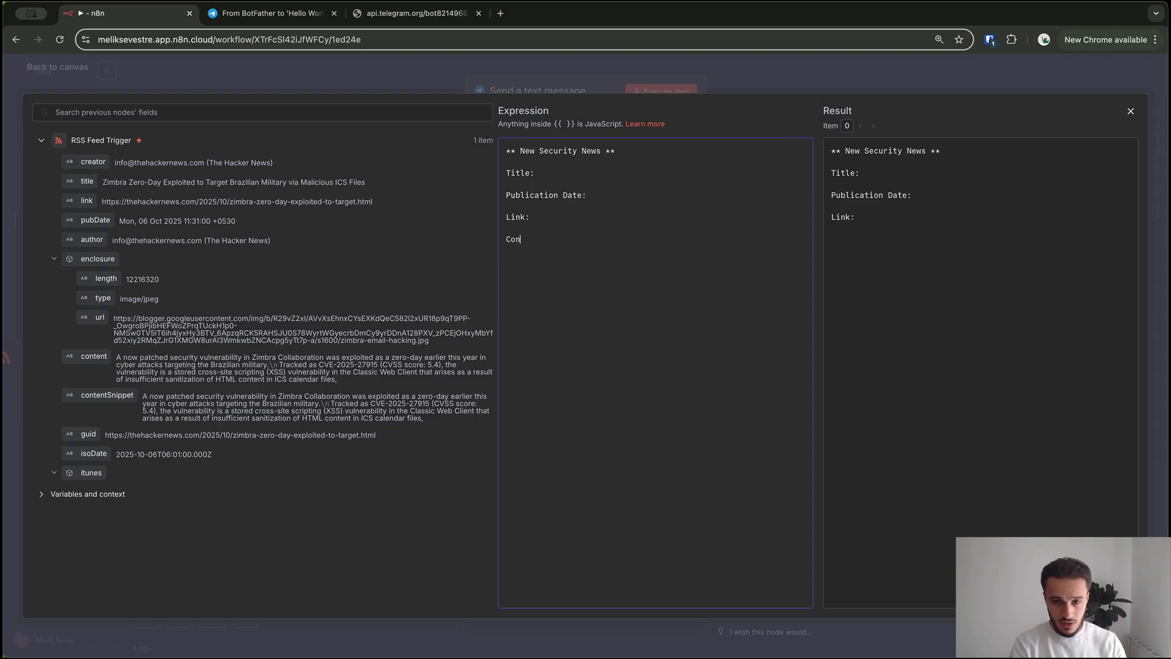
key("BackSpace")
key("BackSpace")
key("BackSpace")
key("BackSpace")
key("BackSpace")
key("BackSpace")
key("BackSpace")
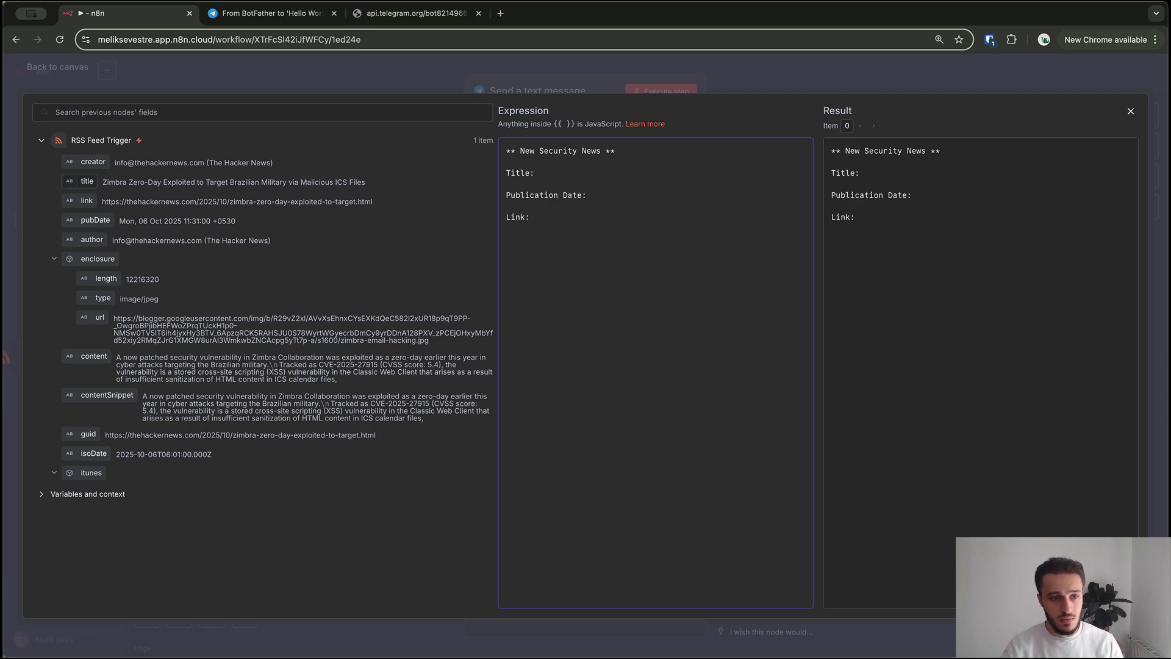
left_click_drag(87, 181, 621, 176)
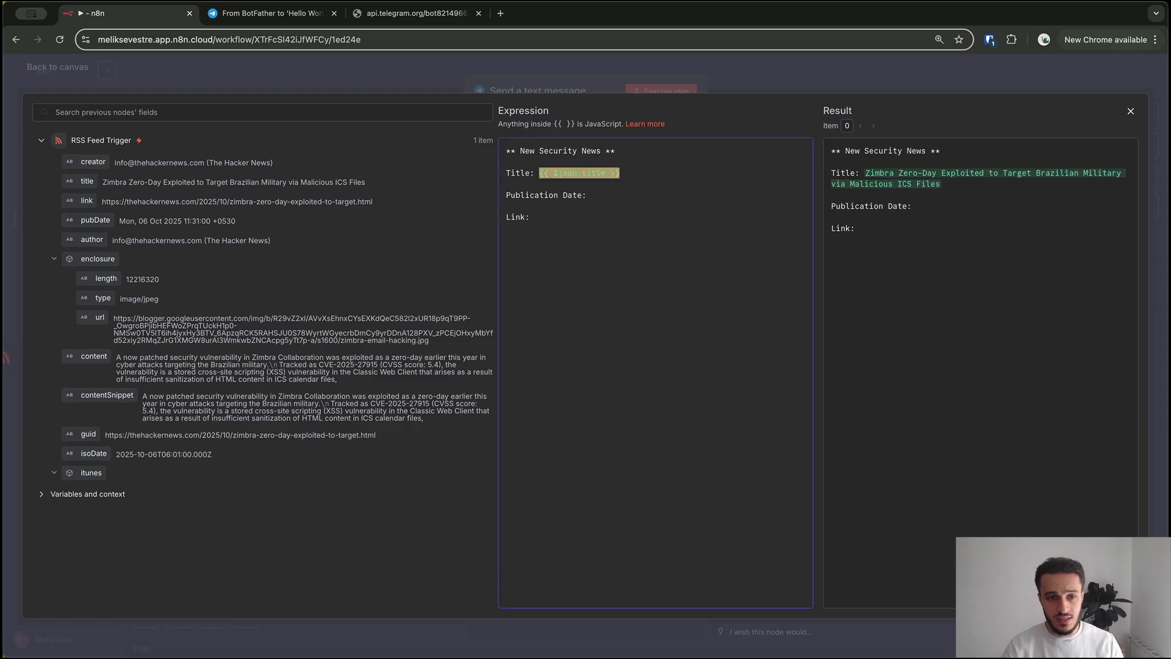
left_click_drag(87, 200, 580, 219)
left_click_drag(96, 220, 645, 197)
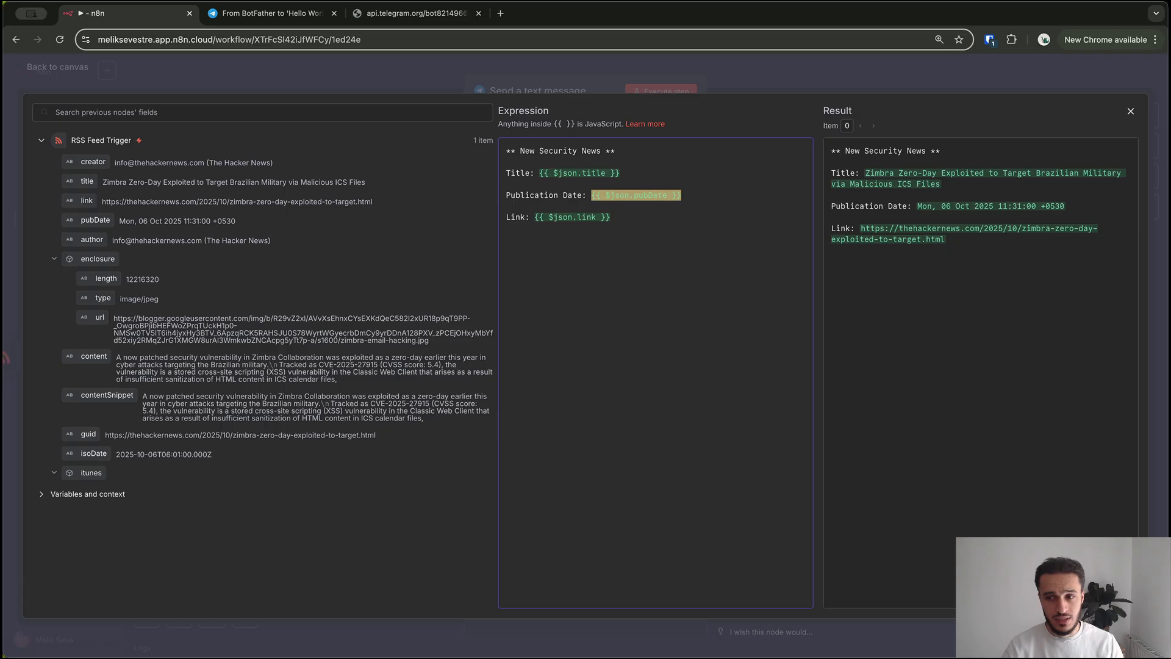
left_click_drag(86, 356, 588, 316)
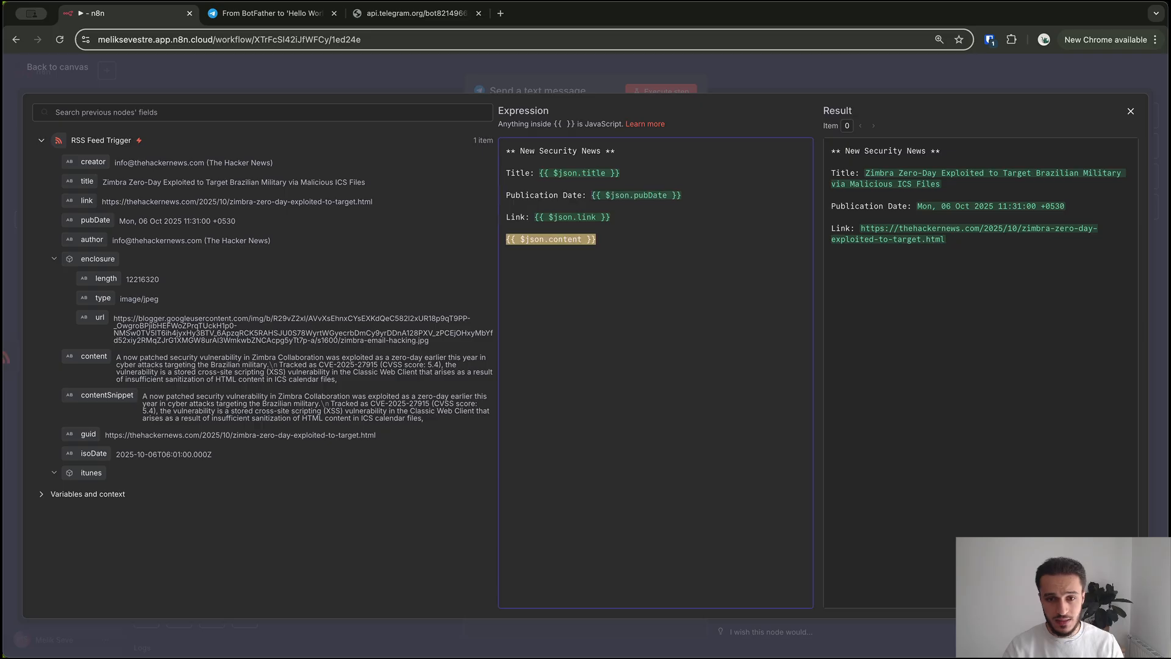
left_click(952, 378)
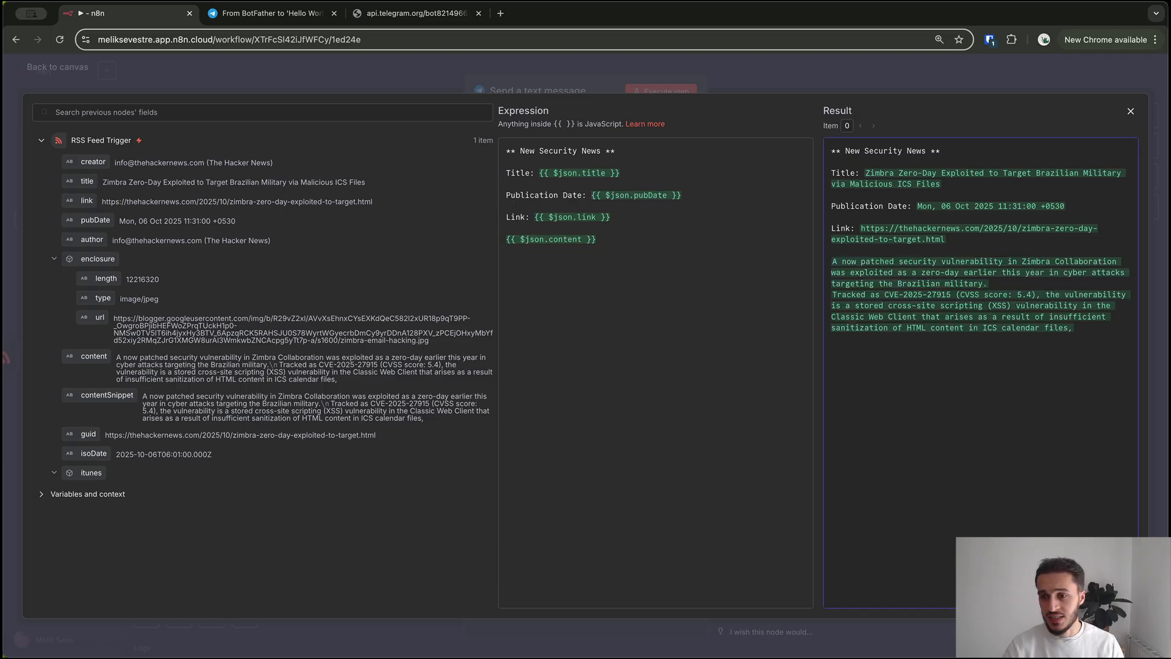
left_click_drag(1077, 333, 831, 150)
left_click(951, 391)
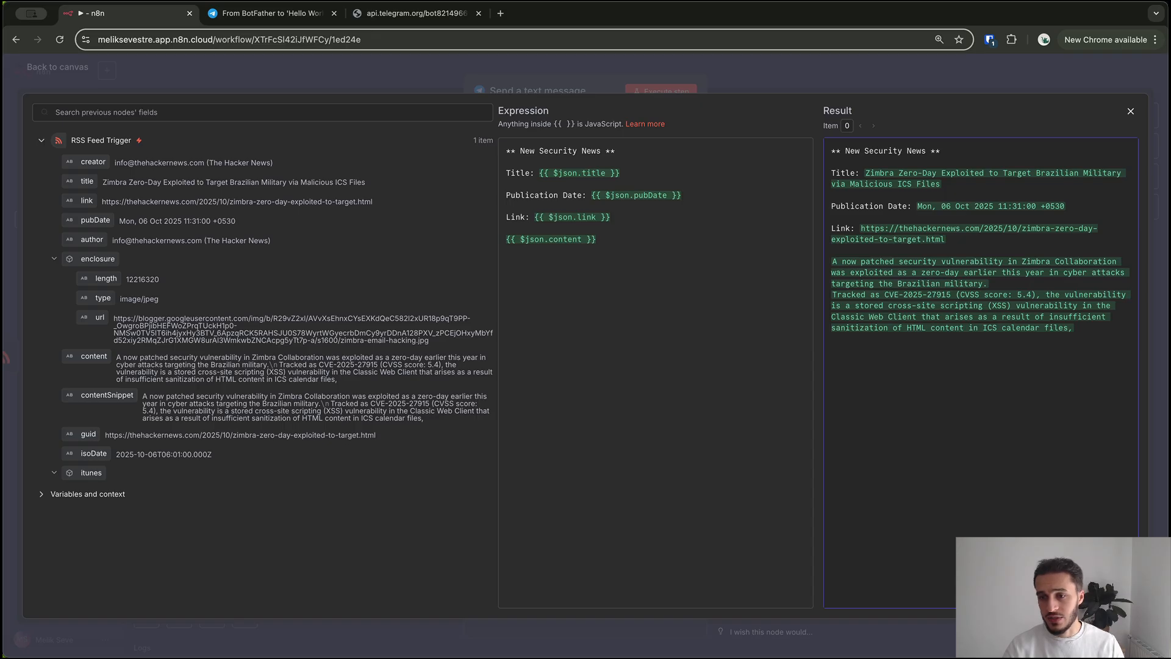
Add the Append n8n Attribution option, leaving it switched off
key("Escape")
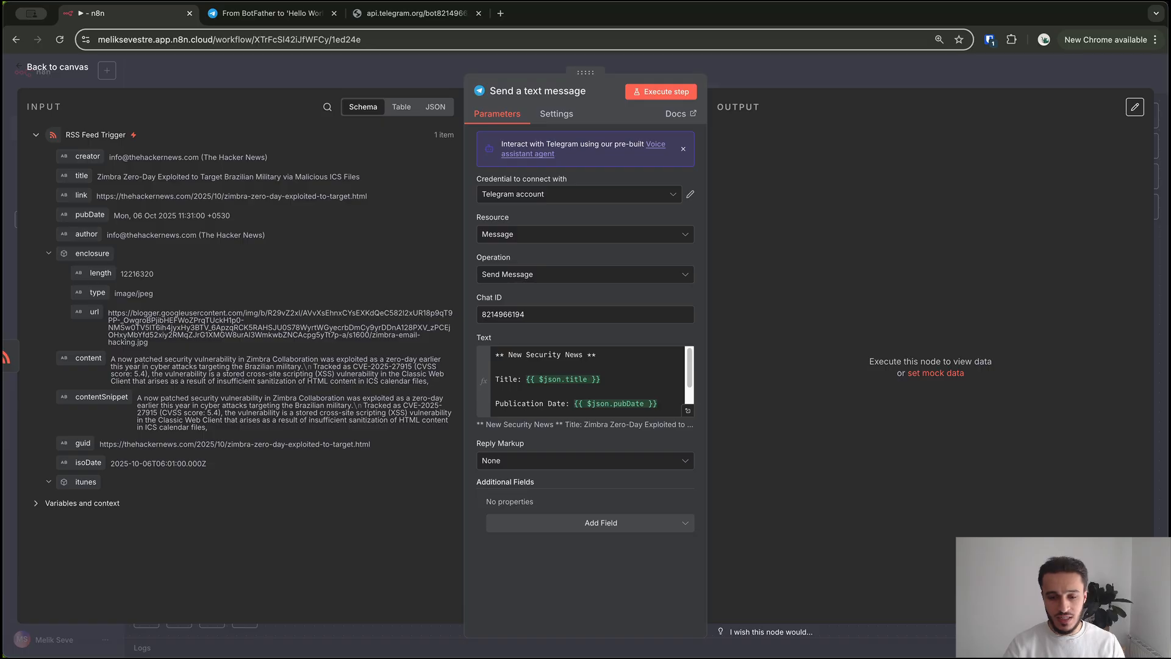
left_click(602, 523)
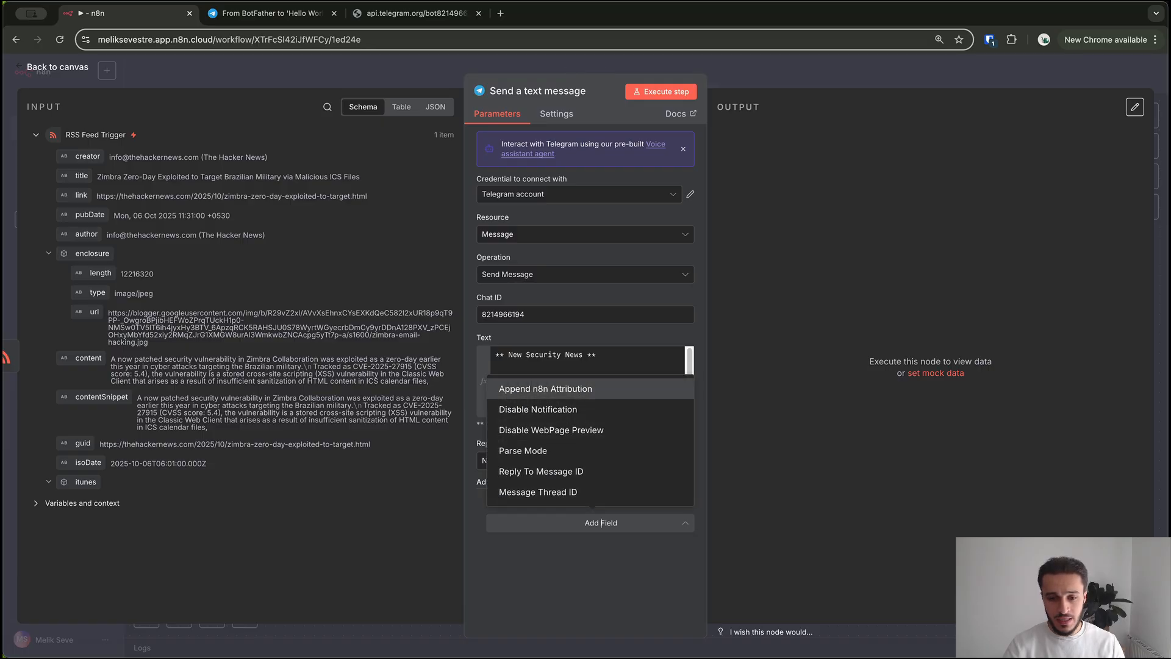
left_click(546, 388)
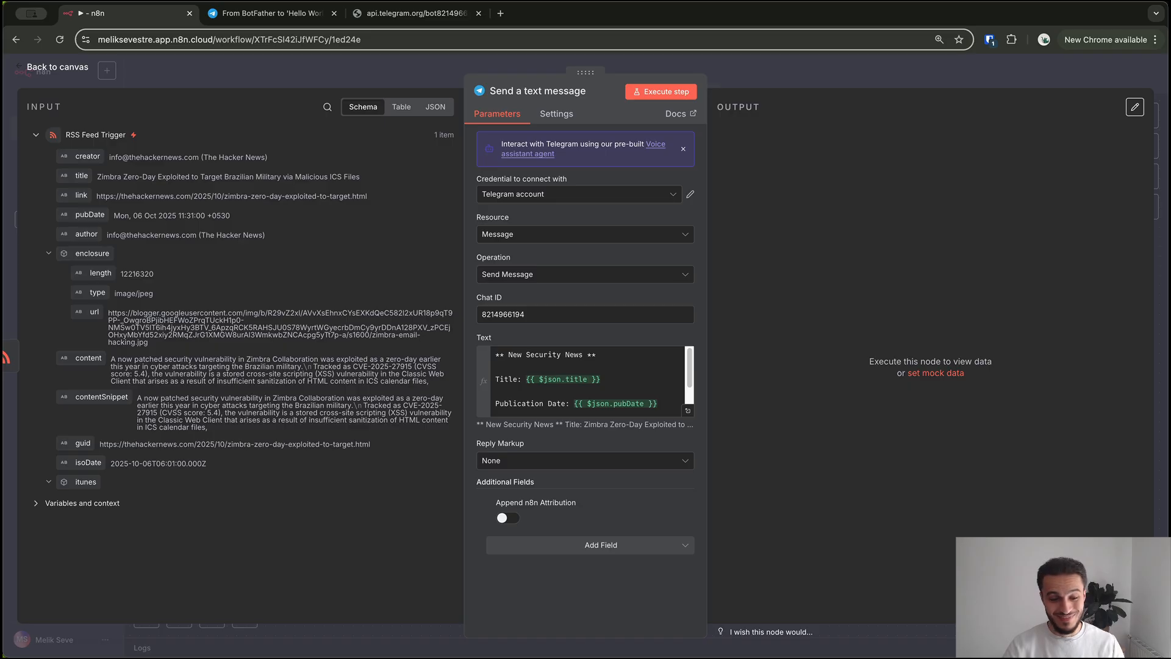
Add a Parse Mode option and set it to MarkdownV2
left_click(601, 545)
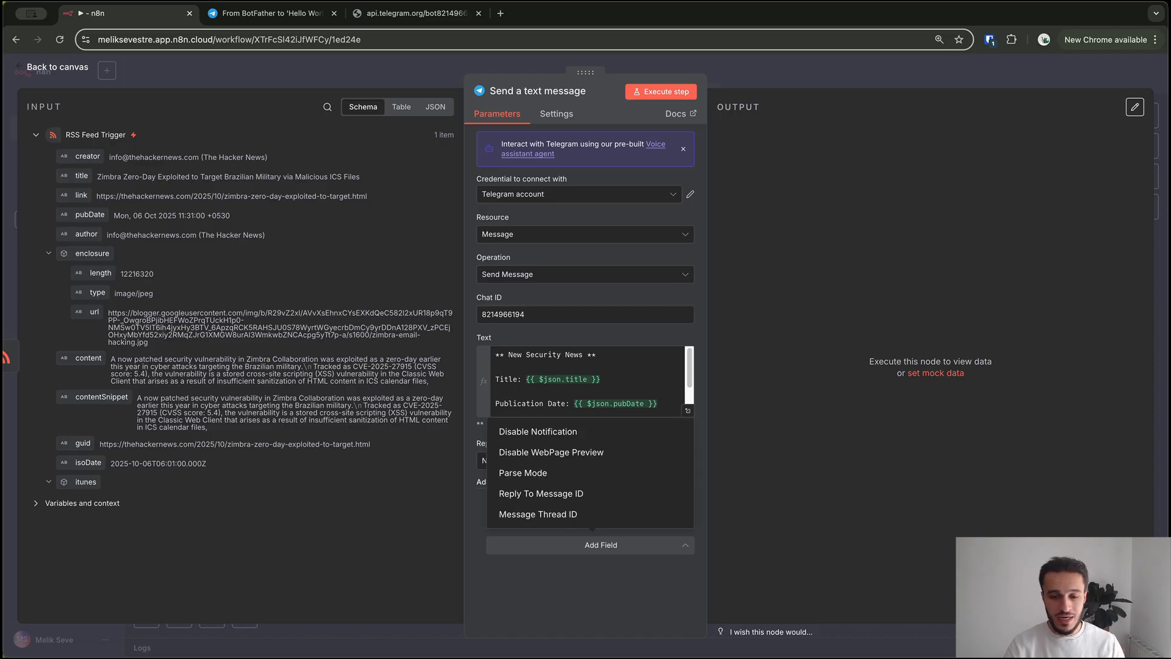
left_click(523, 473)
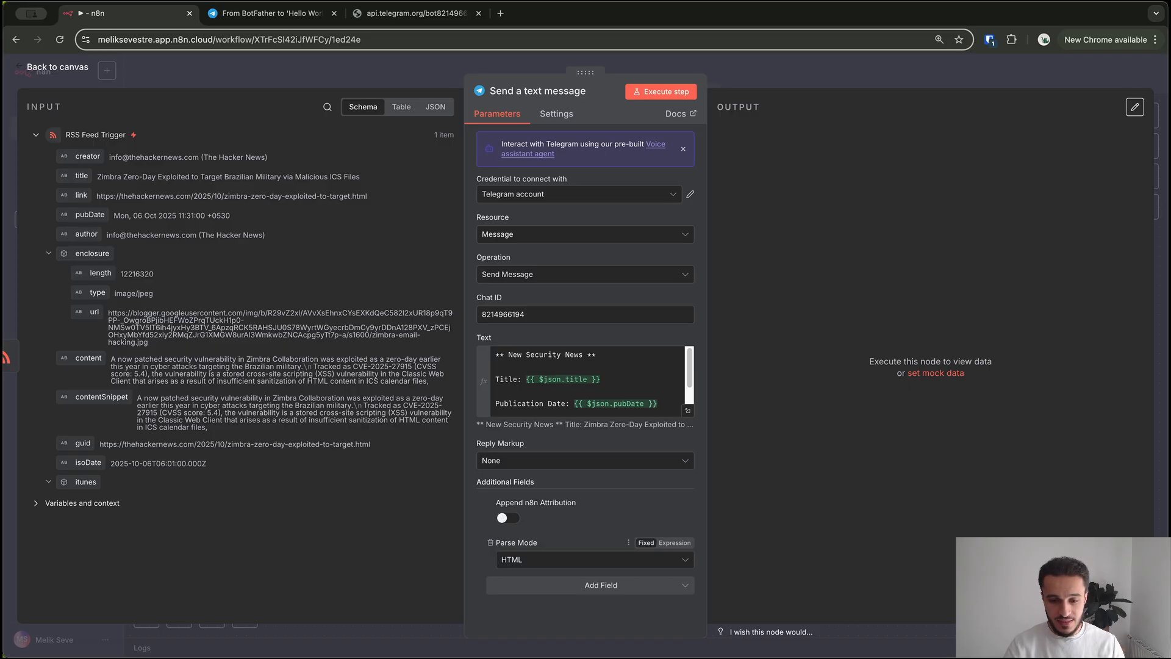
left_click(595, 560)
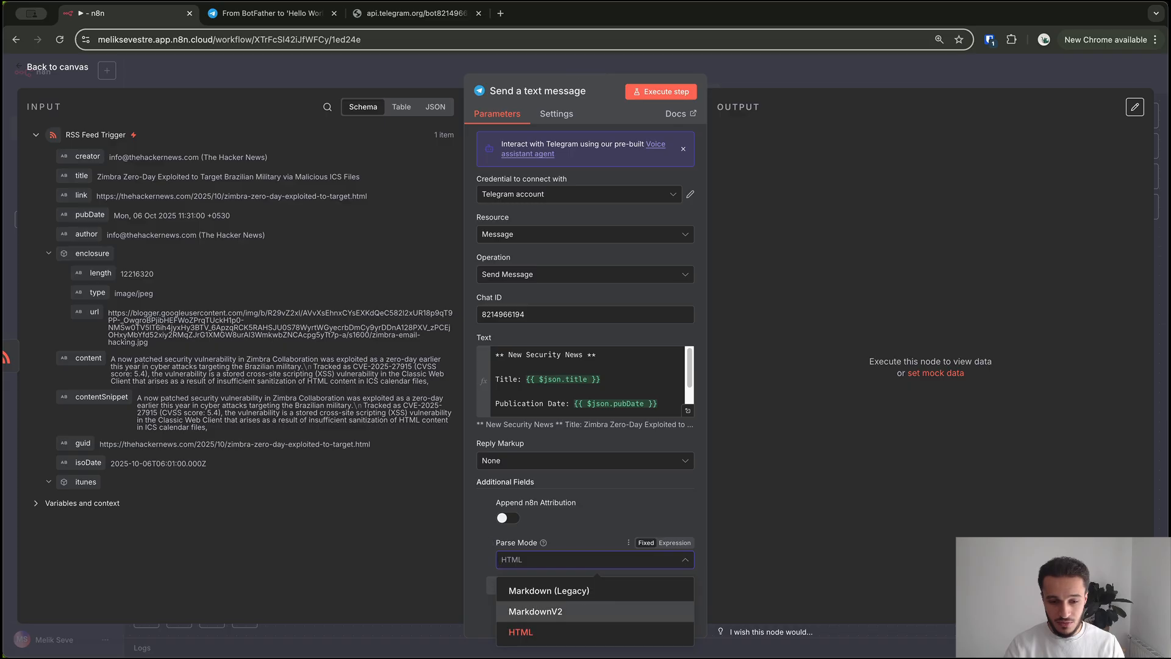
left_click(549, 612)
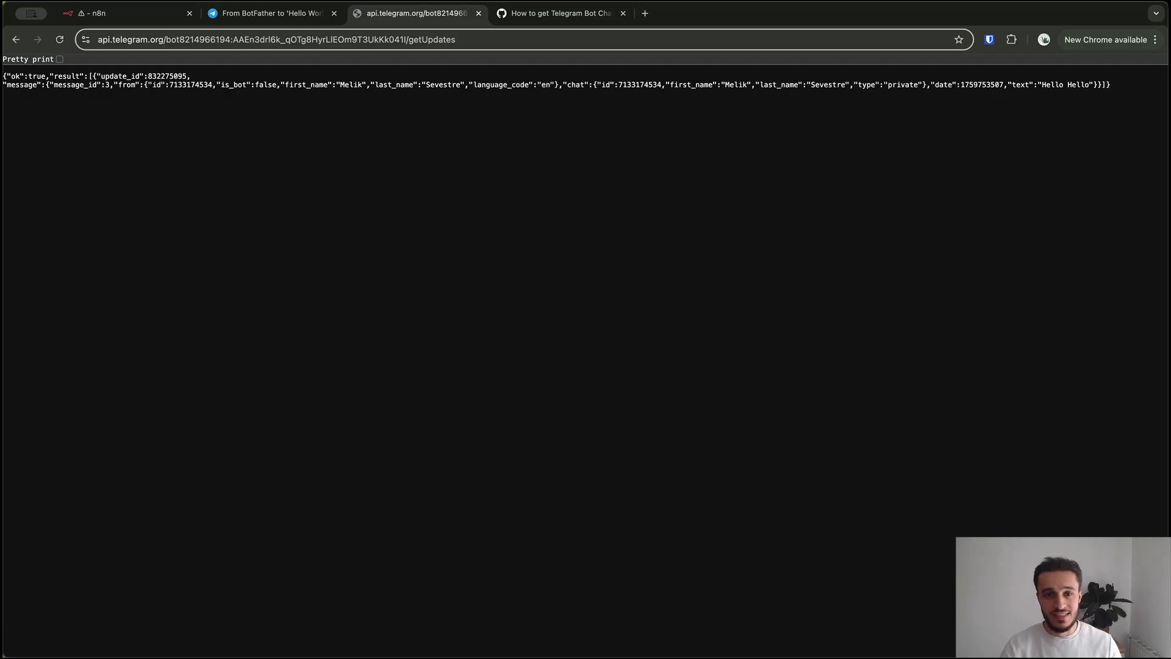
Look over the sender's id in the getUpdates data, then select the URL's 'Updates' ending for replacement
key("super+l")
key("Right")
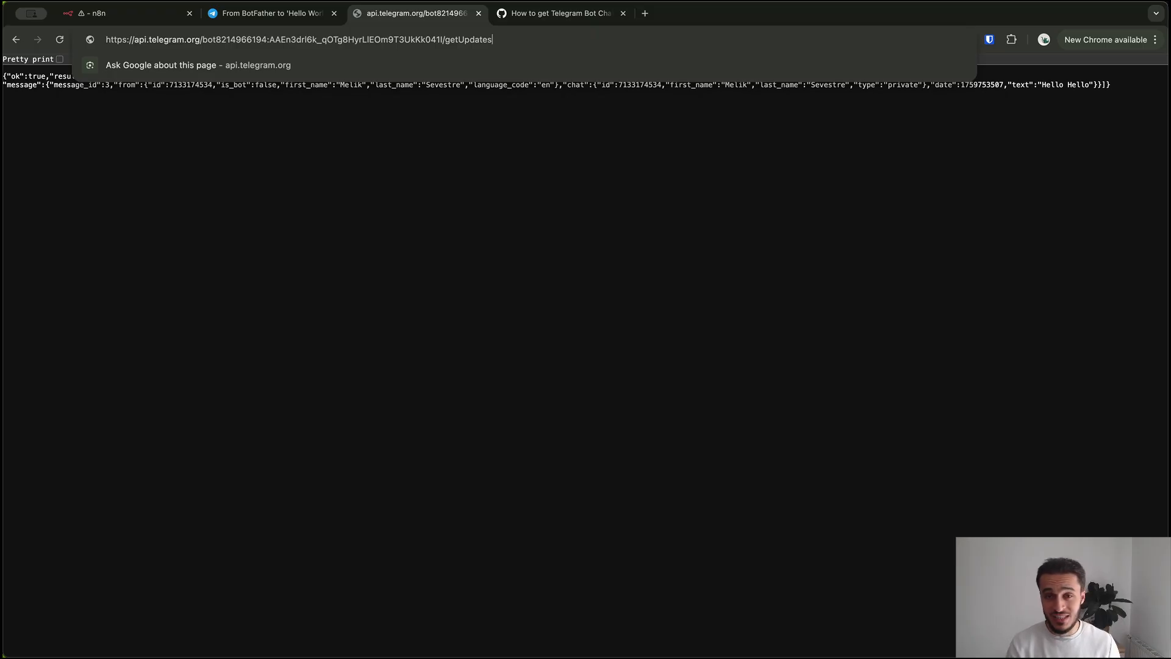
key("Return")
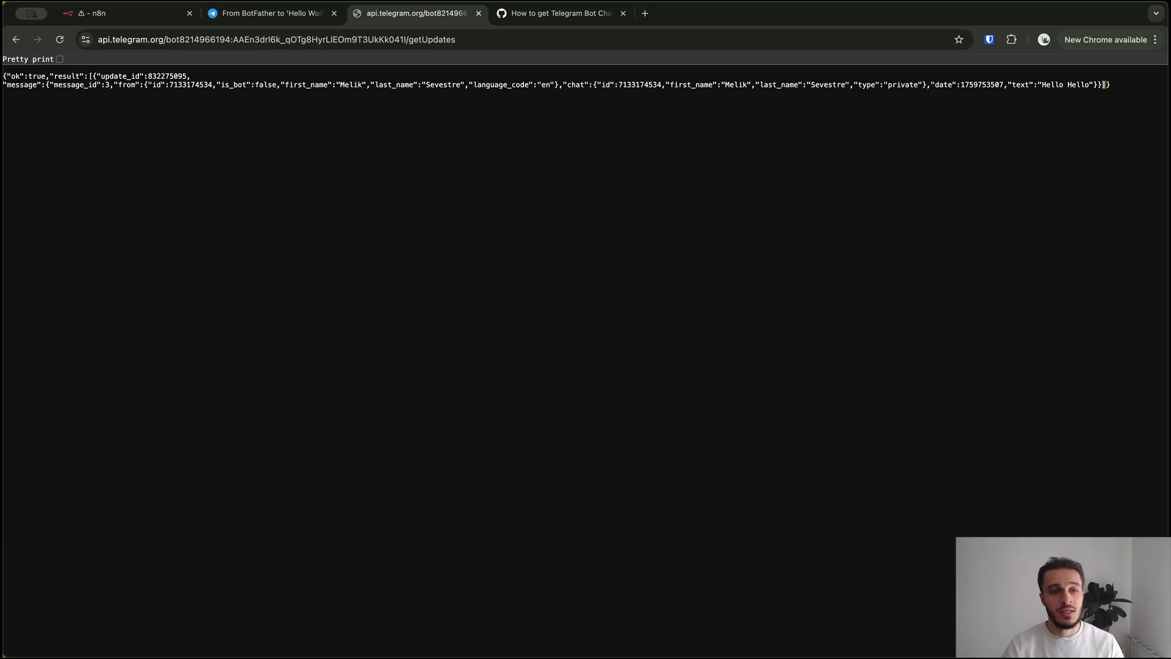
double_click(191, 85)
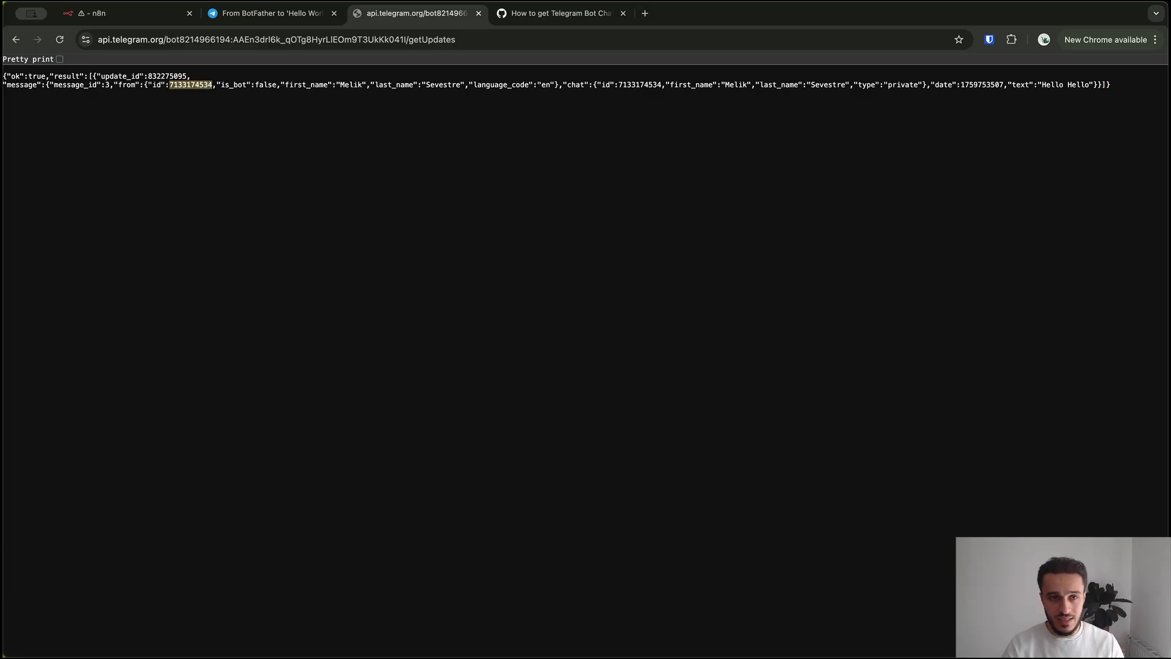
left_click_drag(456, 40, 422, 40)
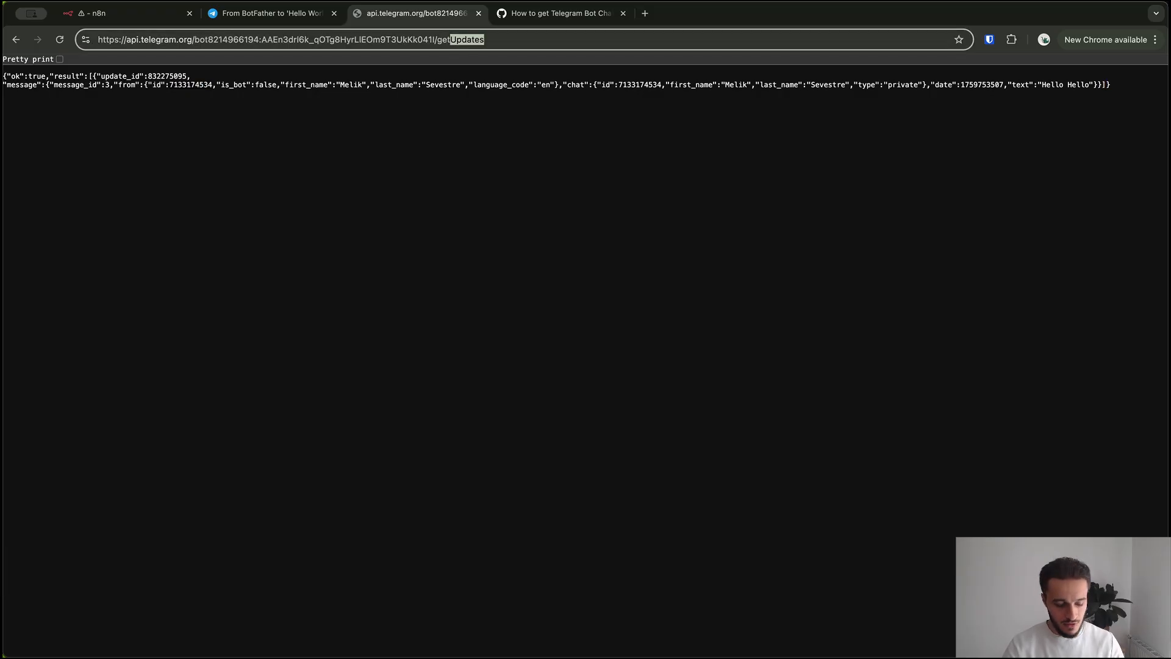
Load the bot's getMe response and inspect the bot's id
type("Me")
key("Return")
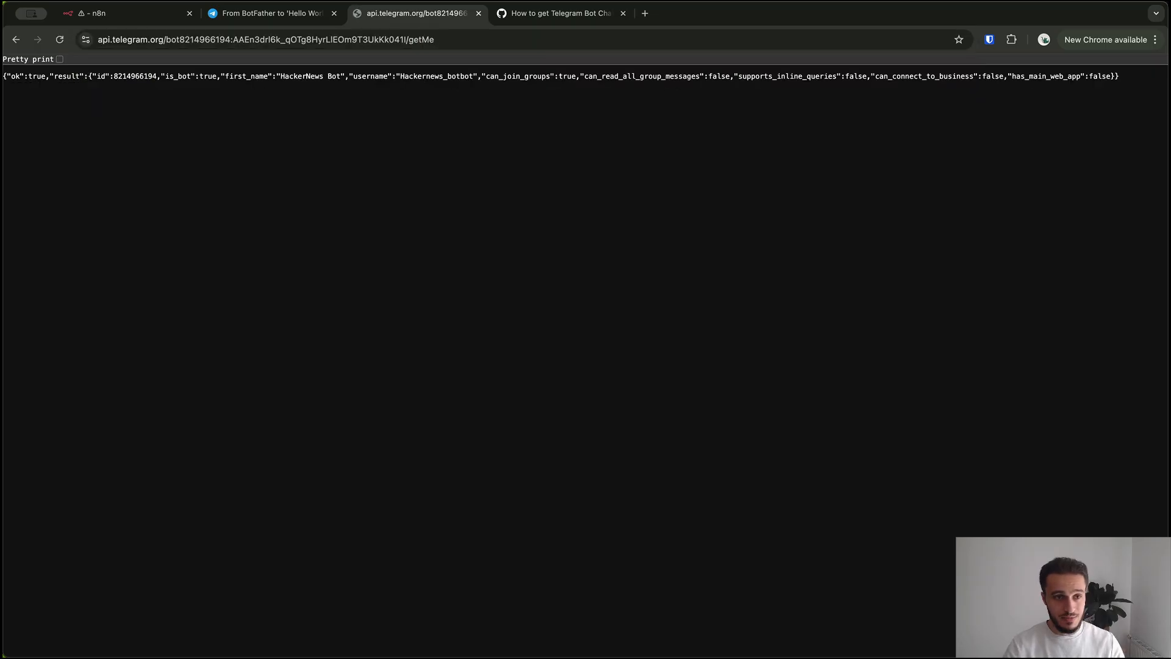
double_click(136, 76)
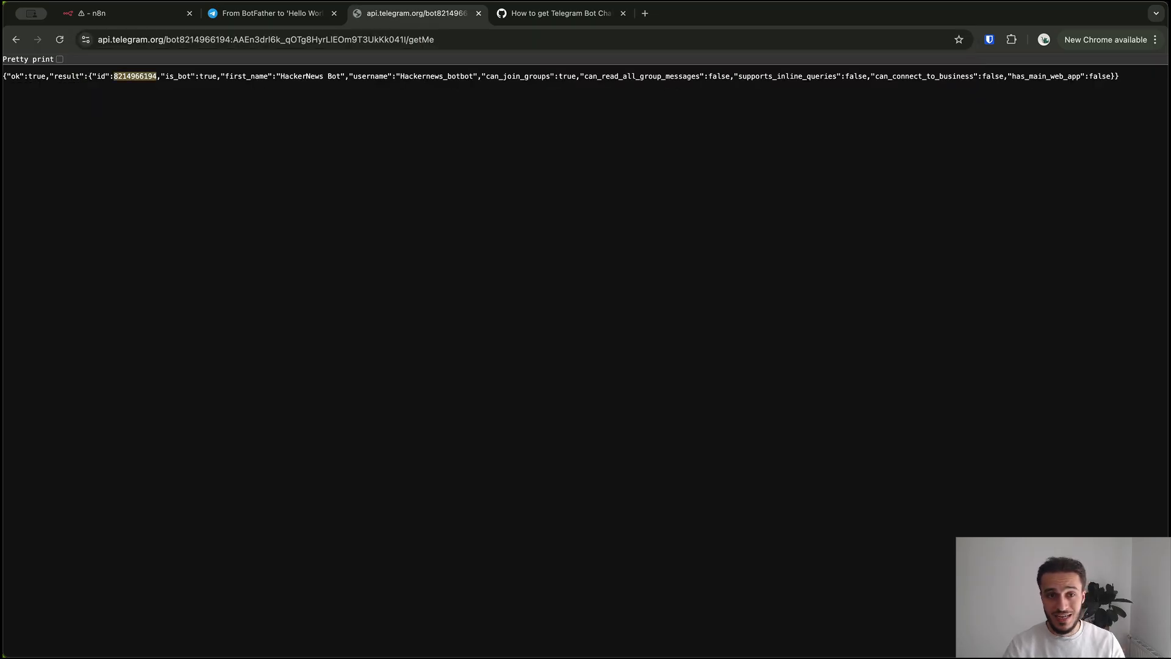
left_click(135, 77)
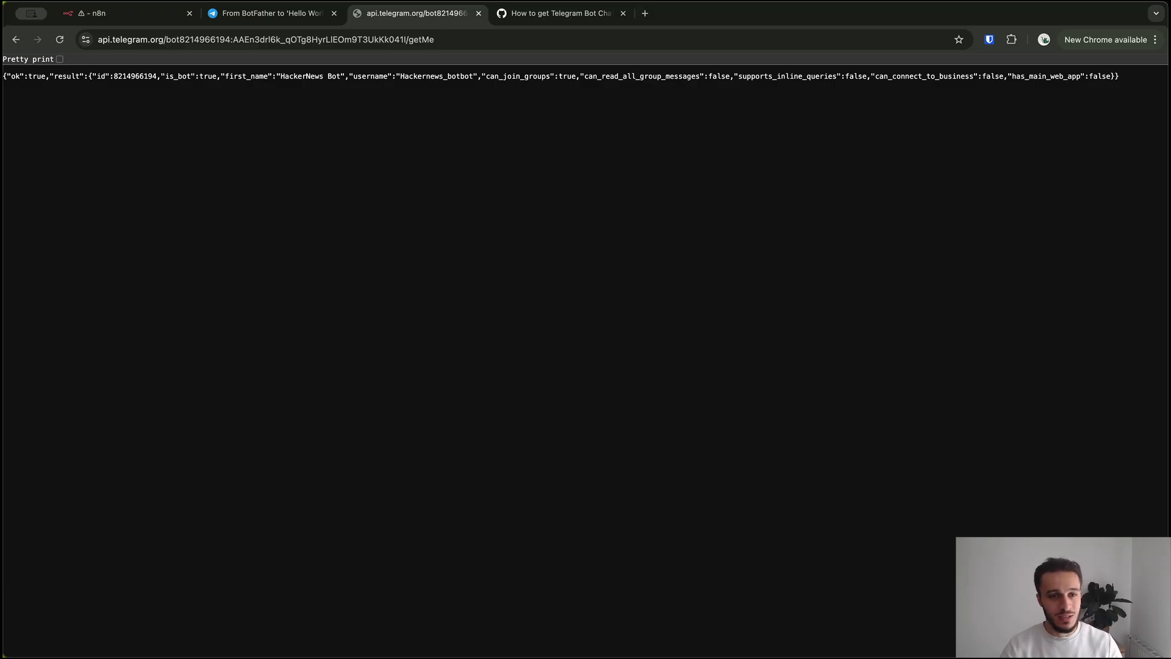
Change the URL ending from 'Me' back to 'Updates'
left_click(437, 40)
key("shift+Left")
key("shift+Left")
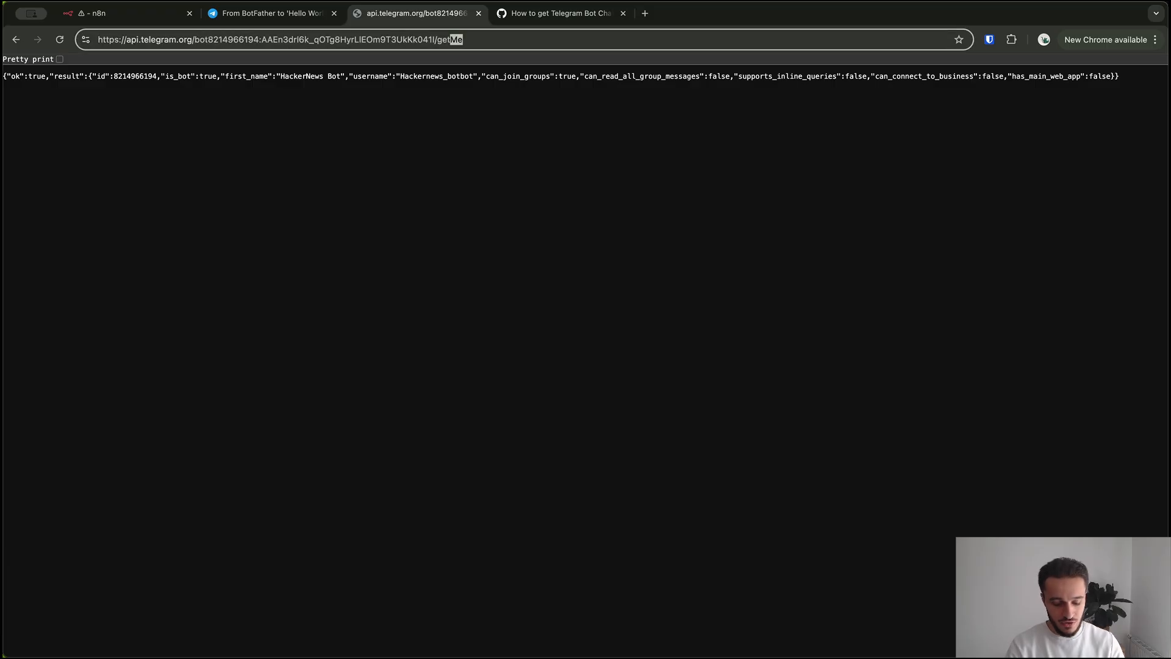
type("Updates")
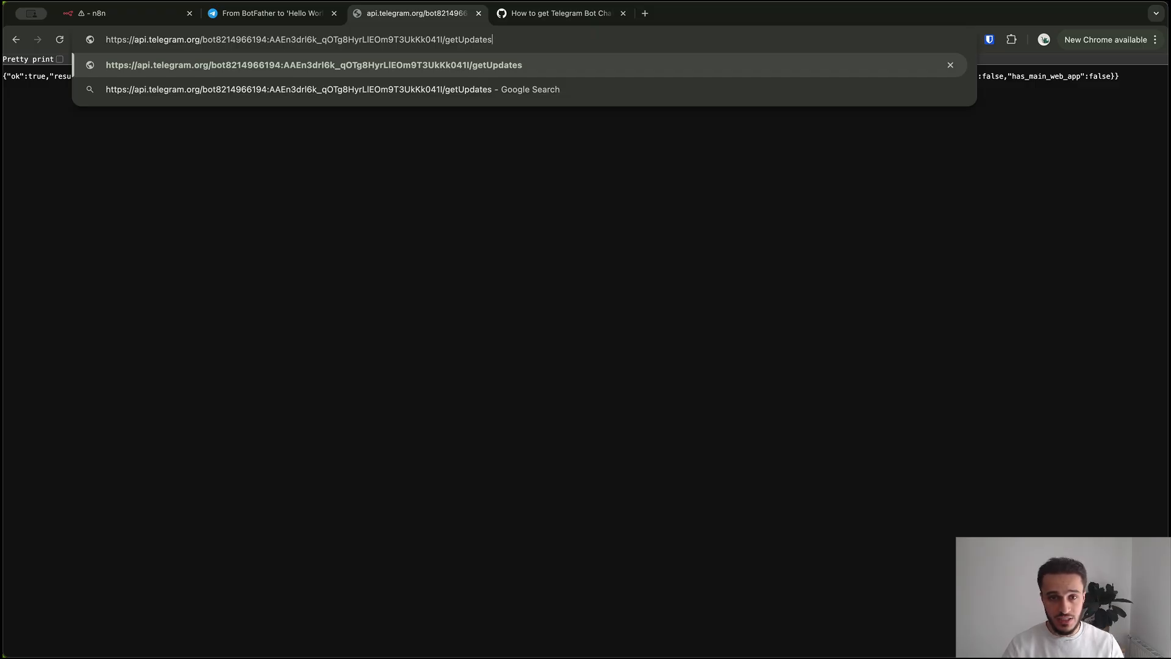
Reload the getUpdates results, select the id under "chat", and return to n8n's "My workflow 7"
key("Return")
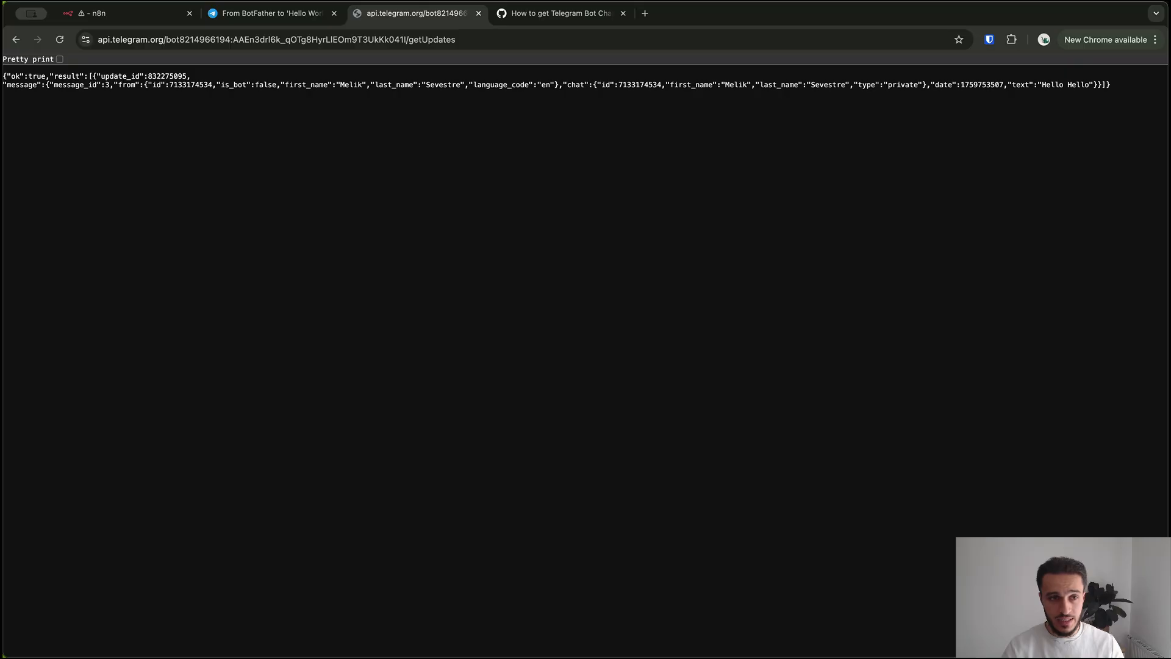
double_click(191, 85)
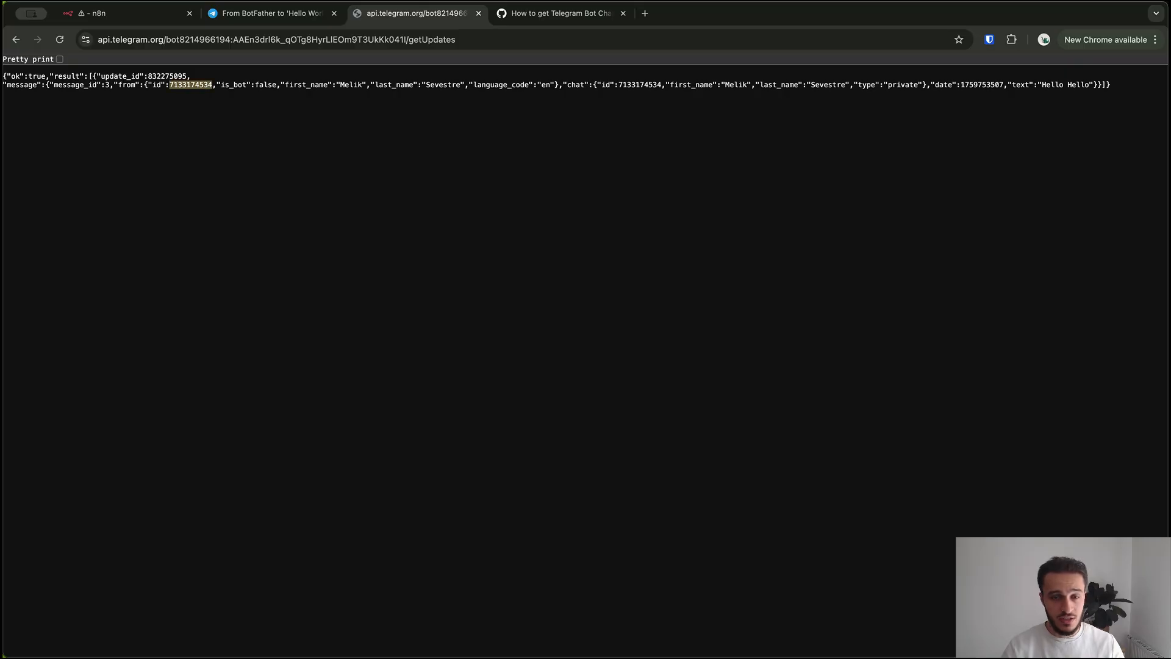
left_click(193, 105)
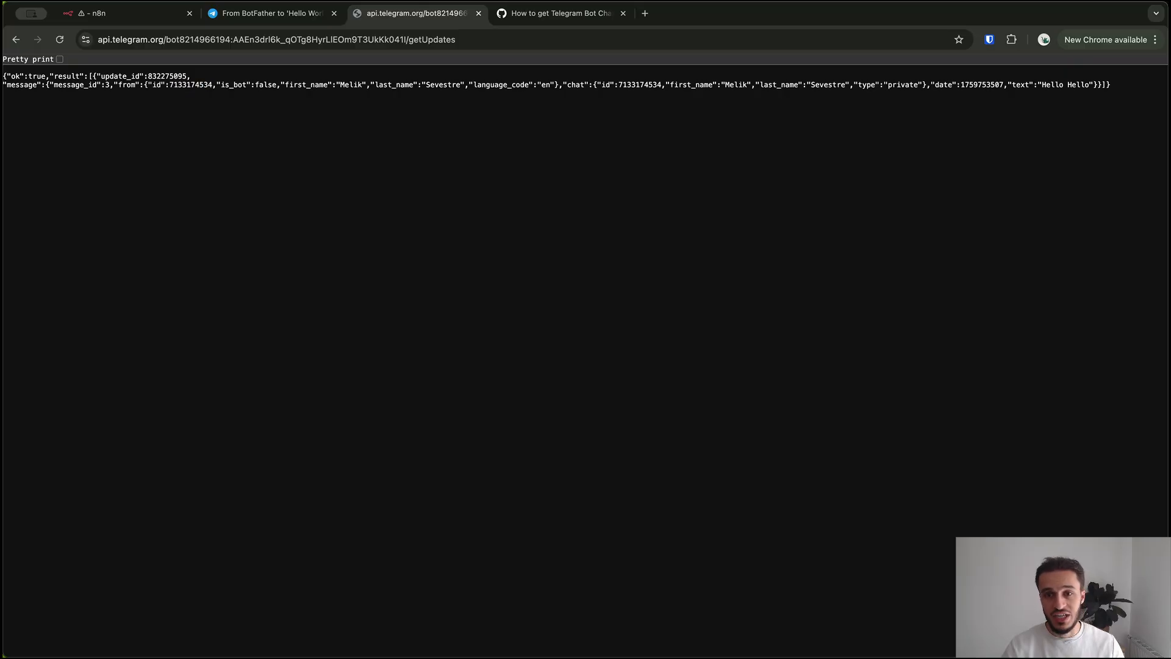
double_click(576, 85)
left_click(578, 98)
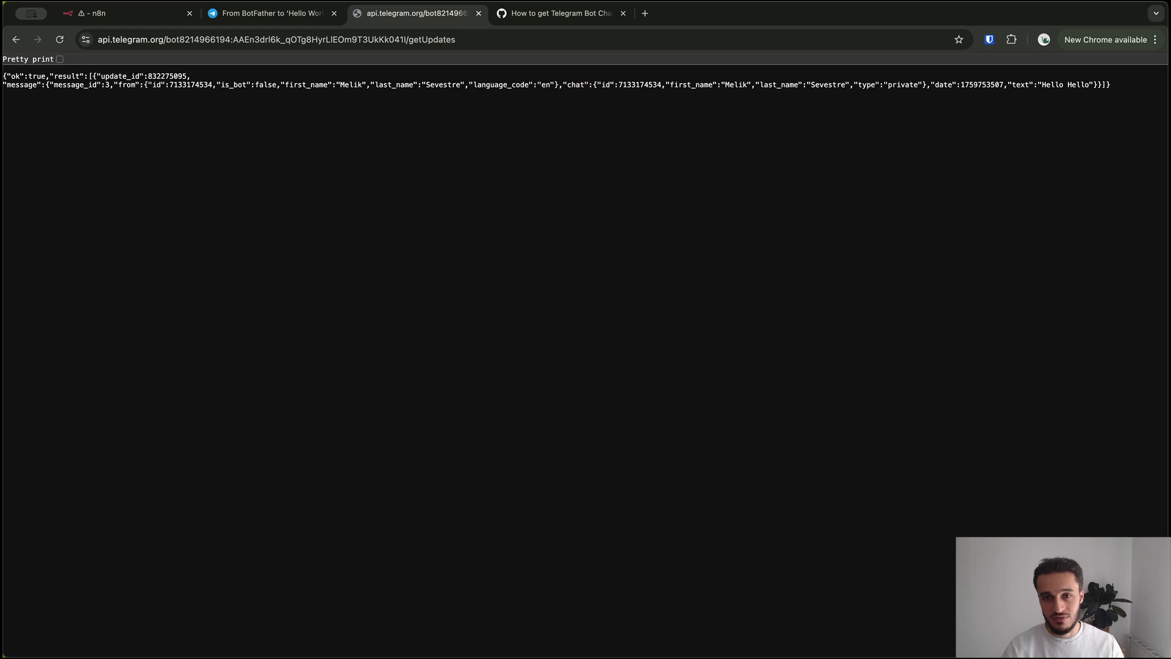
left_click_drag(564, 85, 590, 85)
left_click(583, 90)
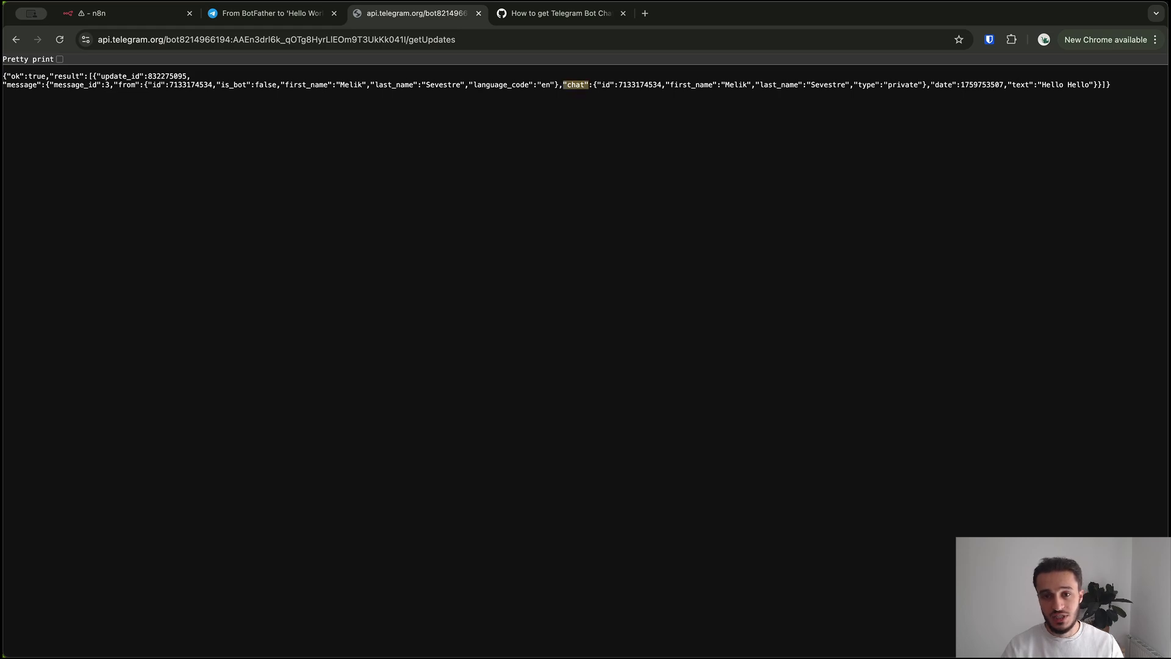
double_click(640, 85)
key("ctrl+c")
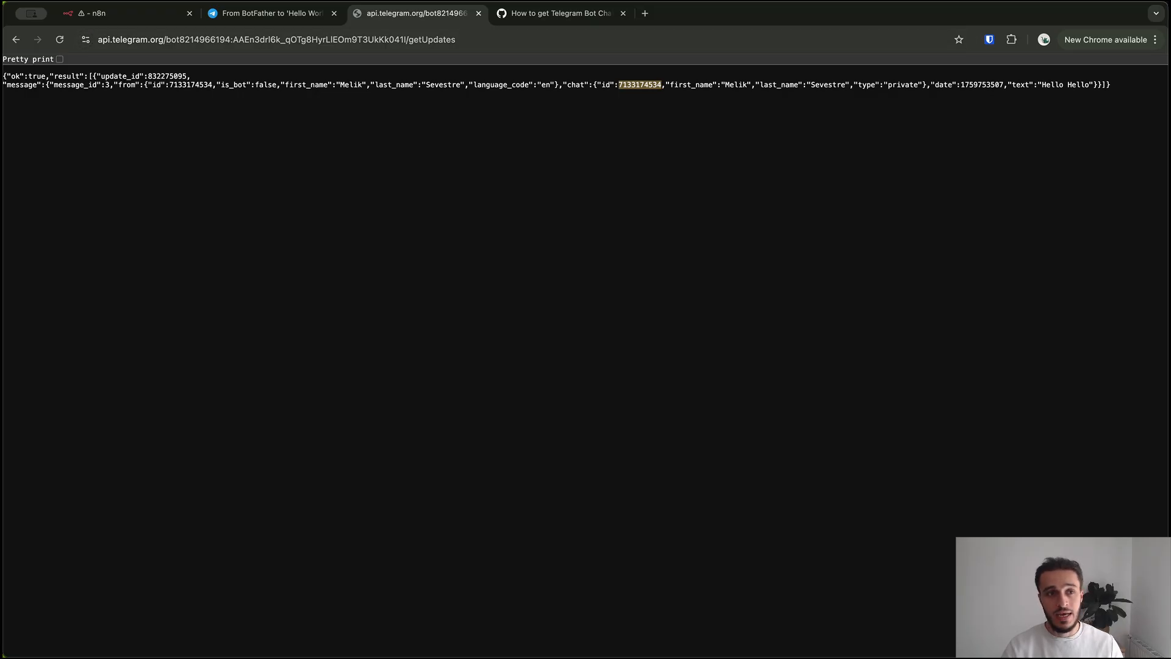
left_click(129, 13)
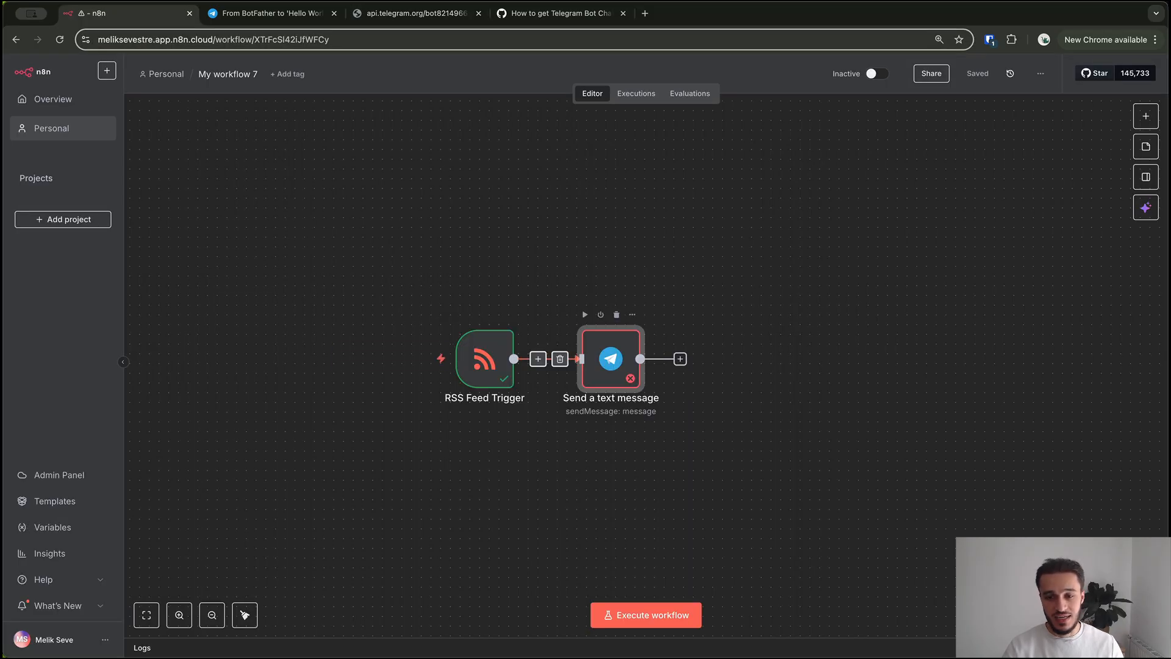
Paste the chat id into the Telegram node's Chat ID, execute it, and check Telegram for the message
double_click(611, 360)
left_click(580, 314)
key("ctrl+v")
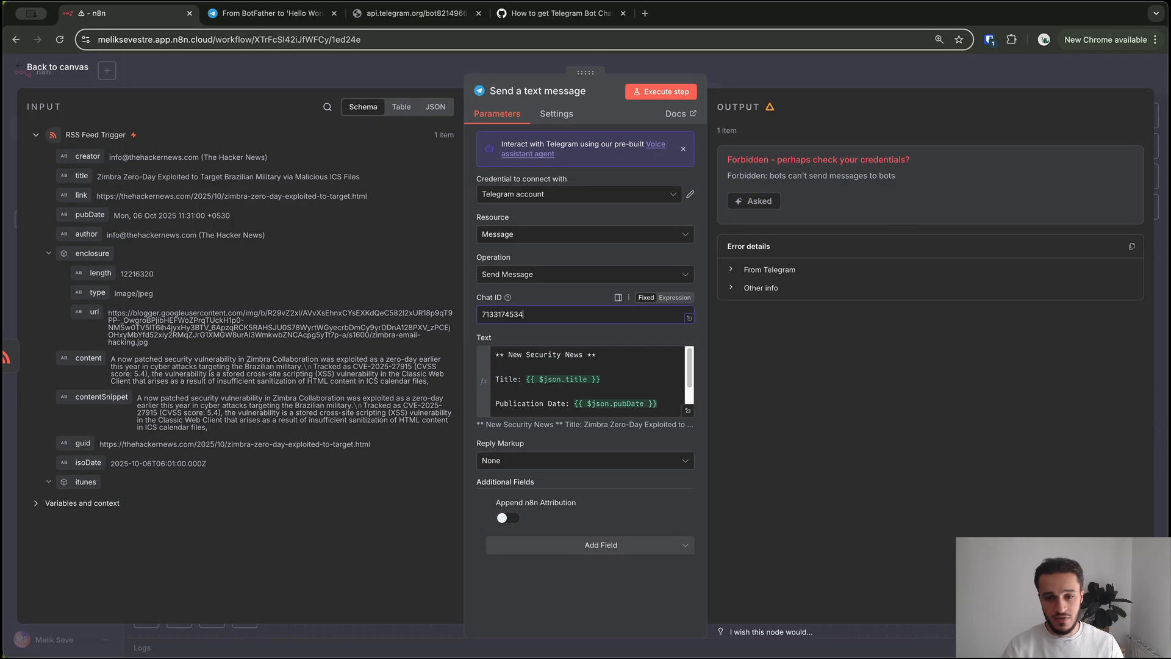
left_click(661, 91)
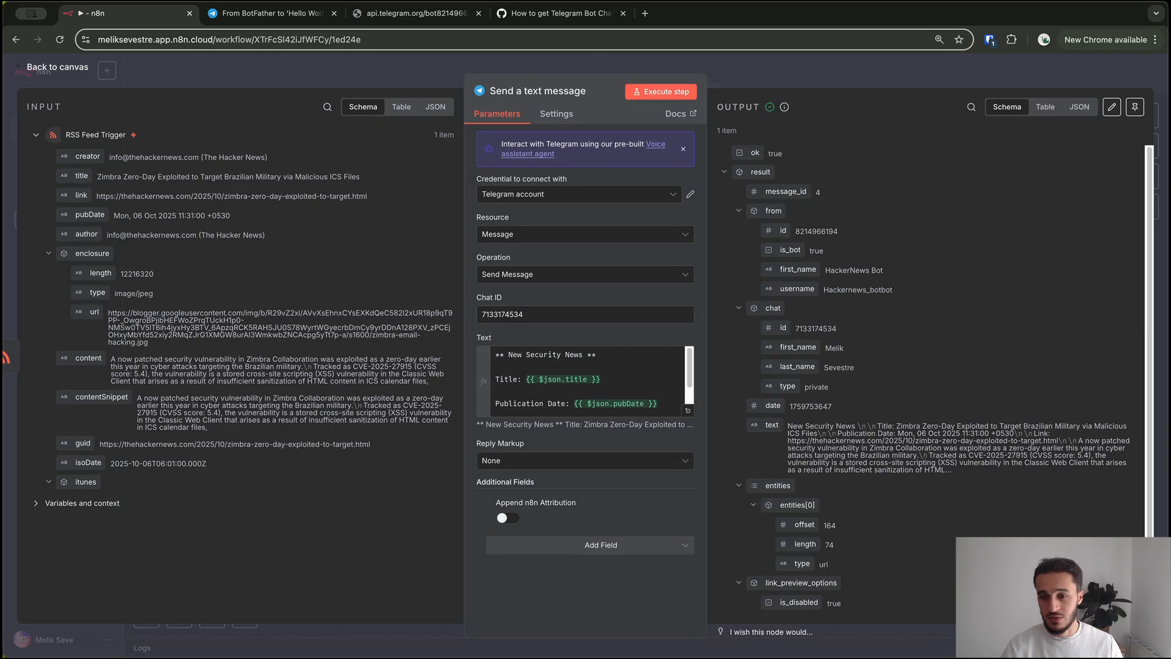
scroll(934, 378, "down", 1)
key("super+Tab")
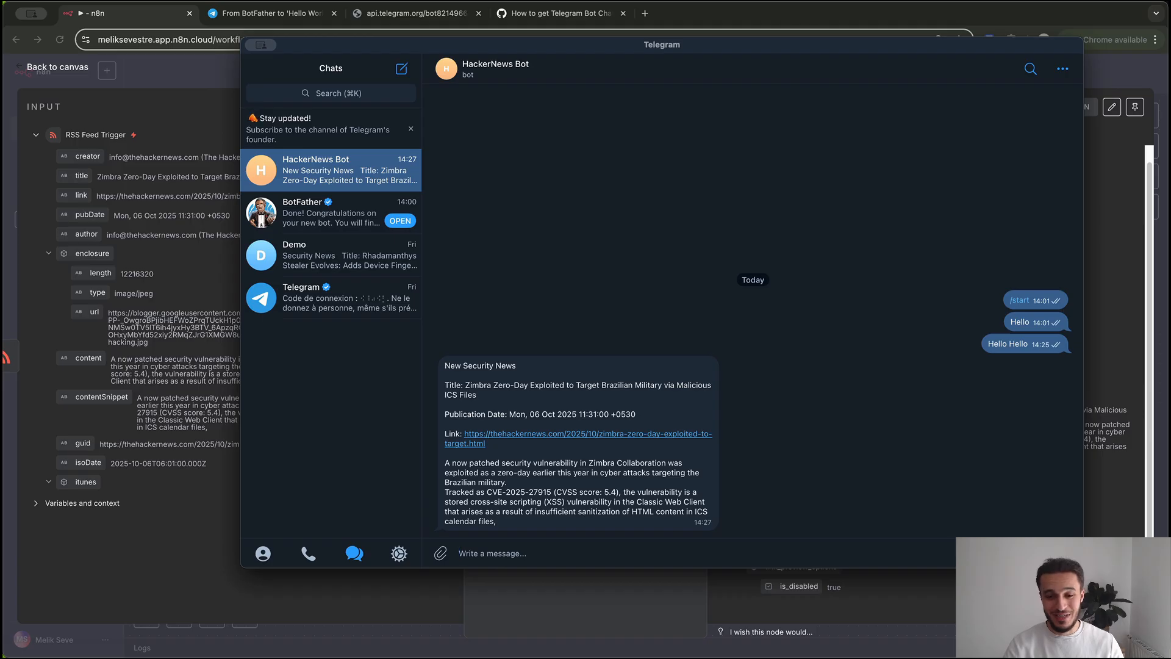